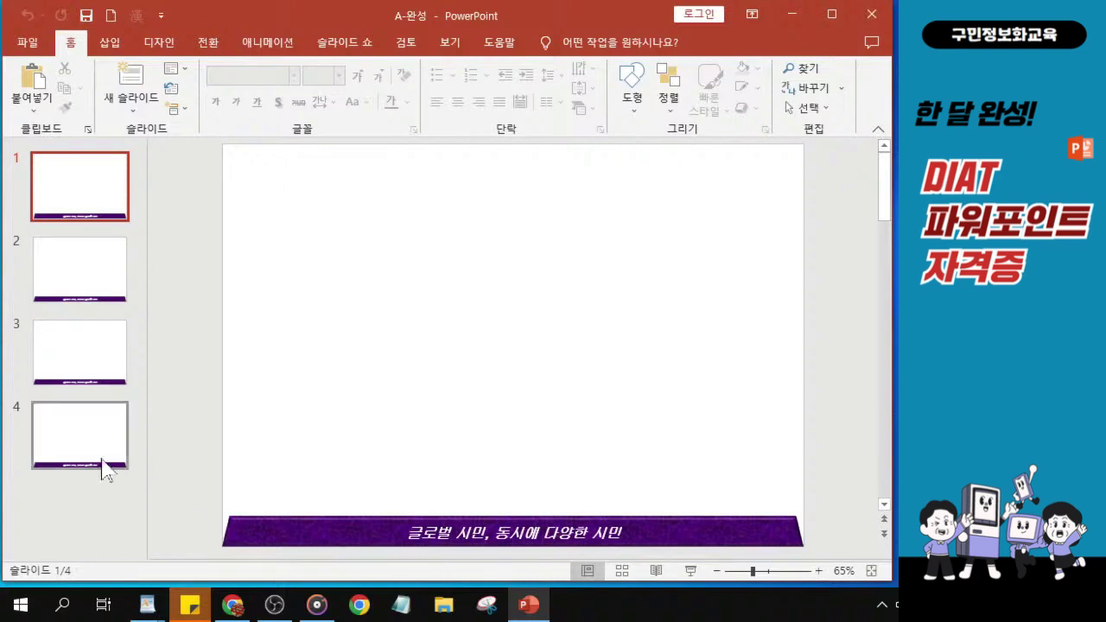
- Bring up the finished example presentation A_슬라이드1 and narrow its slide thumbnail area
{"action": "left_click", "coordinate": [456, 538]}
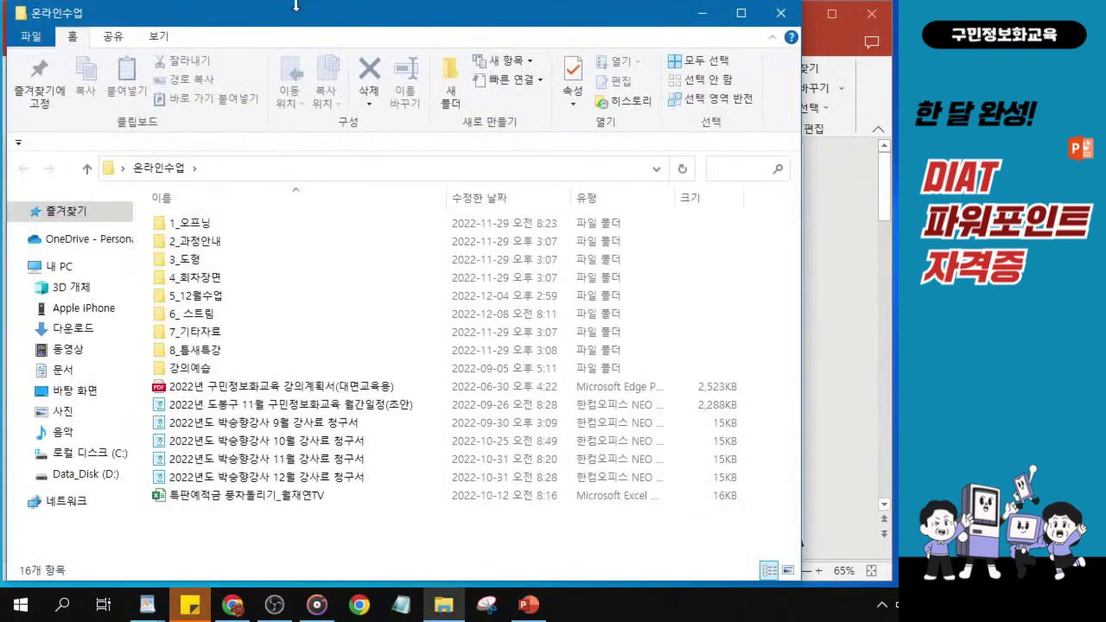
{"action": "left_click_drag", "start_coordinate": [323, 22], "coordinate": [0, 22]}
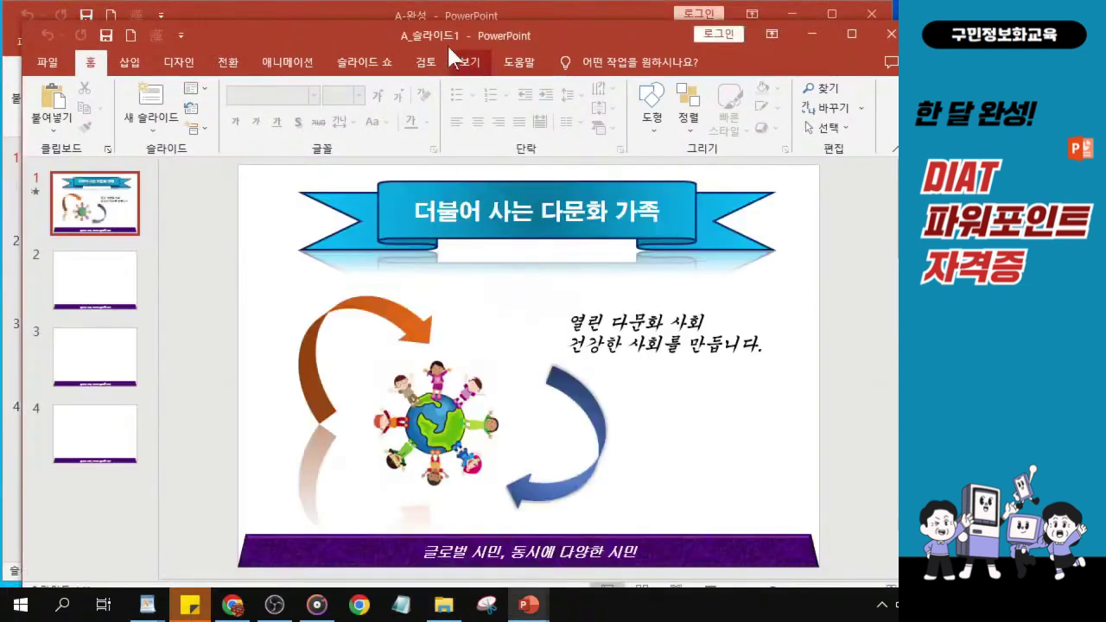
{"action": "left_click_drag", "start_coordinate": [447, 43], "coordinate": [416, 29]}
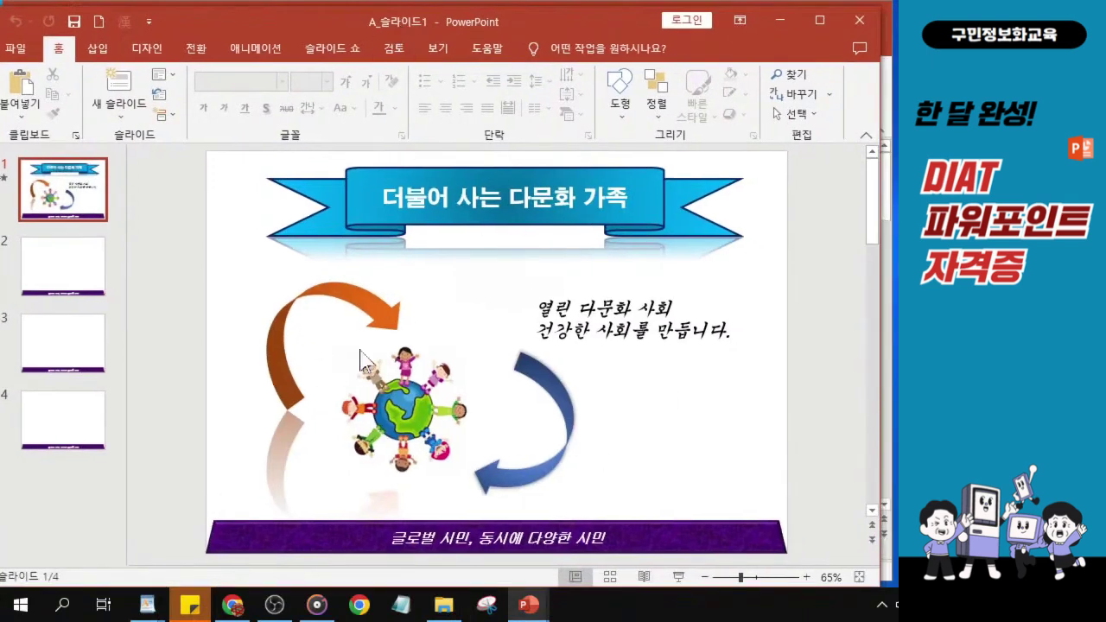
{"action": "left_click_drag", "start_coordinate": [127, 377], "coordinate": [58, 377]}
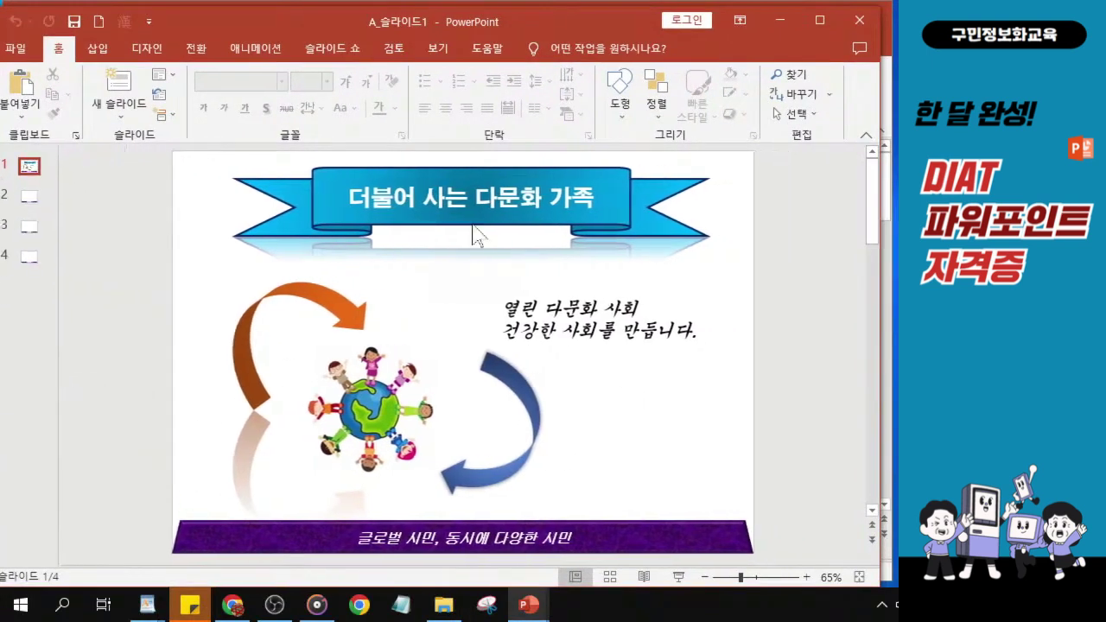
- Examine the title ribbon, both curved arrows, the globe picture and the text box on the example's first slide, and close the example
{"action": "left_click", "coordinate": [442, 215]}
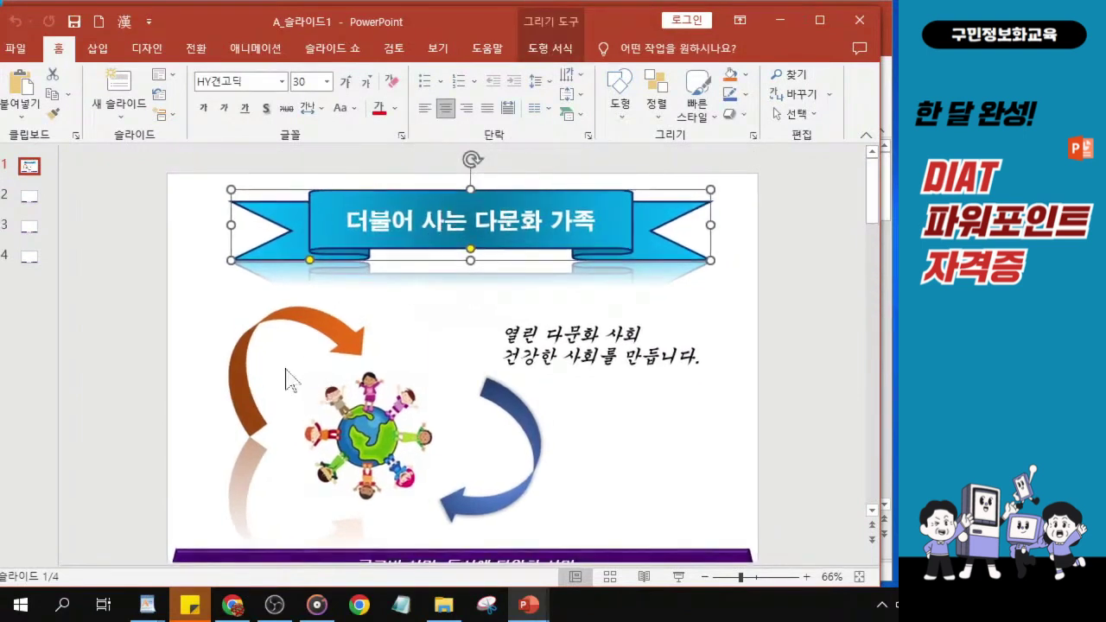
{"action": "left_click", "coordinate": [248, 397]}
{"action": "key", "text": "ctrl"}
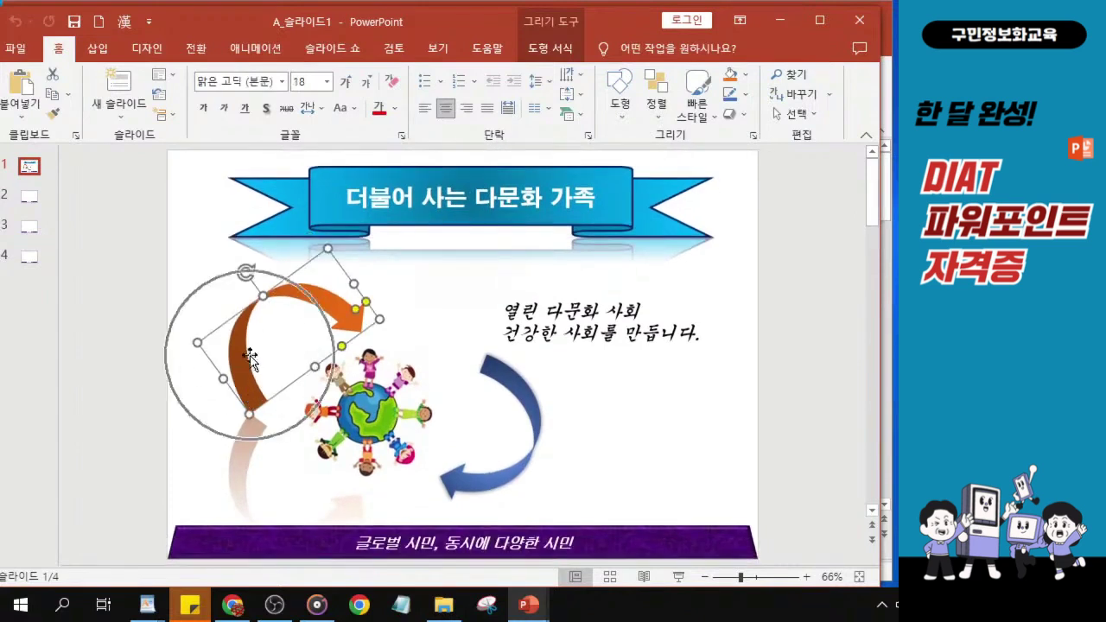
{"action": "key", "text": "ctrl"}
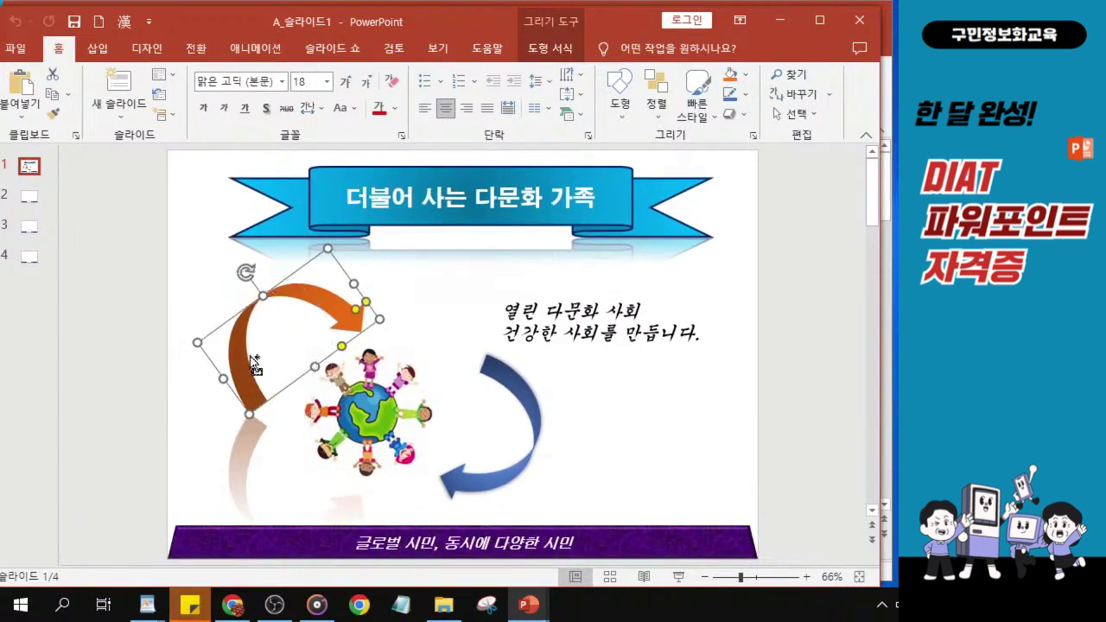
{"action": "key", "text": "ctrl"}
{"action": "left_click", "coordinate": [499, 480]}
{"action": "key", "text": "ctrl"}
{"action": "key", "text": "ctrl"}
{"action": "key", "text": "ctrl"}
{"action": "left_click", "coordinate": [365, 428]}
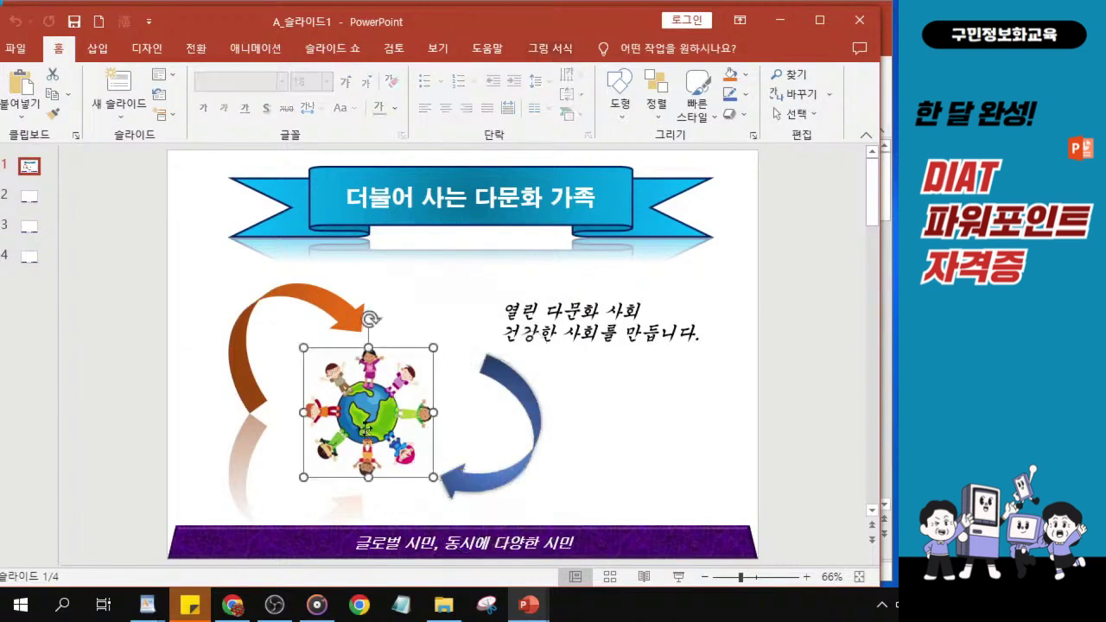
{"action": "key", "text": "ctrl"}
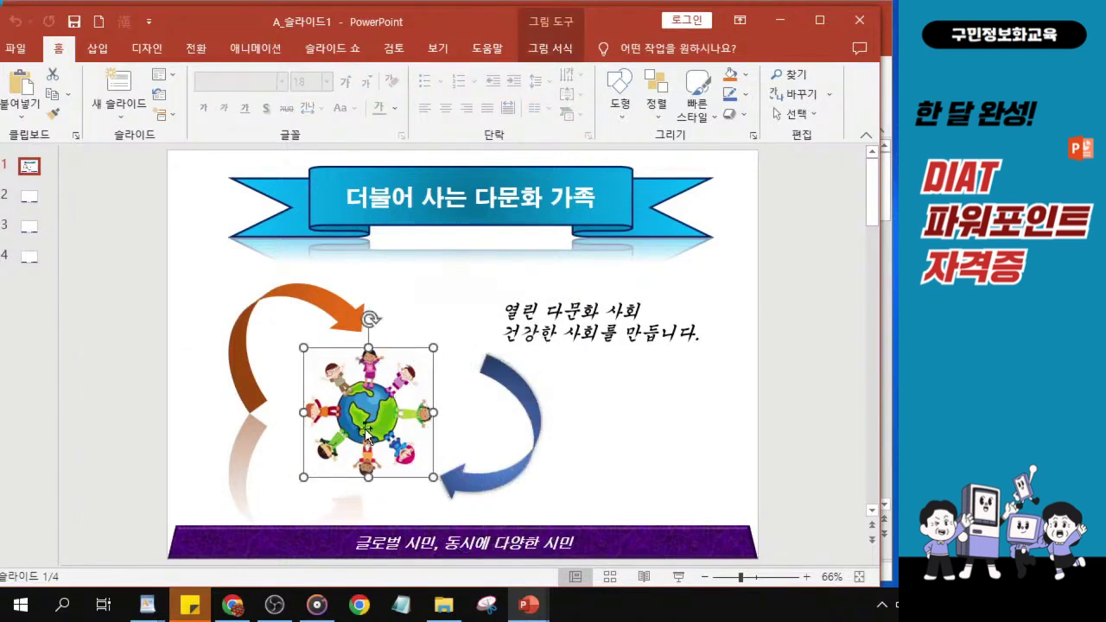
{"action": "key", "text": "ctrl"}
{"action": "left_click", "coordinate": [595, 335]}
{"action": "key", "text": "ctrl"}
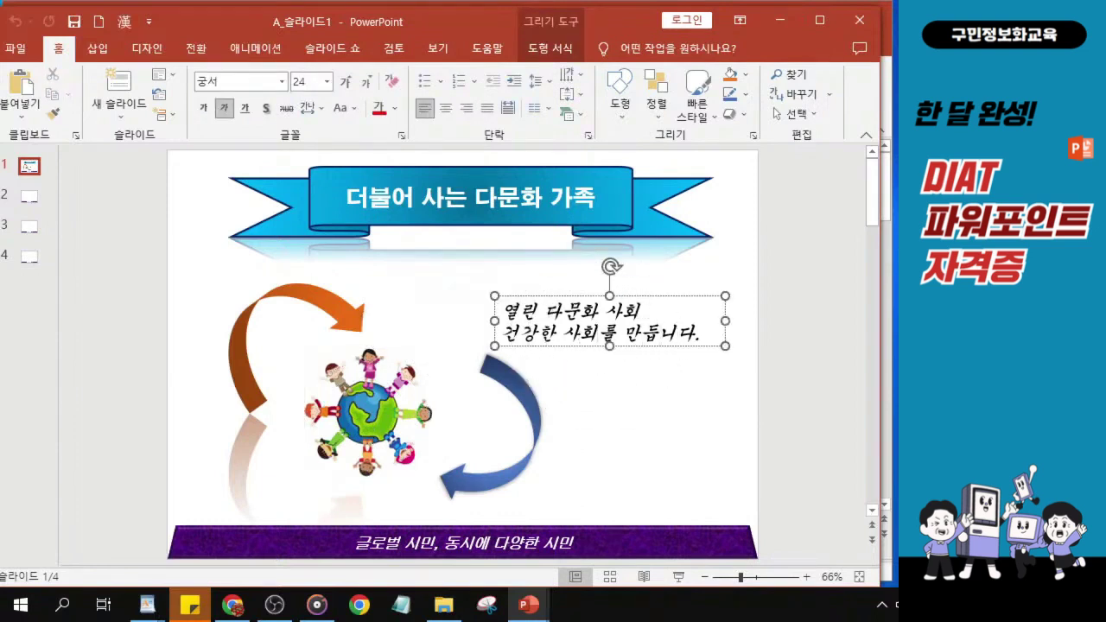
{"action": "left_click", "coordinate": [859, 19]}
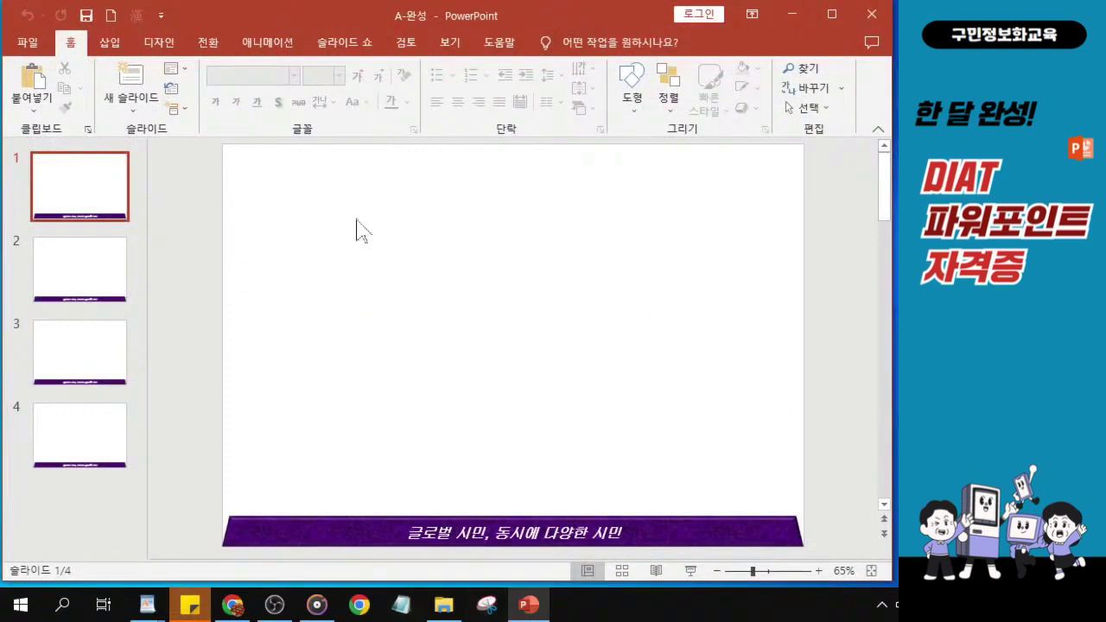
{"action": "left_click", "coordinate": [465, 198]}
{"action": "left_click", "coordinate": [465, 199]}
{"action": "key", "text": "alt+Tab"}
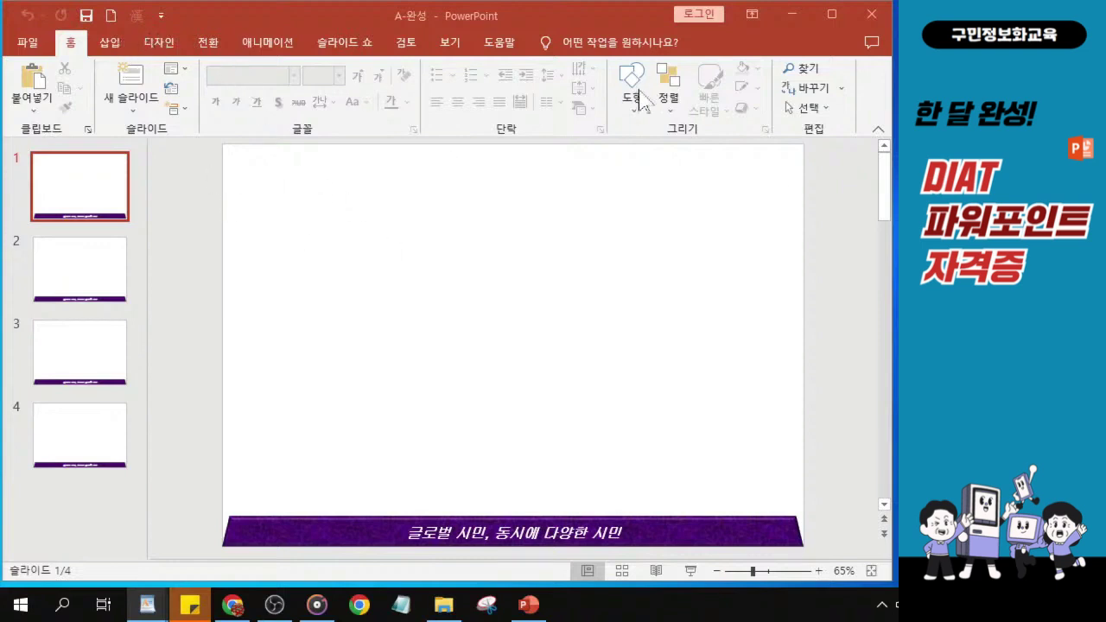
{"action": "left_click", "coordinate": [72, 44]}
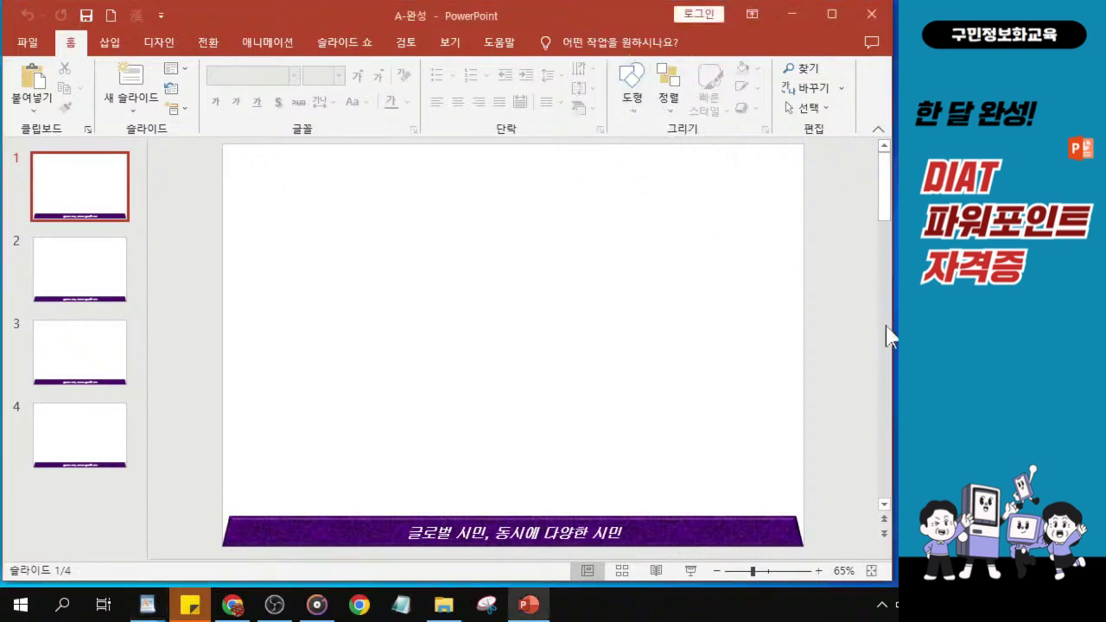
{"action": "scroll", "coordinate": [886, 345], "scroll_direction": "down", "scroll_amount": 1}
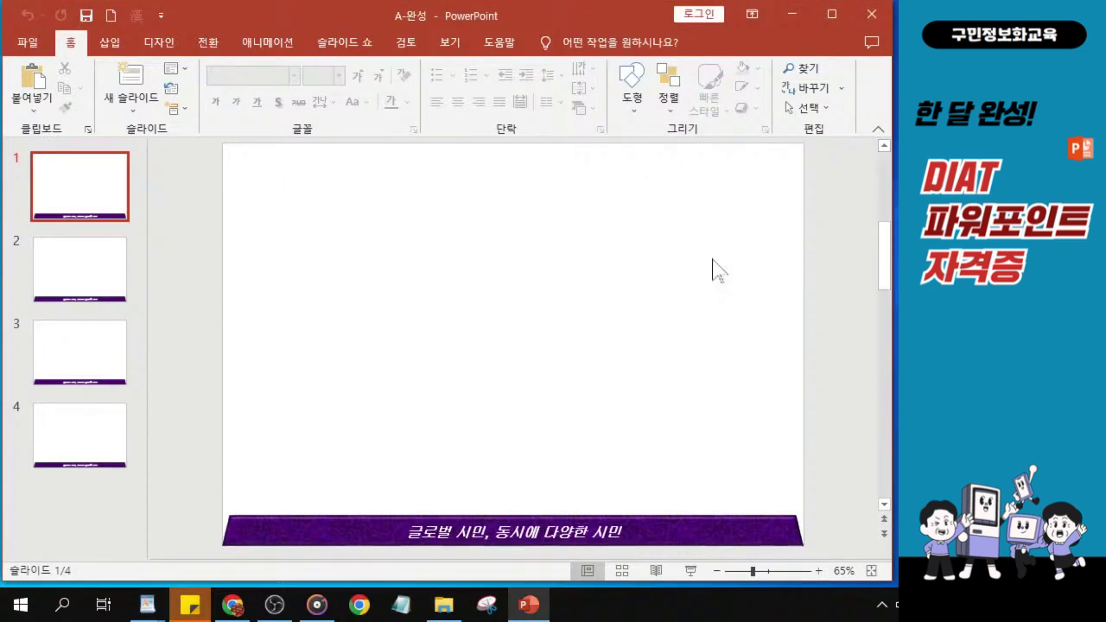
{"action": "left_click", "coordinate": [635, 103]}
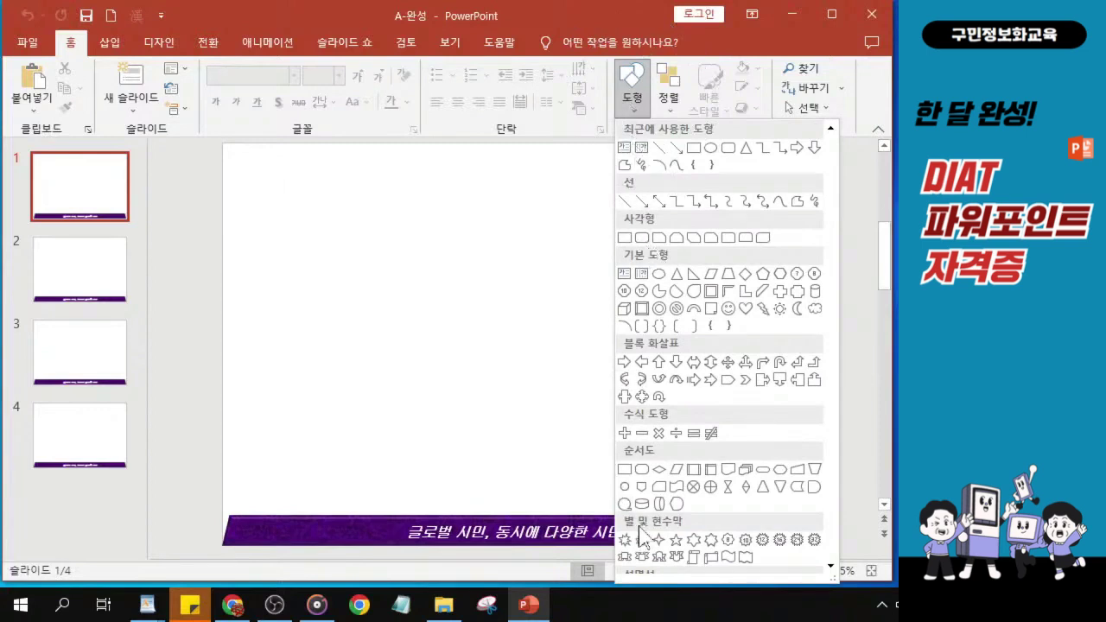
{"action": "scroll", "coordinate": [642, 536], "scroll_direction": "down", "scroll_amount": 2}
{"action": "key", "text": "ctrl"}
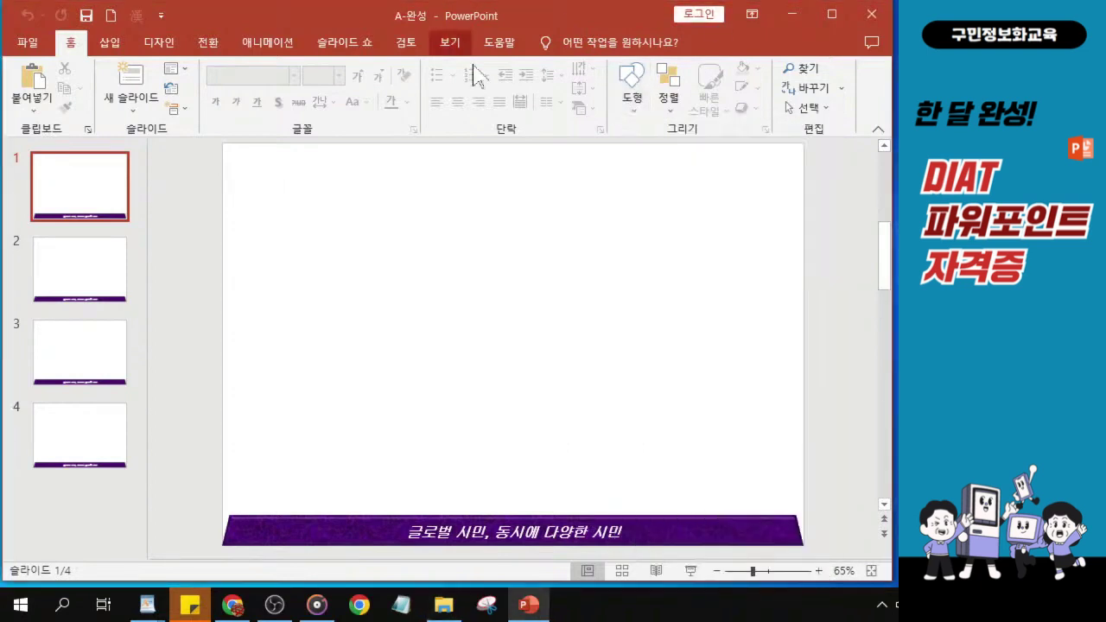
- Draw a 리본: 위로 기울어짐 (tilted-up ribbon) shape about 19.3 cm wide and 2.62 cm high near the upper edge of slide 1
{"action": "left_click", "coordinate": [632, 91]}
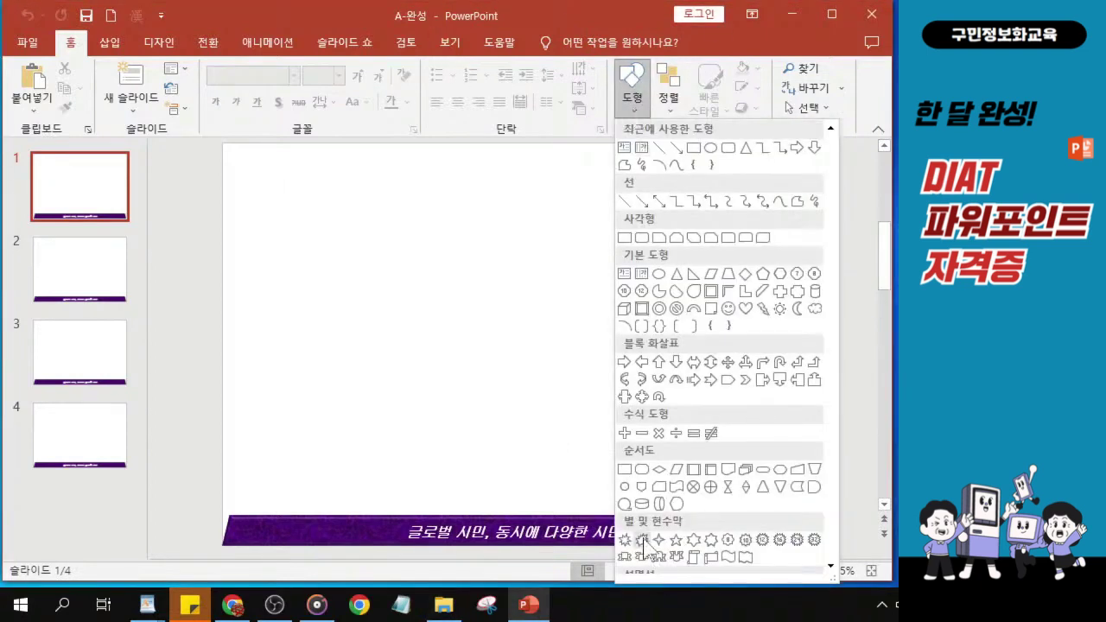
{"action": "scroll", "coordinate": [643, 548], "scroll_direction": "down", "scroll_amount": 1}
{"action": "key", "text": "ctrl"}
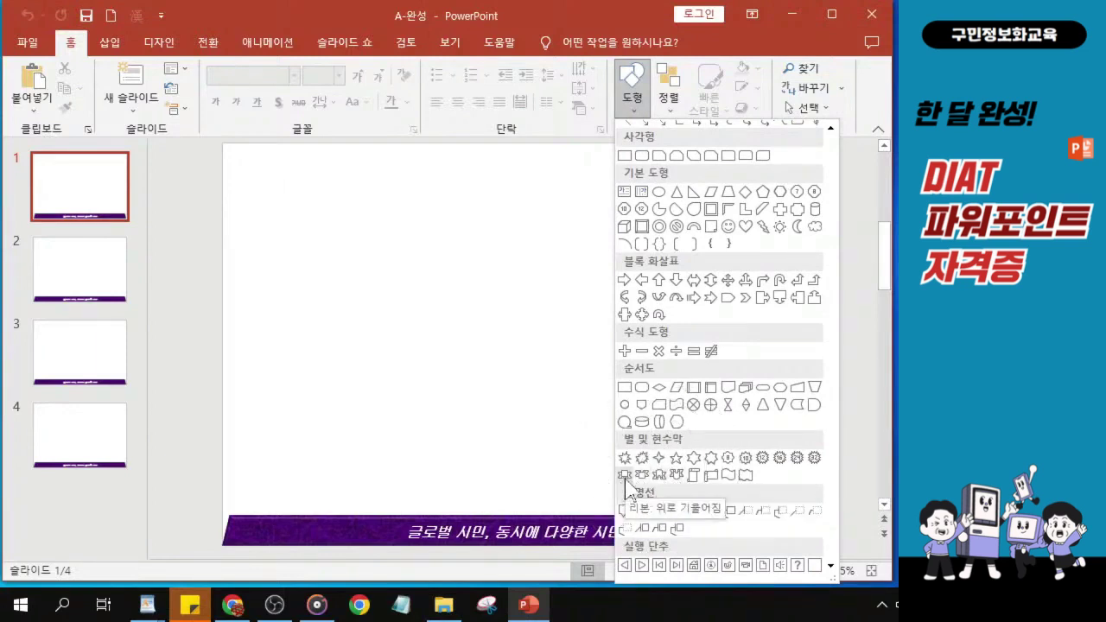
{"action": "key", "text": "ctrl"}
{"action": "key", "text": "ctrl"}
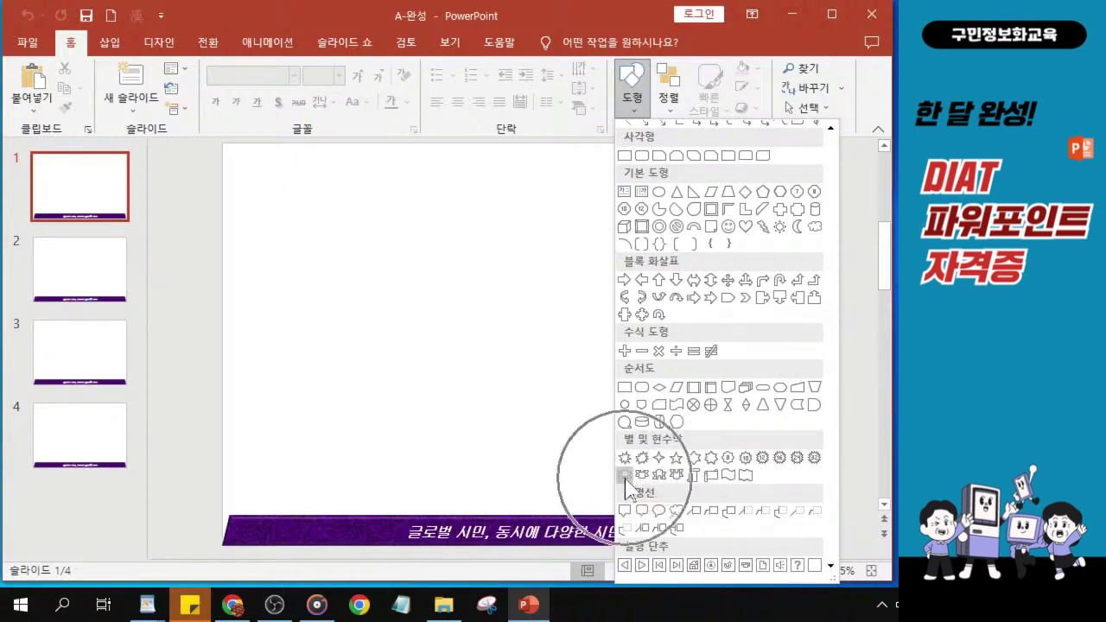
{"action": "key", "text": "ctrl"}
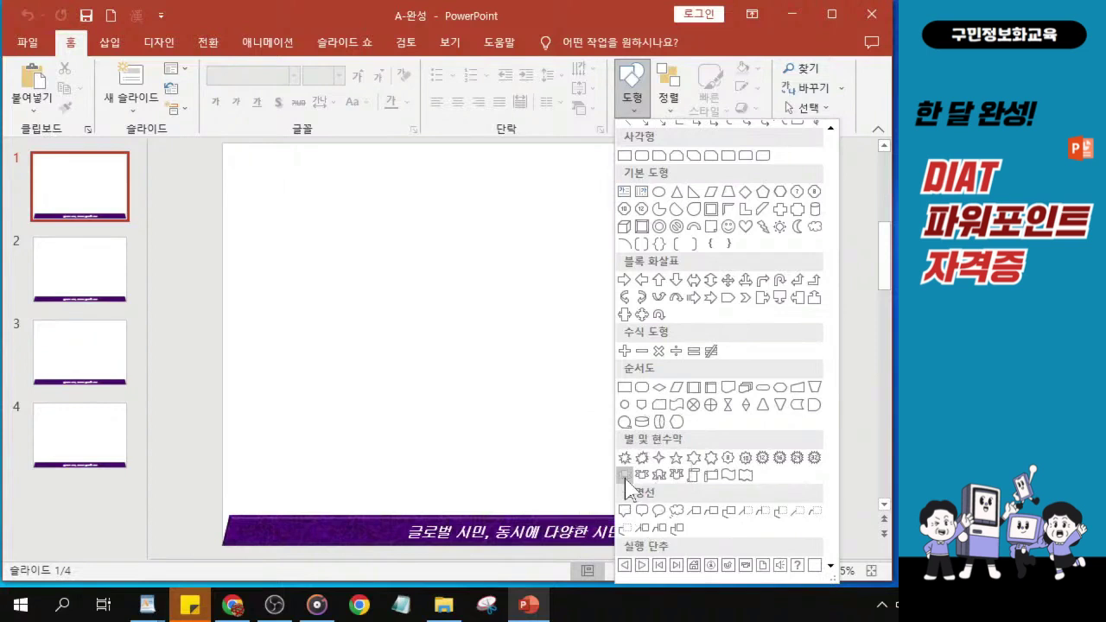
{"action": "key", "text": "ctrl"}
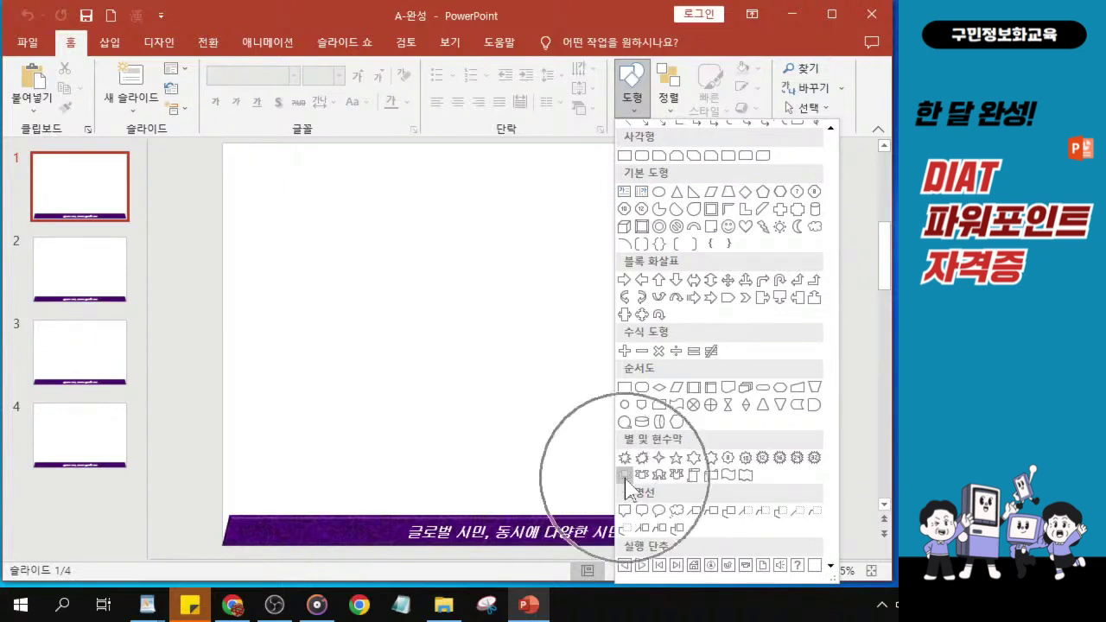
{"action": "key", "text": "ctrl"}
{"action": "key", "text": "ctrl"}
{"action": "key", "text": "ctrl"}
{"action": "key", "text": "ctrl"}
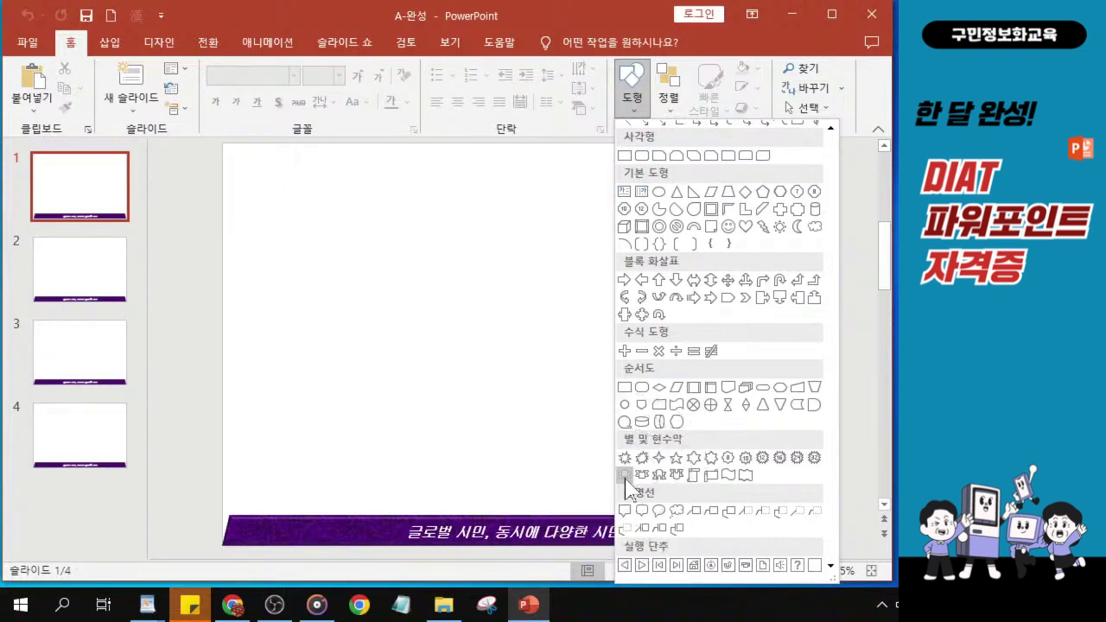
{"action": "key", "text": "ctrl"}
{"action": "key", "text": "ctrl"}
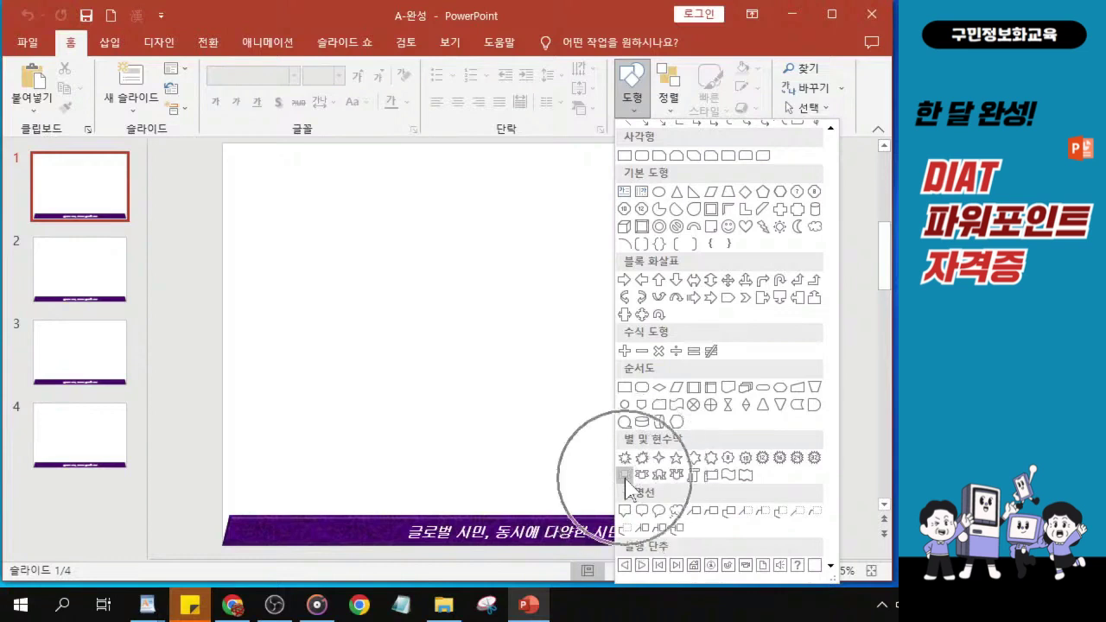
{"action": "key", "text": "ctrl"}
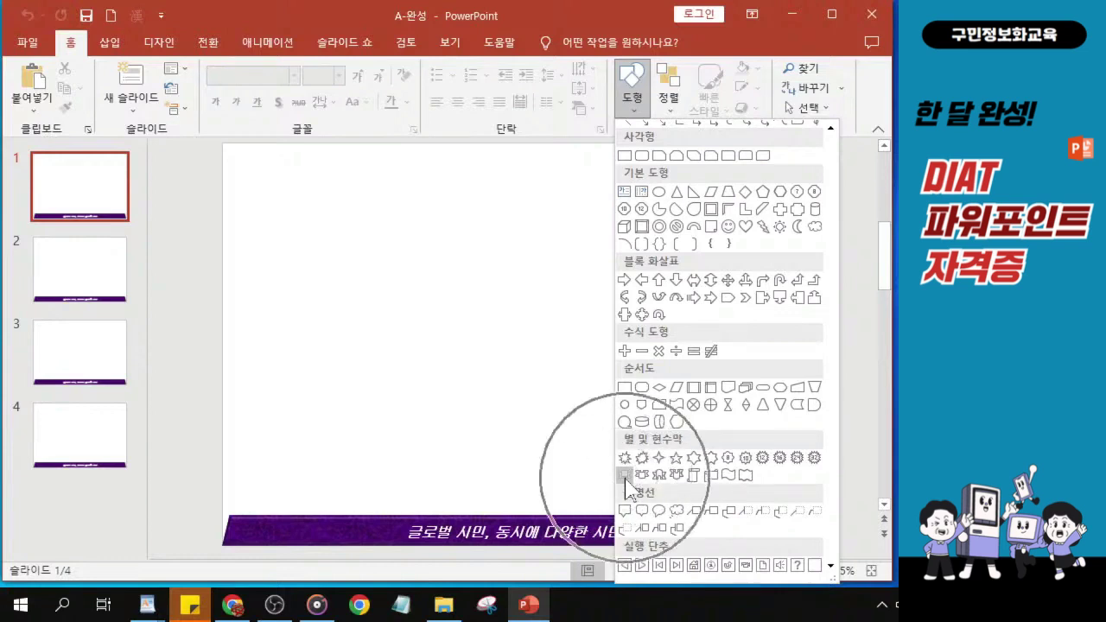
{"action": "key", "text": "ctrl"}
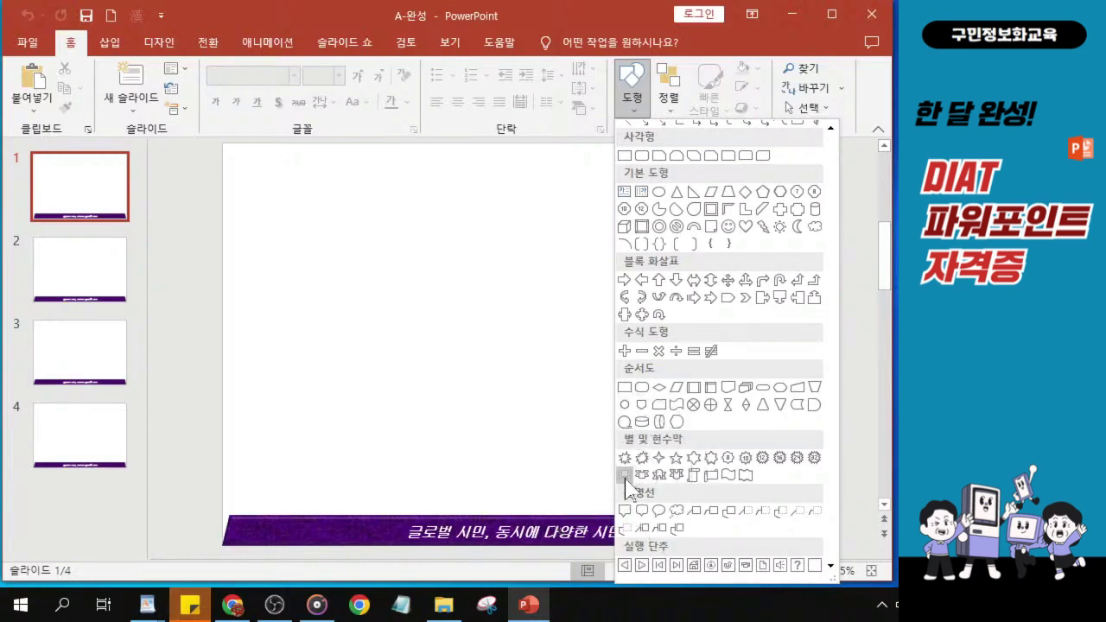
{"action": "key", "text": "ctrl"}
{"action": "key", "text": "ctrl"}
{"action": "key", "text": "ctrl"}
{"action": "left_click", "coordinate": [625, 477]}
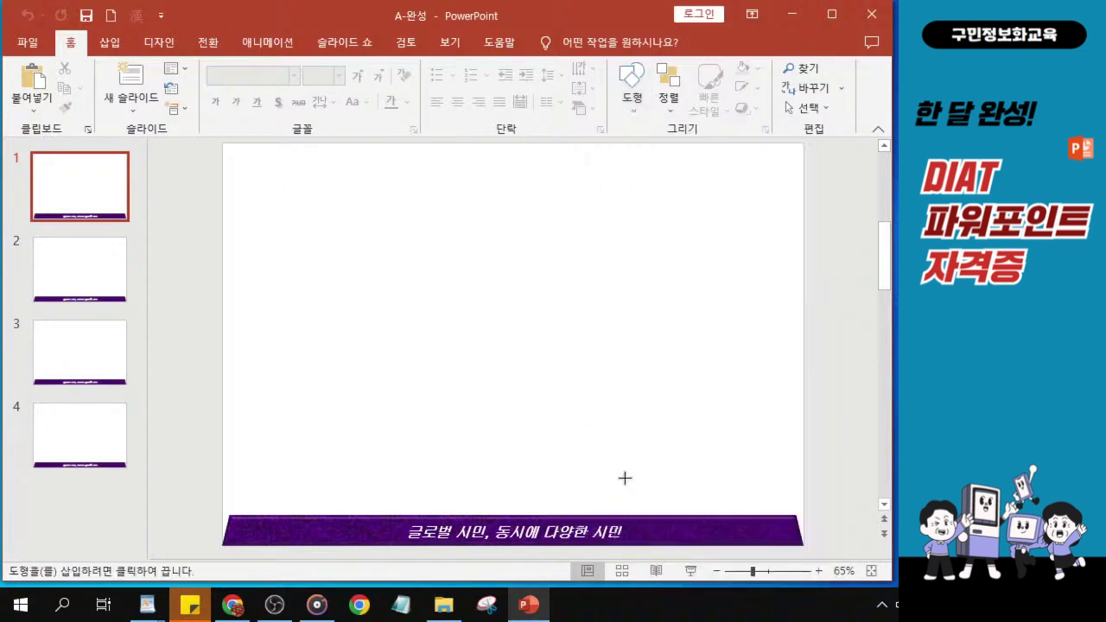
{"action": "left_click_drag", "start_coordinate": [341, 158], "coordinate": [750, 214]}
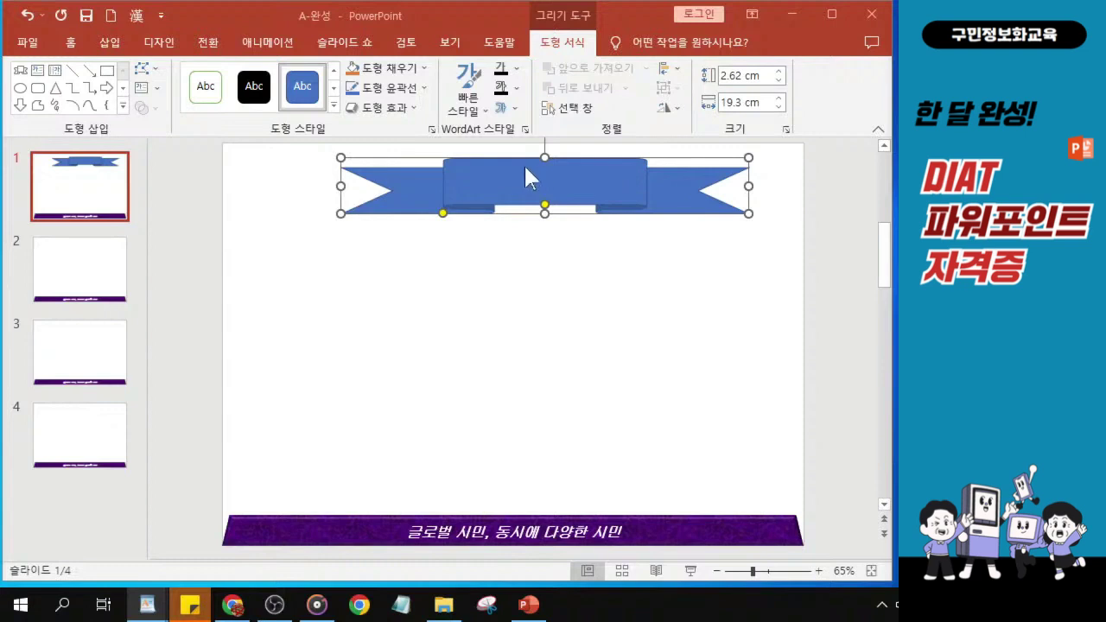
- Widen the ribbon's central panel to roughly two thirds of the ribbon's full width by adjusting its shape
{"action": "scroll", "coordinate": [524, 176], "scroll_direction": "up", "scroll_amount": 1}
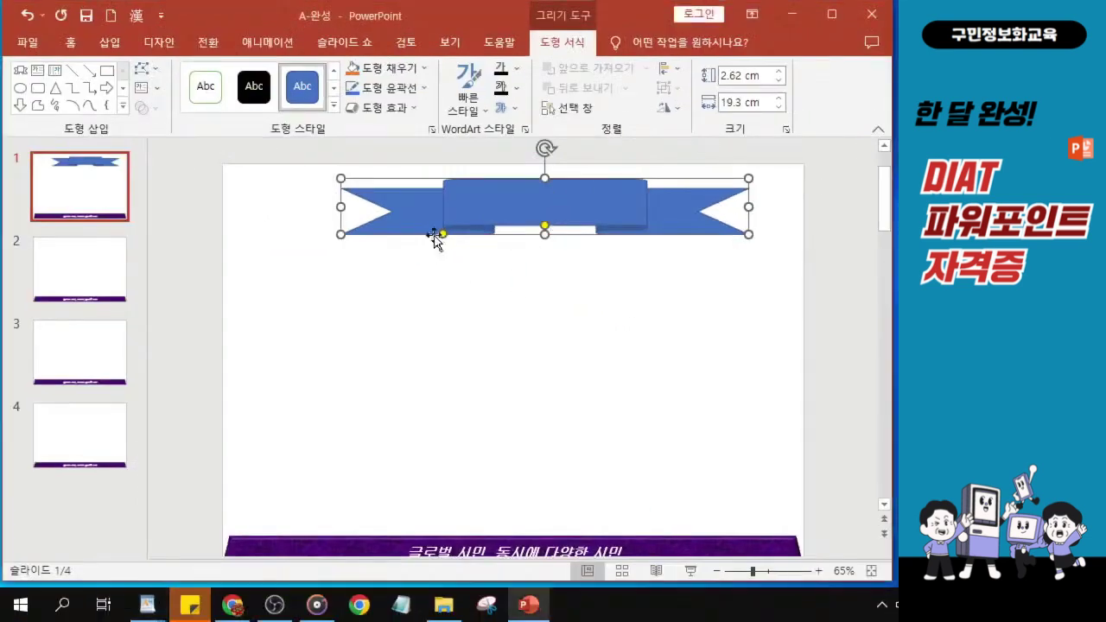
{"action": "mouse_move", "coordinate": [442, 235]}
{"action": "left_mouse_down"}
{"action": "mouse_move", "coordinate": [427, 239]}
{"action": "mouse_move", "coordinate": [452, 240]}
{"action": "mouse_move", "coordinate": [457, 225]}
{"action": "left_mouse_up"}
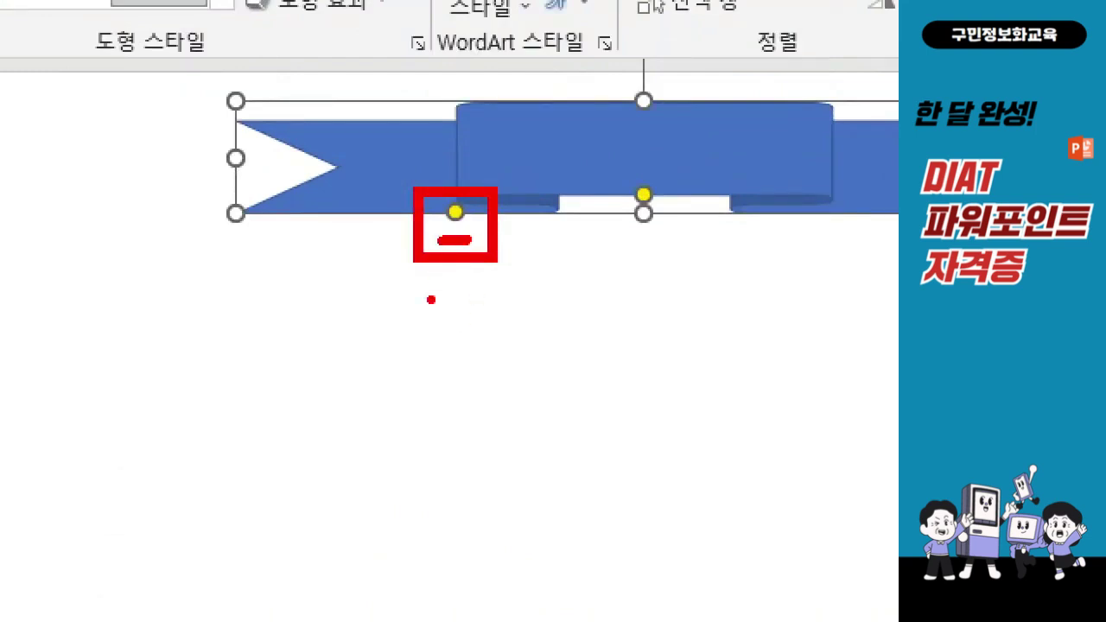
{"action": "mouse_move", "coordinate": [447, 302]}
{"action": "left_mouse_down"}
{"action": "mouse_move", "coordinate": [344, 293]}
{"action": "mouse_move", "coordinate": [380, 327]}
{"action": "left_mouse_up"}
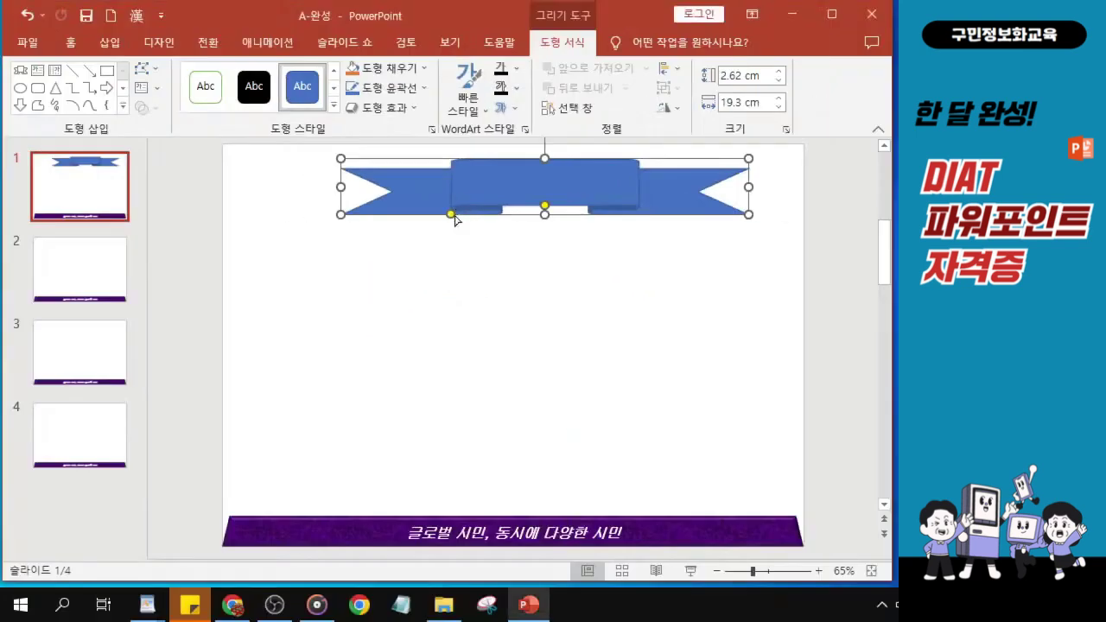
{"action": "left_click_drag", "start_coordinate": [450, 215], "coordinate": [414, 215]}
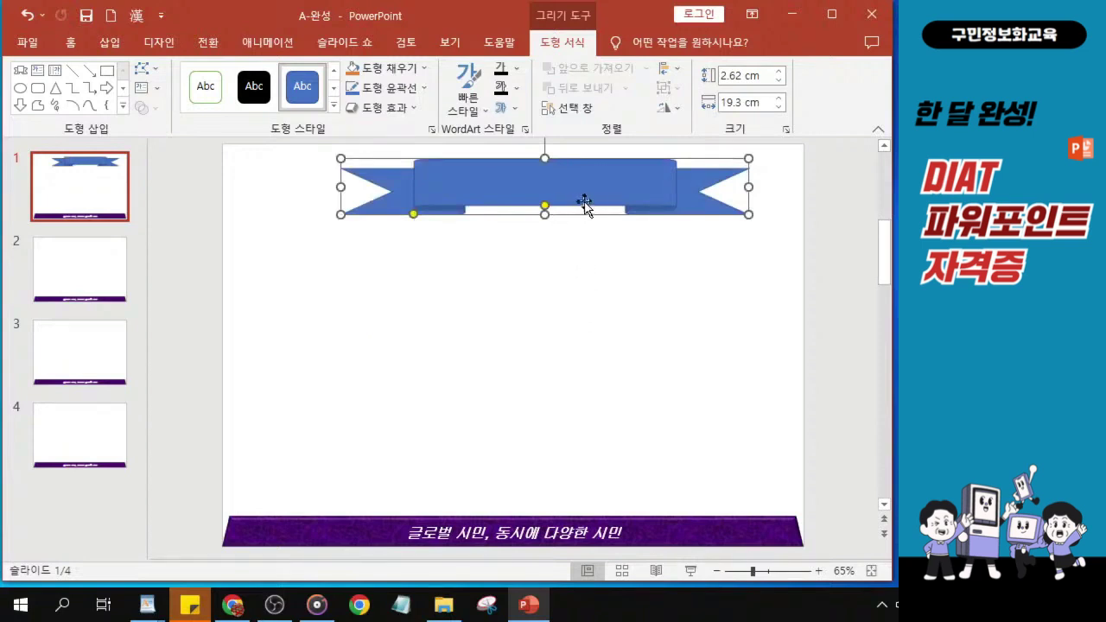
- Raise the lower edge of the ribbon's central panel slightly to make the folds a little deeper
{"action": "scroll", "coordinate": [593, 206], "scroll_direction": "up", "scroll_amount": 4, "text": "ctrl"}
{"action": "scroll", "coordinate": [524, 324], "scroll_direction": "up", "scroll_amount": 10, "text": "ctrl"}
{"action": "scroll", "coordinate": [527, 321], "scroll_direction": "down", "scroll_amount": 8, "text": "ctrl"}
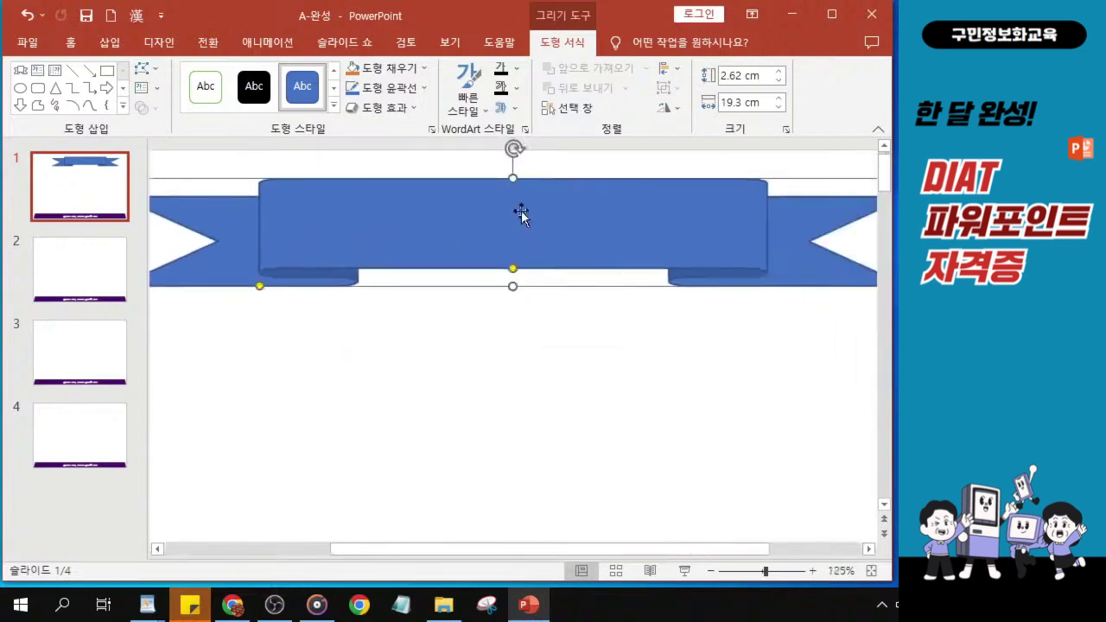
{"action": "mouse_move", "coordinate": [513, 269]}
{"action": "left_mouse_down"}
{"action": "mouse_move", "coordinate": [519, 254]}
{"action": "mouse_move", "coordinate": [521, 286]}
{"action": "mouse_move", "coordinate": [534, 245]}
{"action": "mouse_move", "coordinate": [526, 271]}
{"action": "left_mouse_up"}
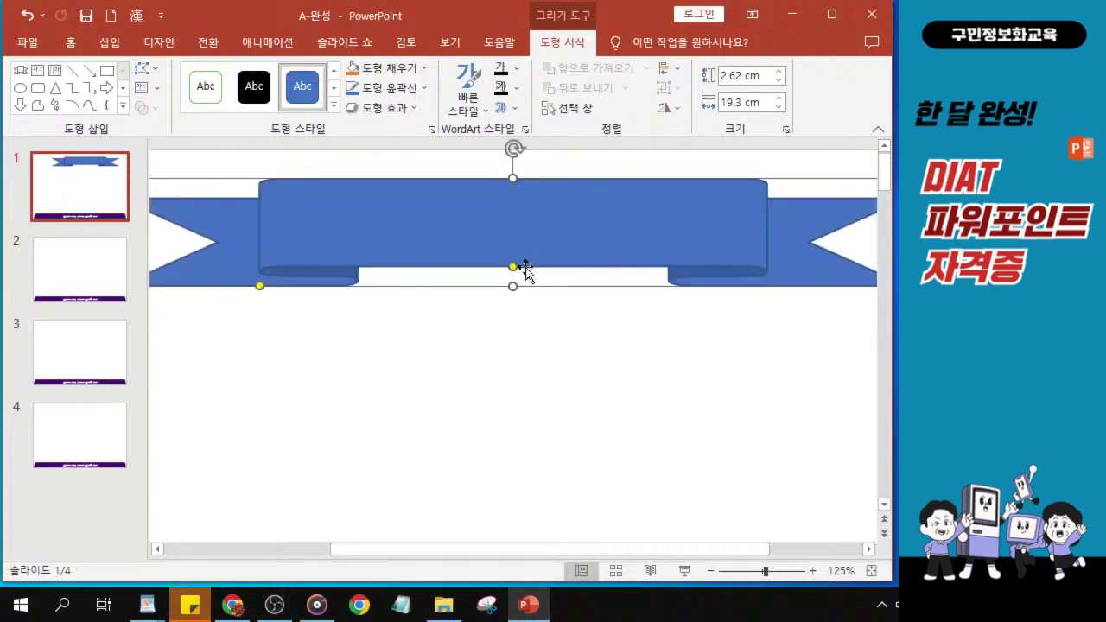
- Compare the ribbon's proportions with the finished example in A_슬라이드1 and return to the A-완성 presentation
{"action": "left_click", "coordinate": [528, 606]}
{"action": "left_click", "coordinate": [528, 606]}
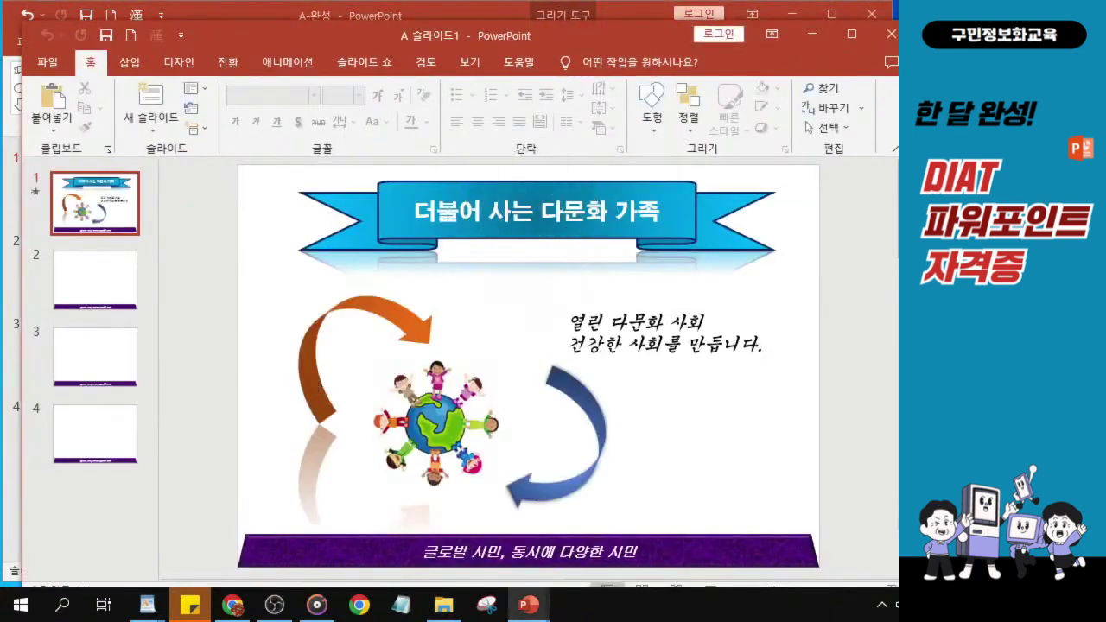
{"action": "key", "text": "ctrl"}
{"action": "left_click", "coordinate": [814, 34]}
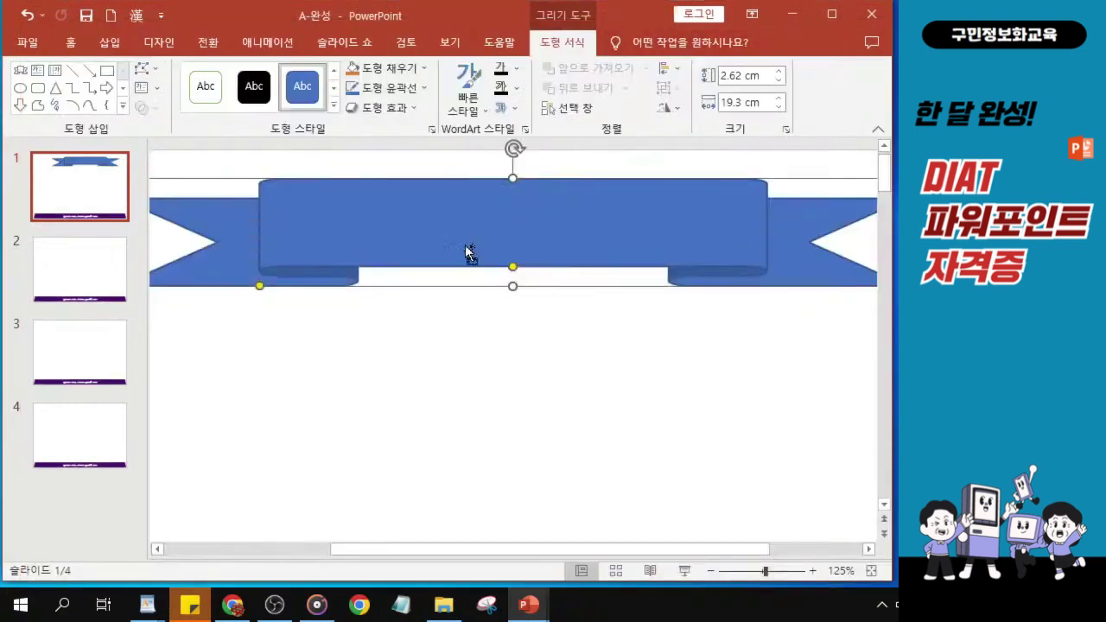
- Reposition the ribbon near the slide's upper edge and widen it to about 21.11 cm
{"action": "scroll", "coordinate": [469, 255], "scroll_direction": "down", "scroll_amount": 1, "text": "ctrl"}
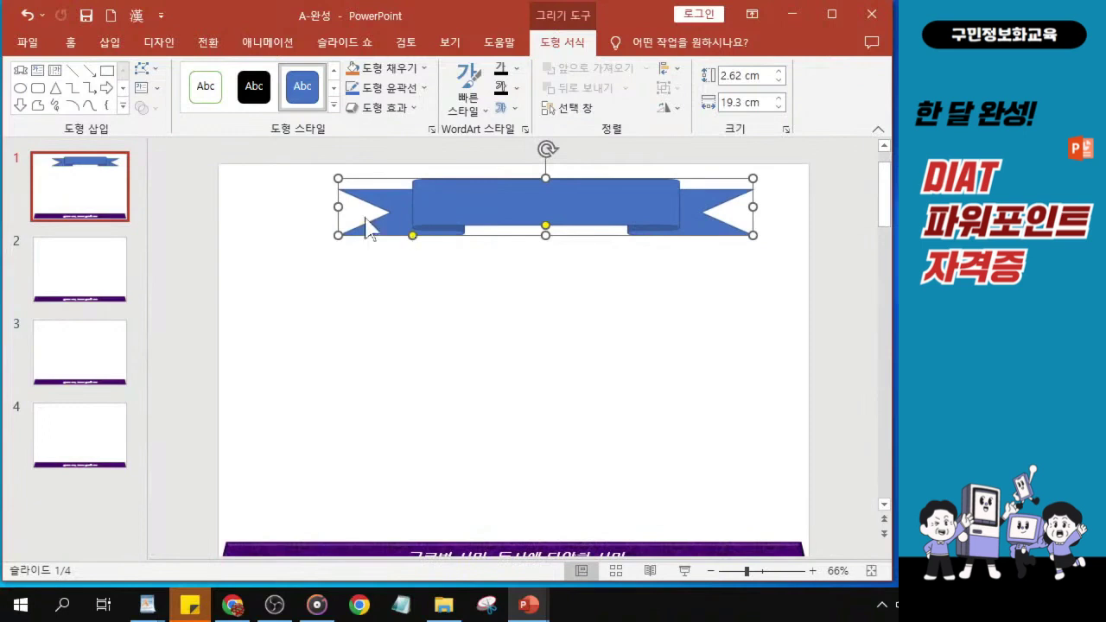
{"action": "left_click_drag", "start_coordinate": [548, 198], "coordinate": [511, 183]}
{"action": "left_click_drag", "start_coordinate": [306, 196], "coordinate": [267, 196]}
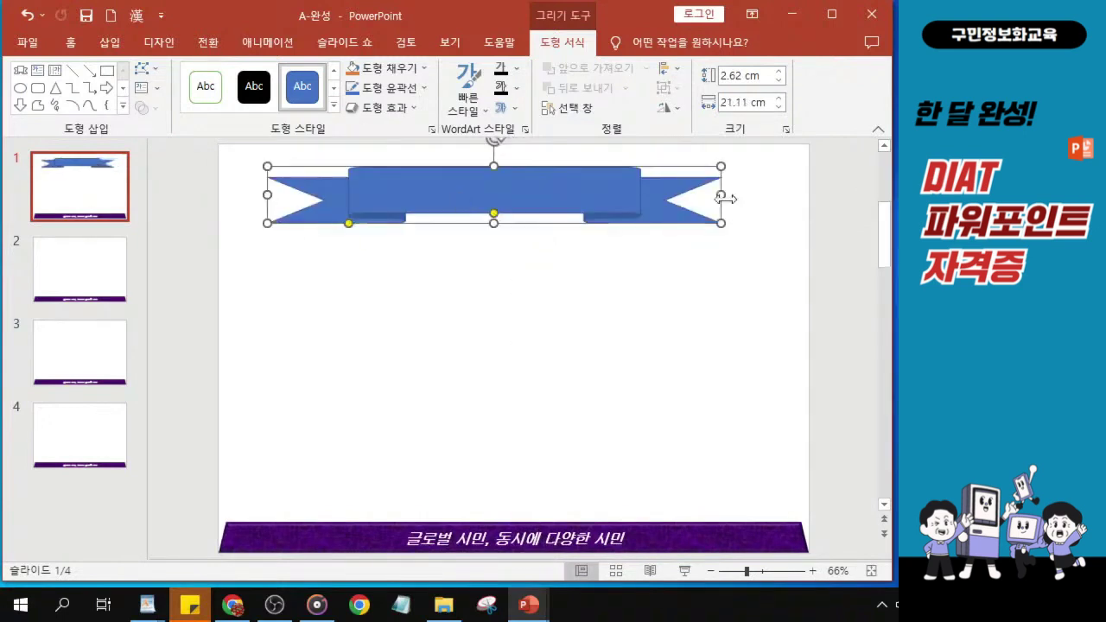
- Center the ribbon horizontally on the slide and narrow its central panel slightly
{"action": "left_click_drag", "start_coordinate": [555, 193], "coordinate": [566, 195]}
{"action": "left_click_drag", "start_coordinate": [358, 224], "coordinate": [372, 230]}
{"action": "left_click_drag", "start_coordinate": [582, 208], "coordinate": [592, 203]}
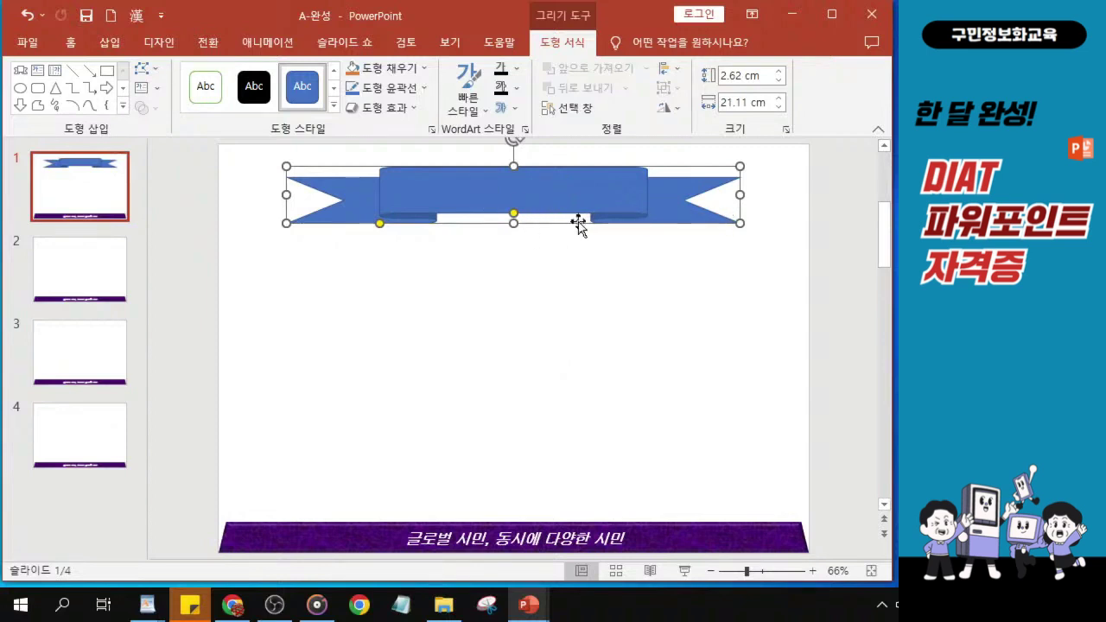
- Increase the ribbon's height to about 3.05 cm by stretching it downward
{"action": "key", "text": "Delete"}
{"action": "left_click_drag", "start_coordinate": [516, 230], "coordinate": [514, 233]}
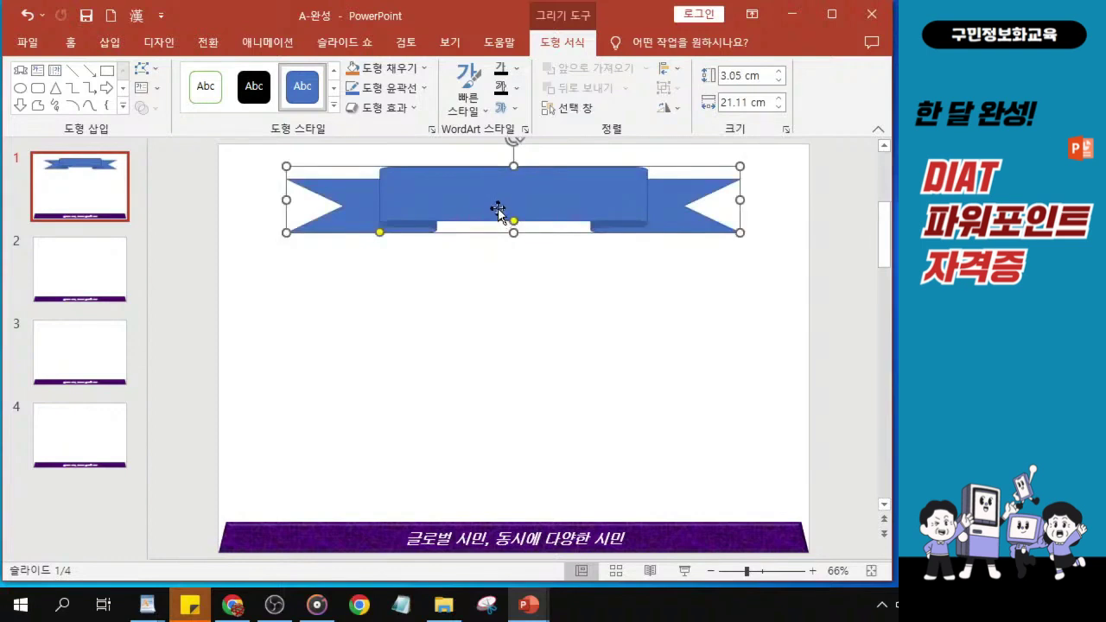
{"action": "left_click_drag", "start_coordinate": [512, 235], "coordinate": [513, 232]}
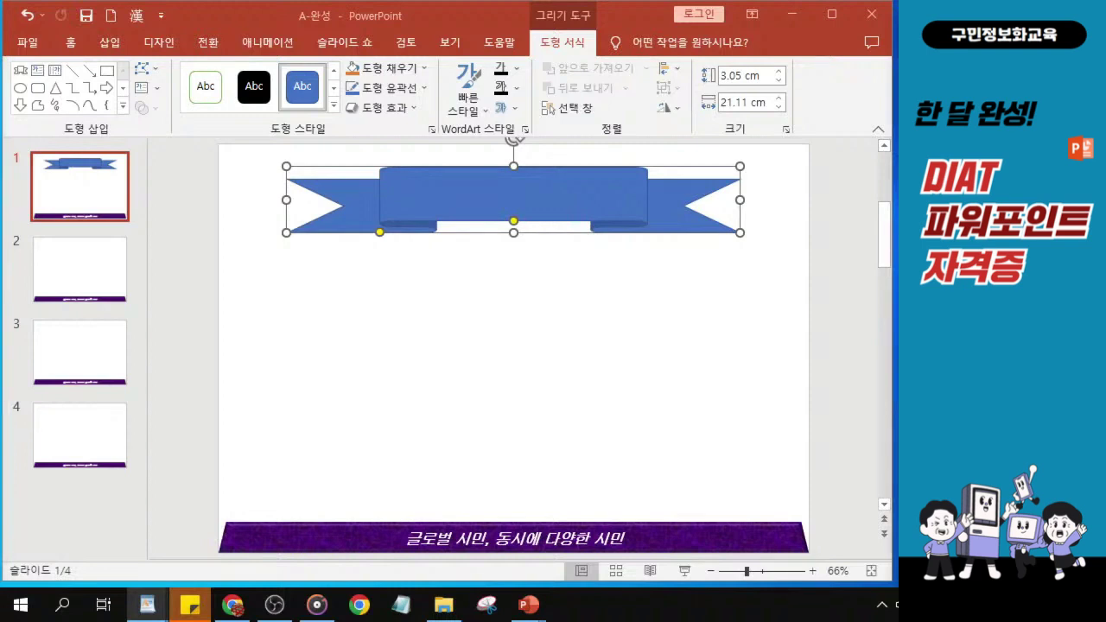
- Fill the ribbon with the standard light blue color
{"action": "left_click", "coordinate": [388, 73]}
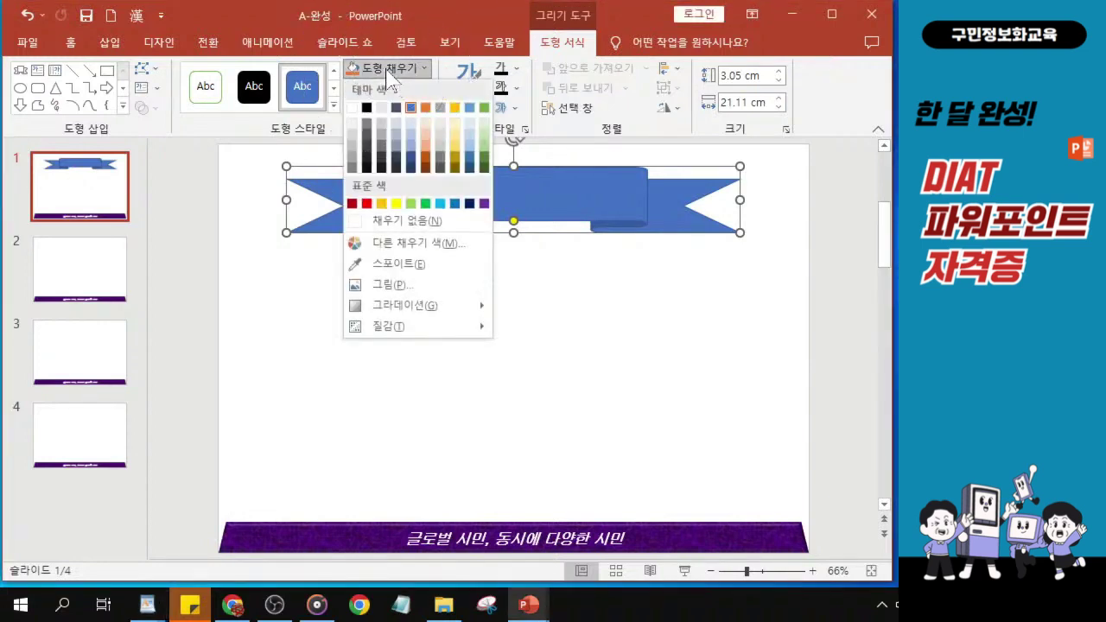
{"action": "key", "text": "Escape"}
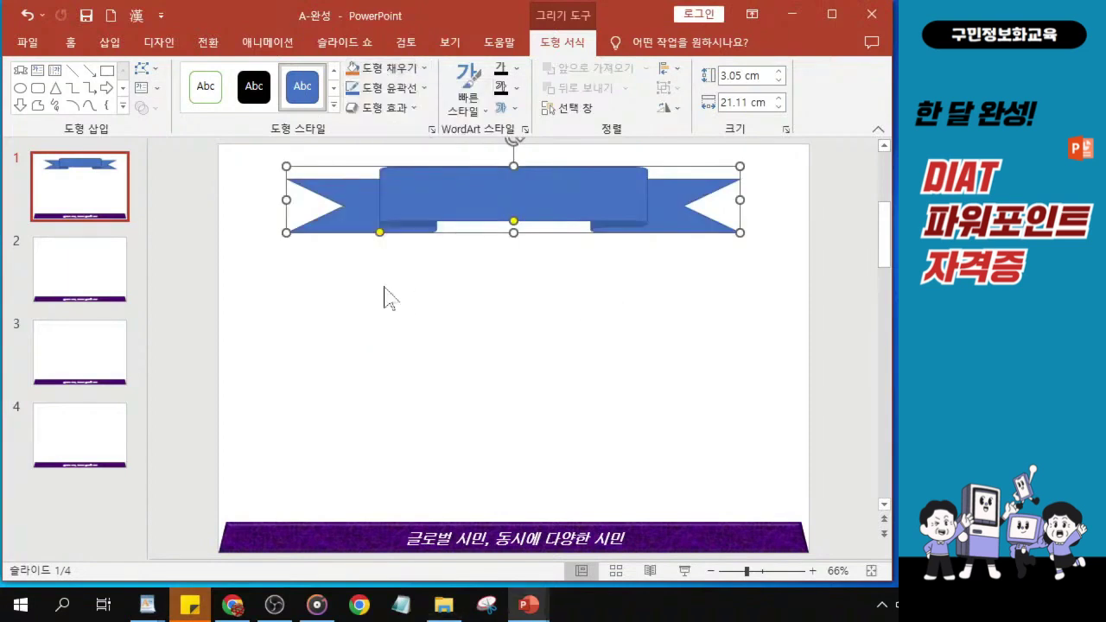
{"action": "left_click", "coordinate": [402, 69]}
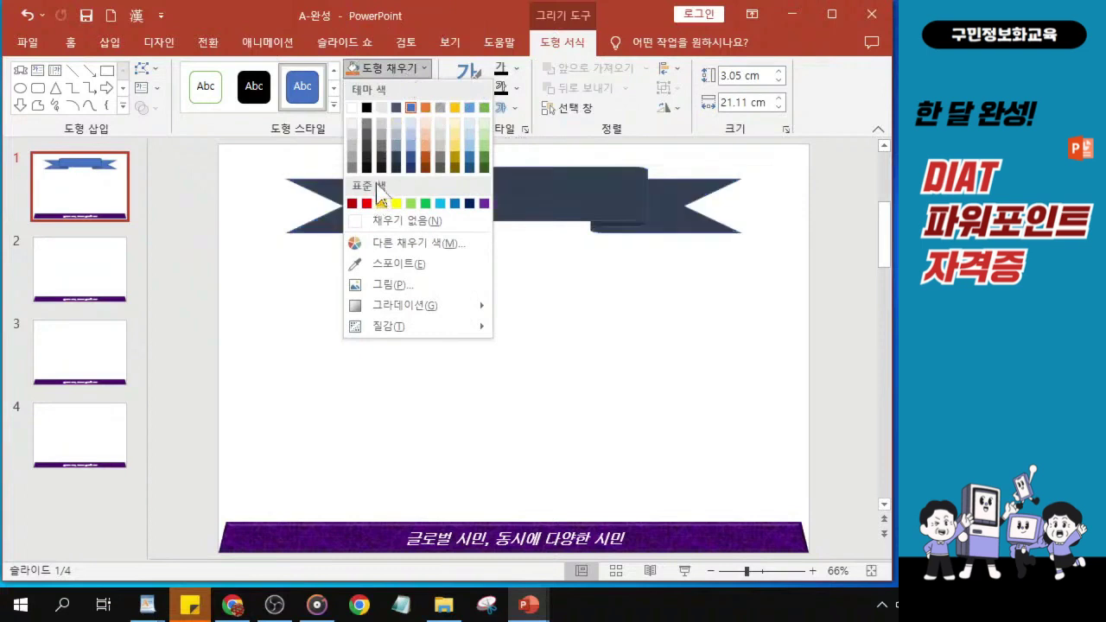
{"action": "left_click", "coordinate": [441, 205]}
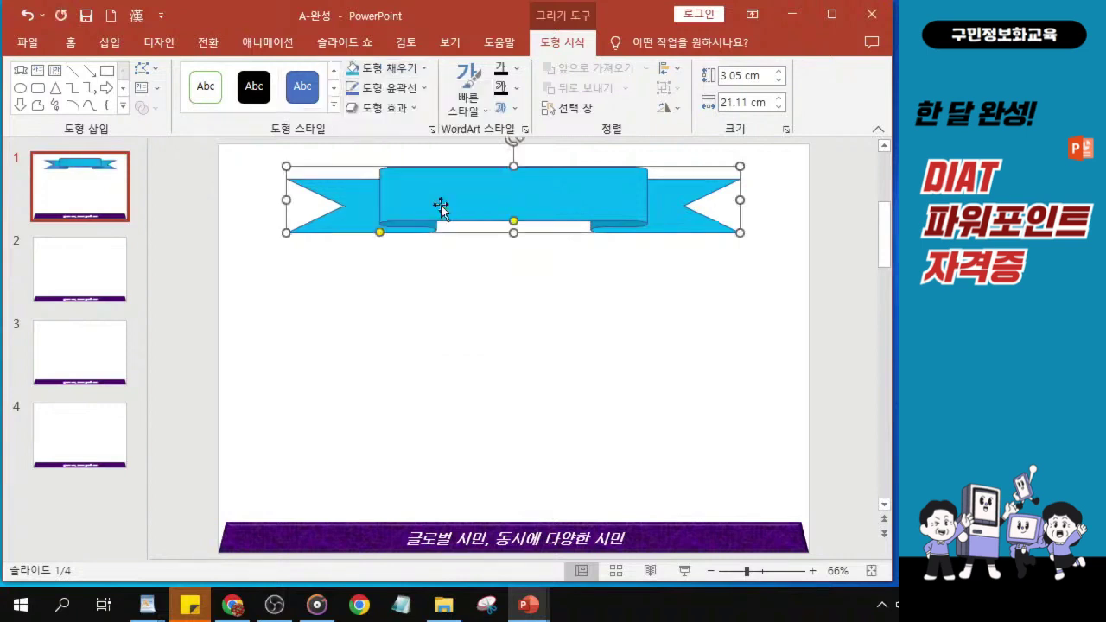
- Apply the from-center variant of the dark gradients (어두운 그라데이션) to the ribbon's light blue fill
{"action": "left_click", "coordinate": [397, 70]}
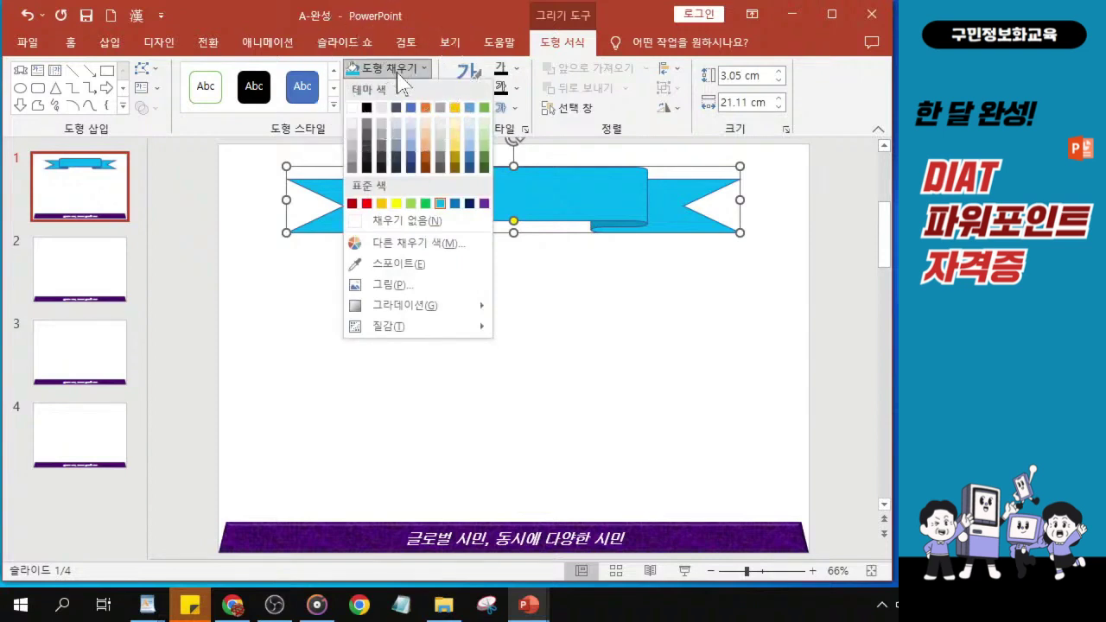
{"action": "left_click", "coordinate": [425, 309]}
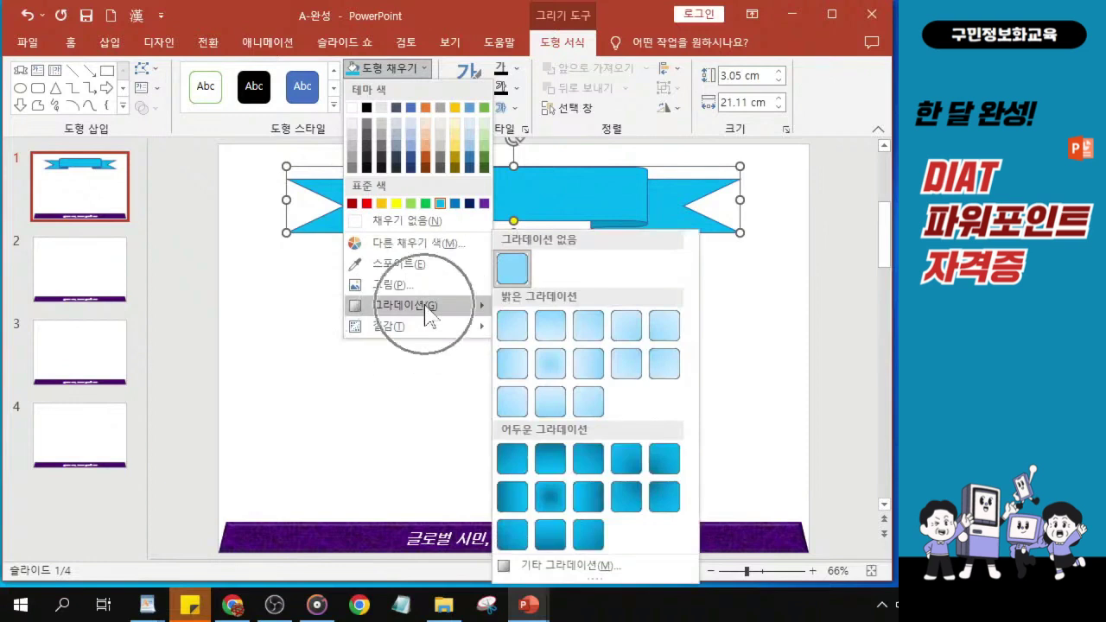
{"action": "left_click", "coordinate": [546, 497]}
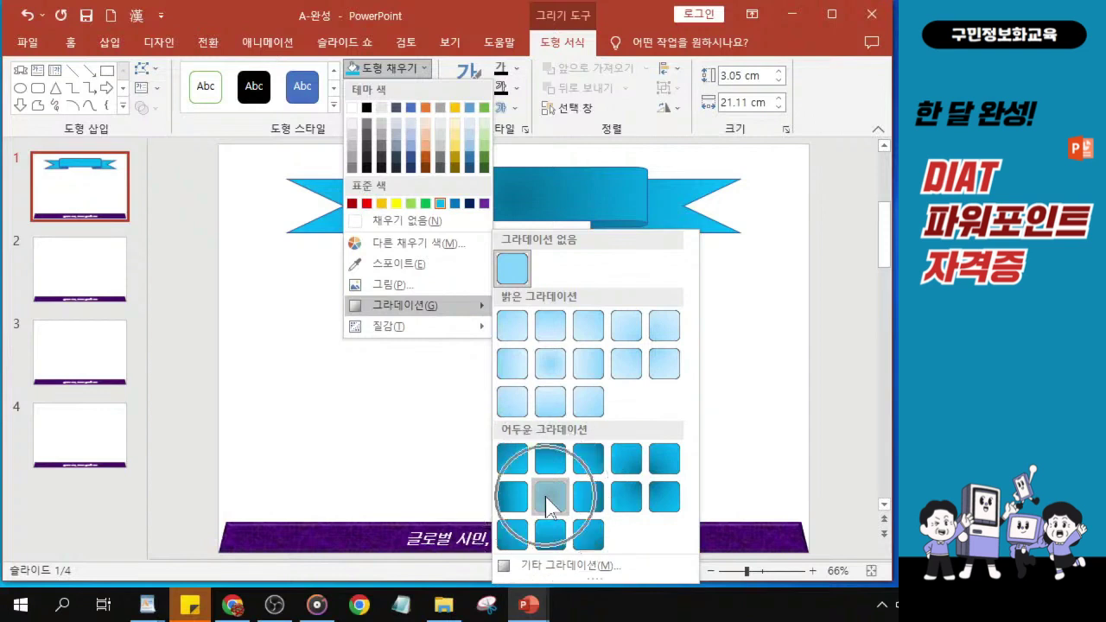
{"action": "left_click", "coordinate": [547, 497]}
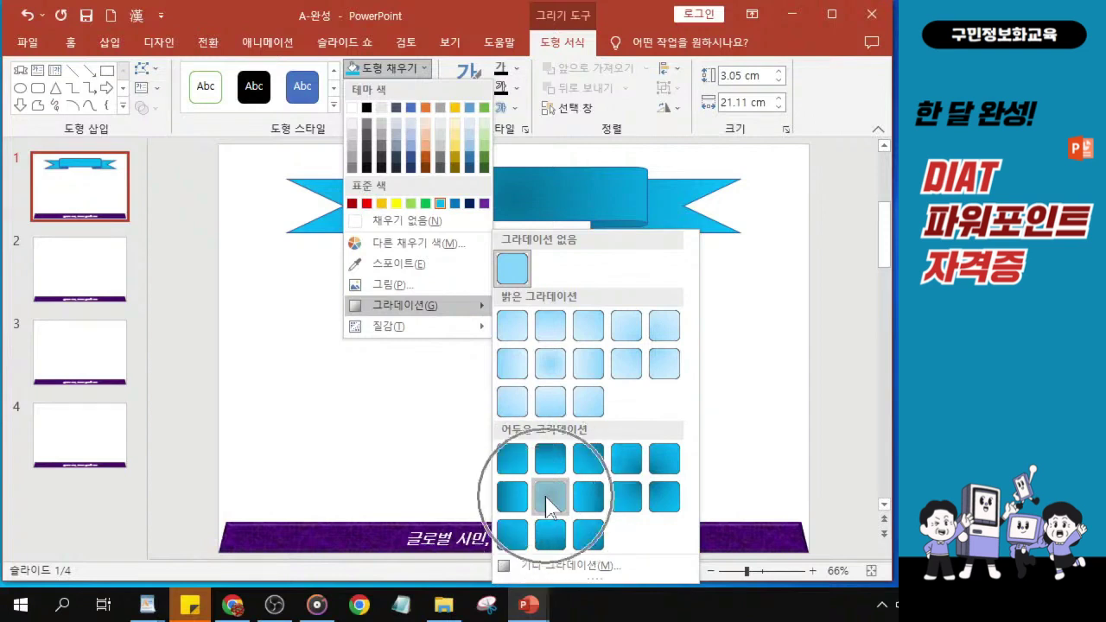
{"action": "left_click", "coordinate": [546, 499]}
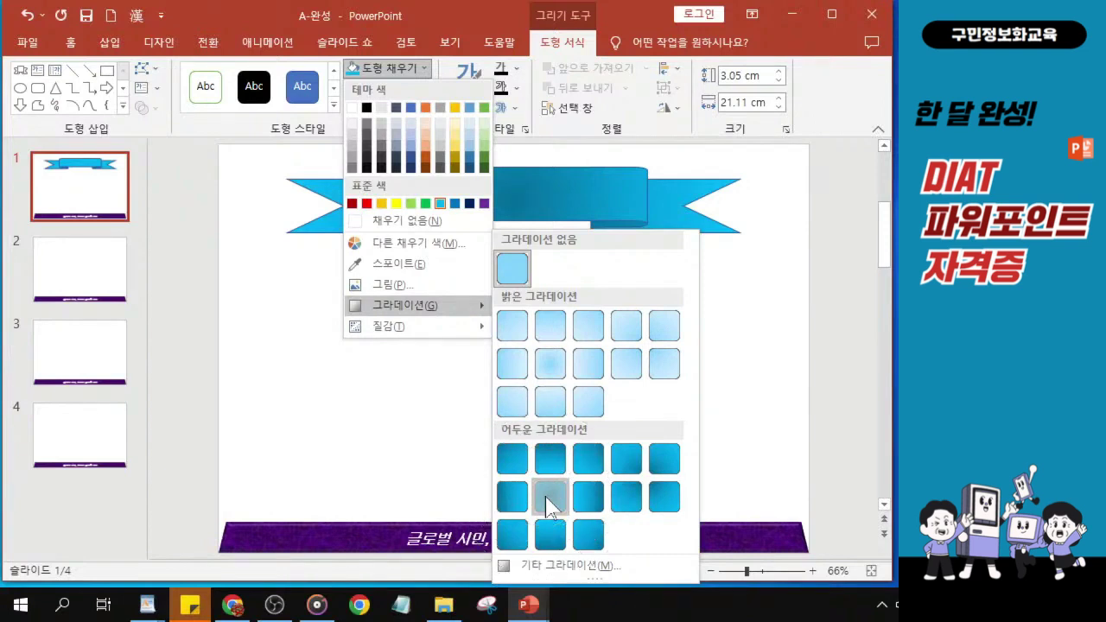
{"action": "left_click", "coordinate": [546, 499]}
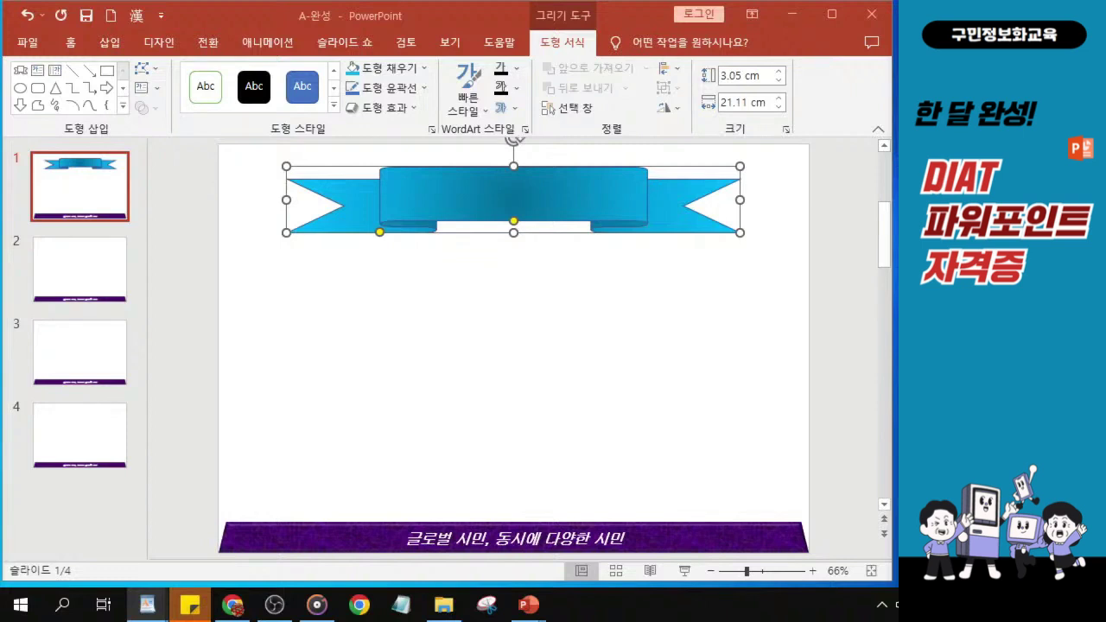
- Set the ribbon's outline to the standard dark blue color
{"action": "left_click", "coordinate": [386, 88]}
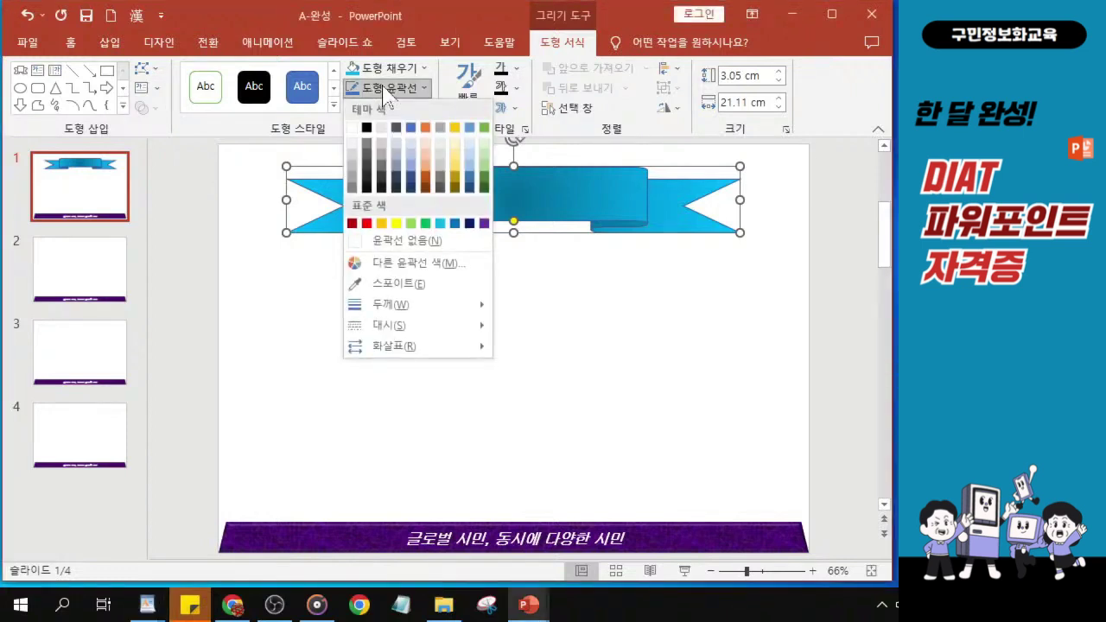
{"action": "left_click", "coordinate": [469, 224]}
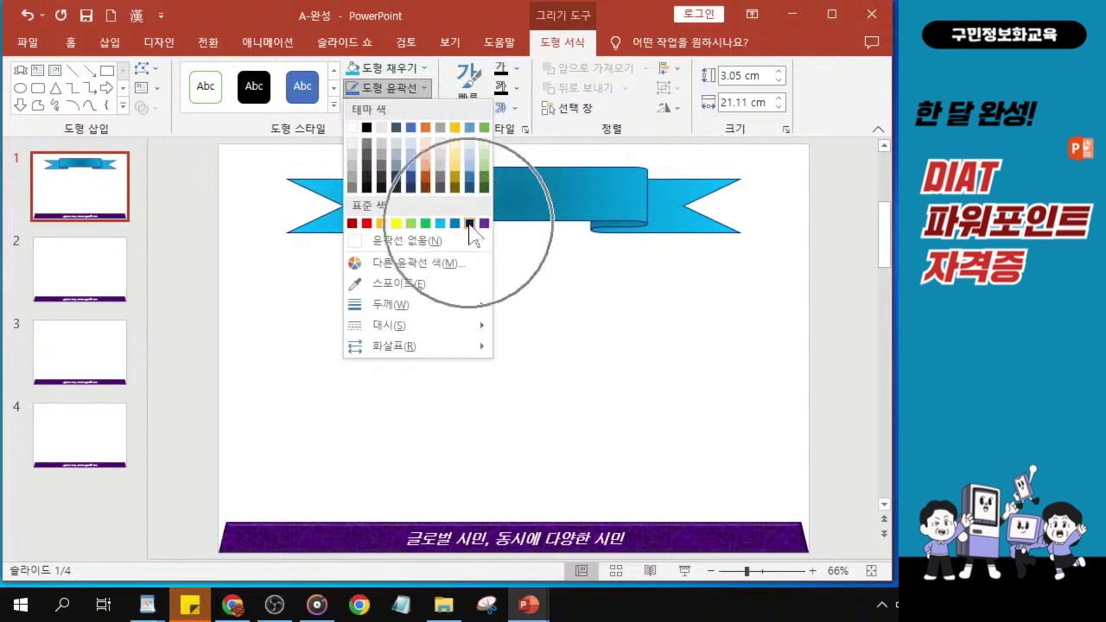
{"action": "left_click", "coordinate": [469, 224]}
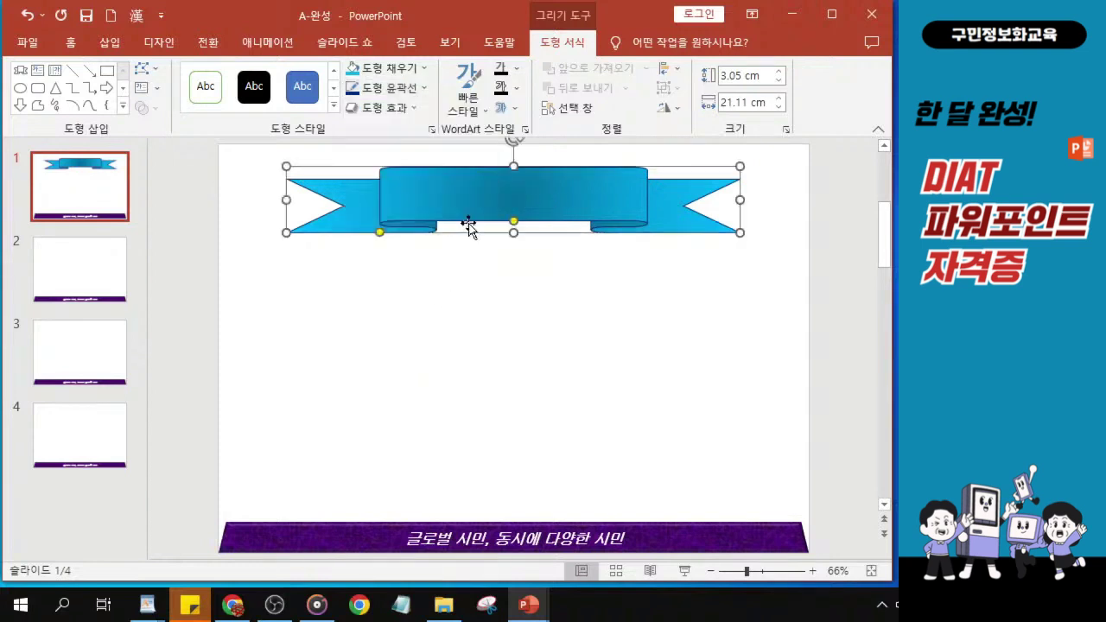
- Set the ribbon's solid outline width to 2.5 pt in the detailed line settings
{"action": "left_click", "coordinate": [410, 90]}
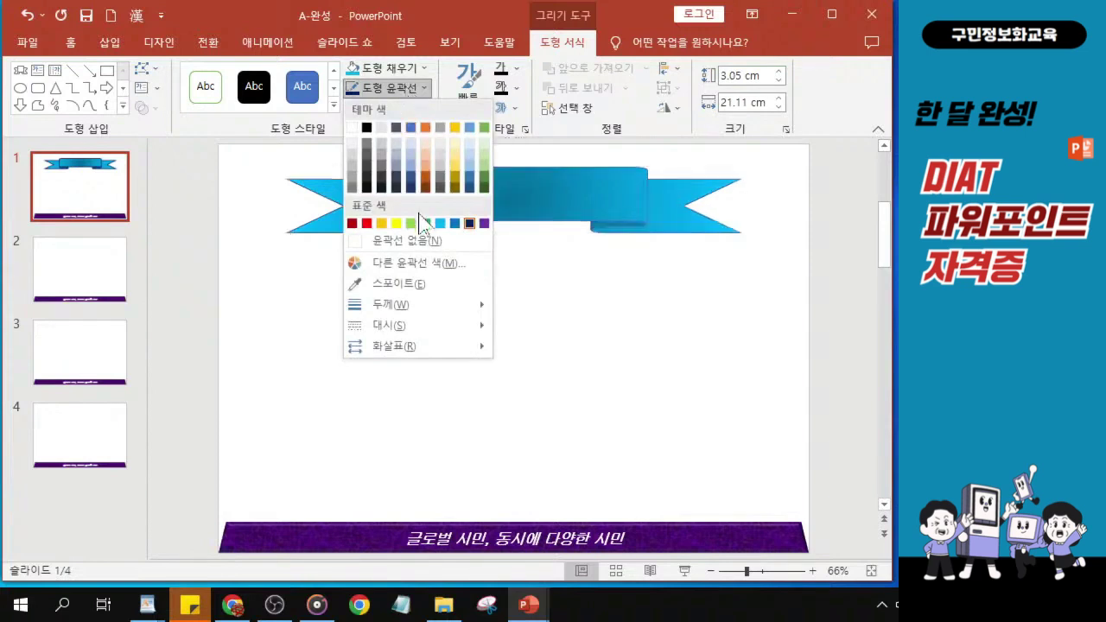
{"action": "left_click", "coordinate": [406, 308]}
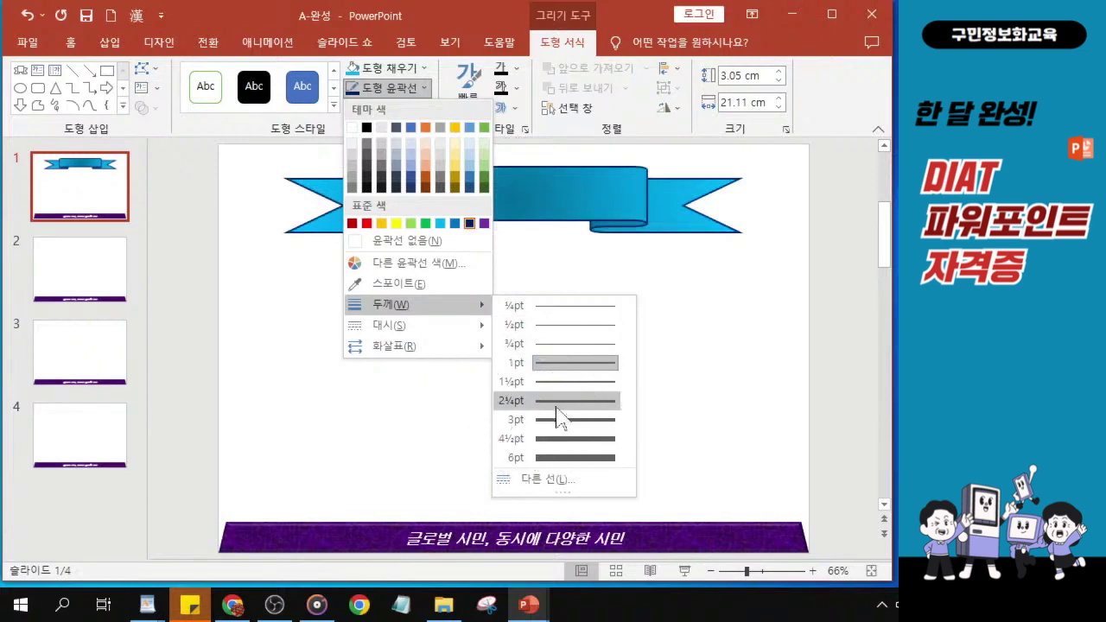
{"action": "left_click", "coordinate": [558, 484]}
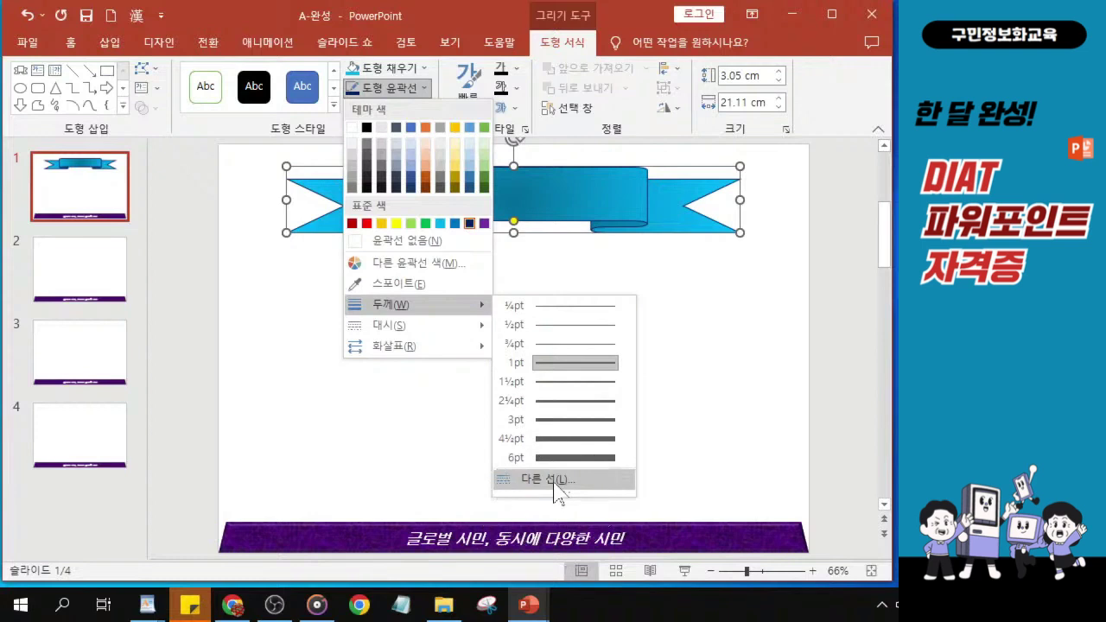
{"action": "left_click", "coordinate": [557, 491]}
{"action": "left_click", "coordinate": [551, 481]}
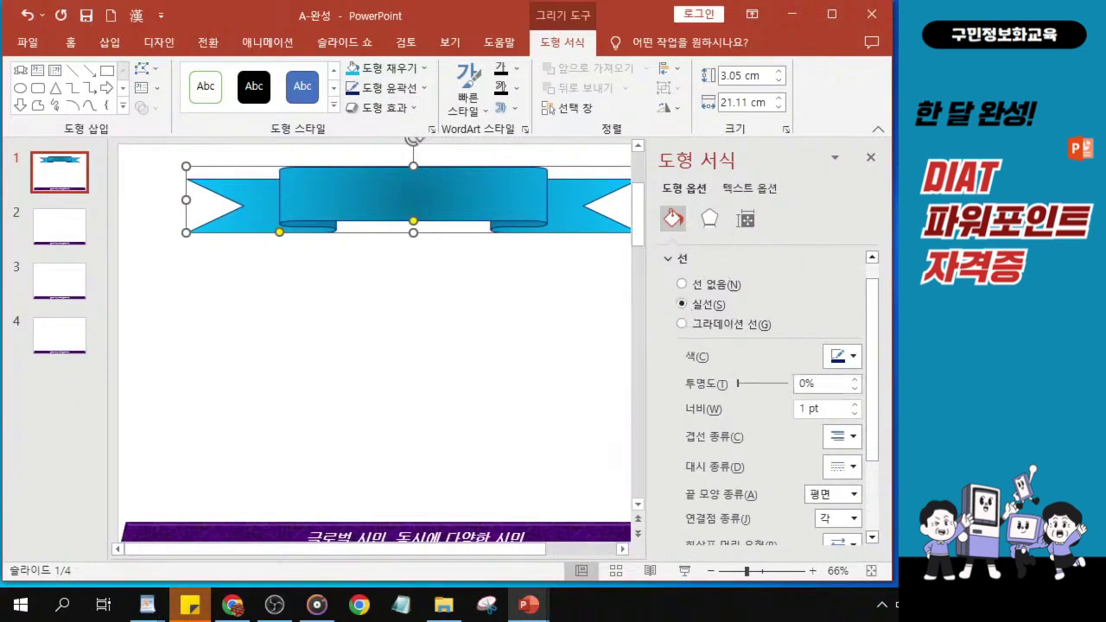
{"action": "left_click", "coordinate": [812, 408]}
{"action": "double_click", "coordinate": [803, 409]}
{"action": "type", "text": "2.5"}
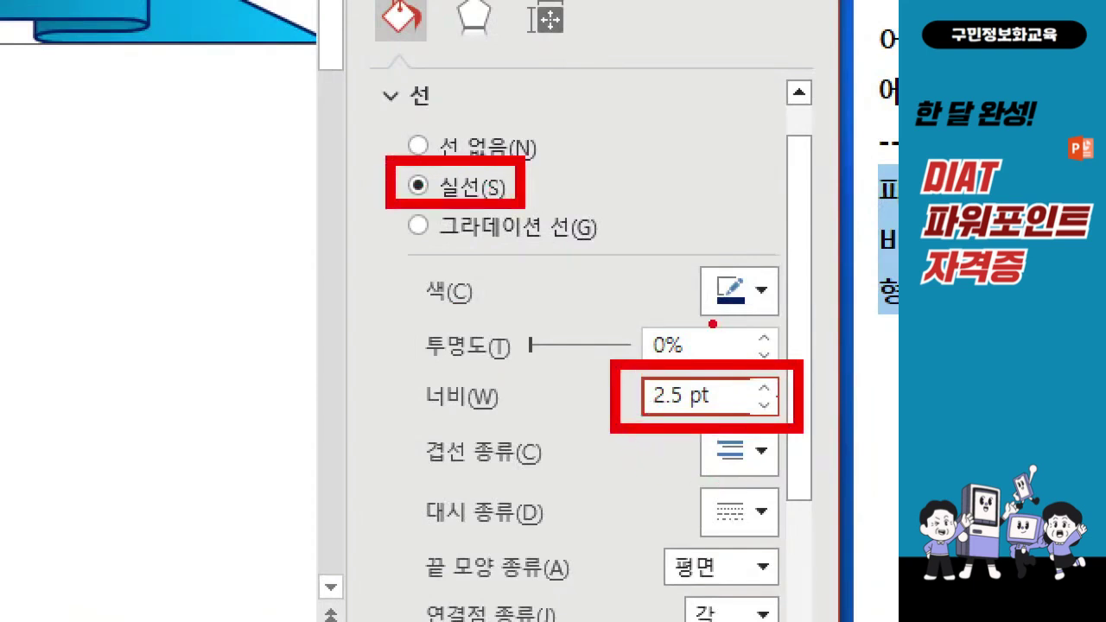
- Examine the outline's compound line types (겹선 종류), including the simple (단순형) option
{"action": "left_click_drag", "start_coordinate": [690, 321], "coordinate": [758, 319]}
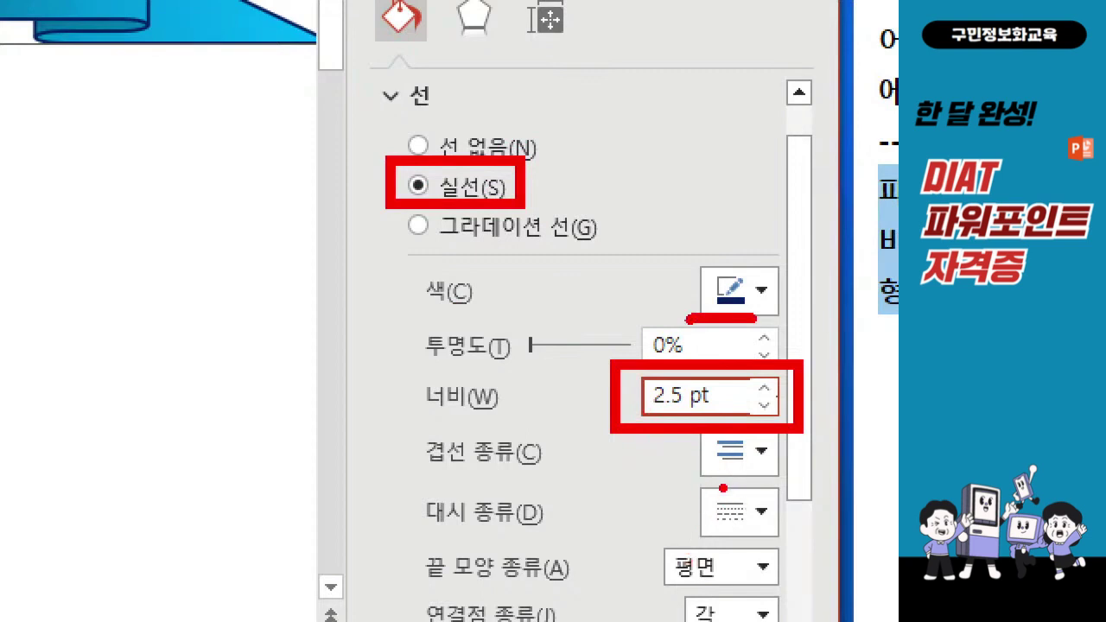
{"action": "left_click_drag", "start_coordinate": [681, 478], "coordinate": [785, 474]}
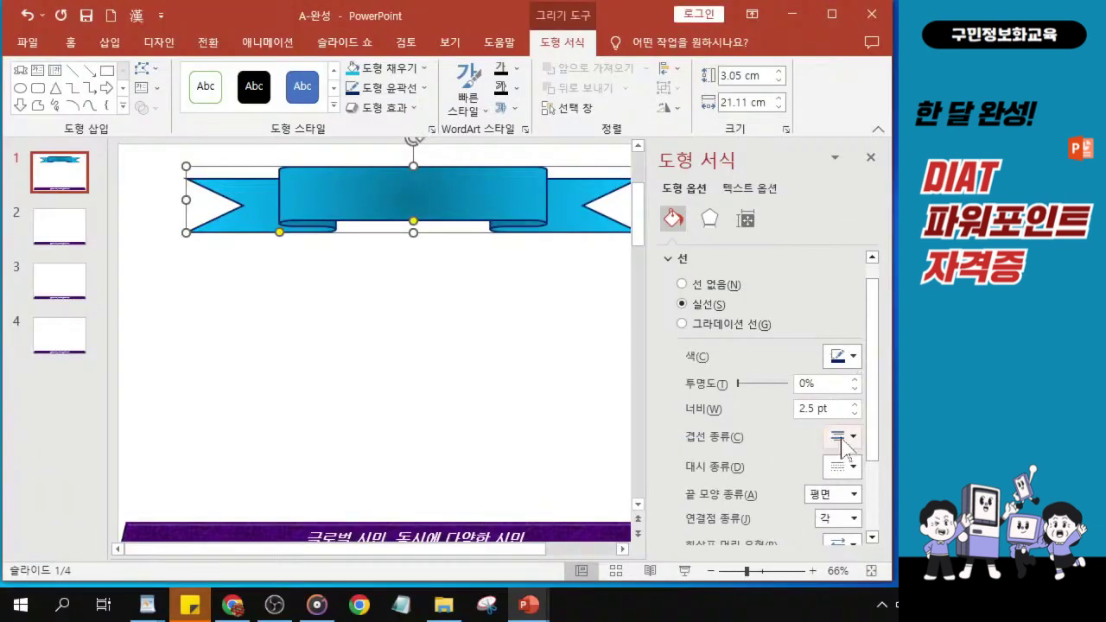
{"action": "left_click", "coordinate": [734, 455]}
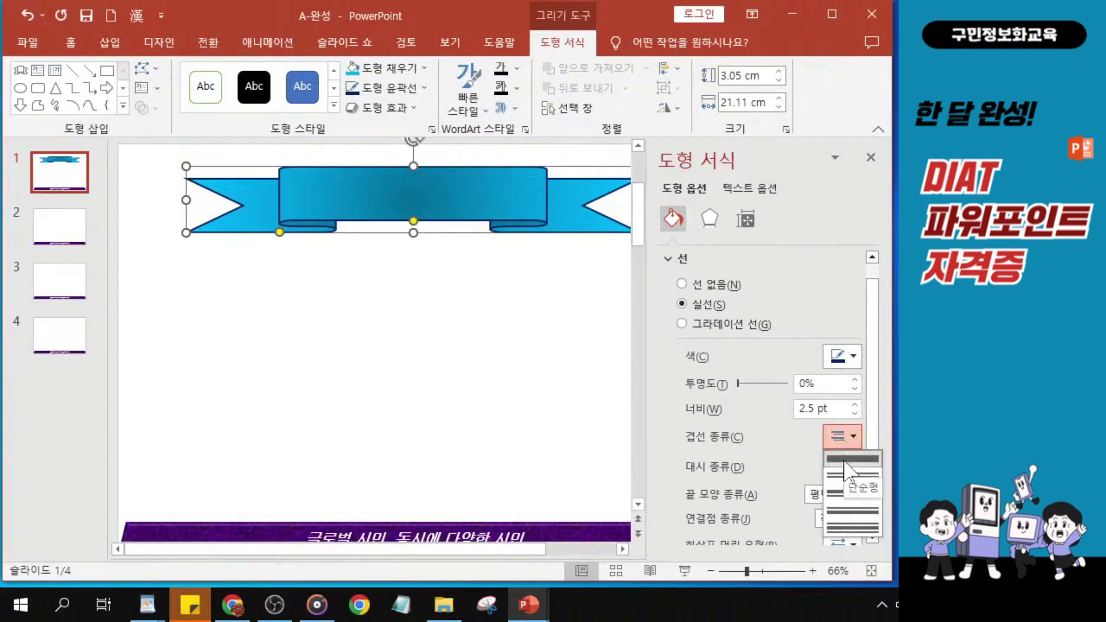
{"action": "left_click", "coordinate": [845, 471]}
{"action": "left_click", "coordinate": [846, 471]}
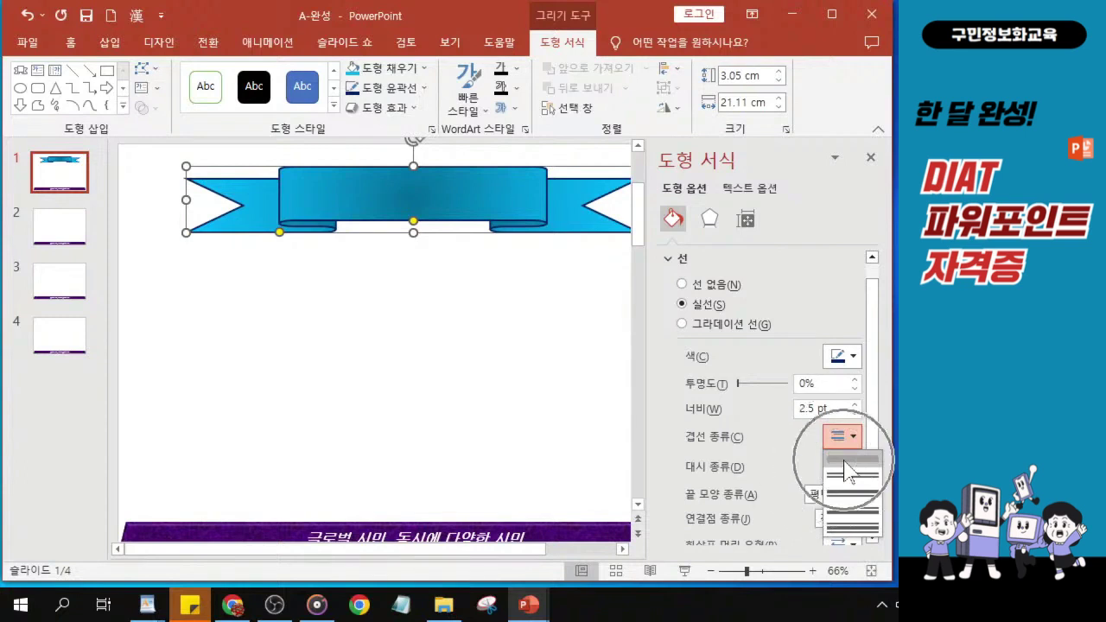
{"action": "left_click", "coordinate": [845, 471]}
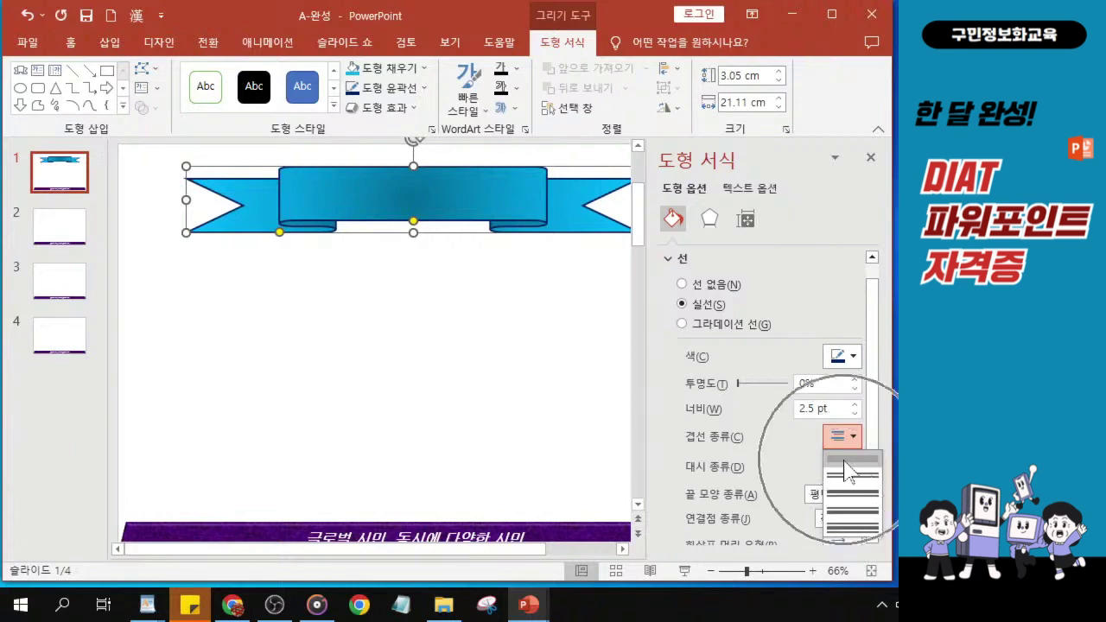
{"action": "left_click", "coordinate": [851, 441]}
{"action": "key", "text": "ctrl"}
{"action": "key", "text": "ctrl"}
{"action": "key", "text": "ctrl"}
{"action": "key", "text": "ctrl"}
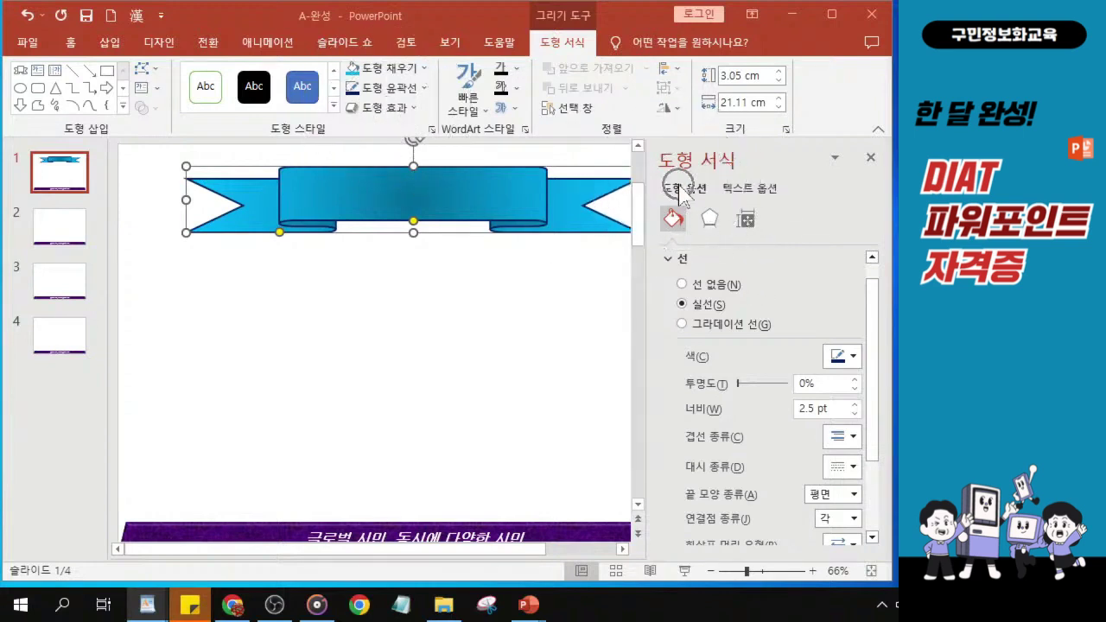
- Apply the first reflection variation (반사 변형) preset to the ribbon and close the shape formatting settings
{"action": "left_click", "coordinate": [713, 227]}
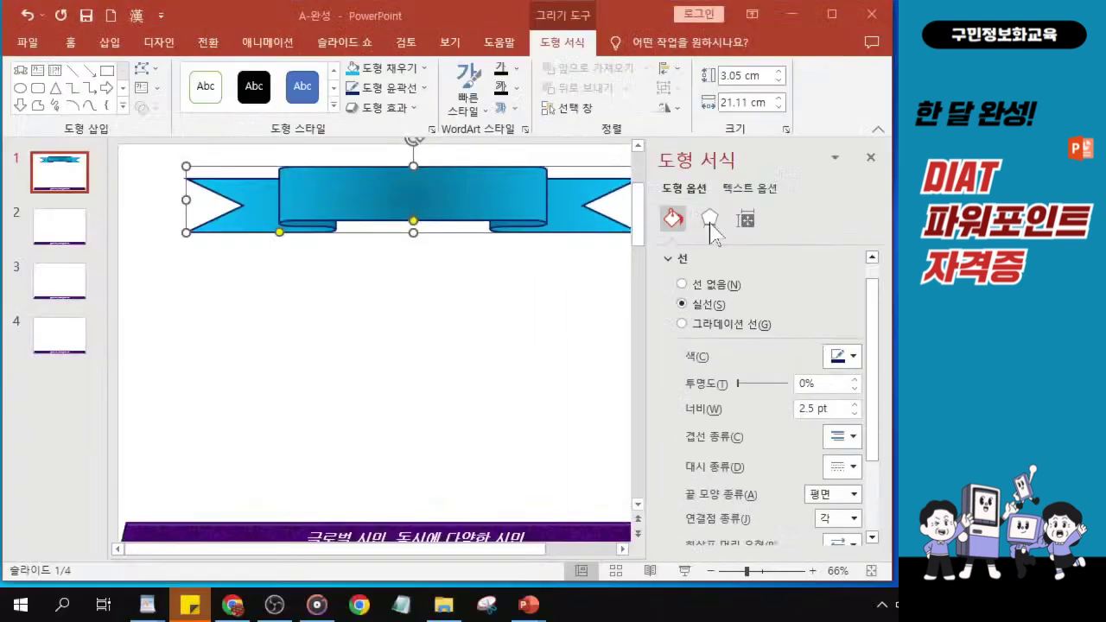
{"action": "left_click", "coordinate": [704, 217]}
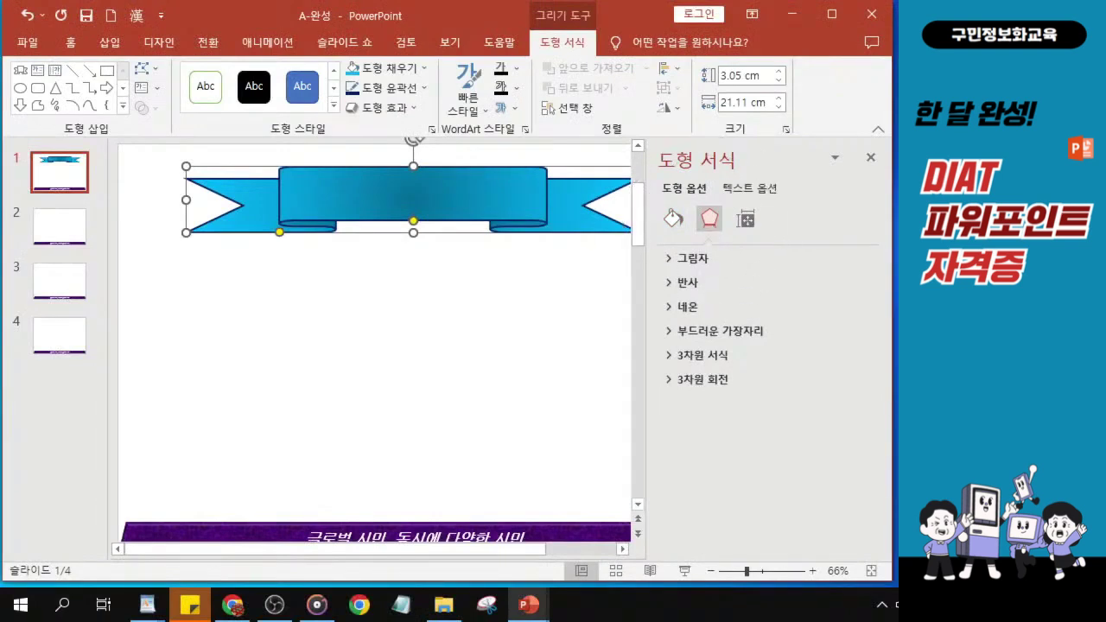
{"action": "key", "text": "alt+Tab"}
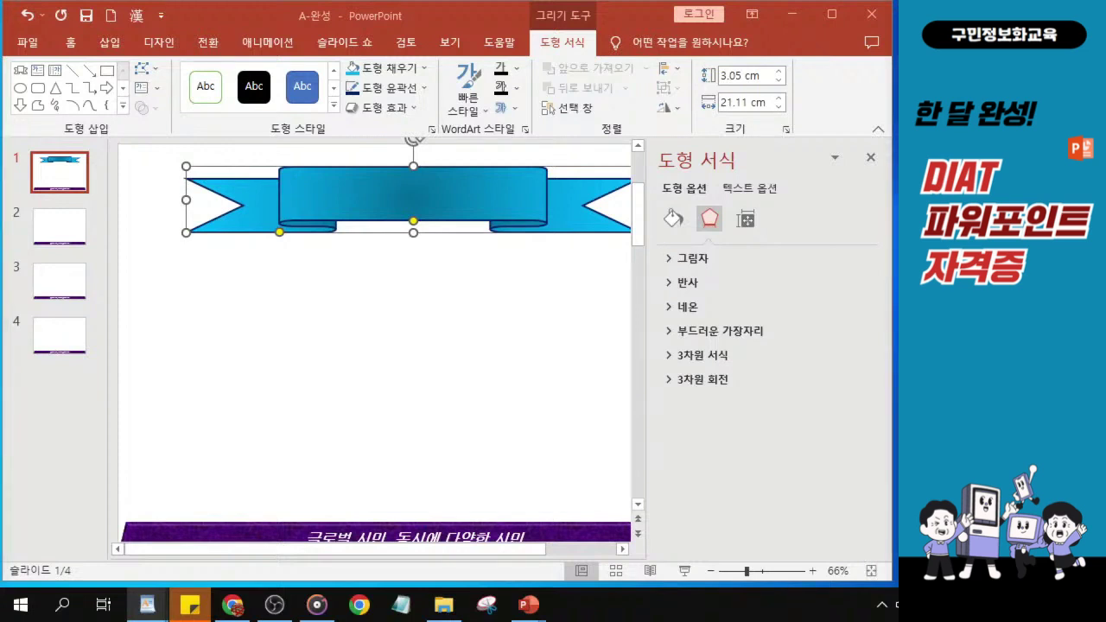
{"action": "left_click", "coordinate": [668, 285]}
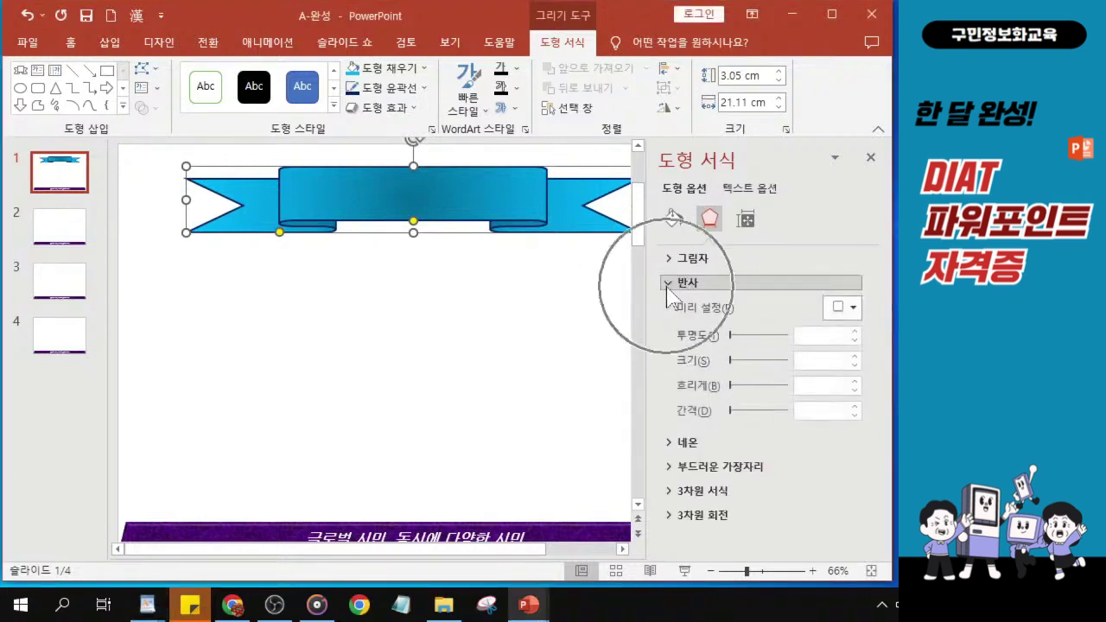
{"action": "left_click", "coordinate": [848, 309]}
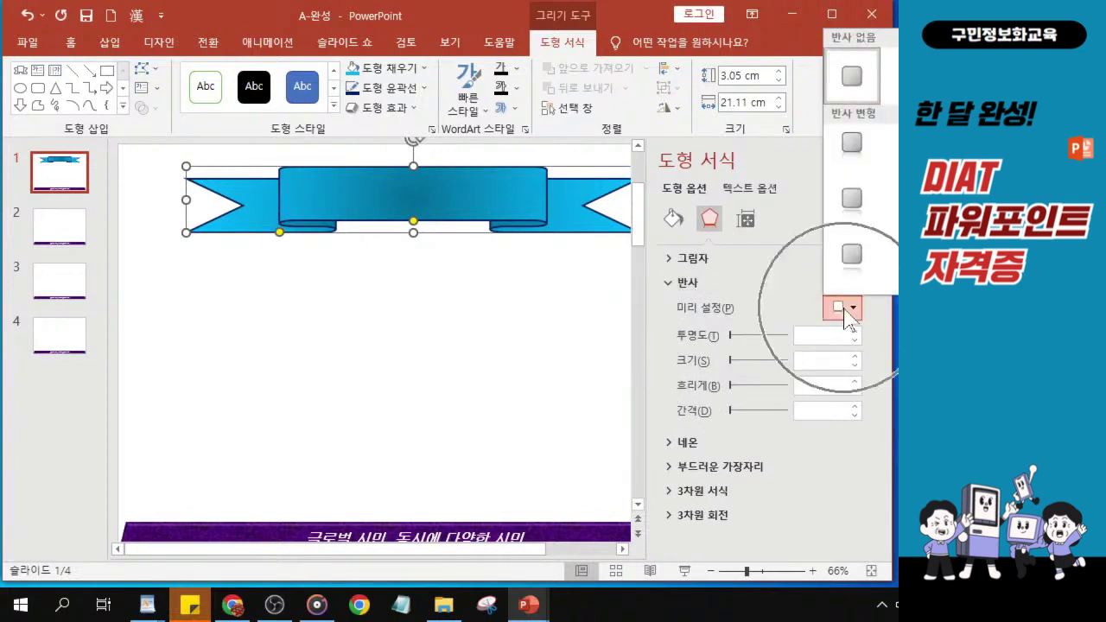
{"action": "left_click", "coordinate": [848, 308]}
{"action": "left_click_drag", "start_coordinate": [420, 15], "coordinate": [129, 16]}
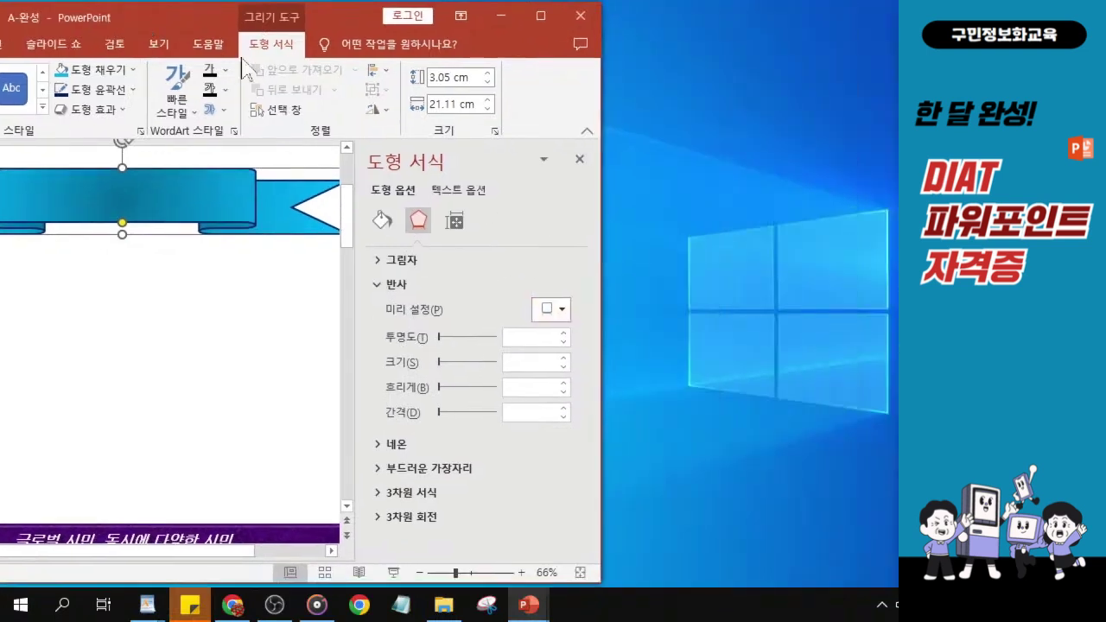
{"action": "left_click", "coordinate": [562, 309]}
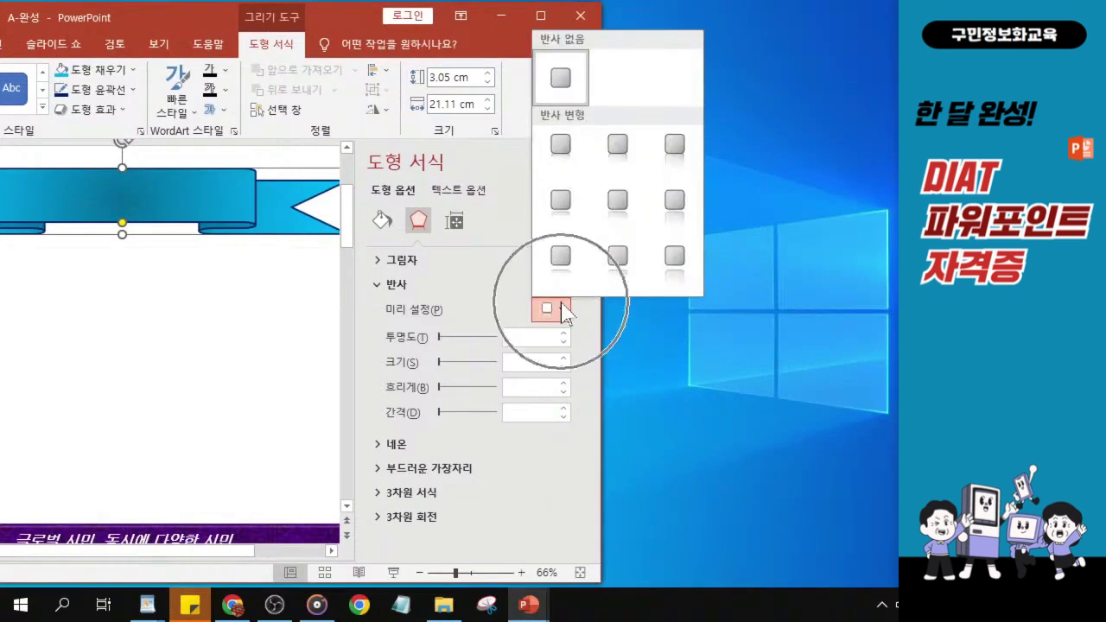
{"action": "left_click", "coordinate": [562, 148]}
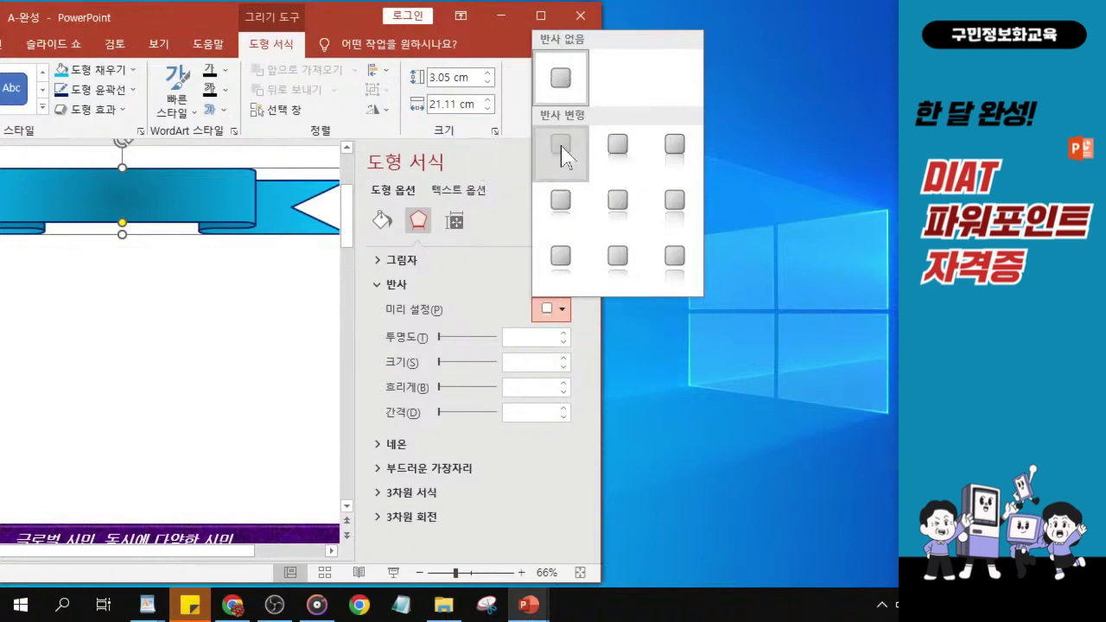
{"action": "left_click", "coordinate": [562, 148]}
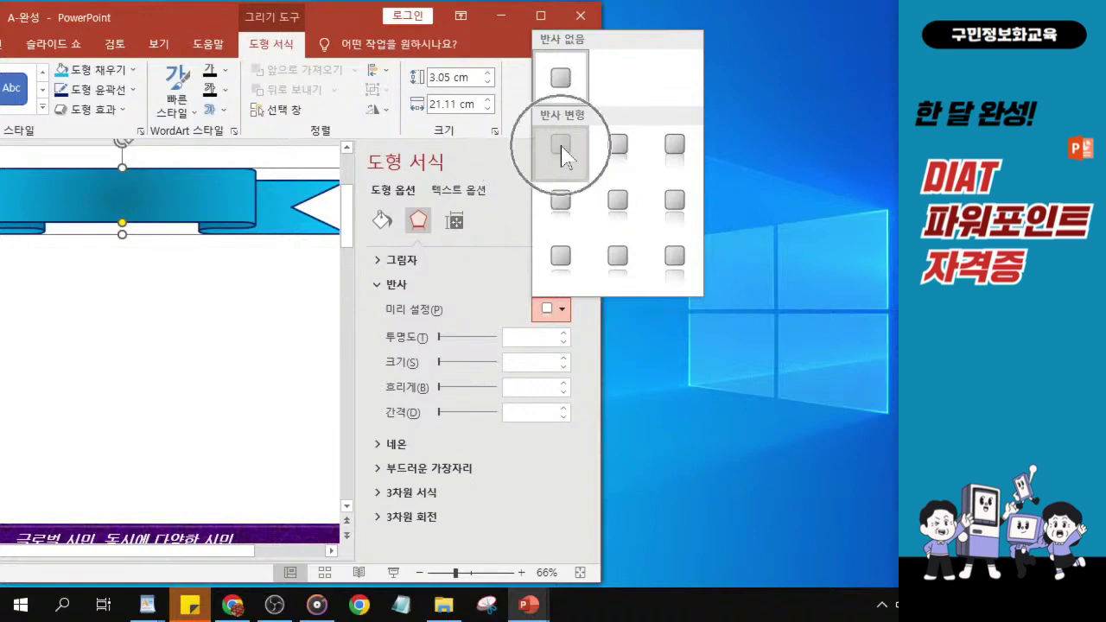
{"action": "left_click", "coordinate": [562, 149]}
{"action": "left_click", "coordinate": [562, 149]}
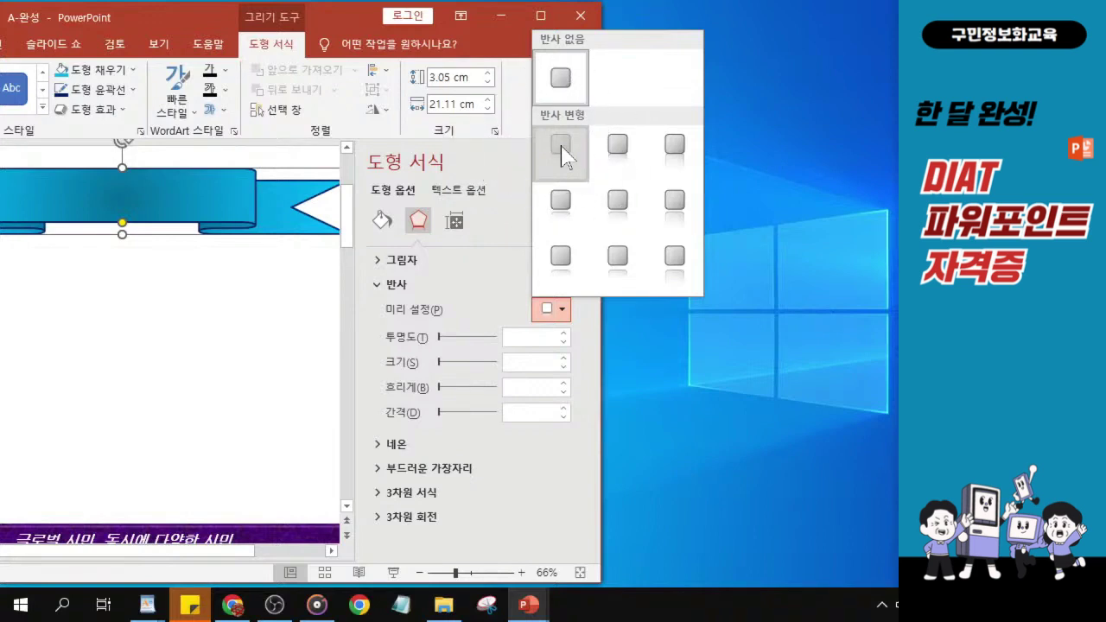
{"action": "left_click", "coordinate": [562, 149]}
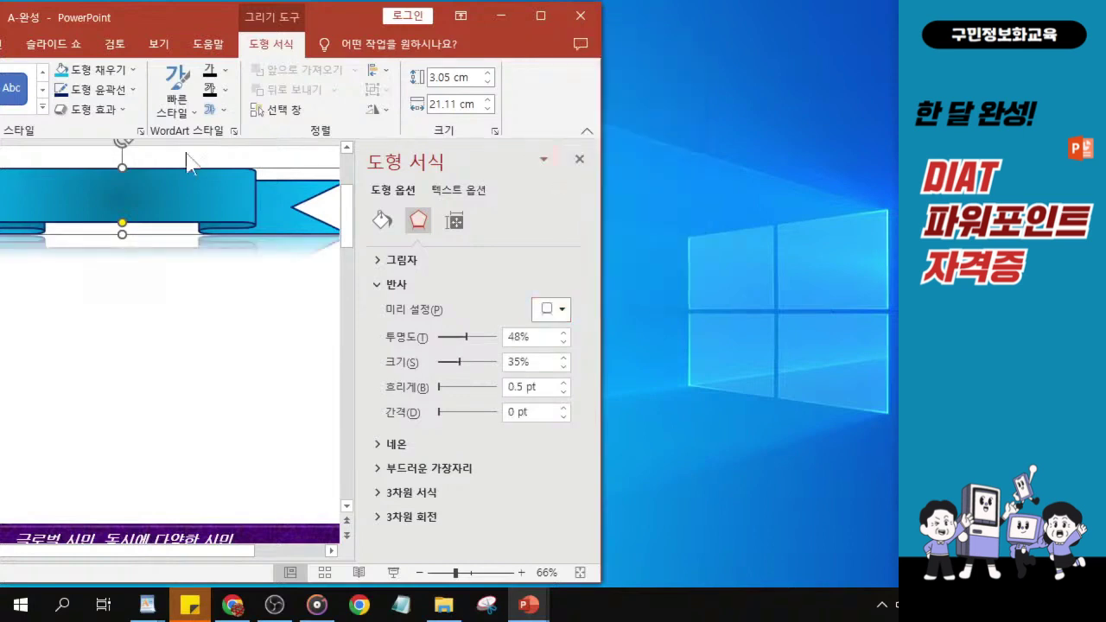
{"action": "left_click_drag", "start_coordinate": [131, 19], "coordinate": [424, 20]}
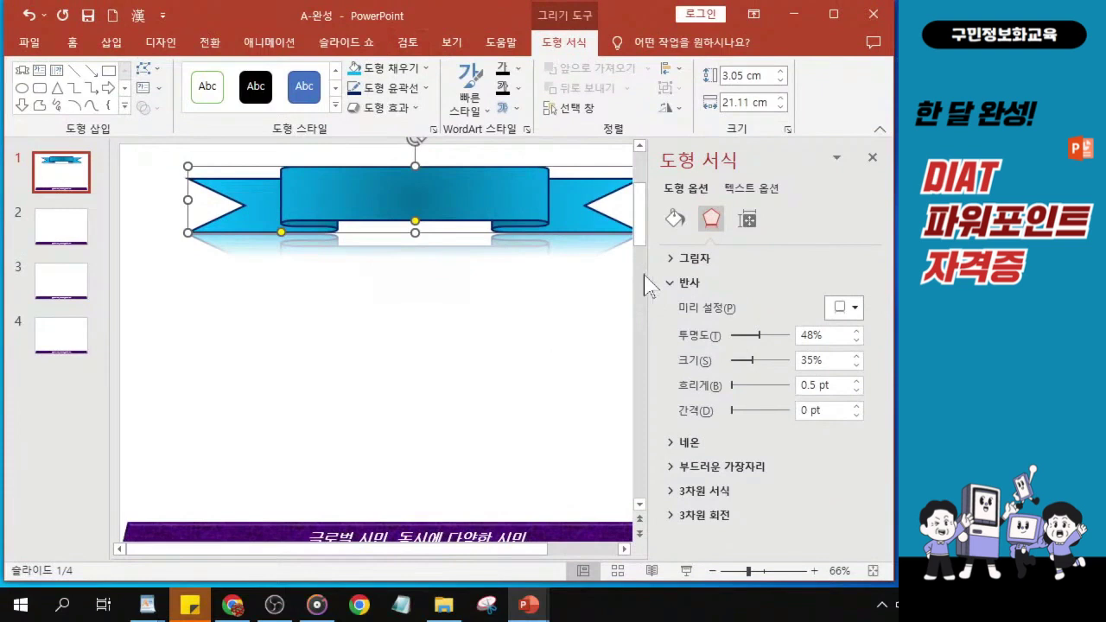
{"action": "left_click", "coordinate": [873, 158]}
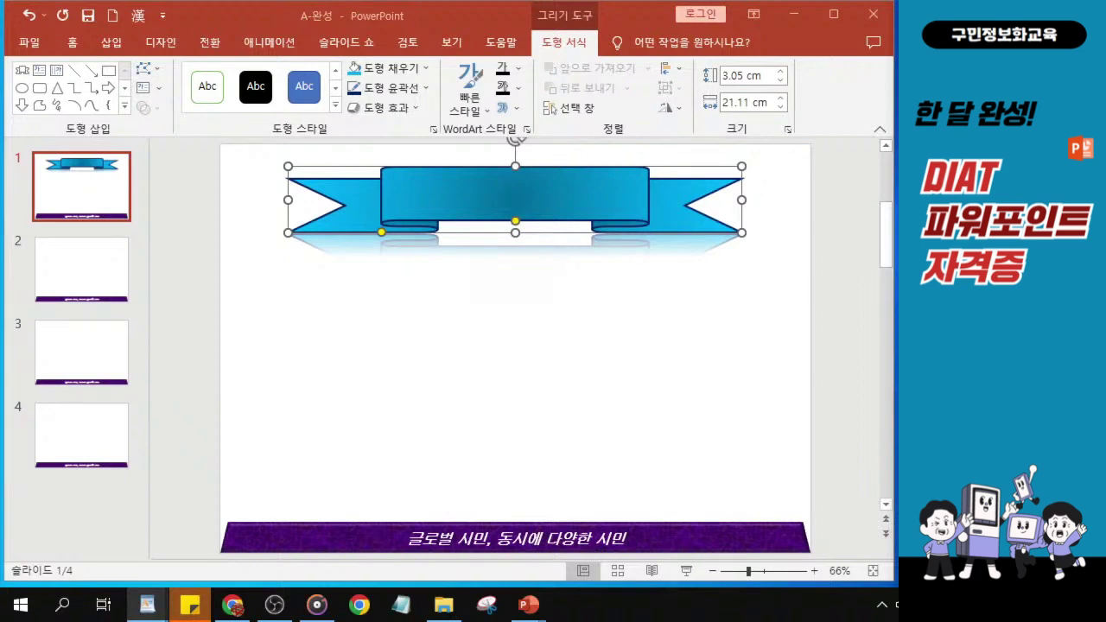
- Set the ribbon's text font to HY견고딕
{"action": "left_click", "coordinate": [76, 45]}
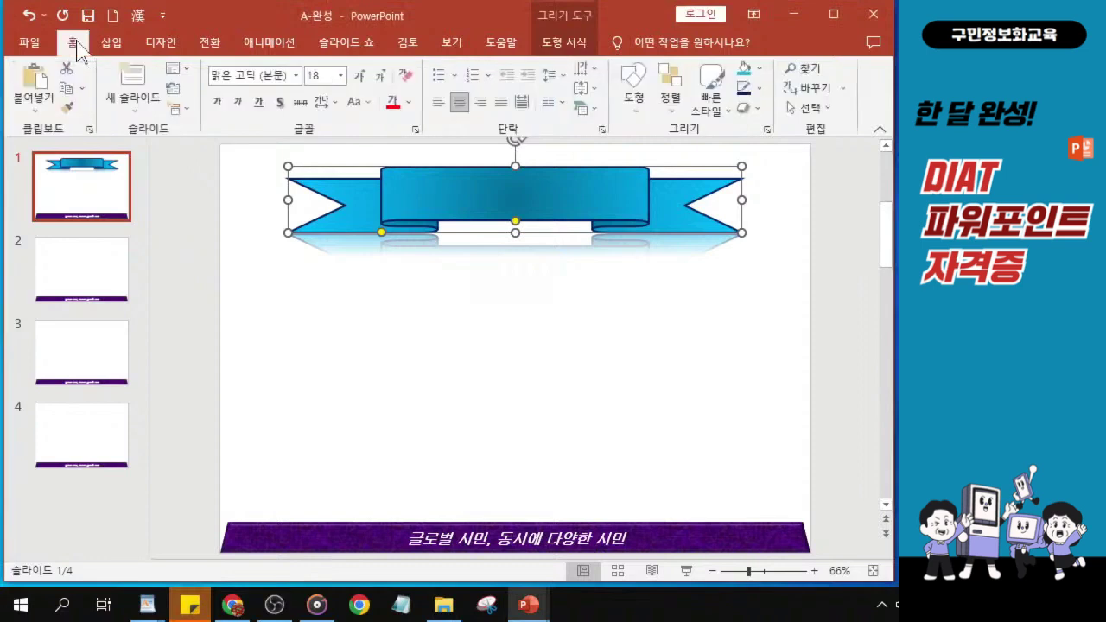
{"action": "left_click", "coordinate": [295, 77]}
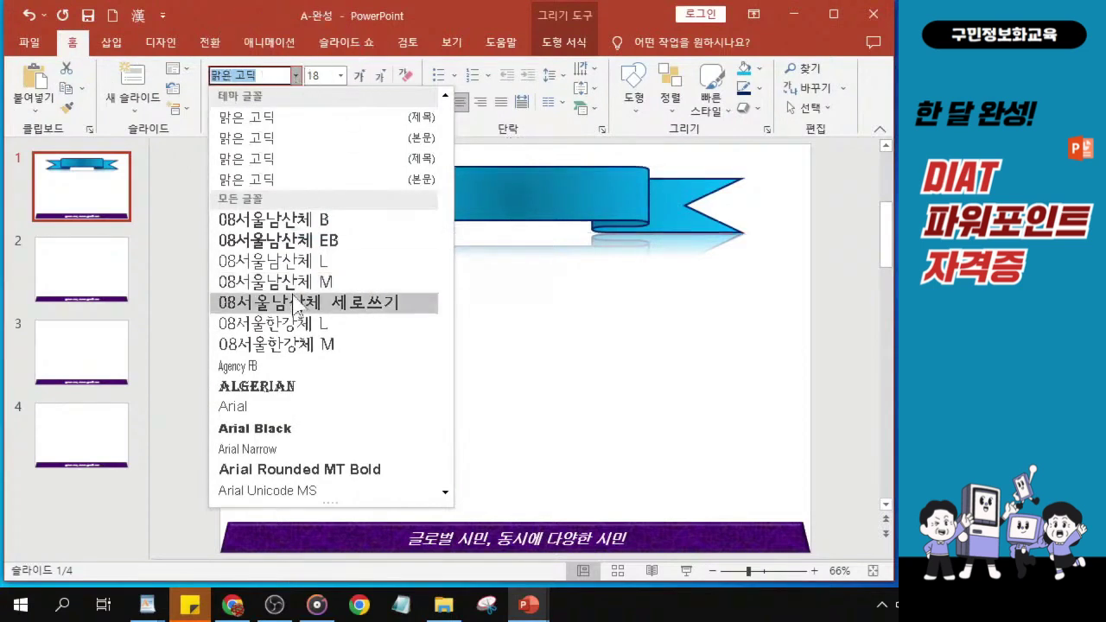
{"action": "scroll", "coordinate": [294, 303], "scroll_direction": "down", "scroll_amount": 6}
{"action": "scroll", "coordinate": [294, 302], "scroll_direction": "down", "scroll_amount": 10}
{"action": "scroll", "coordinate": [294, 303], "scroll_direction": "down", "scroll_amount": 8}
{"action": "scroll", "coordinate": [294, 303], "scroll_direction": "down", "scroll_amount": 12}
{"action": "scroll", "coordinate": [293, 303], "scroll_direction": "down", "scroll_amount": 4}
{"action": "scroll", "coordinate": [294, 304], "scroll_direction": "up", "scroll_amount": 1}
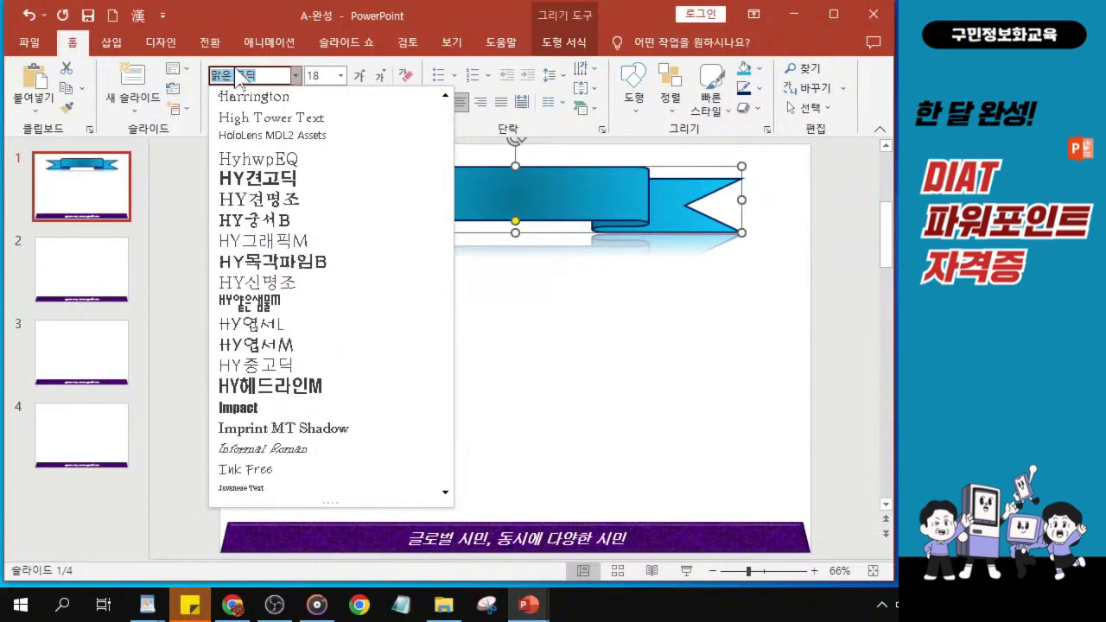
{"action": "left_click", "coordinate": [278, 182]}
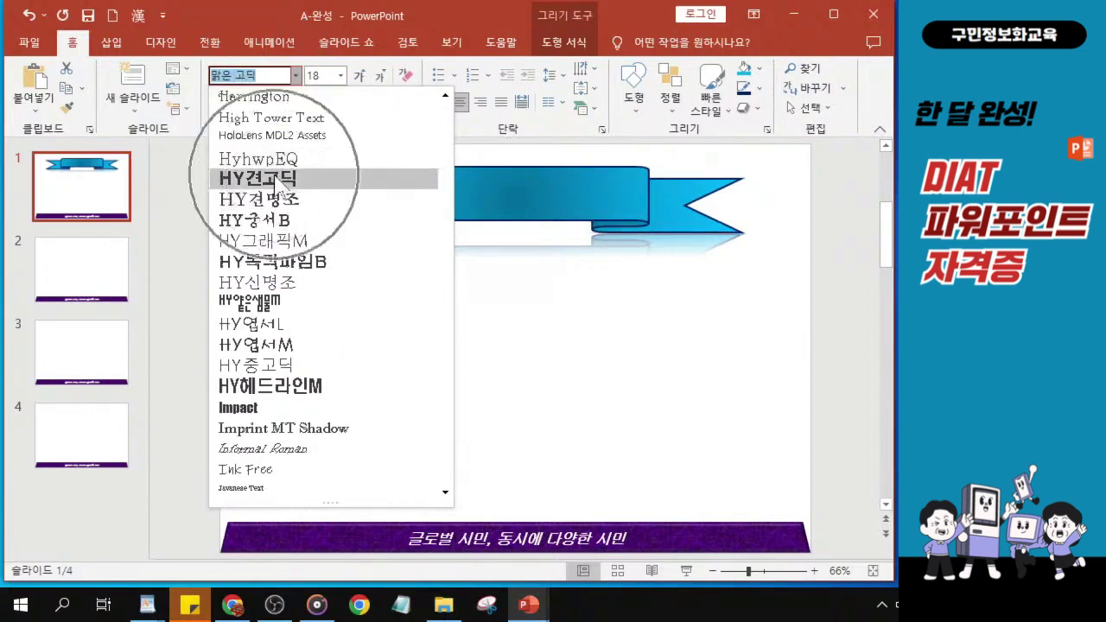
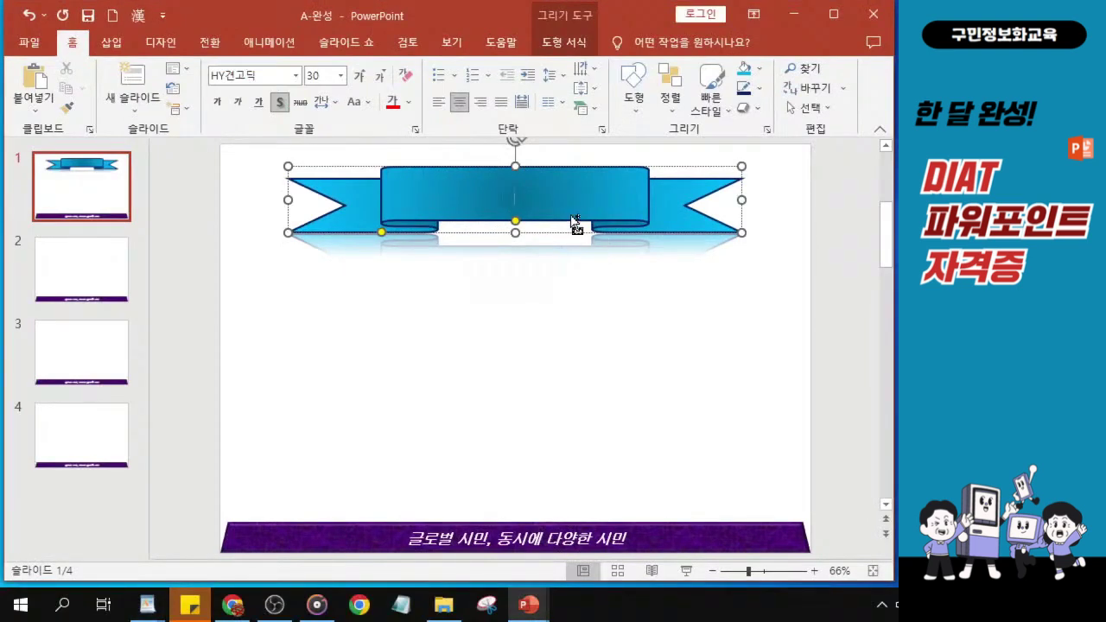
- Enter the title text "더불어 사는 다문화 가족" in the ribbon
{"action": "scroll", "coordinate": [573, 223], "scroll_direction": "up", "scroll_amount": 6, "text": "ctrl"}
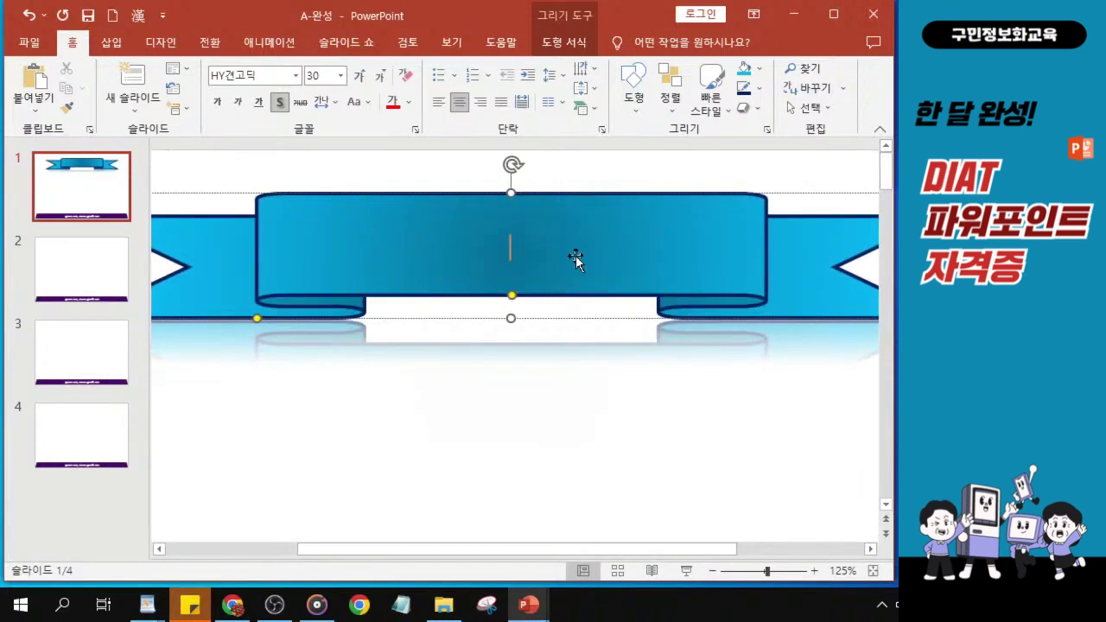
{"action": "type", "text": "더"}
{"action": "type", "text": "불어 사"}
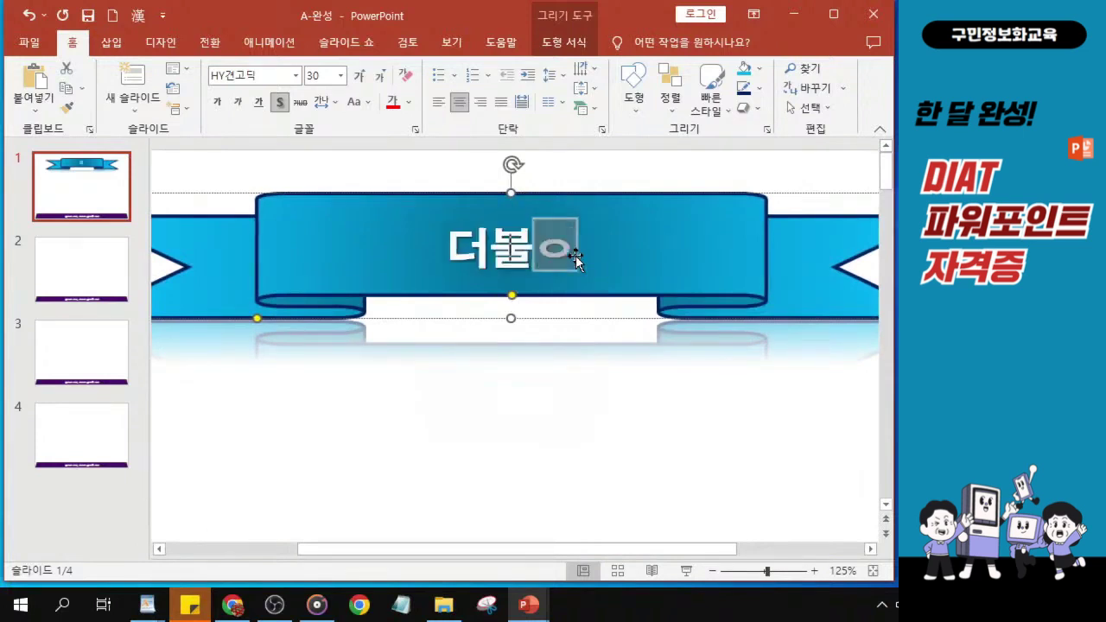
{"action": "type", "text": "는"}
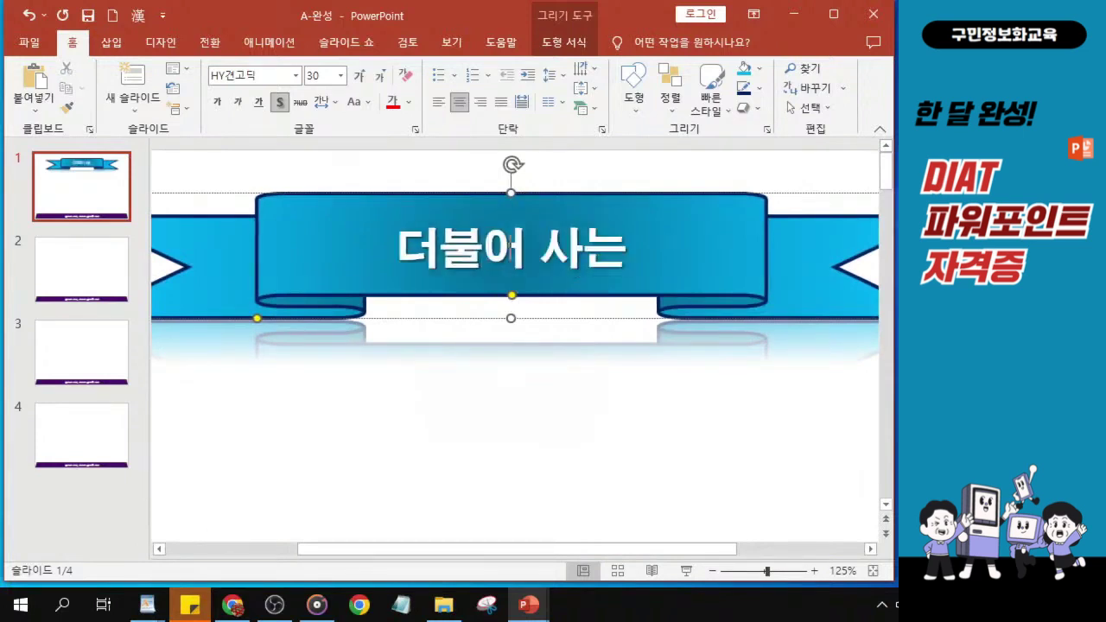
{"action": "type", "text": " 담문화"}
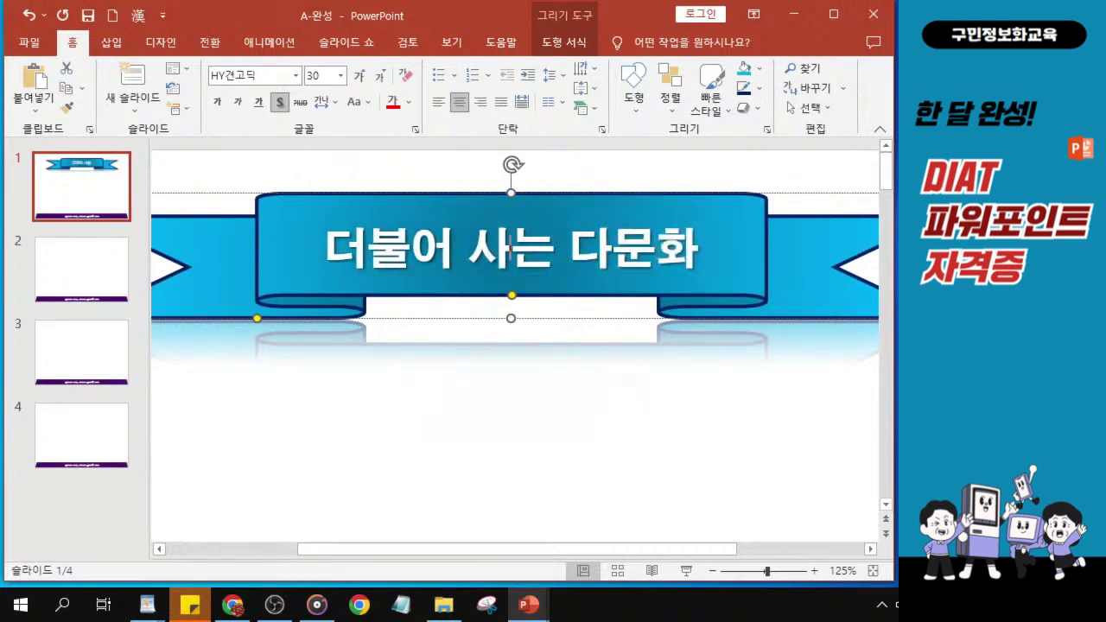
{"action": "type", "text": " 가조ㄱ"}
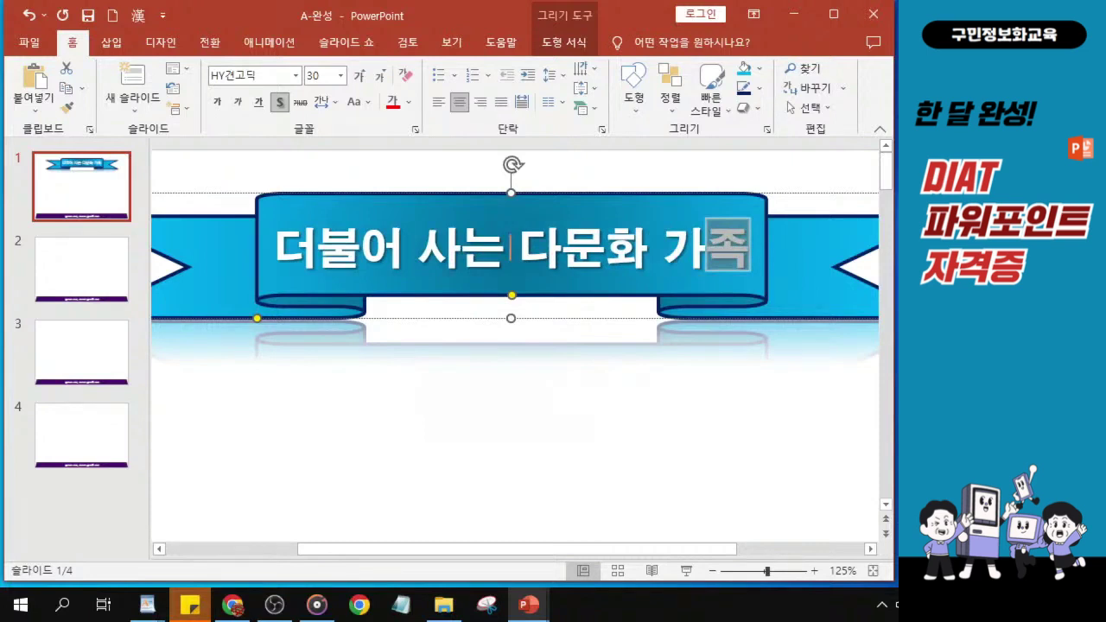
{"action": "key", "text": "alt+Tab"}
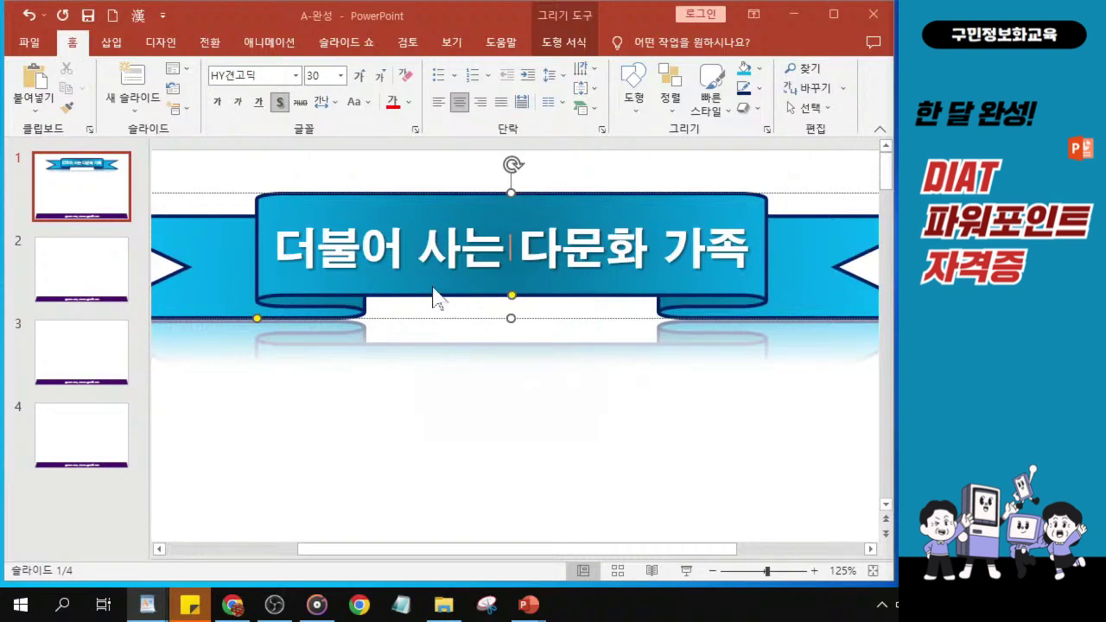
- Widen the ribbon's center band slightly with its adjustment handle so the title has more room on both sides
{"action": "scroll", "coordinate": [425, 313], "scroll_direction": "down", "scroll_amount": 5}
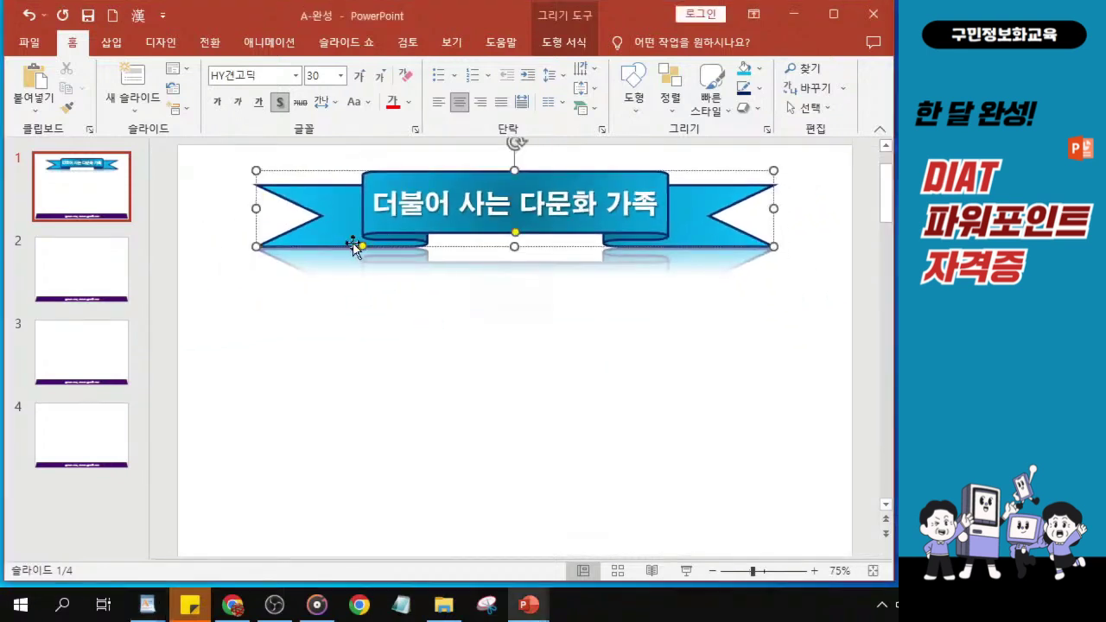
{"action": "mouse_move", "coordinate": [363, 247]}
{"action": "left_mouse_down"}
{"action": "mouse_move", "coordinate": [338, 249]}
{"action": "mouse_move", "coordinate": [378, 250]}
{"action": "mouse_move", "coordinate": [343, 250]}
{"action": "left_mouse_up"}
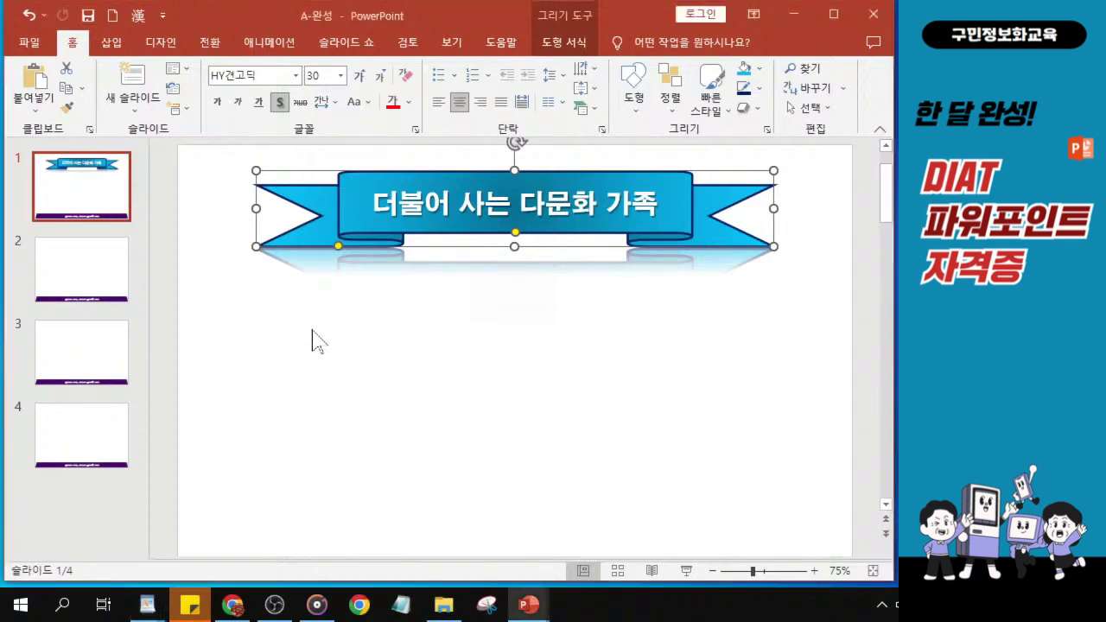
{"action": "scroll", "coordinate": [312, 340], "scroll_direction": "down", "scroll_amount": 1}
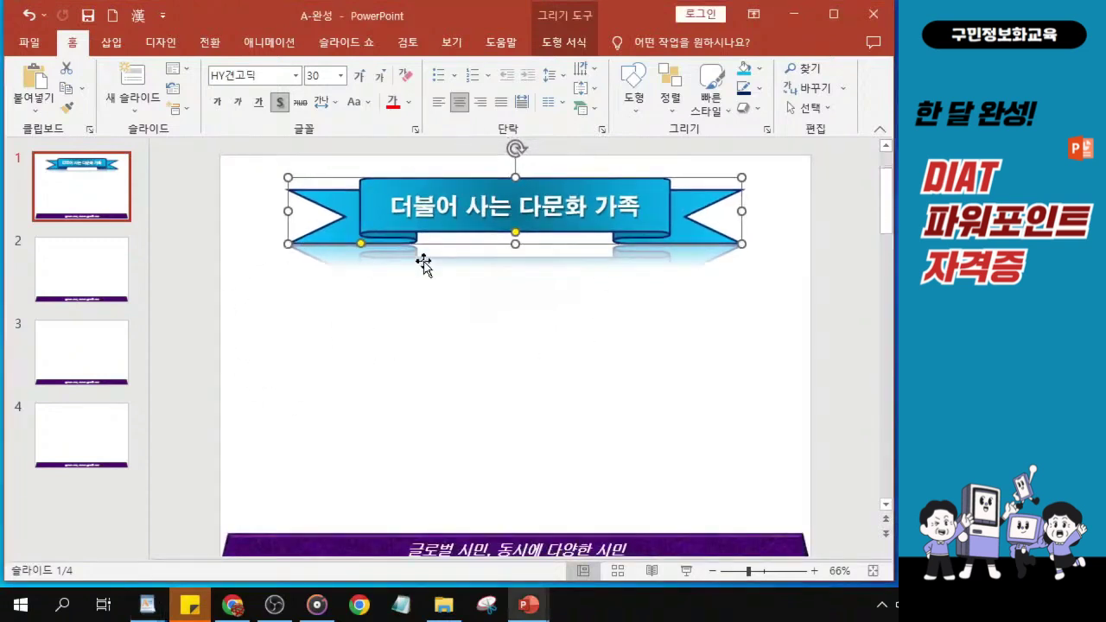
- Draw a curved-down block arrow (화살표: 아래로 구부러짐) about 6.3 cm high and 5.7 cm wide below the ribbon's left part
{"action": "left_click", "coordinate": [70, 46]}
{"action": "left_click", "coordinate": [638, 110]}
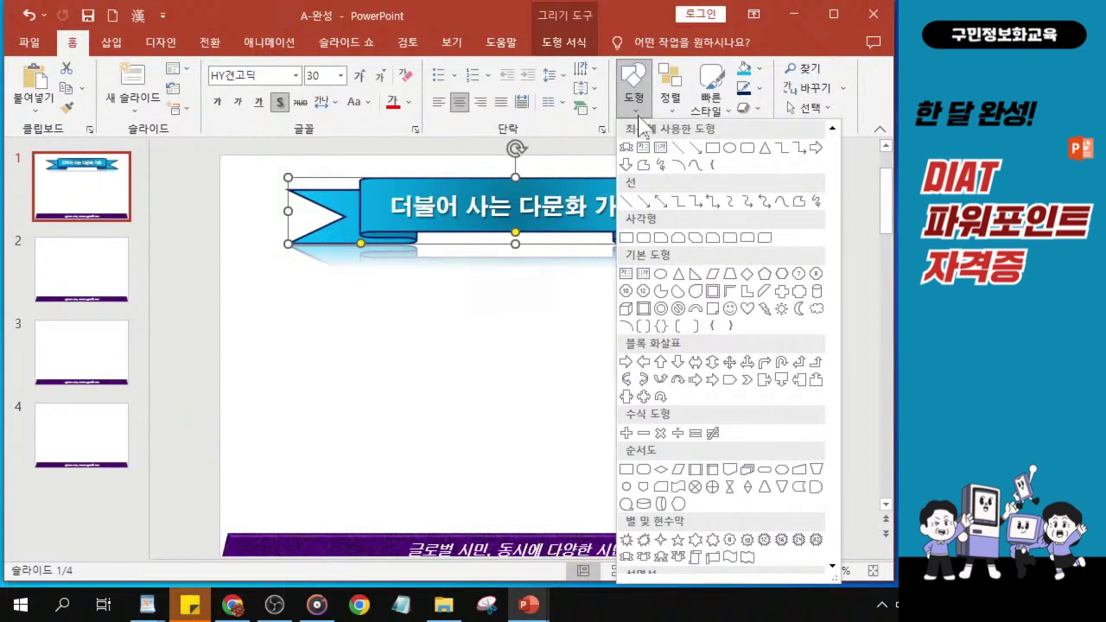
{"action": "left_click", "coordinate": [658, 347]}
{"action": "left_click", "coordinate": [657, 346]}
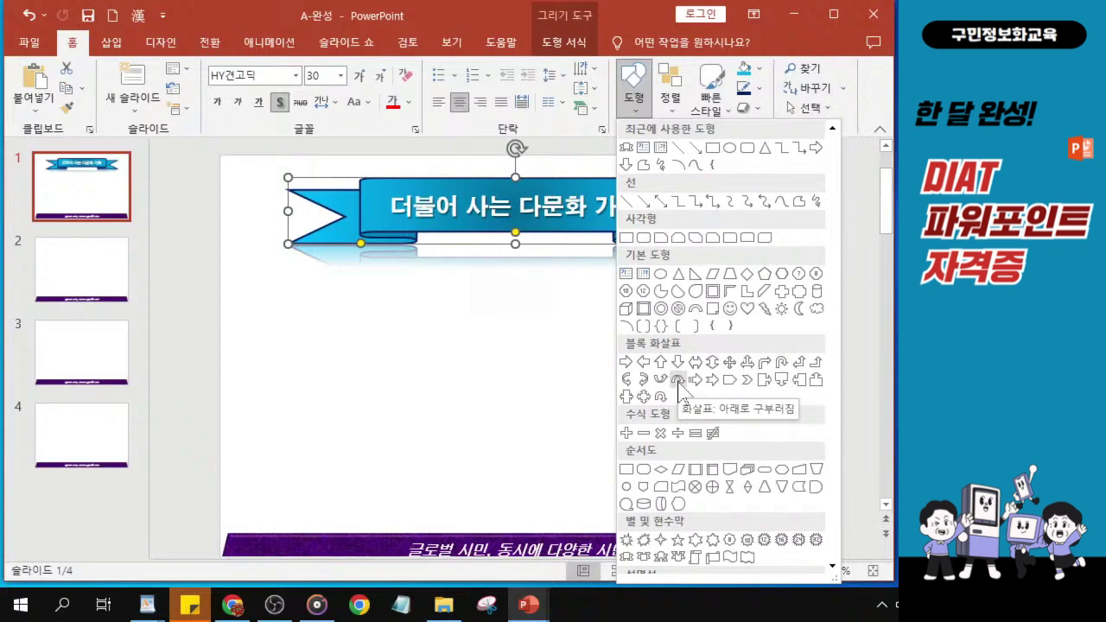
{"action": "left_click", "coordinate": [679, 385]}
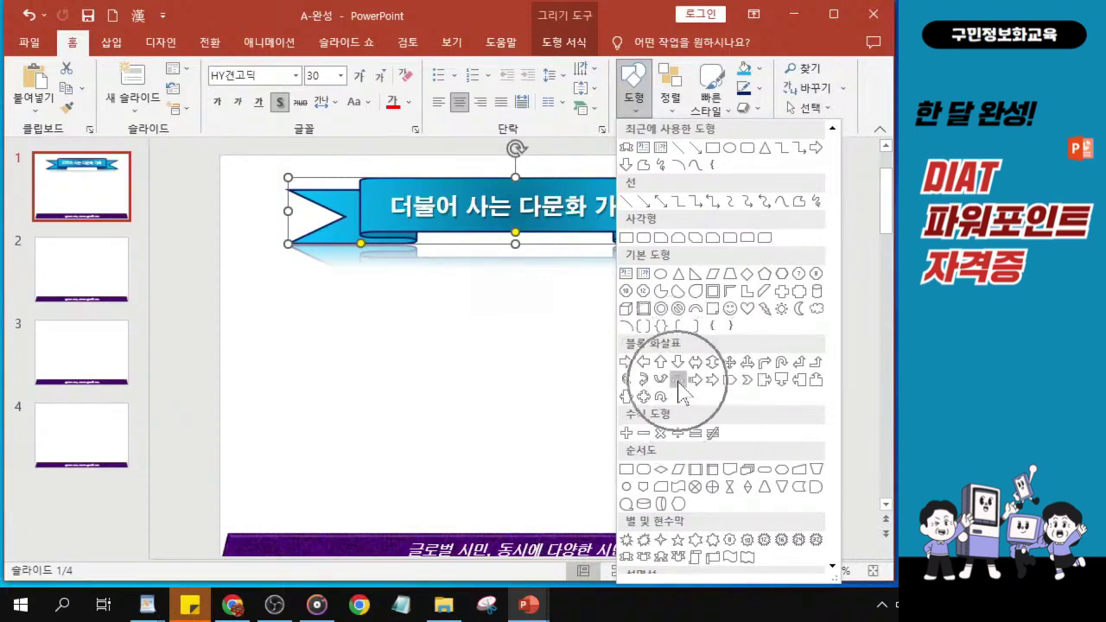
{"action": "left_click", "coordinate": [679, 380]}
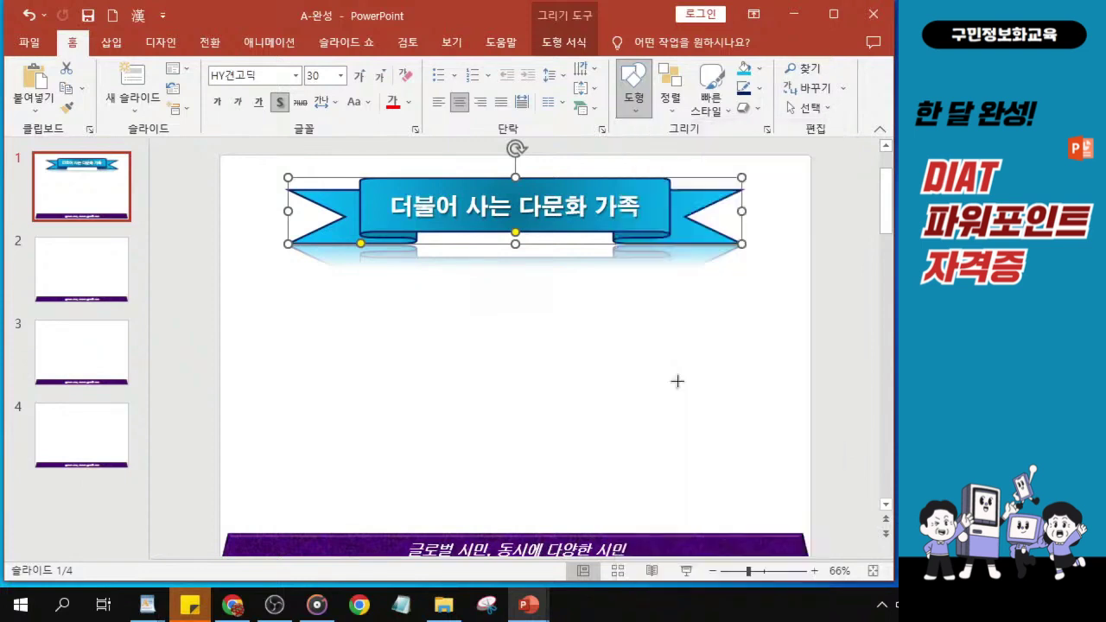
{"action": "mouse_move", "coordinate": [295, 277]}
{"action": "left_mouse_down"}
{"action": "mouse_move", "coordinate": [306, 306]}
{"action": "mouse_move", "coordinate": [417, 411]}
{"action": "left_mouse_up"}
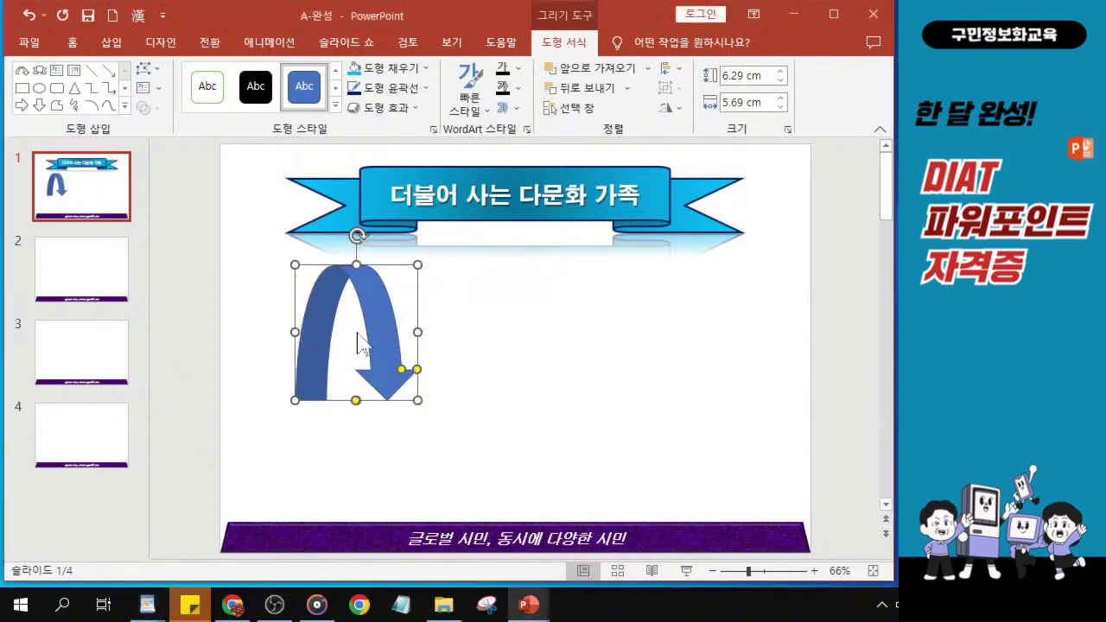
- Resize the curved arrow to about 4.6 cm high and 8.1 cm wide, and rotate it counterclockwise so its head sits at the upper right
{"action": "left_click_drag", "start_coordinate": [416, 400], "coordinate": [439, 364]}
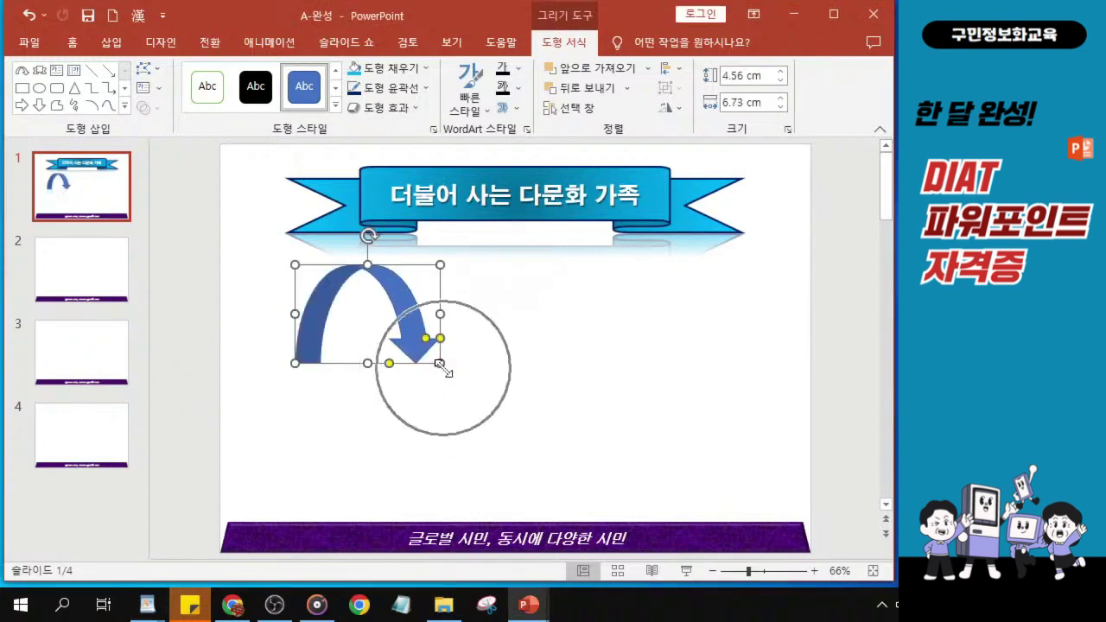
{"action": "left_click_drag", "start_coordinate": [443, 318], "coordinate": [468, 315]}
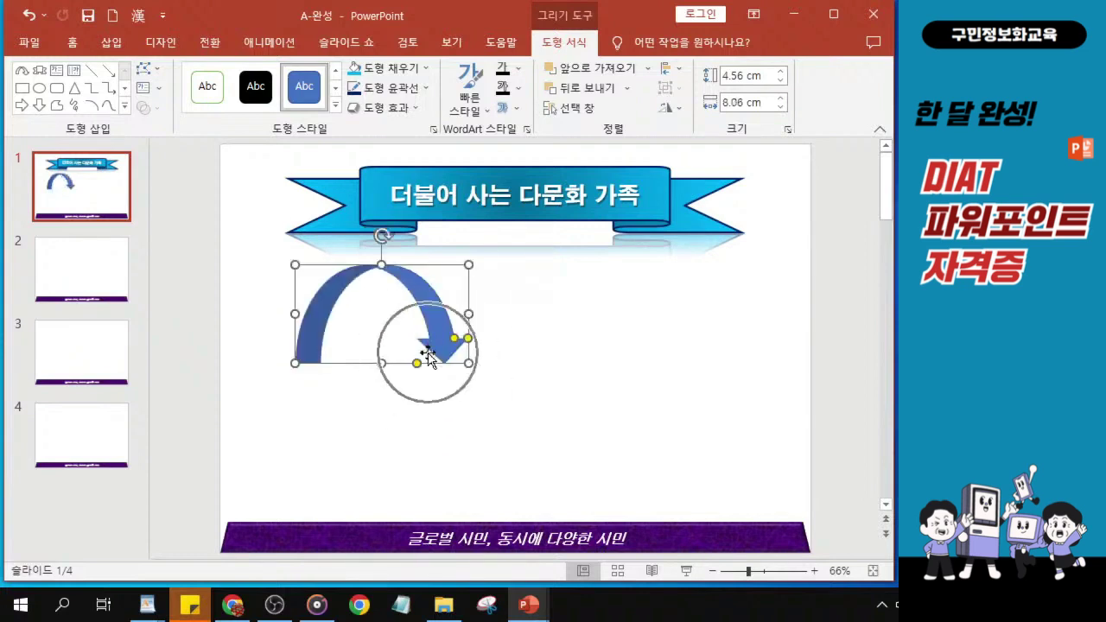
{"action": "left_click_drag", "start_coordinate": [382, 236], "coordinate": [336, 280]}
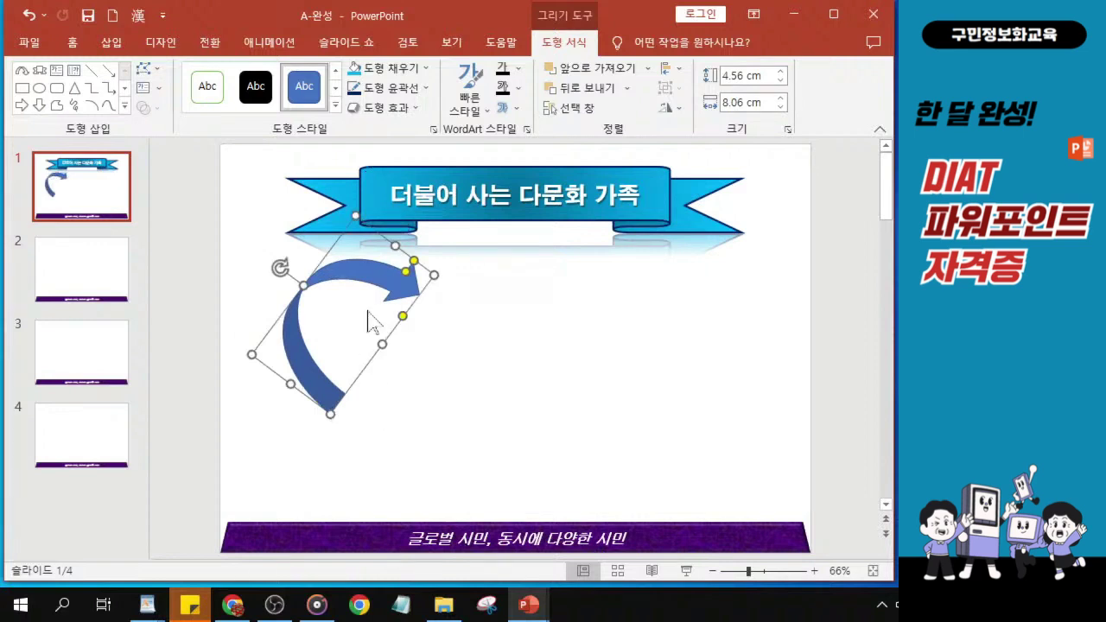
- Move the curved arrow slightly to the right and widen the title ribbon at both ends to about 21.6 cm
{"action": "left_click_drag", "start_coordinate": [336, 282], "coordinate": [358, 277]}
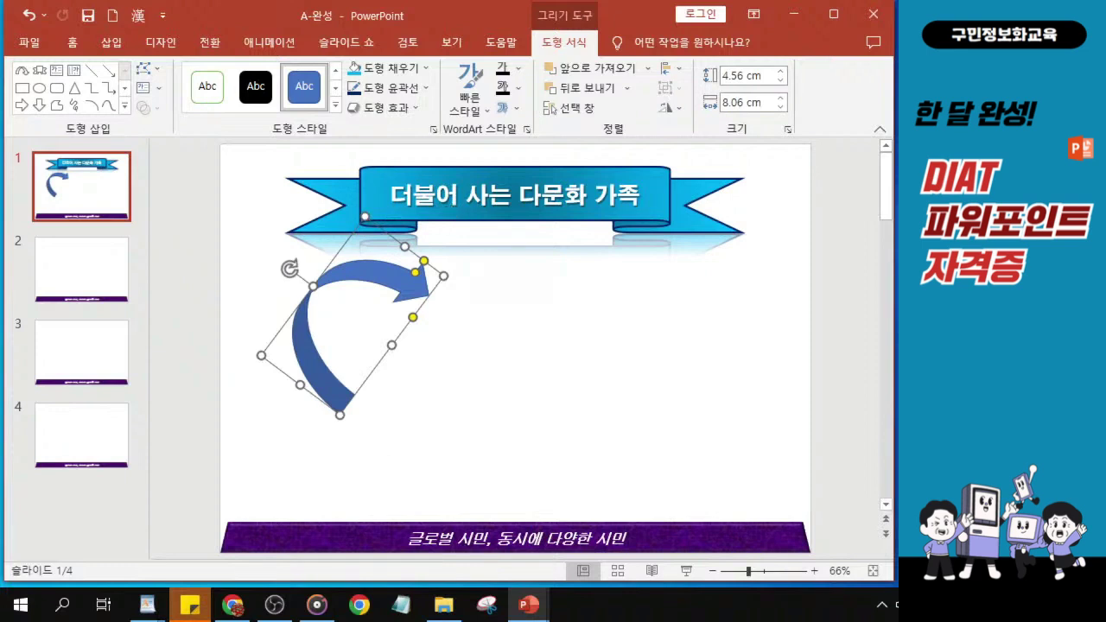
{"action": "left_click", "coordinate": [451, 212]}
{"action": "left_click_drag", "start_coordinate": [286, 198], "coordinate": [275, 198]}
{"action": "left_click_drag", "start_coordinate": [741, 200], "coordinate": [757, 203]}
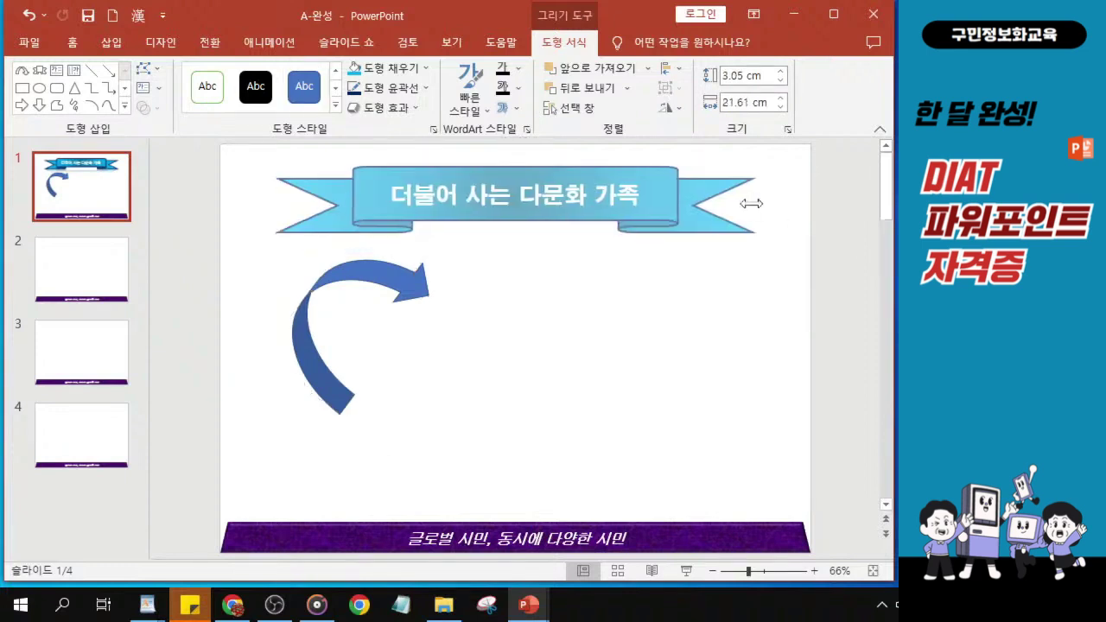
- Give the curved arrow a gradient fill (그라데이션 채우기) of the radial type (방사형) through the detailed gradient options
{"action": "left_click", "coordinate": [370, 279]}
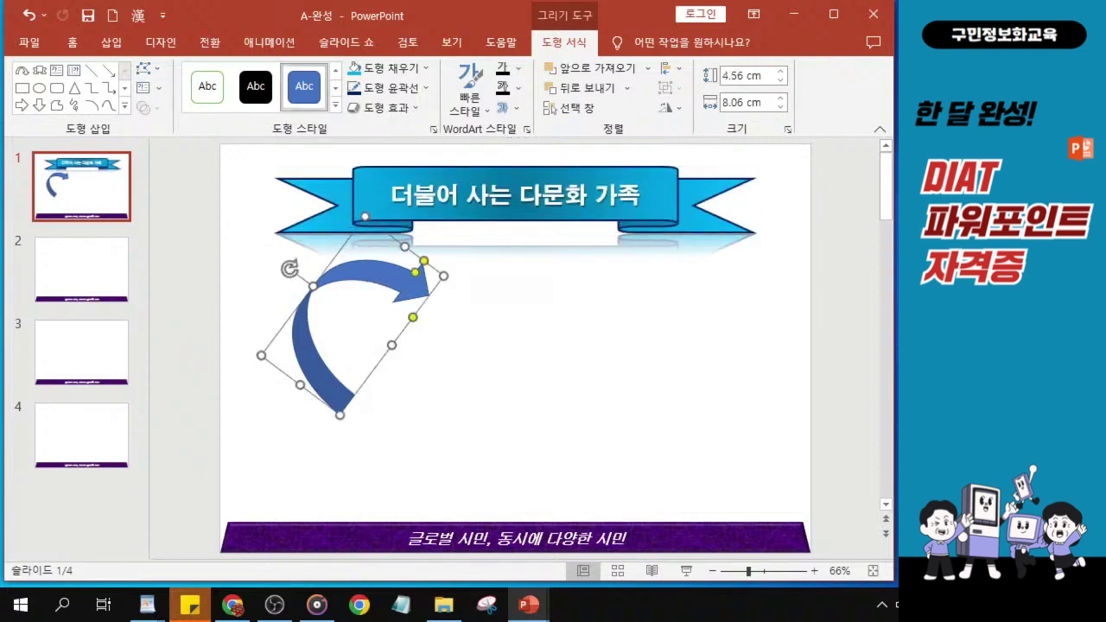
{"action": "key", "text": "alt+Tab"}
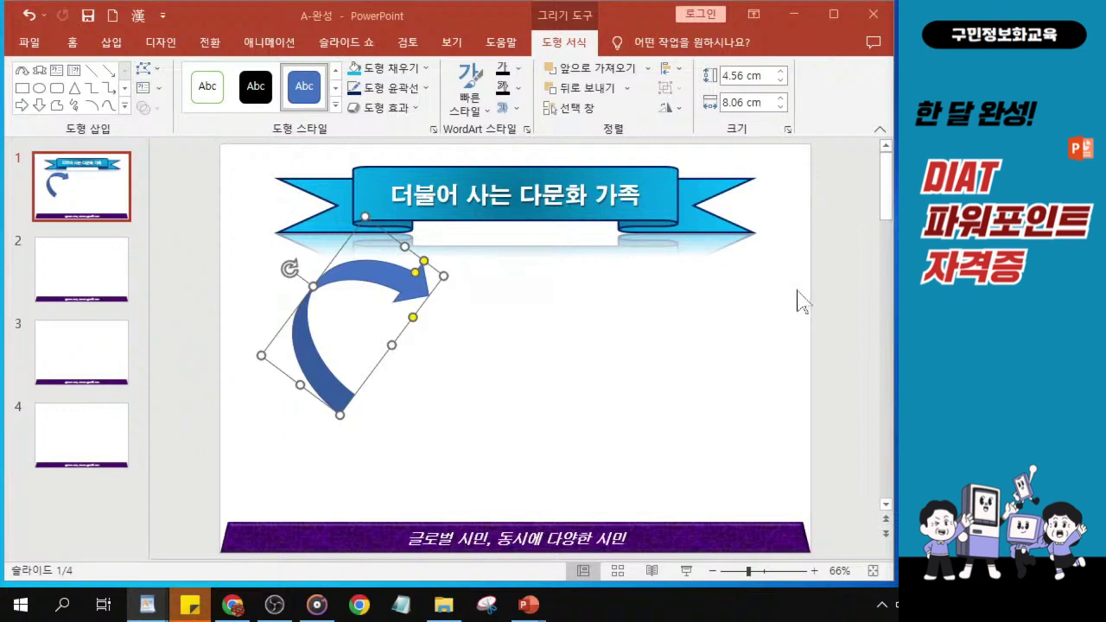
{"action": "left_click", "coordinate": [393, 76]}
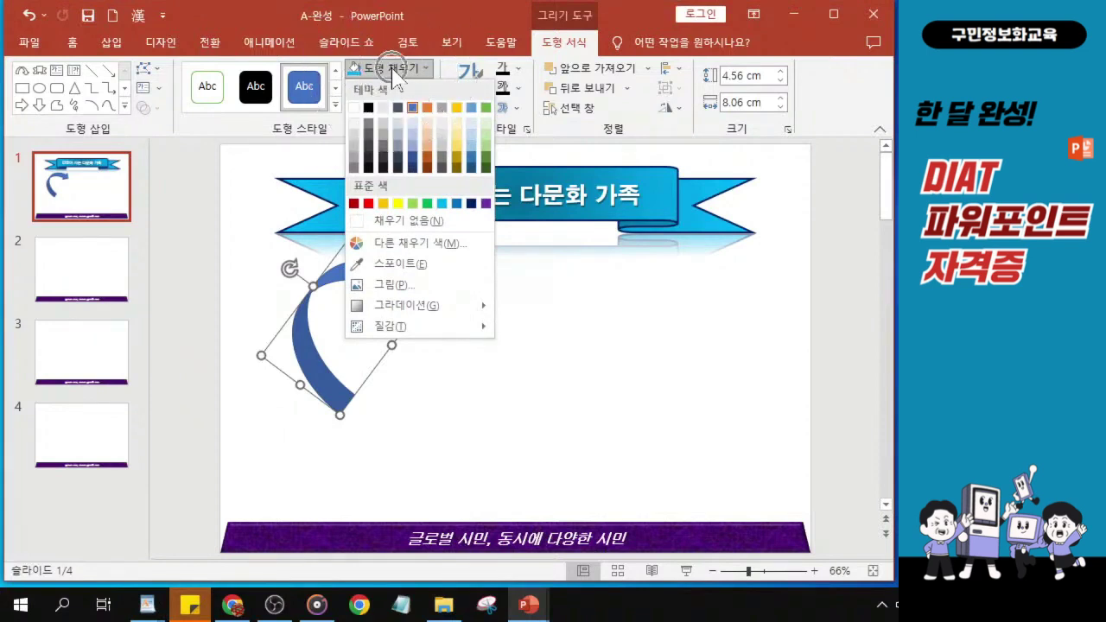
{"action": "mouse_move", "coordinate": [381, 311]}
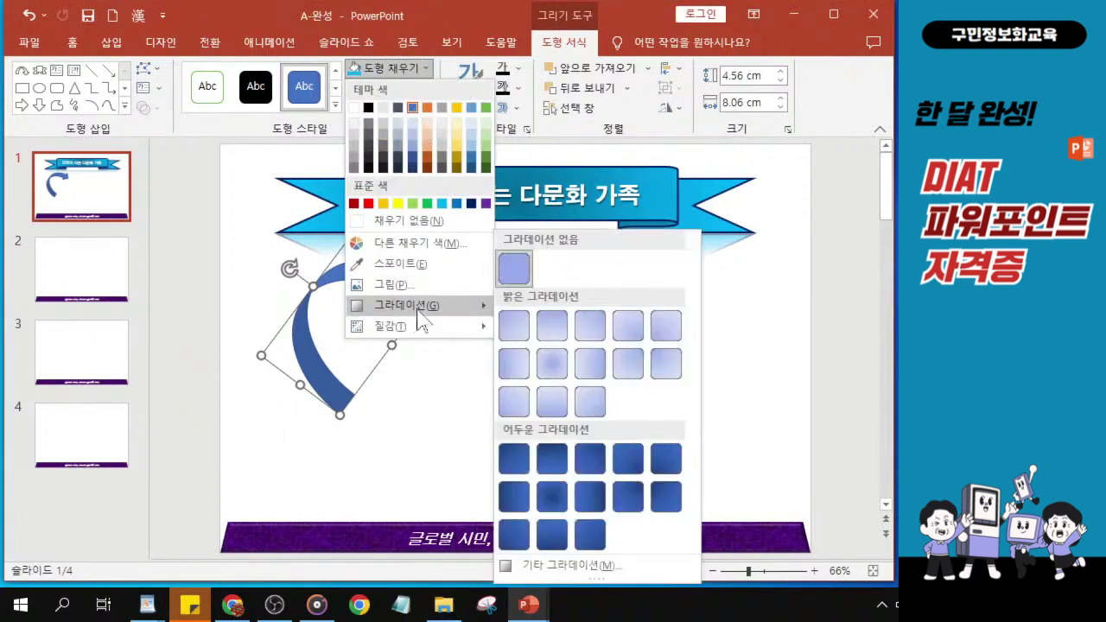
{"action": "left_click", "coordinate": [418, 315]}
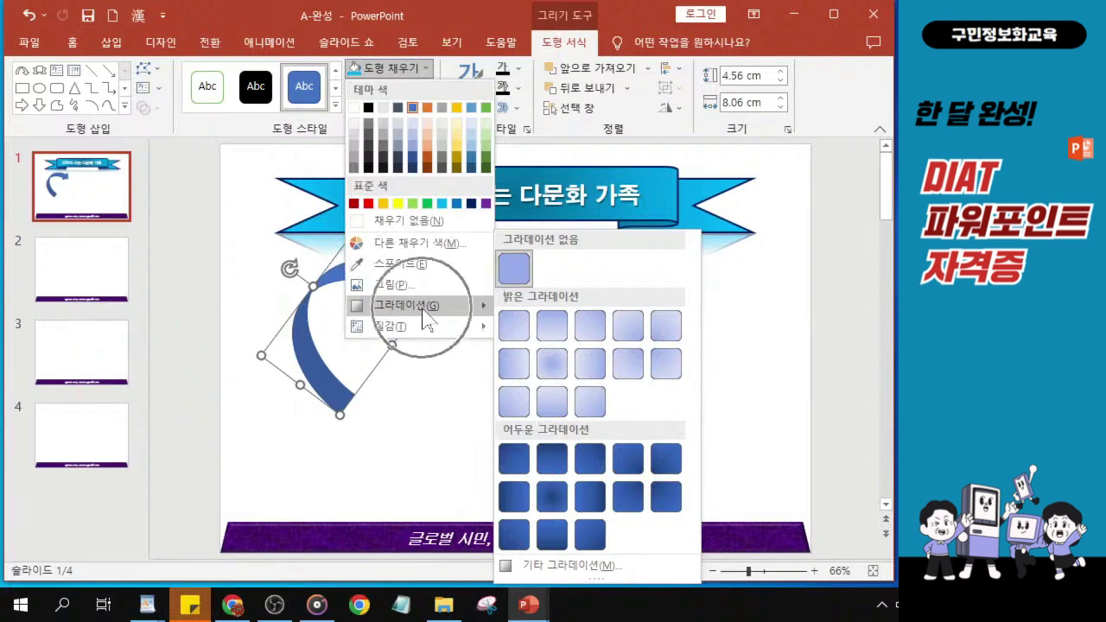
{"action": "left_click", "coordinate": [573, 567]}
{"action": "key", "text": "ctrl"}
{"action": "key", "text": "ctrl"}
{"action": "key", "text": "ctrl"}
{"action": "key", "text": "ctrl"}
{"action": "key", "text": "ctrl"}
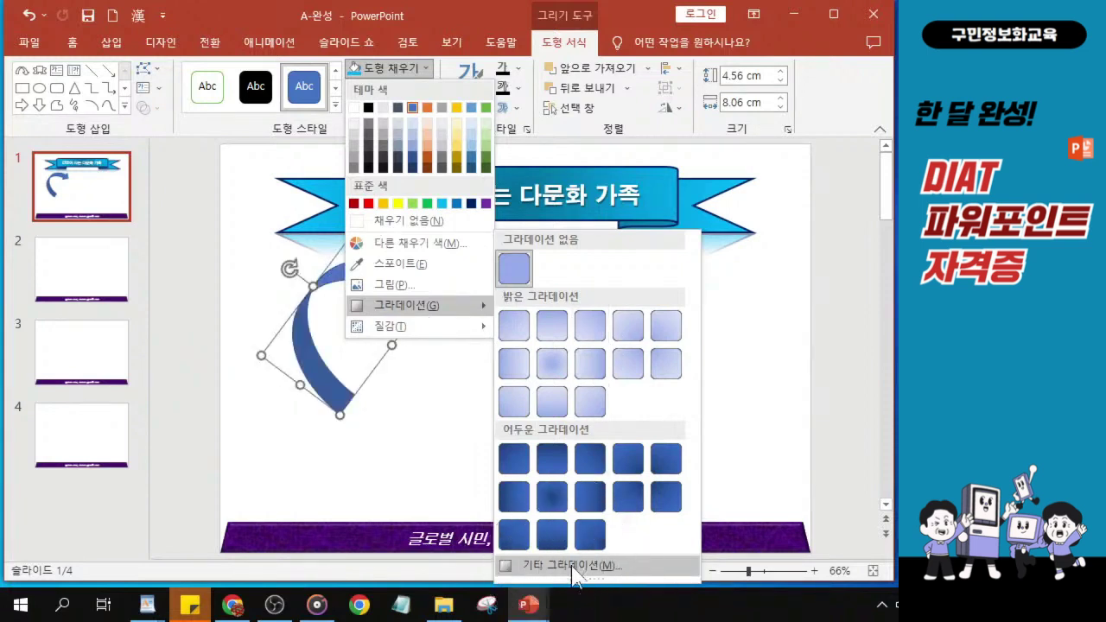
{"action": "key", "text": "ctrl"}
{"action": "key", "text": "ctrl"}
{"action": "key", "text": "ctrl"}
{"action": "key", "text": "ctrl"}
{"action": "key", "text": "ctrl"}
{"action": "key", "text": "ctrl"}
{"action": "key", "text": "ctrl"}
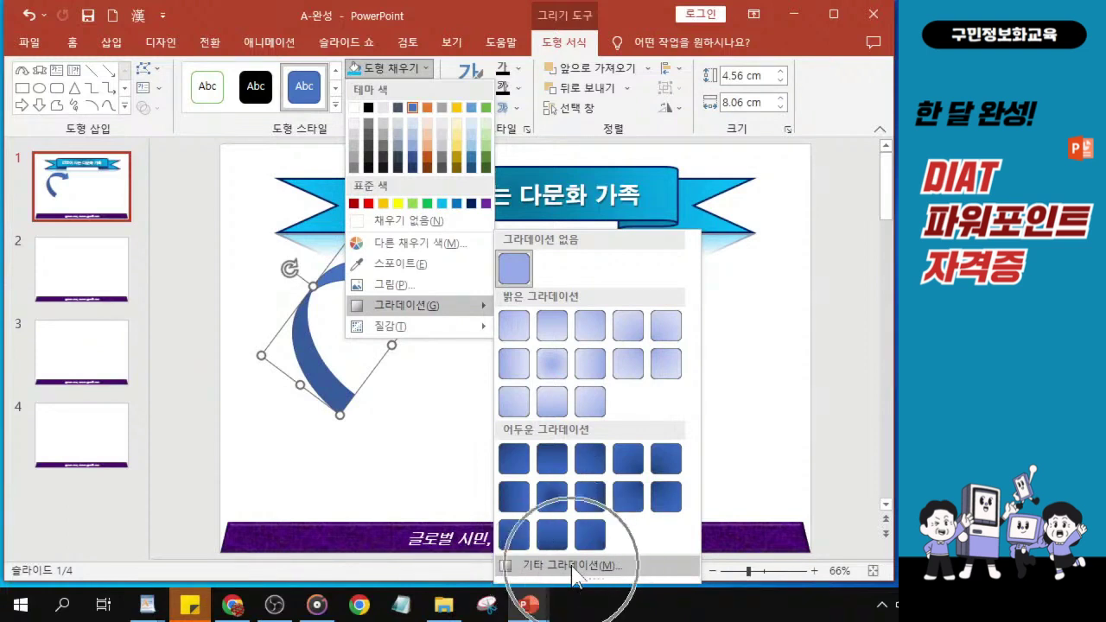
{"action": "key", "text": "ctrl"}
{"action": "key", "text": "ctrl"}
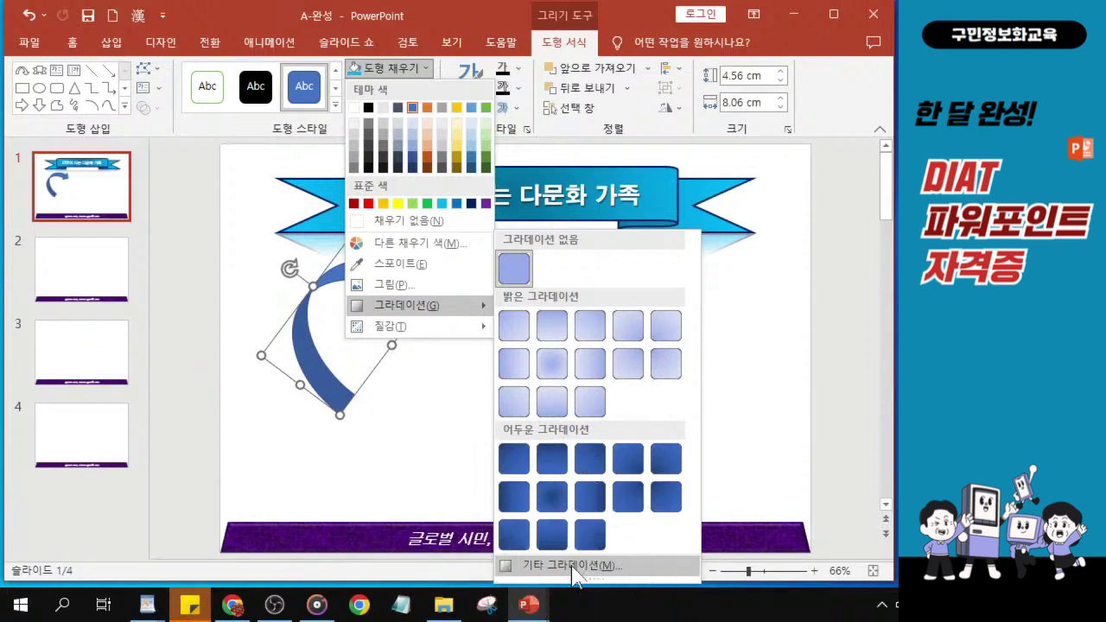
{"action": "key", "text": "ctrl"}
{"action": "left_click", "coordinate": [573, 567]}
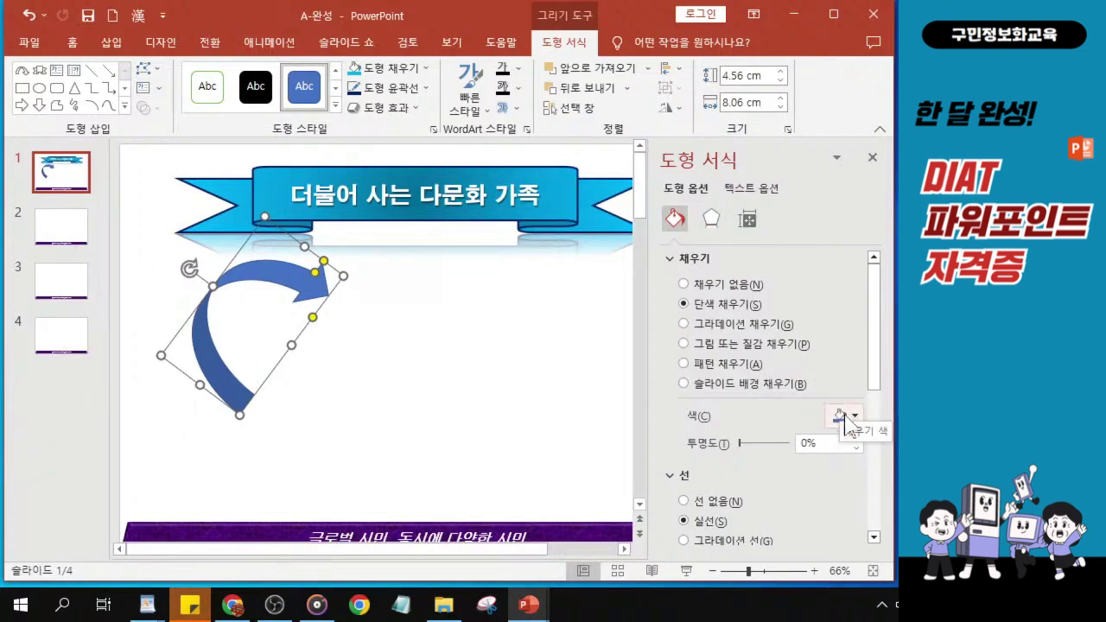
{"action": "key", "text": "ctrl"}
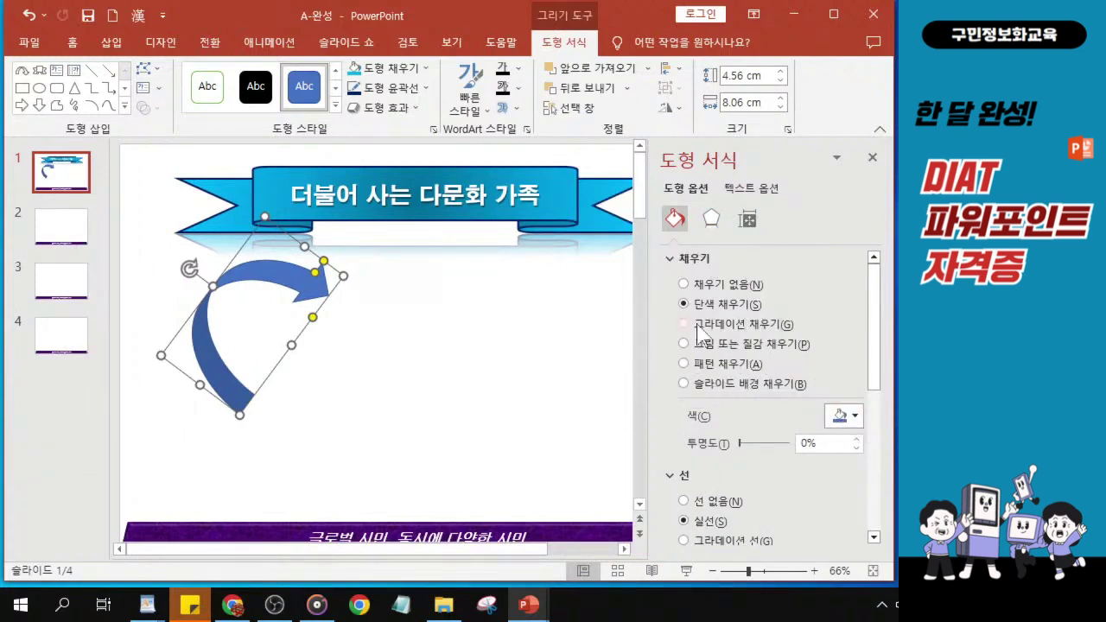
{"action": "left_click", "coordinate": [702, 326]}
{"action": "key", "text": "ctrl"}
{"action": "key", "text": "ctrl"}
{"action": "key", "text": "ctrl"}
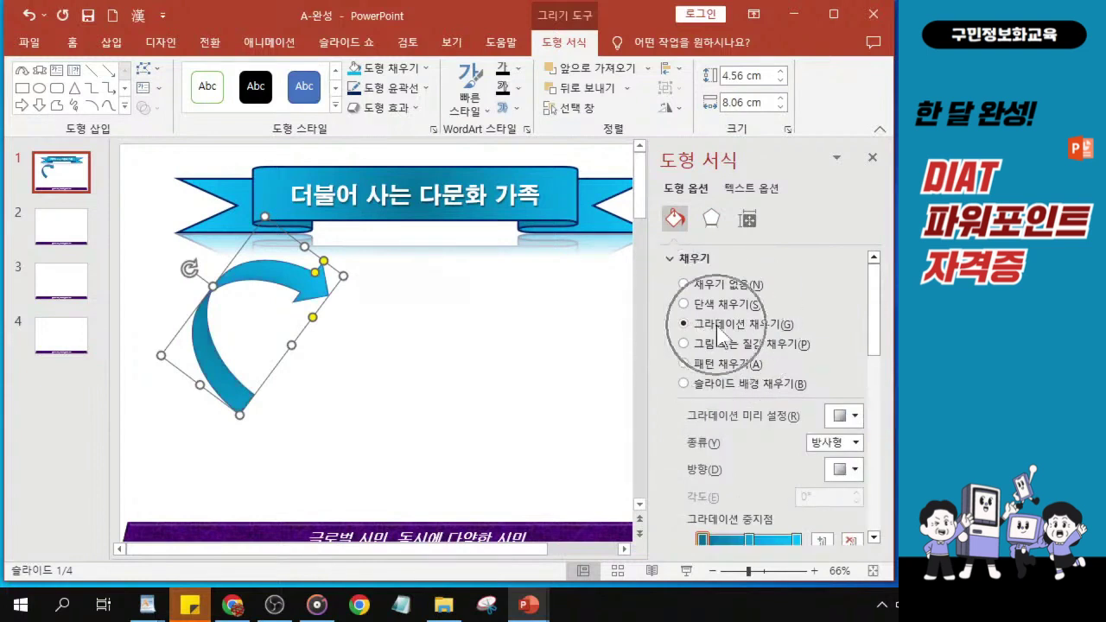
{"action": "key", "text": "ctrl"}
{"action": "key", "text": "ctrl"}
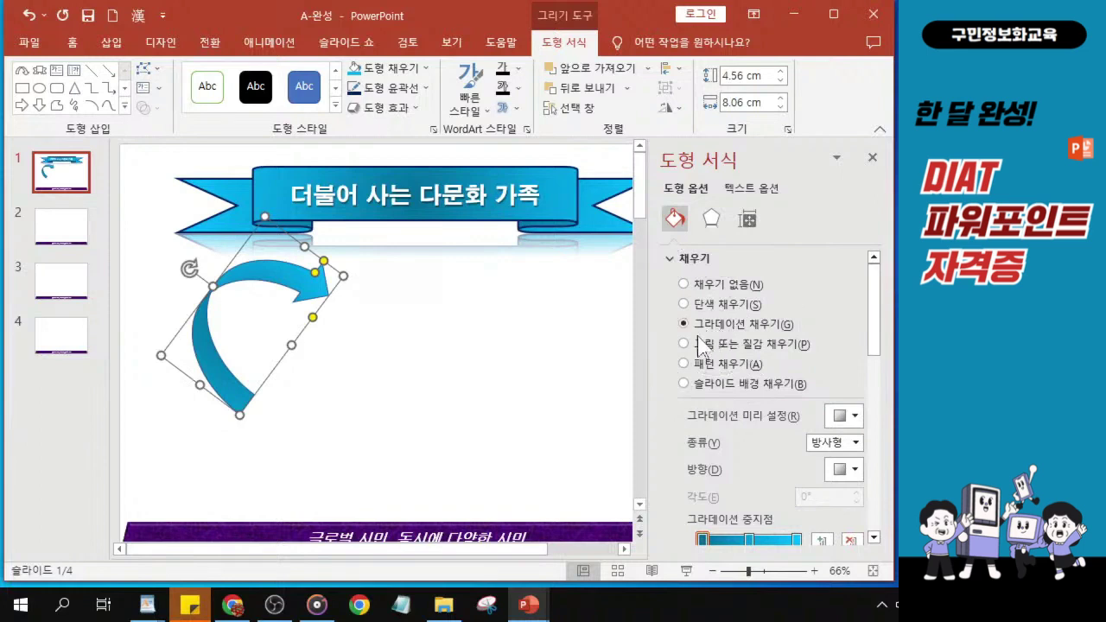
{"action": "key", "text": "ctrl"}
{"action": "left_click", "coordinate": [832, 444]}
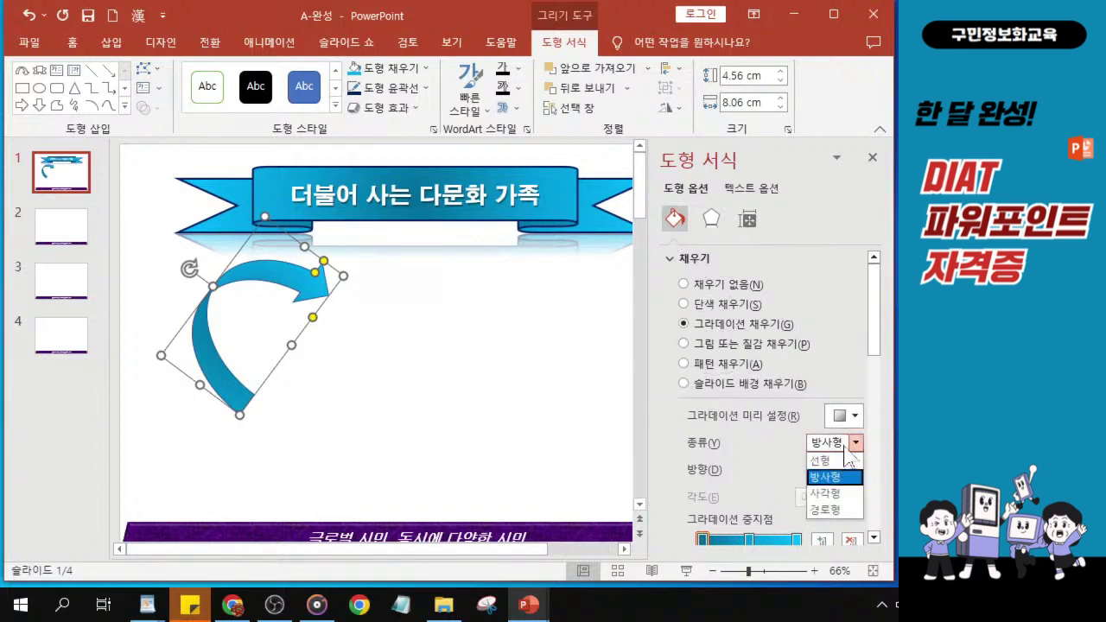
{"action": "key", "text": "ctrl"}
{"action": "left_click", "coordinate": [843, 476]}
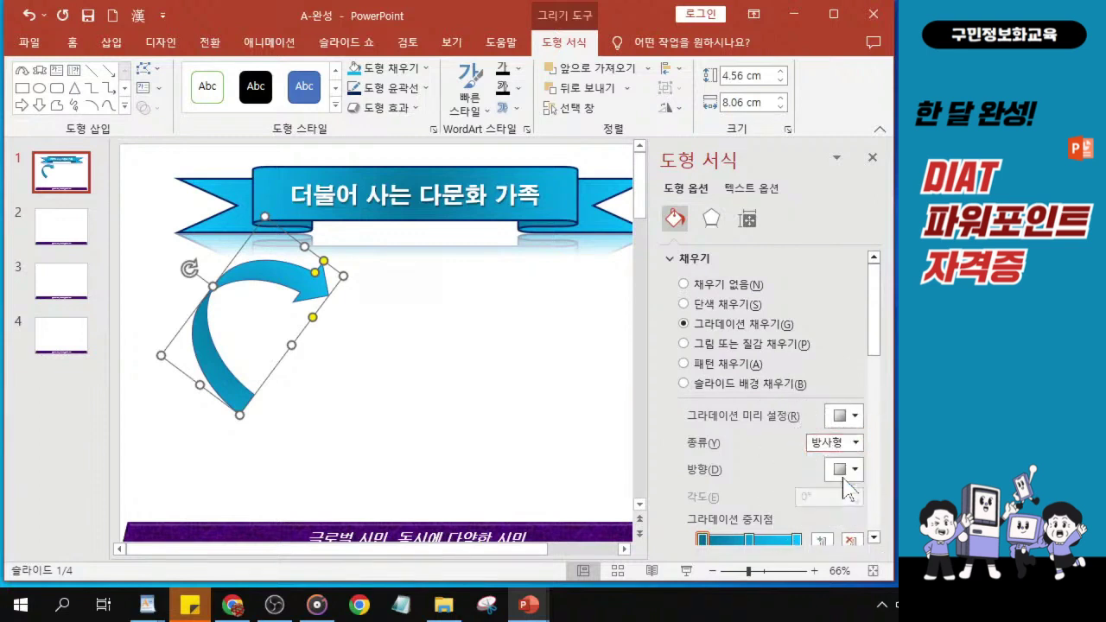
- Move the presentation window so the whole gradient preset gallery fits on screen, and open the presets for the curved arrow
{"action": "left_click", "coordinate": [853, 418]}
{"action": "key", "text": "ctrl"}
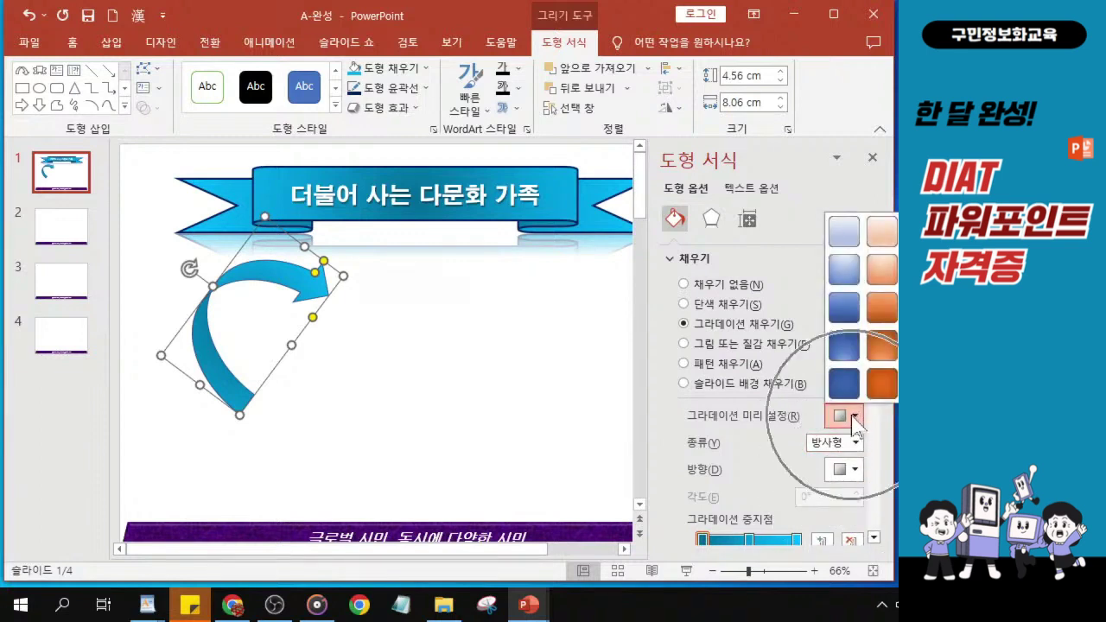
{"action": "left_click", "coordinate": [854, 418]}
{"action": "key", "text": "ctrl"}
{"action": "left_click_drag", "start_coordinate": [418, 11], "coordinate": [242, 1]}
{"action": "left_click_drag", "start_coordinate": [546, 10], "coordinate": [280, 25]}
{"action": "key", "text": "ctrl"}
{"action": "key", "text": "ctrl"}
{"action": "key", "text": "ctrl"}
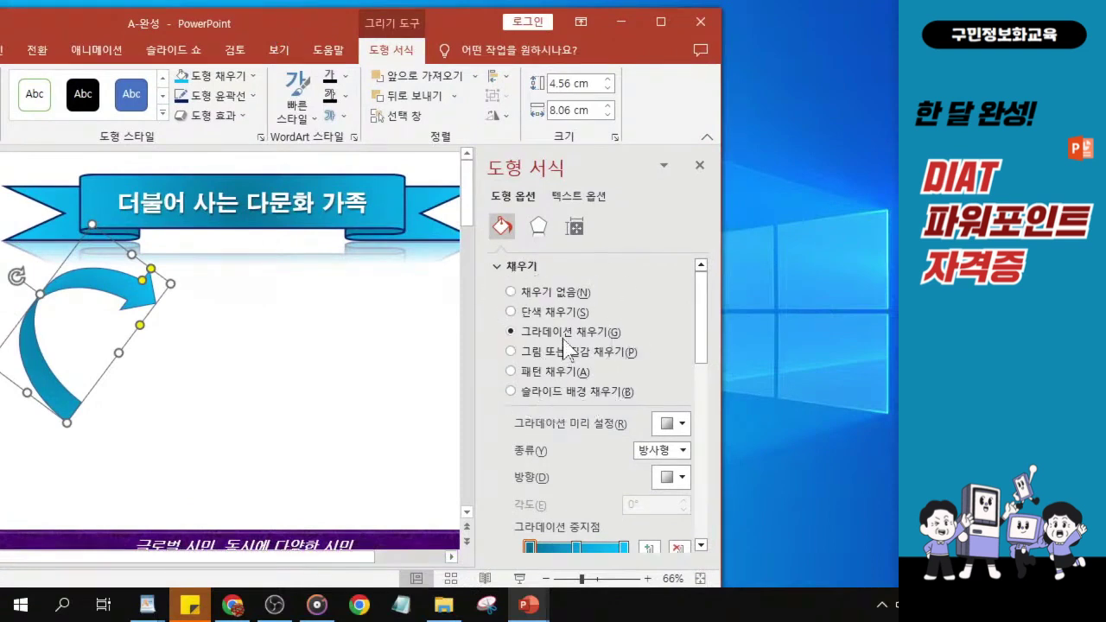
{"action": "left_click", "coordinate": [682, 425]}
{"action": "key", "text": "ctrl"}
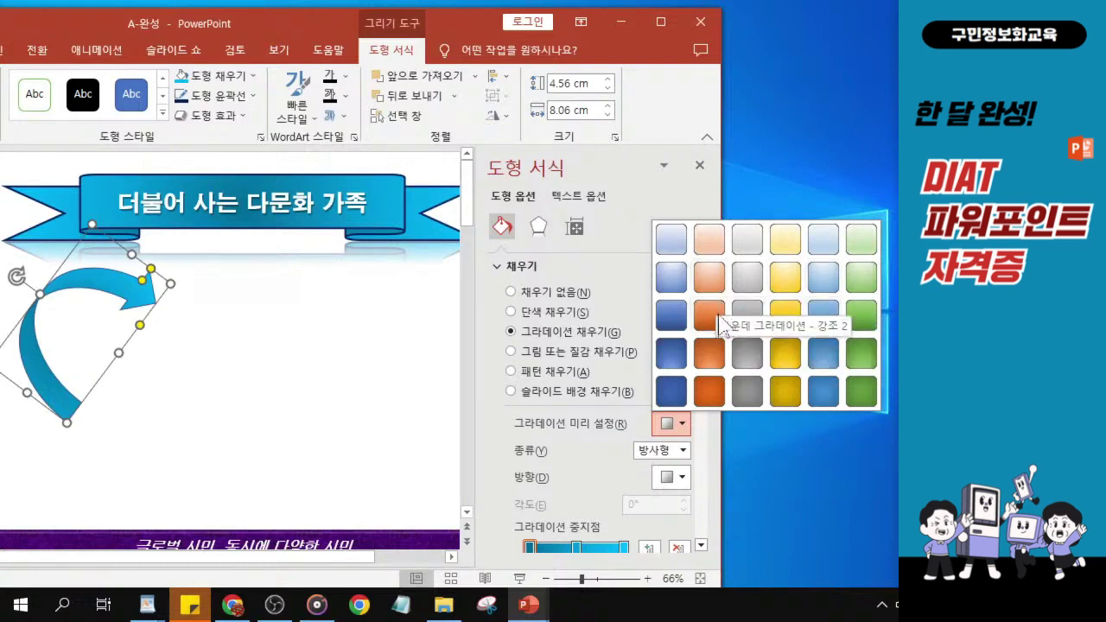
- Switch to the A_슬라이드1 example to examine the upper curved arrow's fill colour, and return to A-완성
{"action": "left_click", "coordinate": [529, 605]}
{"action": "left_click", "coordinate": [597, 531]}
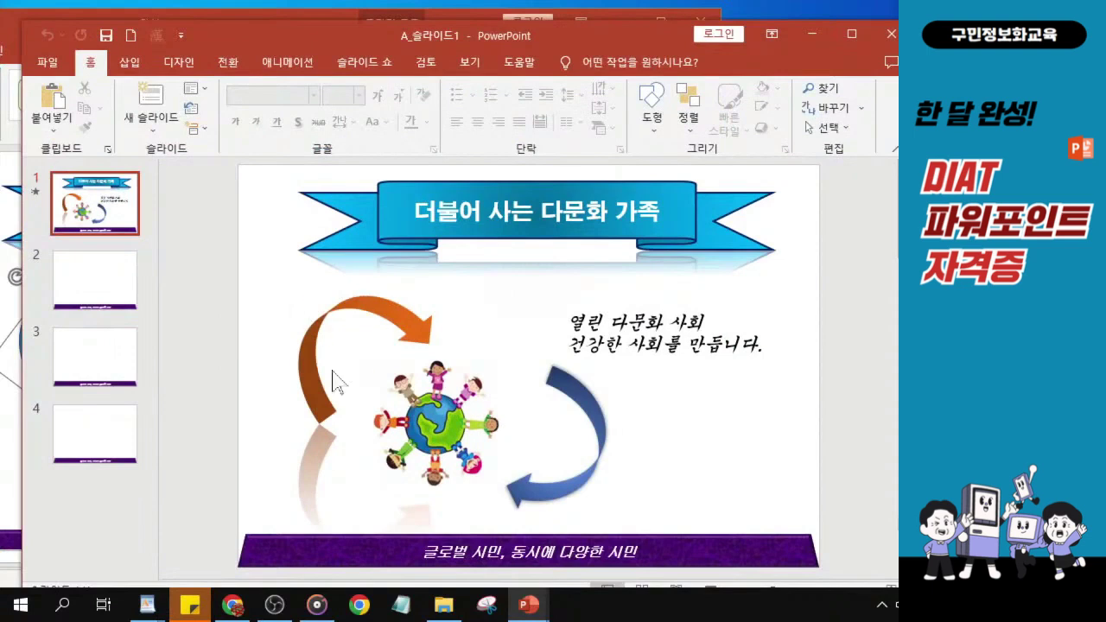
{"action": "left_click", "coordinate": [362, 328]}
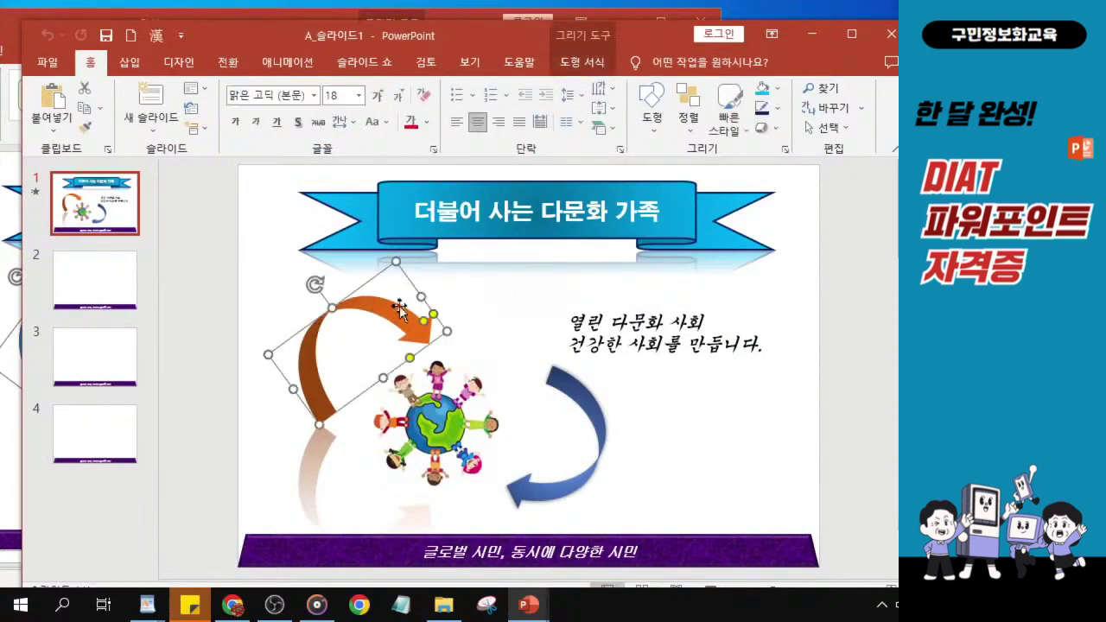
{"action": "left_click", "coordinate": [811, 34]}
- Apply the darkest orange gradient preset of the 강조 2 colours to the curved arrow and move the window back into place
{"action": "left_click", "coordinate": [674, 424]}
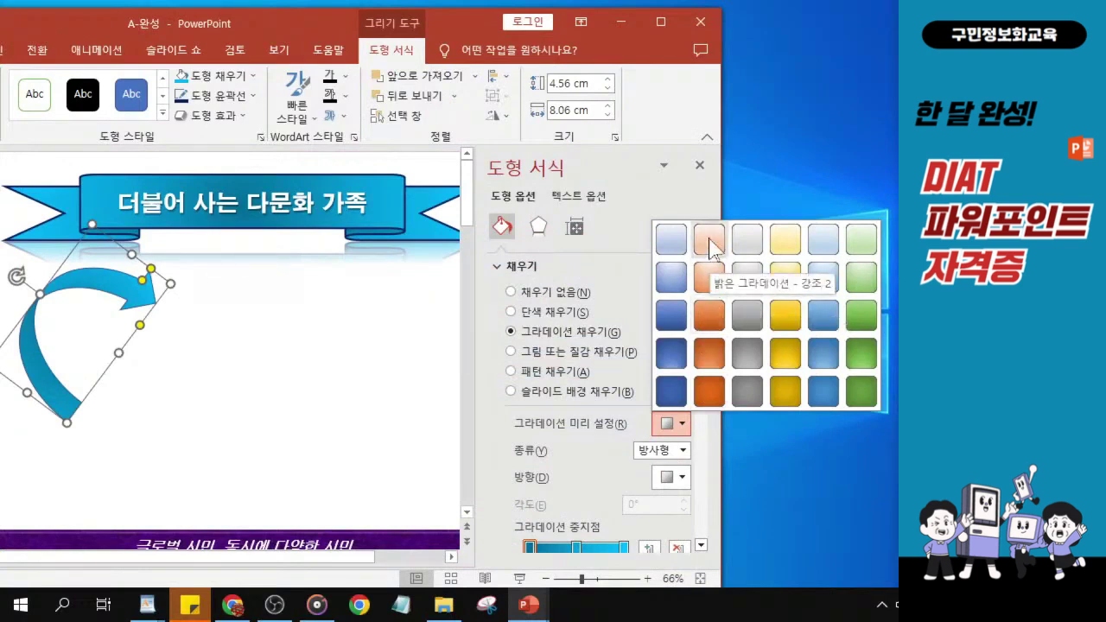
{"action": "left_click", "coordinate": [709, 393]}
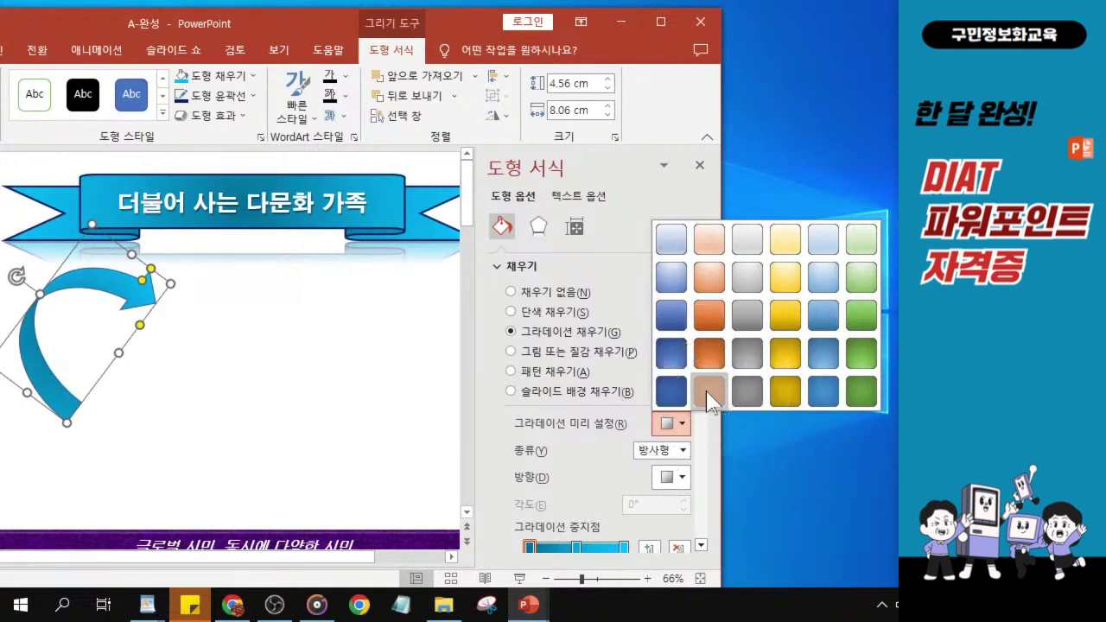
{"action": "left_click", "coordinate": [708, 393]}
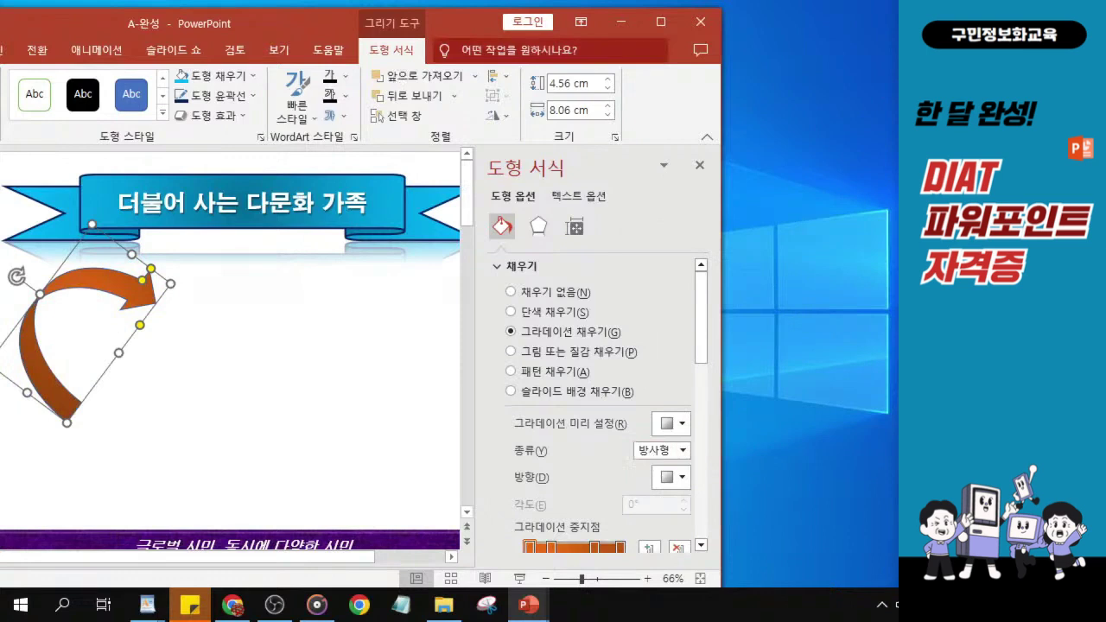
{"action": "double_click", "coordinate": [480, 26]}
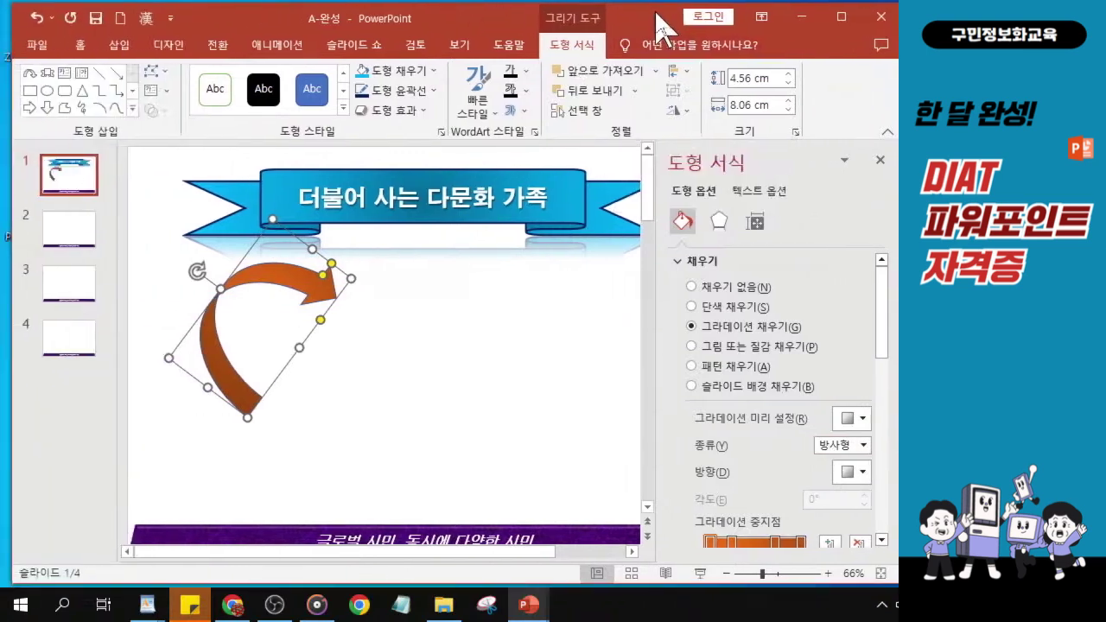
{"action": "left_click_drag", "start_coordinate": [656, 25], "coordinate": [643, 19]}
- Remove the curved arrow's outline by setting its line to none (선 없음)
{"action": "key", "text": "alt+Tab"}
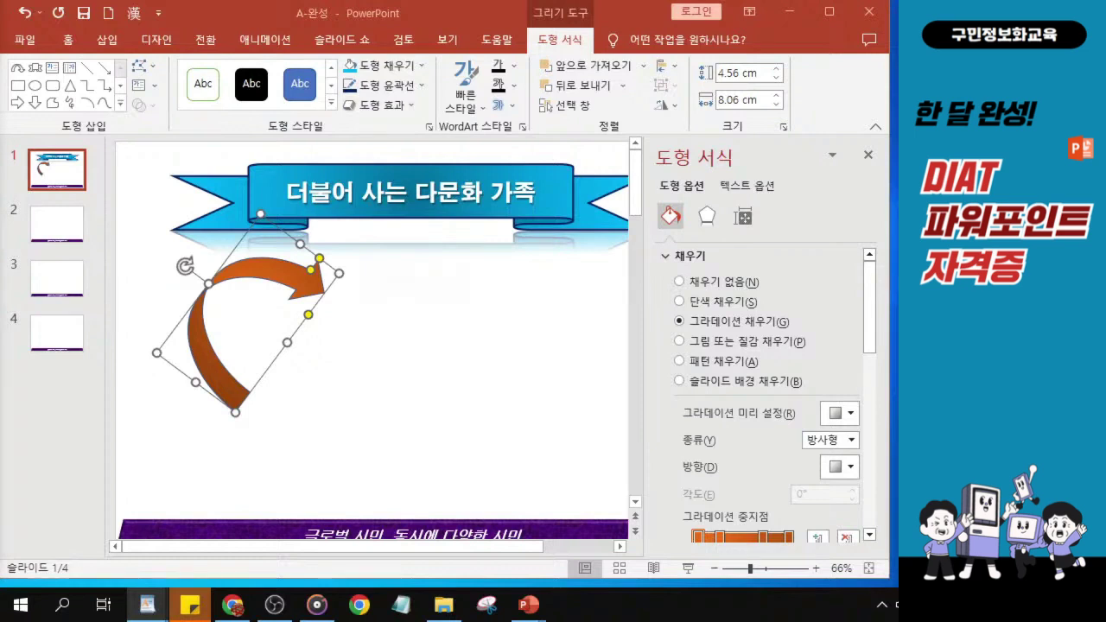
{"action": "key", "text": "ctrl"}
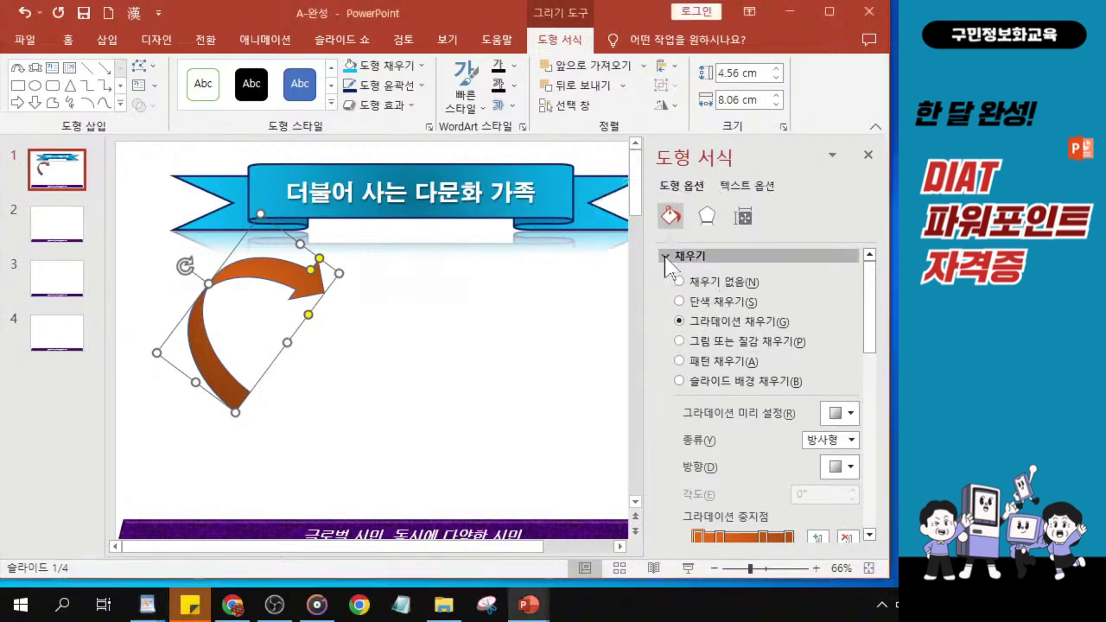
{"action": "left_click", "coordinate": [667, 257]}
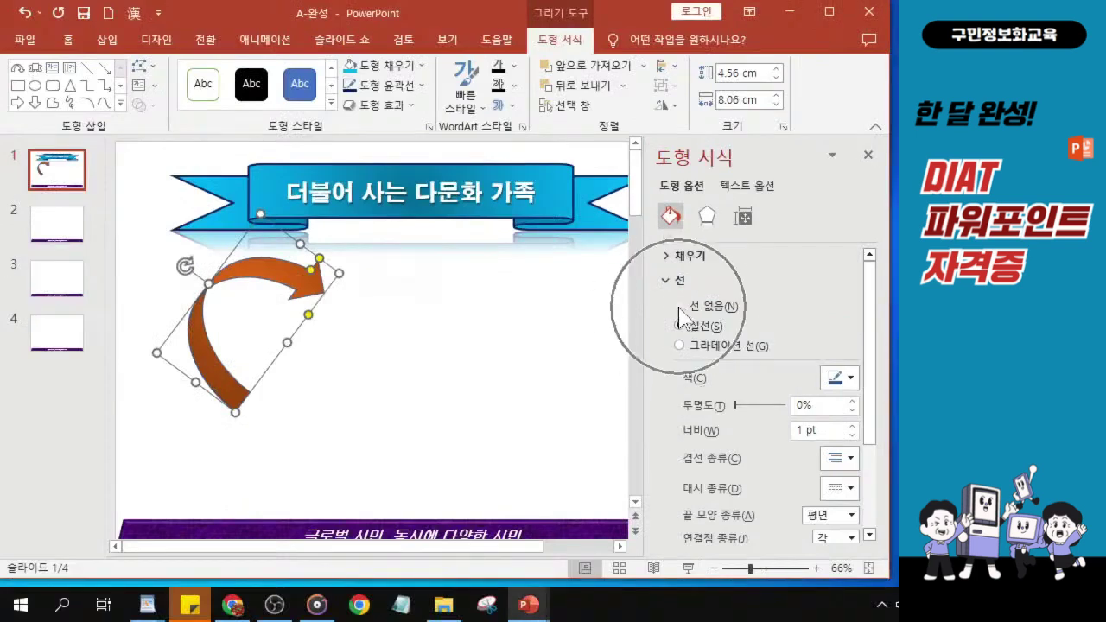
{"action": "left_click", "coordinate": [679, 307]}
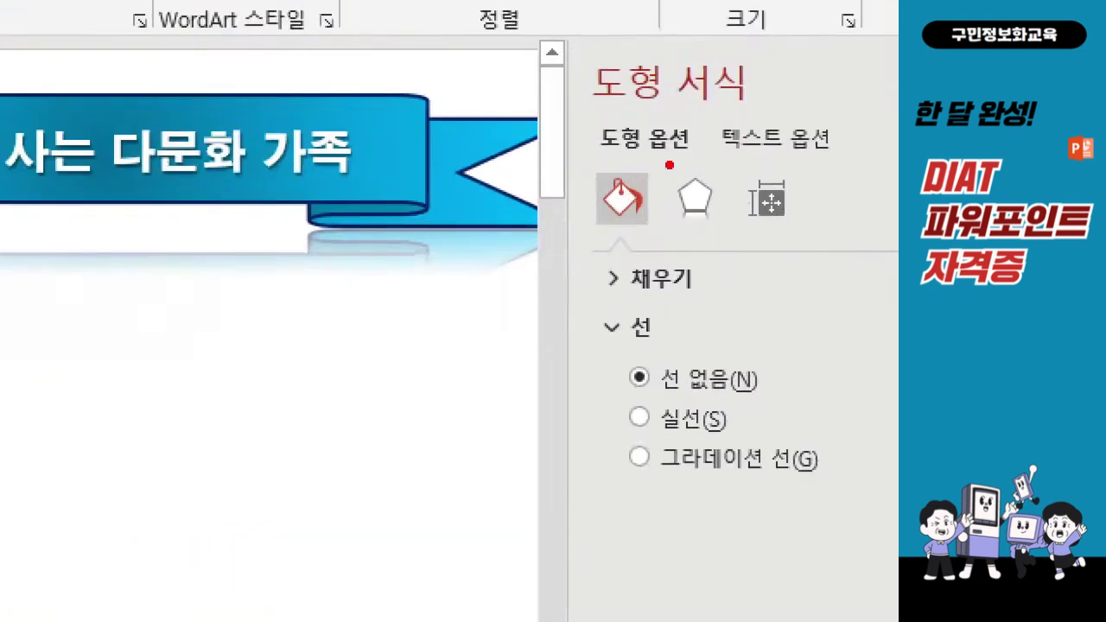
{"action": "left_click_drag", "start_coordinate": [661, 166], "coordinate": [741, 242]}
{"action": "left_click_drag", "start_coordinate": [687, 175], "coordinate": [753, 148]}
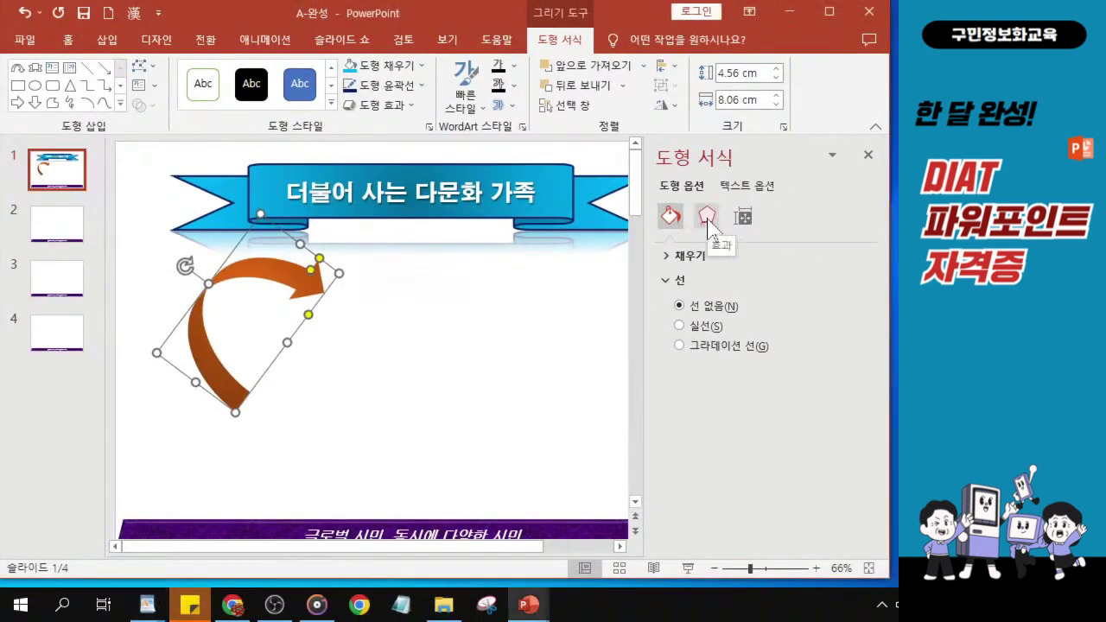
- Apply the touching reflection preset (반사) with 50% transparency, 90% size, 0.5 pt blur and 0 pt distance to the curved arrow
{"action": "left_click", "coordinate": [707, 218]}
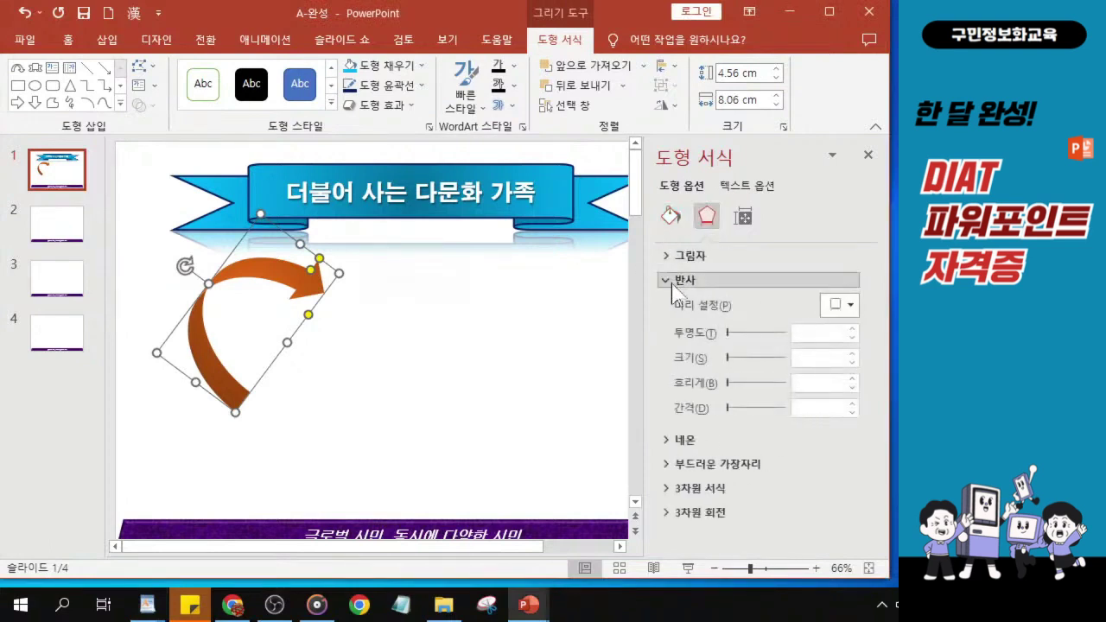
{"action": "left_click_drag", "start_coordinate": [625, 20], "coordinate": [440, 23]}
{"action": "left_click", "coordinate": [659, 306]}
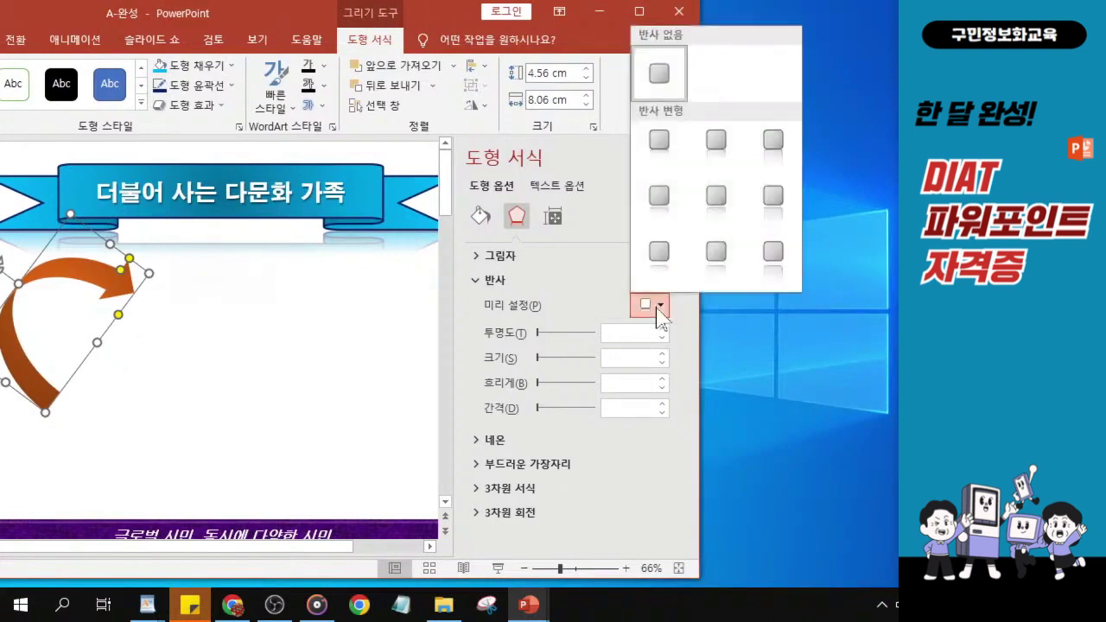
{"action": "left_click", "coordinate": [660, 306]}
{"action": "left_click", "coordinate": [659, 306]}
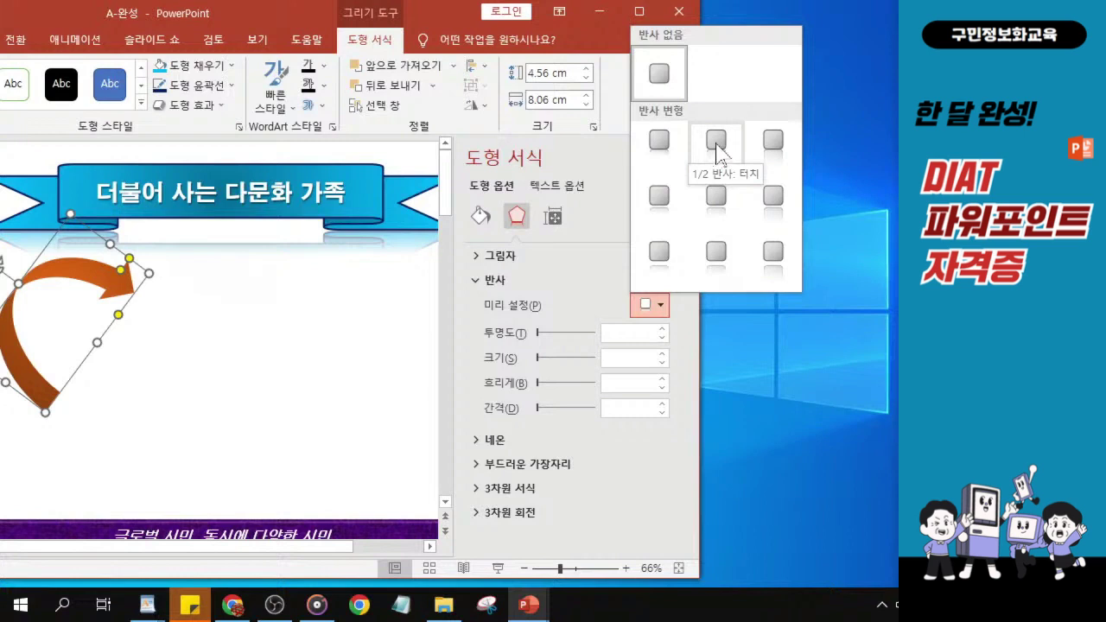
{"action": "left_click", "coordinate": [775, 145]}
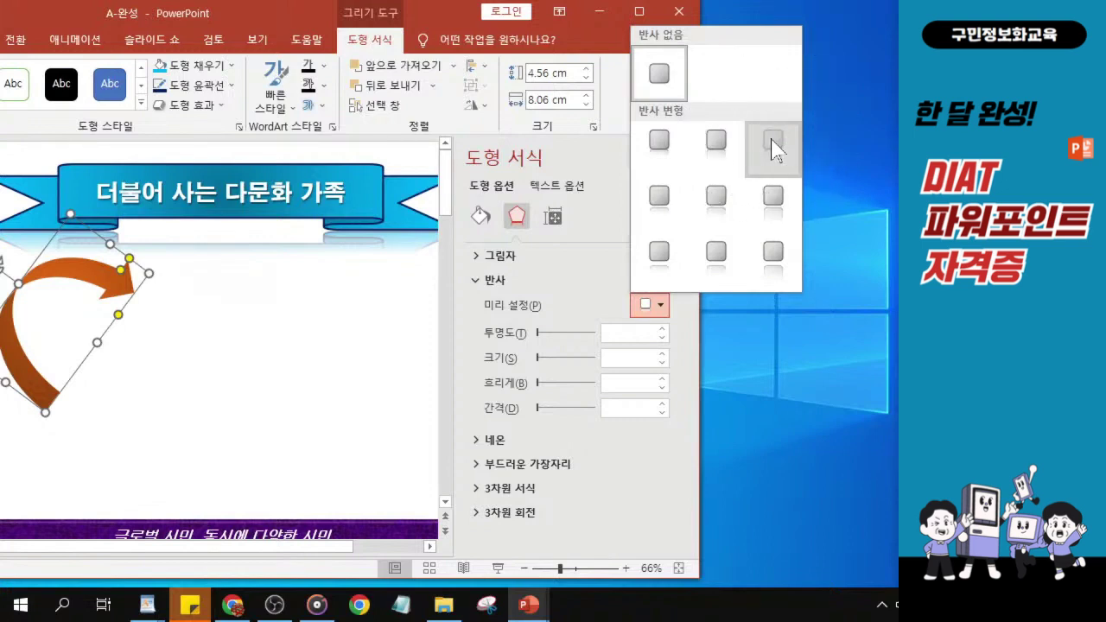
{"action": "key", "text": "ctrl"}
{"action": "key", "text": "ctrl"}
{"action": "key", "text": "ctrl"}
{"action": "key", "text": "ctrl"}
{"action": "key", "text": "ctrl"}
{"action": "left_click", "coordinate": [774, 149]}
{"action": "left_click_drag", "start_coordinate": [292, 15], "coordinate": [476, 15]}
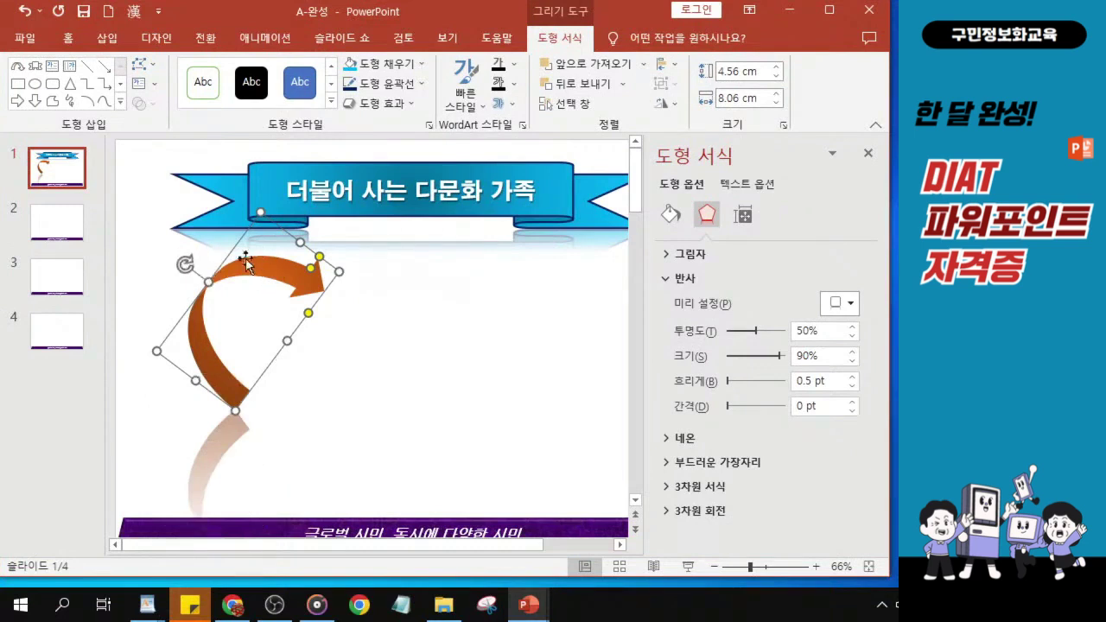
- Nudge the orange curved arrow slightly to the right below the ribbon and close the shape formatting settings
{"action": "left_click_drag", "start_coordinate": [267, 271], "coordinate": [271, 272]}
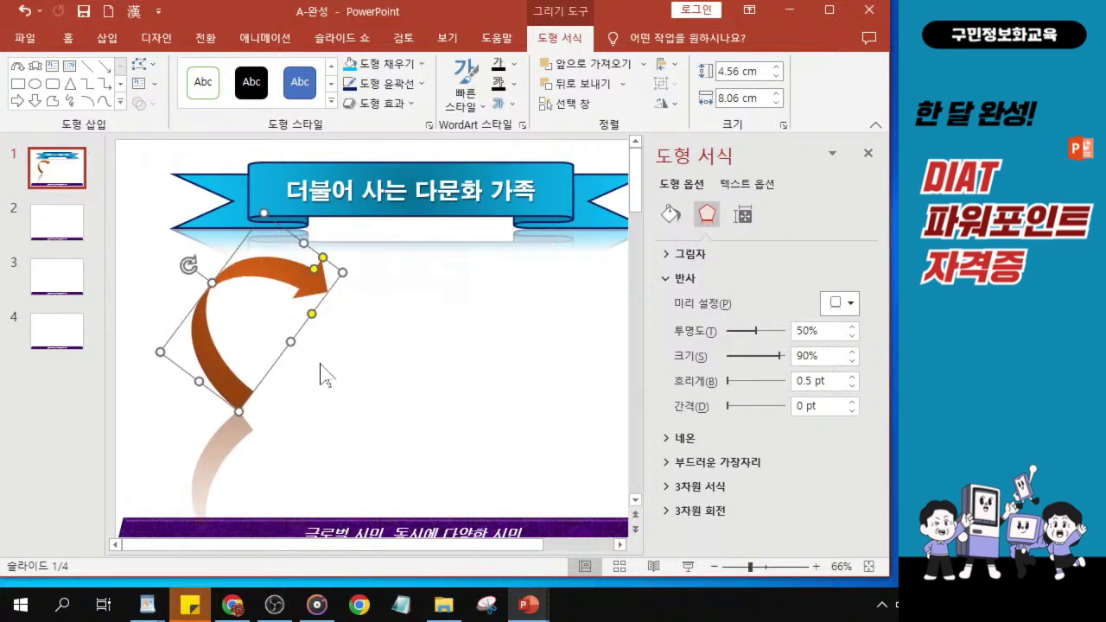
{"action": "left_click_drag", "start_coordinate": [258, 269], "coordinate": [263, 269]}
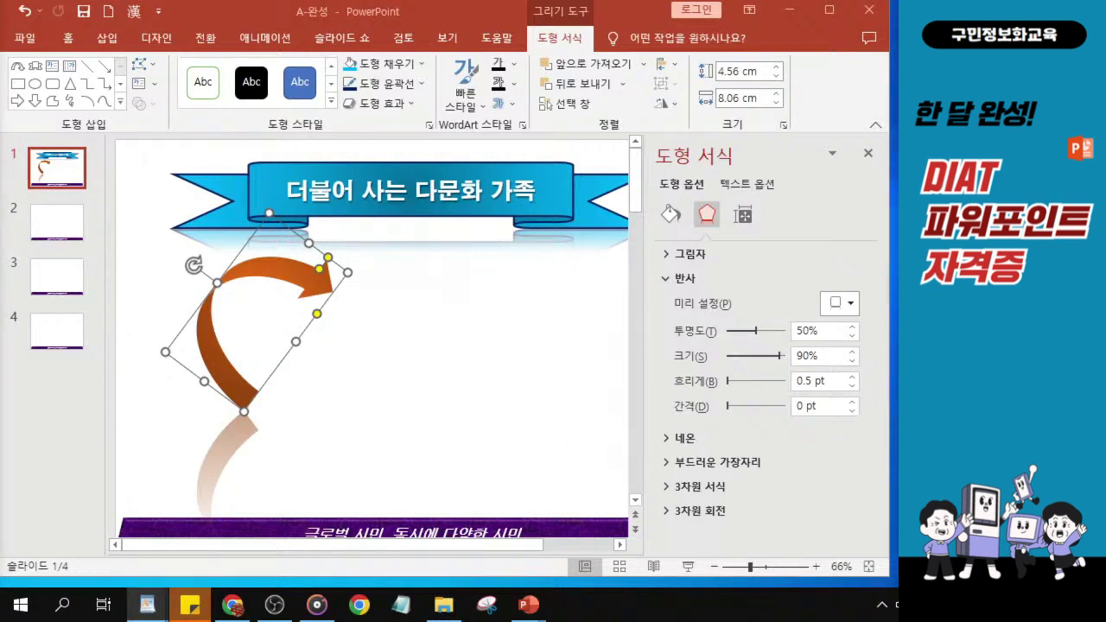
{"action": "left_click", "coordinate": [868, 154]}
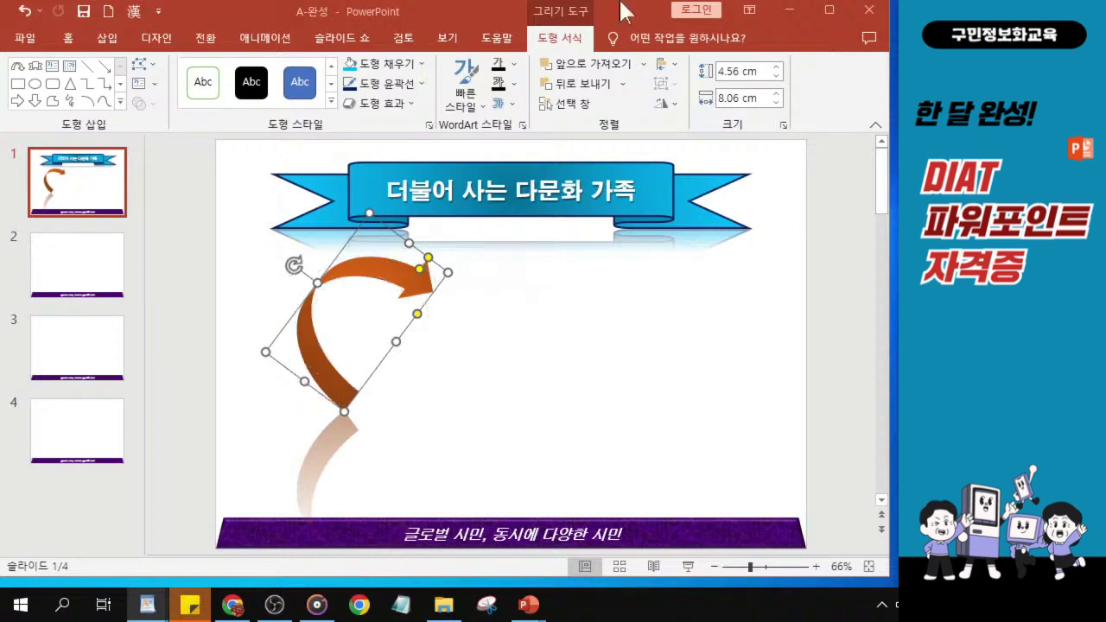
- Draw a left-curving block arrow (블록 화살표) about 7.58 cm high and 6.77 cm wide in the slide's right half
{"action": "left_click", "coordinate": [560, 43]}
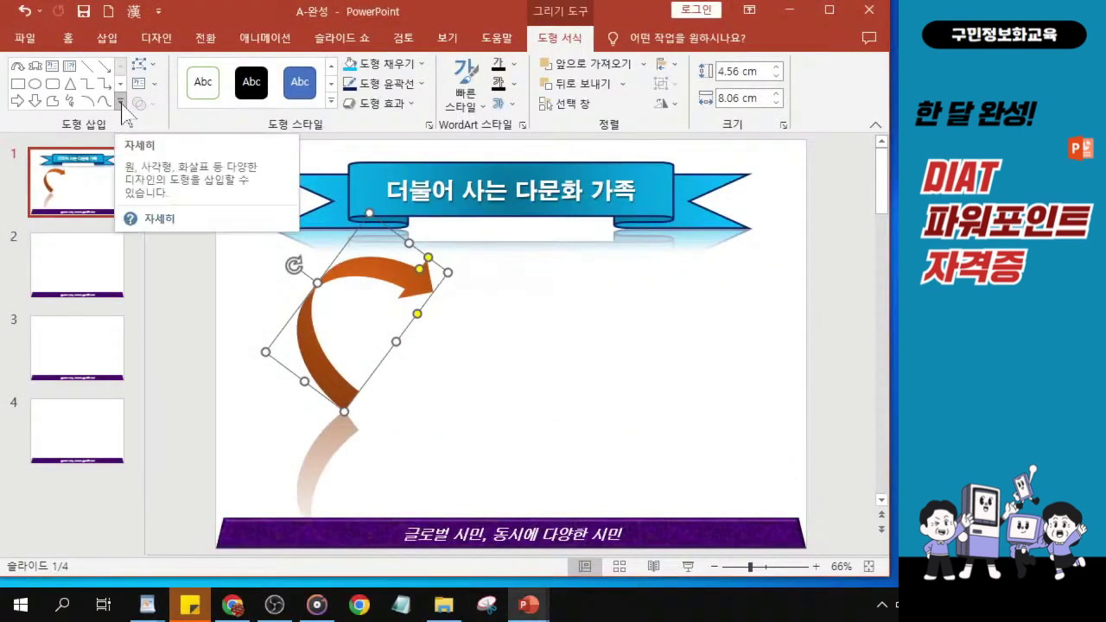
{"action": "left_click", "coordinate": [122, 105]}
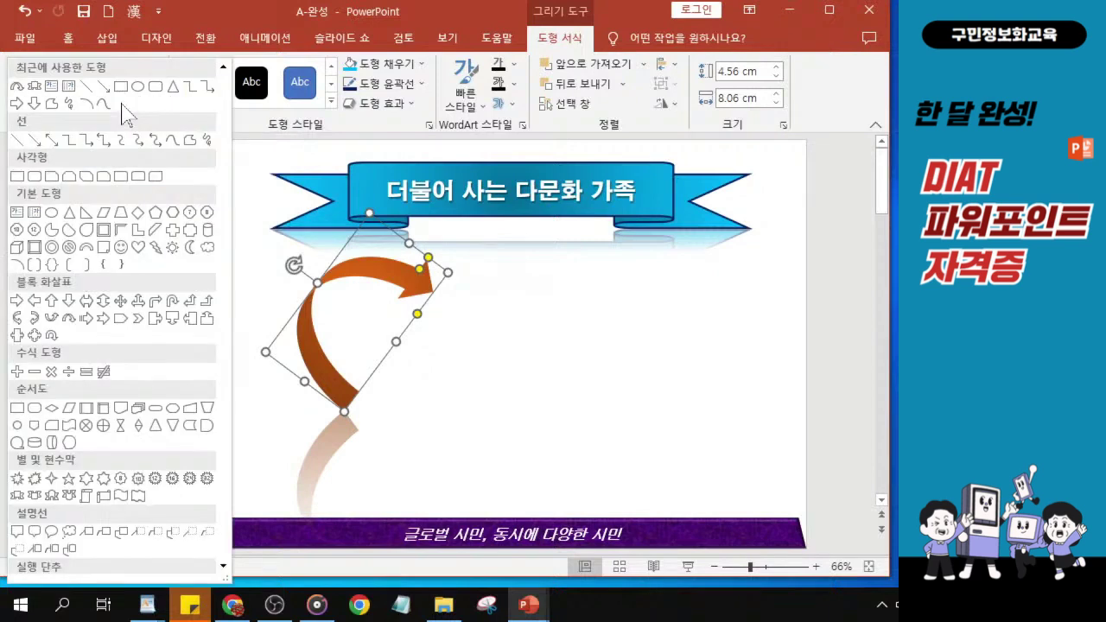
{"action": "left_click", "coordinate": [34, 319]}
{"action": "key", "text": "ctrl"}
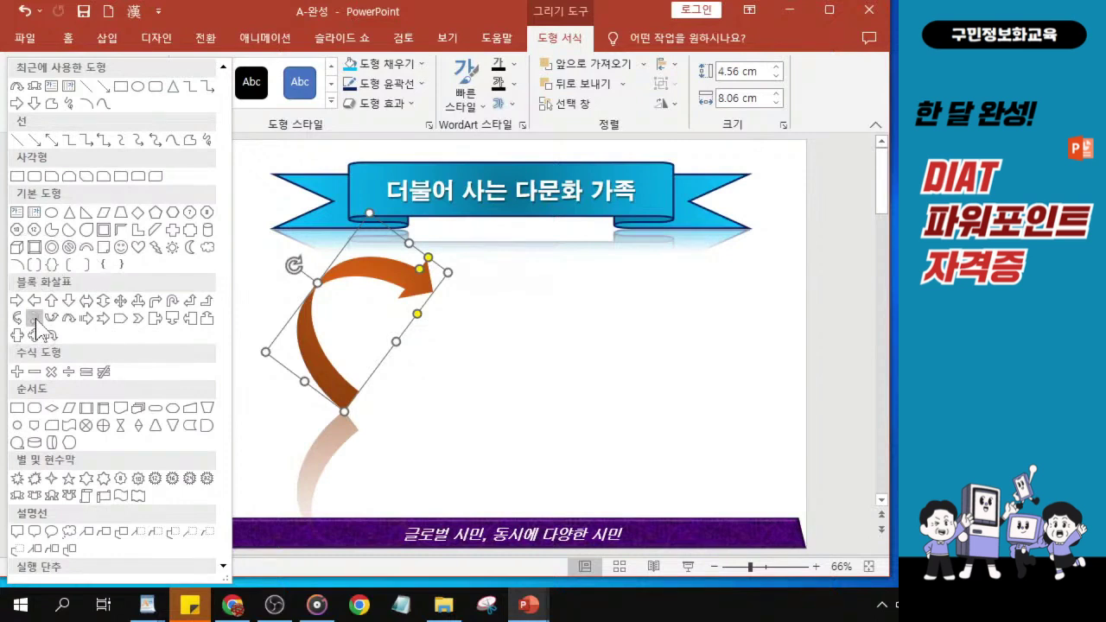
{"action": "key", "text": "ctrl"}
{"action": "key", "text": "ctrl"}
{"action": "key", "text": "ctrl"}
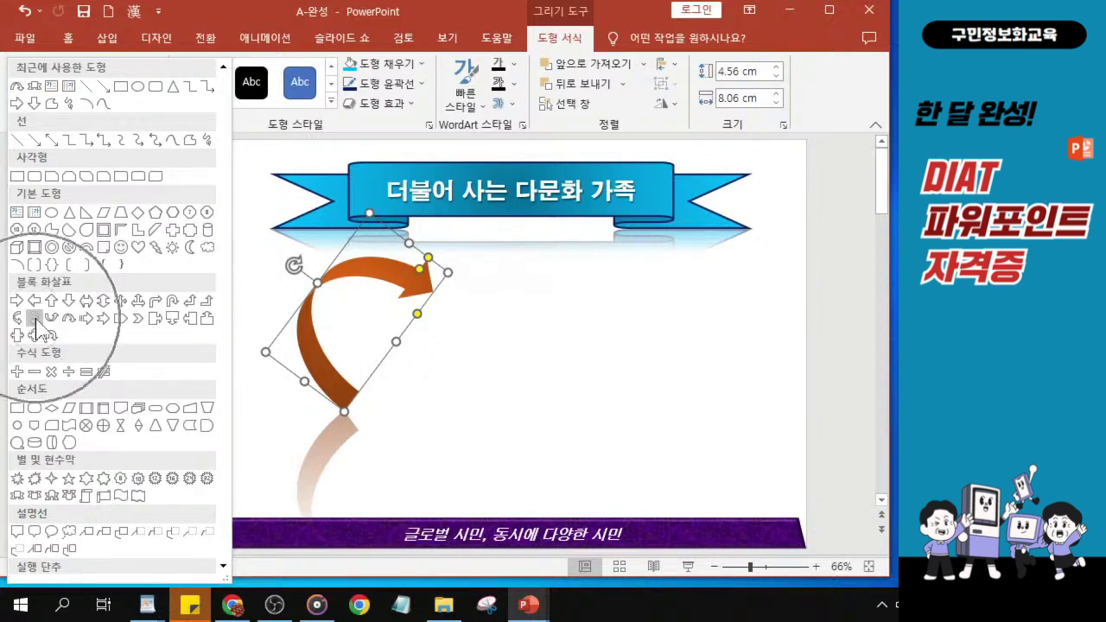
{"action": "key", "text": "ctrl"}
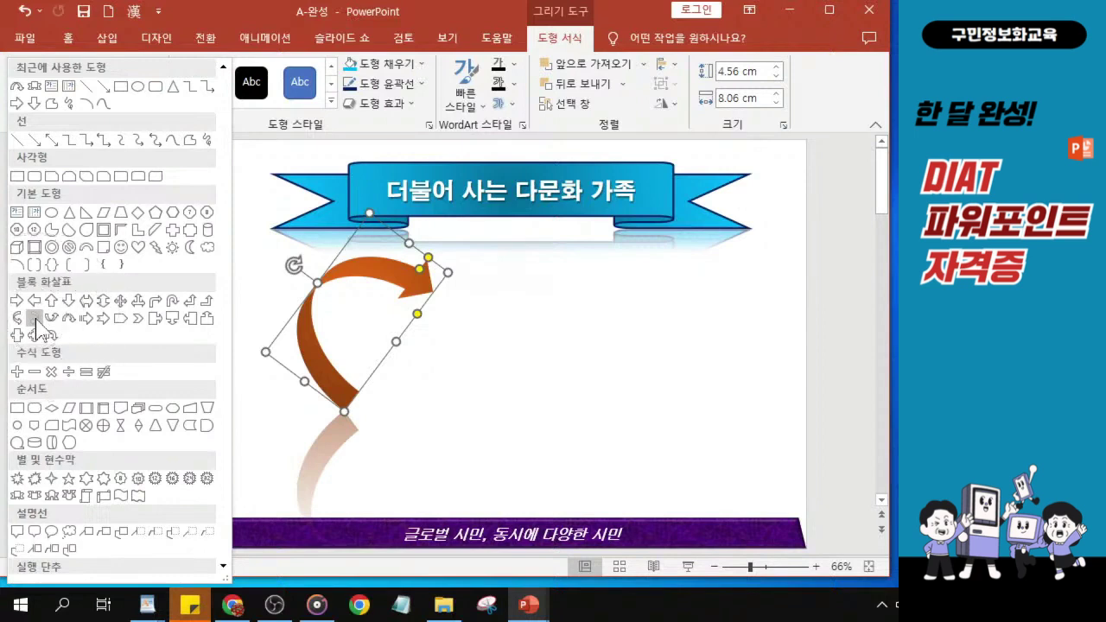
{"action": "key", "text": "ctrl"}
{"action": "key", "text": "ctrl"}
{"action": "key", "text": "ctrl"}
{"action": "key", "text": "ctrl"}
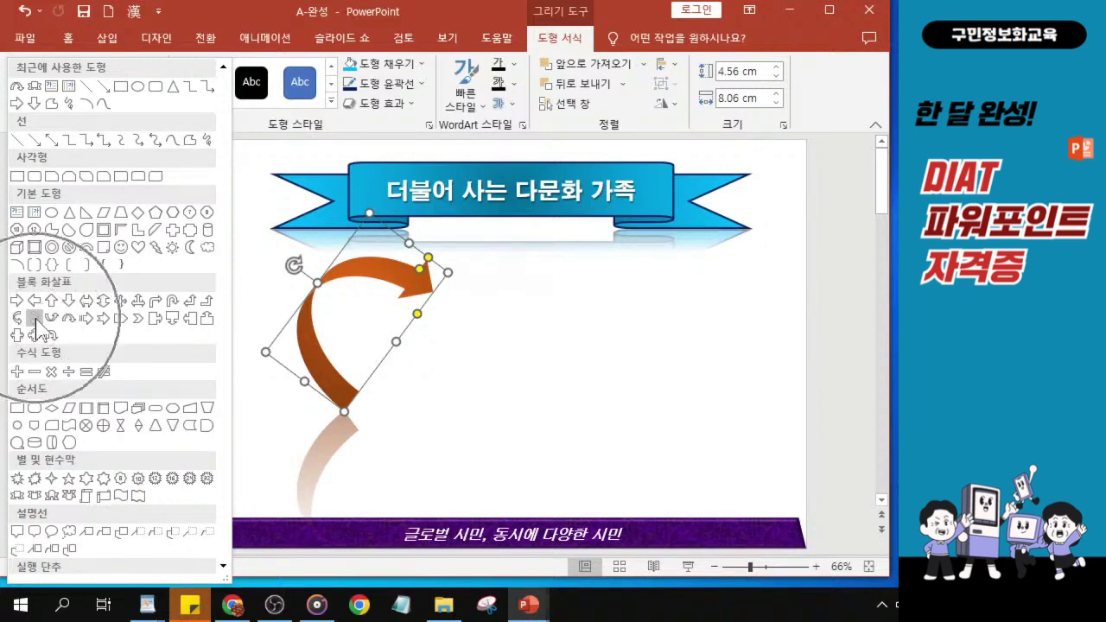
{"action": "key", "text": "ctrl"}
{"action": "key", "text": "ctrl"}
{"action": "key", "text": "ctrl"}
{"action": "key", "text": "ctrl"}
{"action": "key", "text": "ctrl"}
{"action": "left_click", "coordinate": [34, 319]}
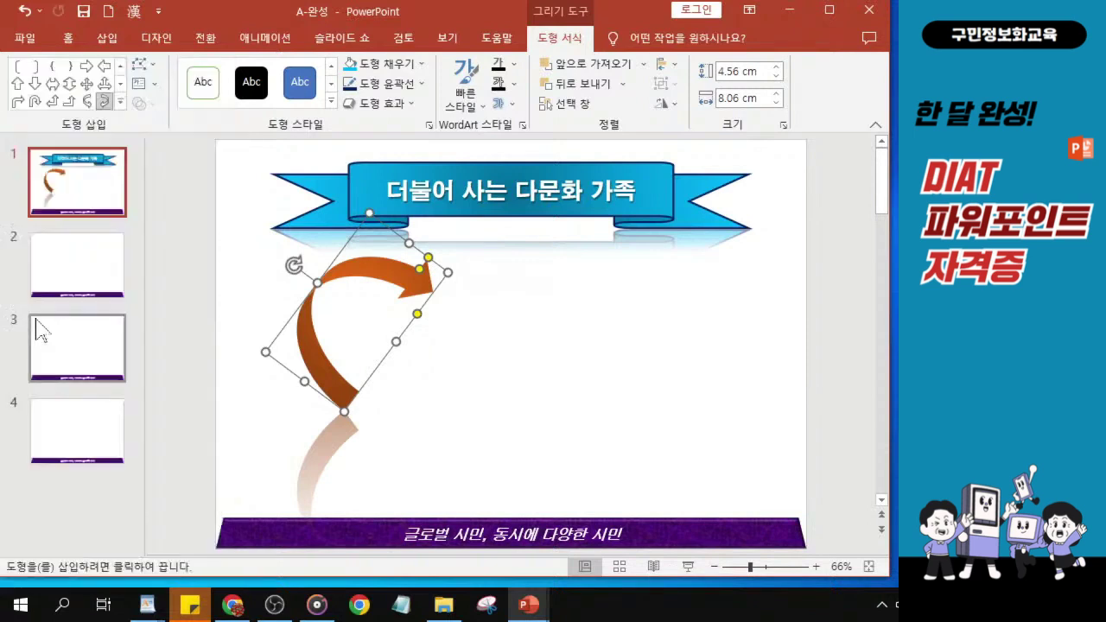
{"action": "mouse_move", "coordinate": [527, 302]}
{"action": "left_mouse_down"}
{"action": "mouse_move", "coordinate": [573, 375]}
{"action": "mouse_move", "coordinate": [694, 444]}
{"action": "mouse_move", "coordinate": [591, 385]}
{"action": "mouse_move", "coordinate": [705, 438]}
{"action": "mouse_move", "coordinate": [607, 349]}
{"action": "mouse_move", "coordinate": [668, 457]}
{"action": "left_mouse_up"}
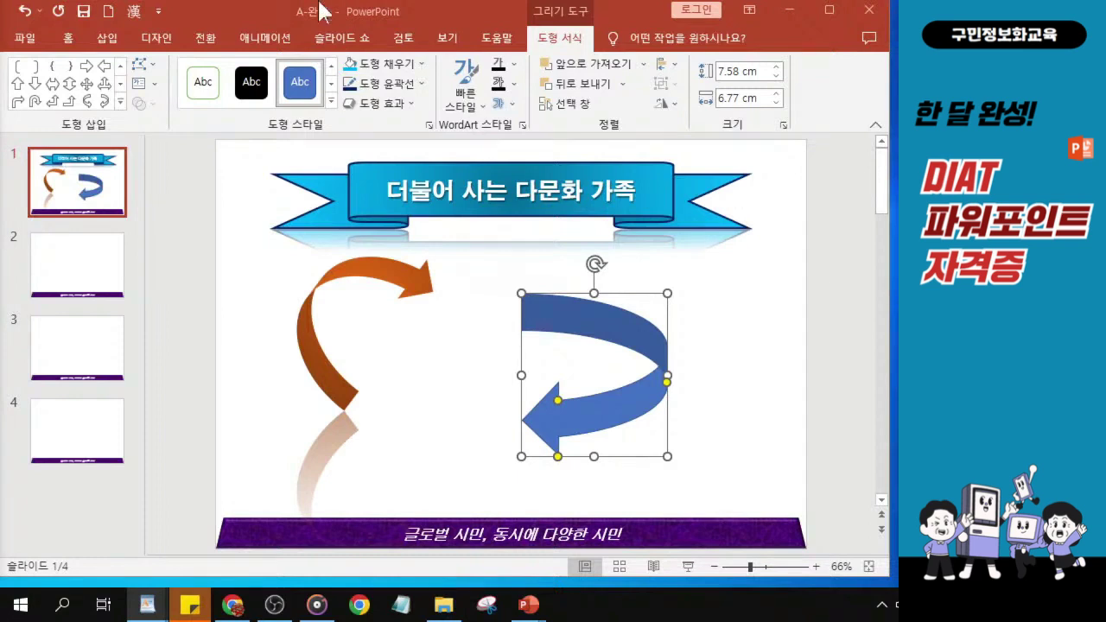
- Give the new curved arrow a gradient fill (그라데이션 채우기) using the blue 강조 1 preset from the fourth row
{"action": "left_click", "coordinate": [383, 69]}
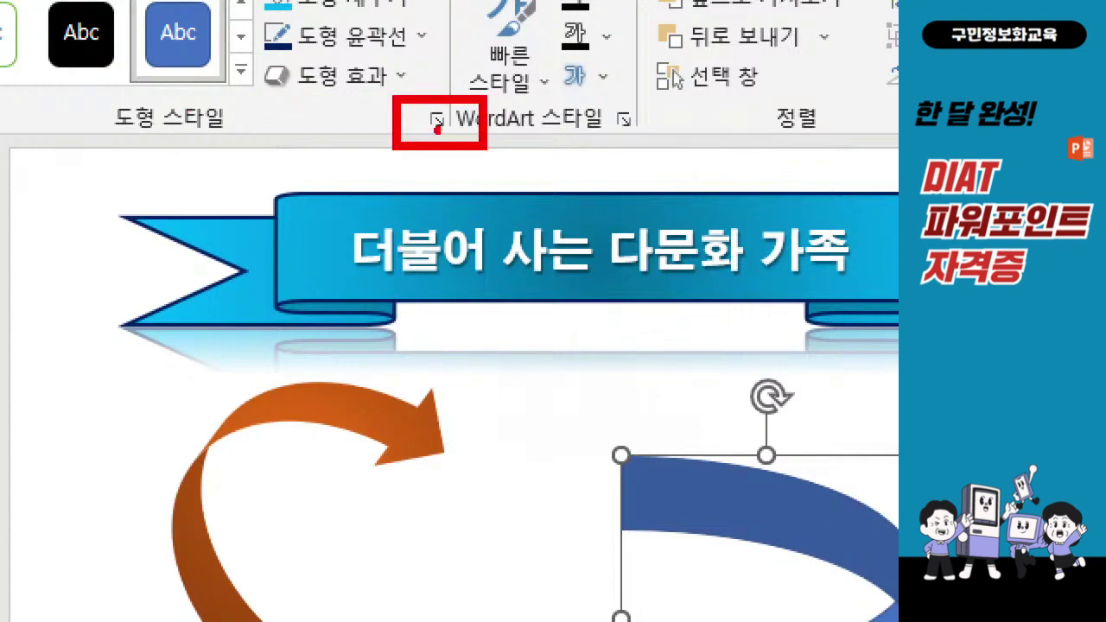
{"action": "left_click_drag", "start_coordinate": [413, 134], "coordinate": [463, 134]}
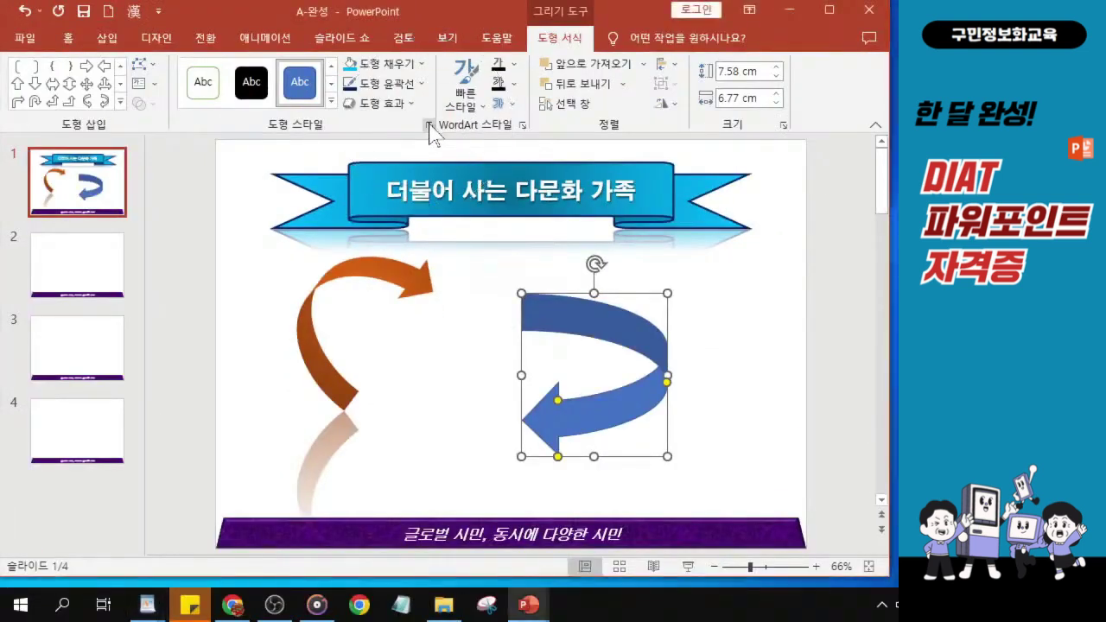
{"action": "left_click", "coordinate": [429, 127]}
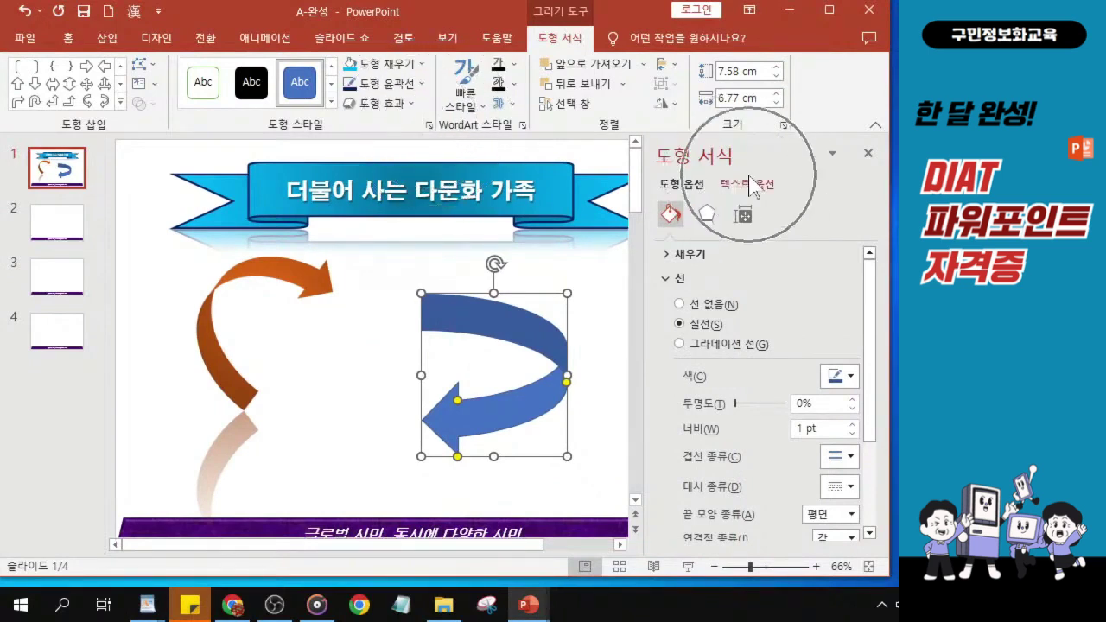
{"action": "left_click_drag", "start_coordinate": [101, 421], "coordinate": [82, 421]}
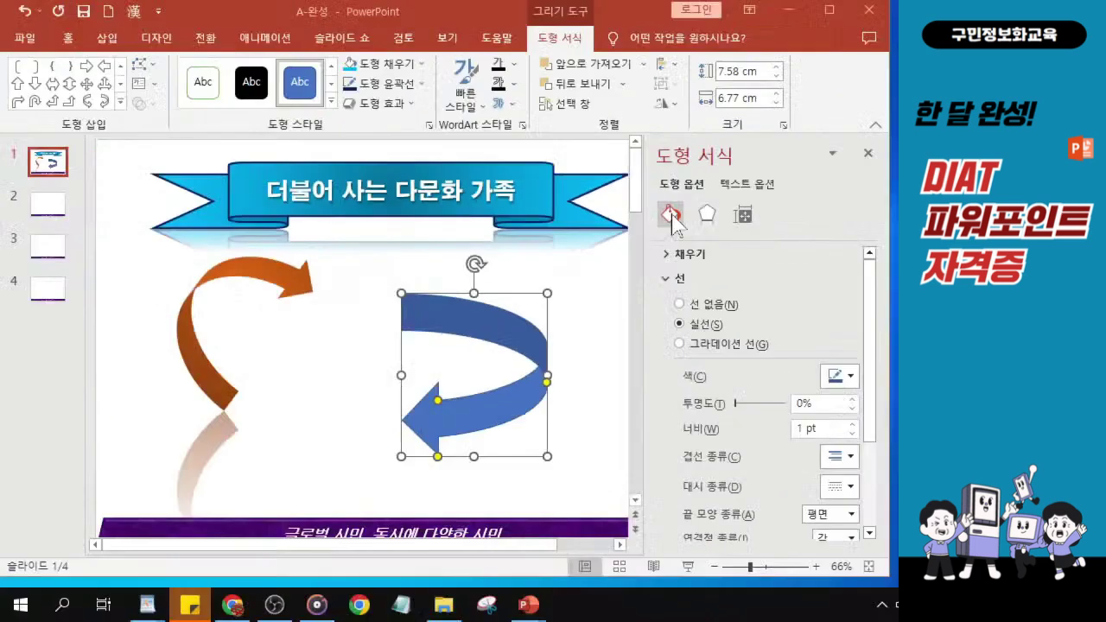
{"action": "left_click", "coordinate": [660, 295]}
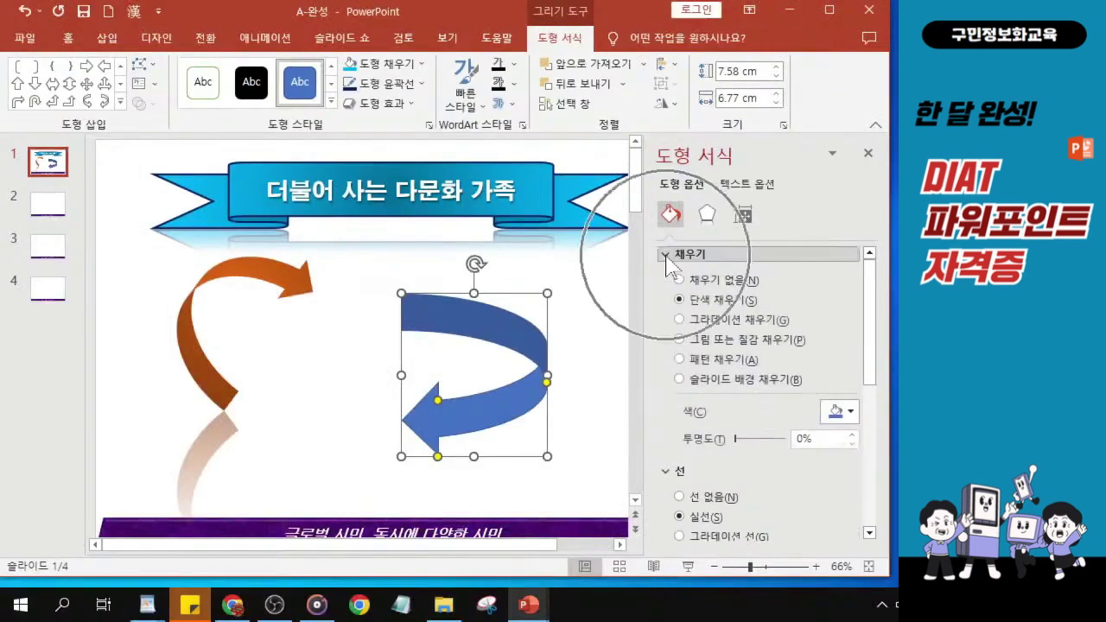
{"action": "left_click", "coordinate": [679, 320]}
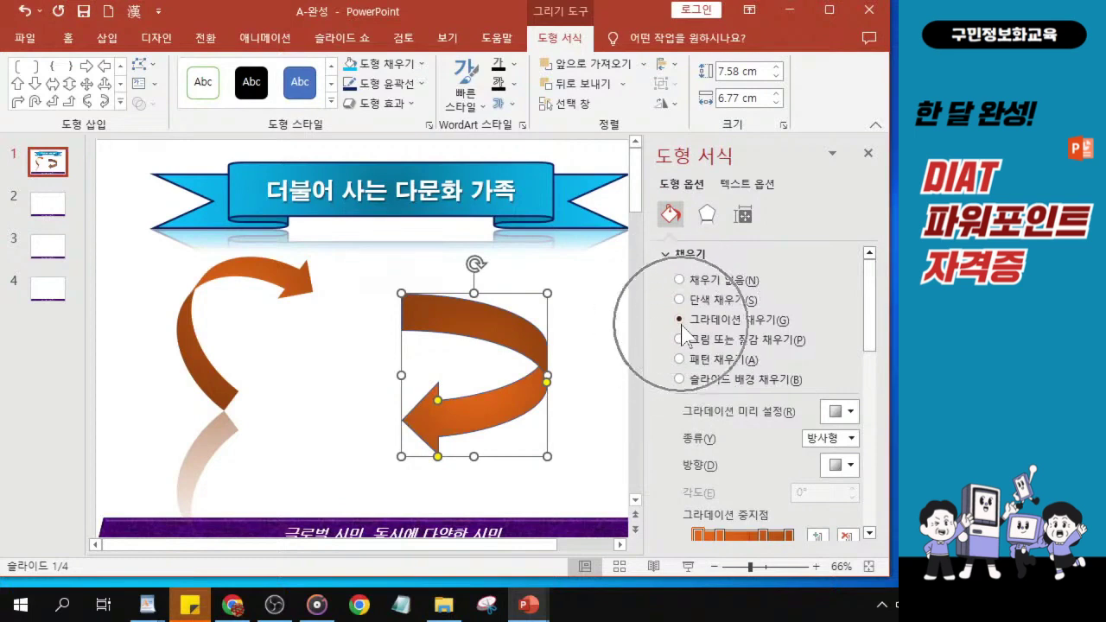
{"action": "left_click_drag", "start_coordinate": [635, 18], "coordinate": [419, 13]}
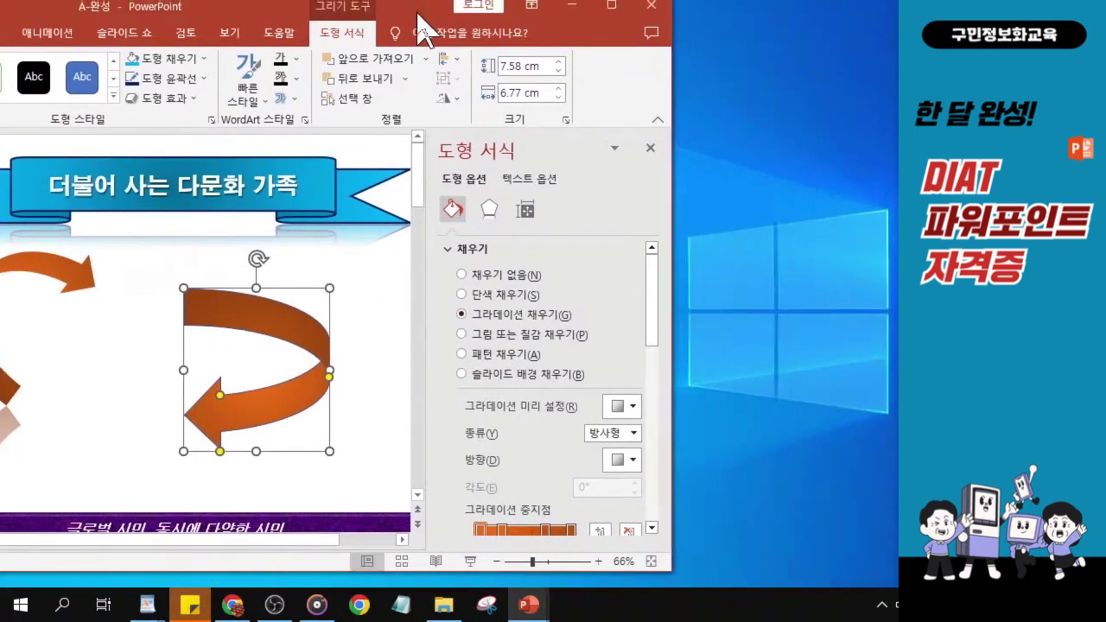
{"action": "left_click", "coordinate": [621, 407]}
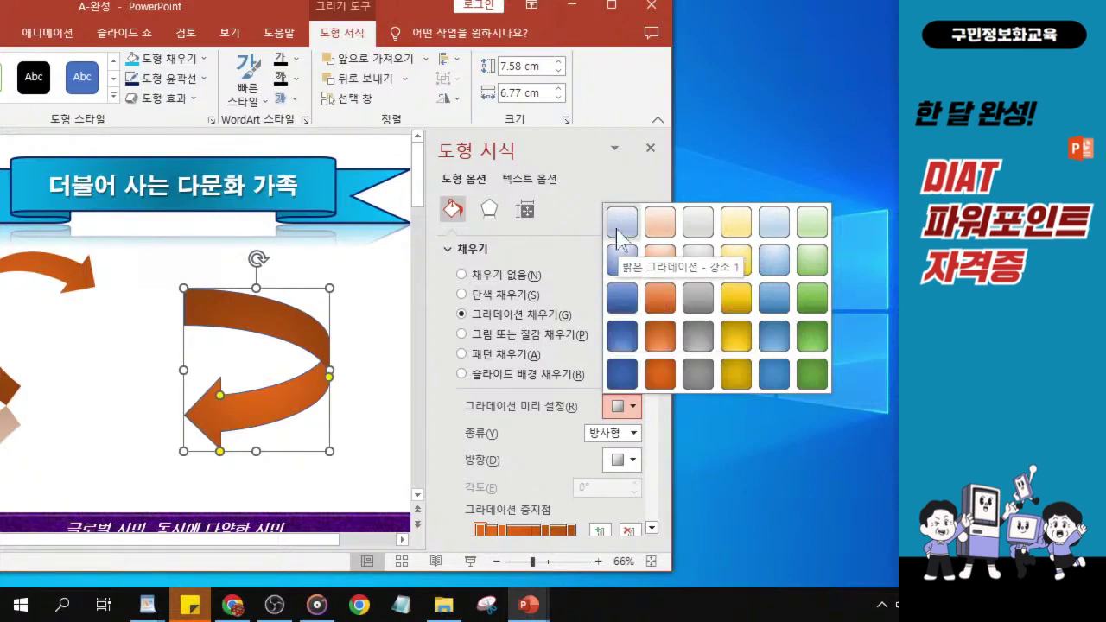
{"action": "left_click", "coordinate": [615, 340]}
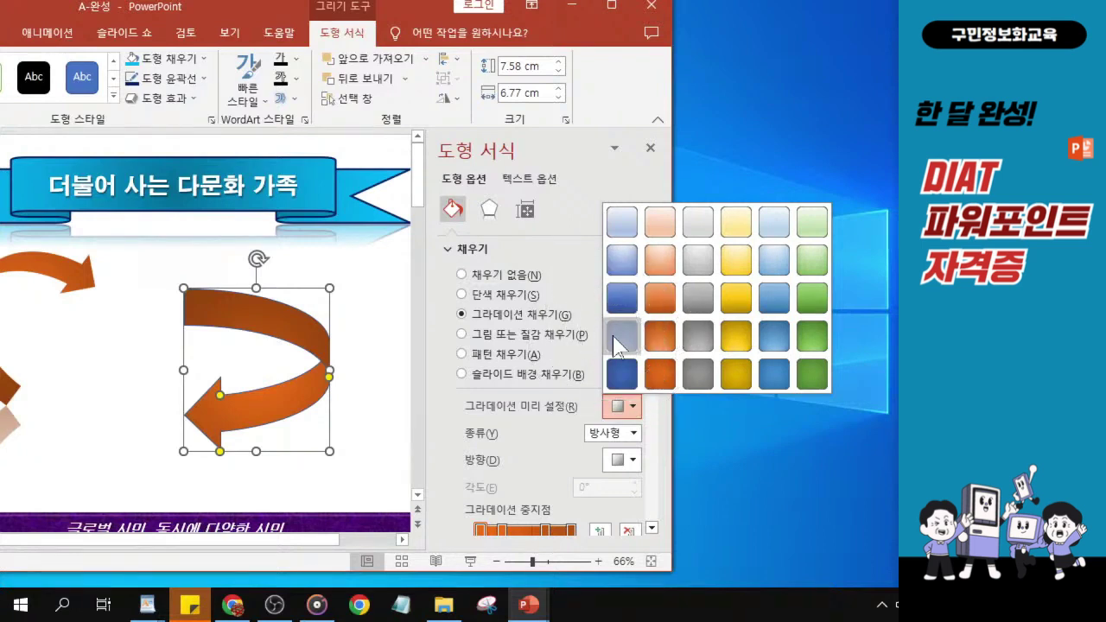
{"action": "left_click", "coordinate": [615, 343]}
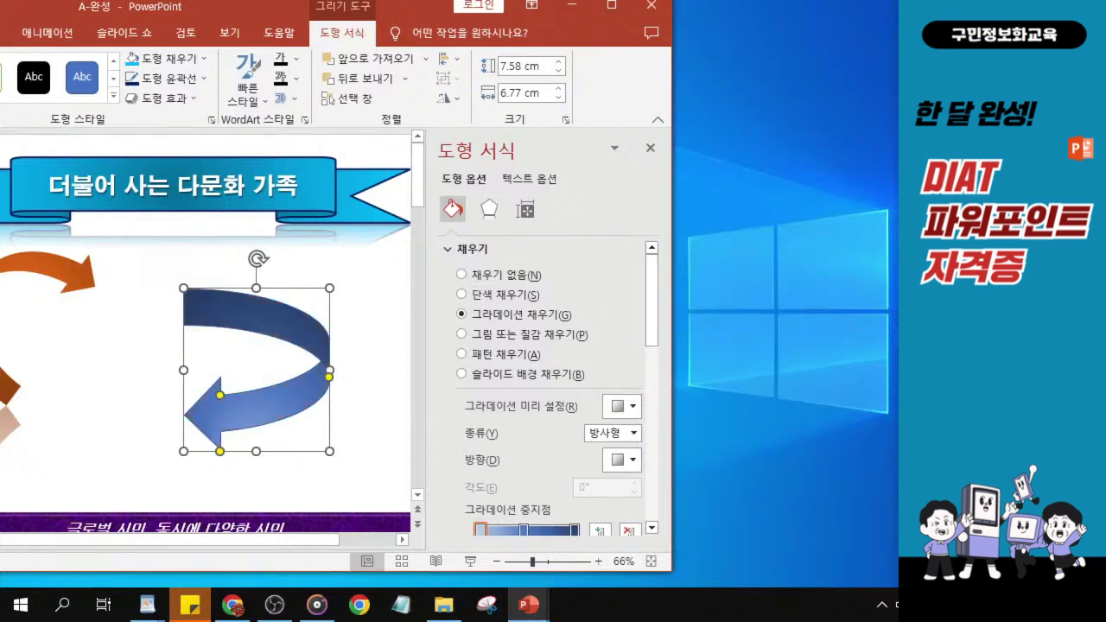
- Set the gradient type (종류) of the blue curved arrow to 경로형
{"action": "left_click", "coordinate": [634, 435]}
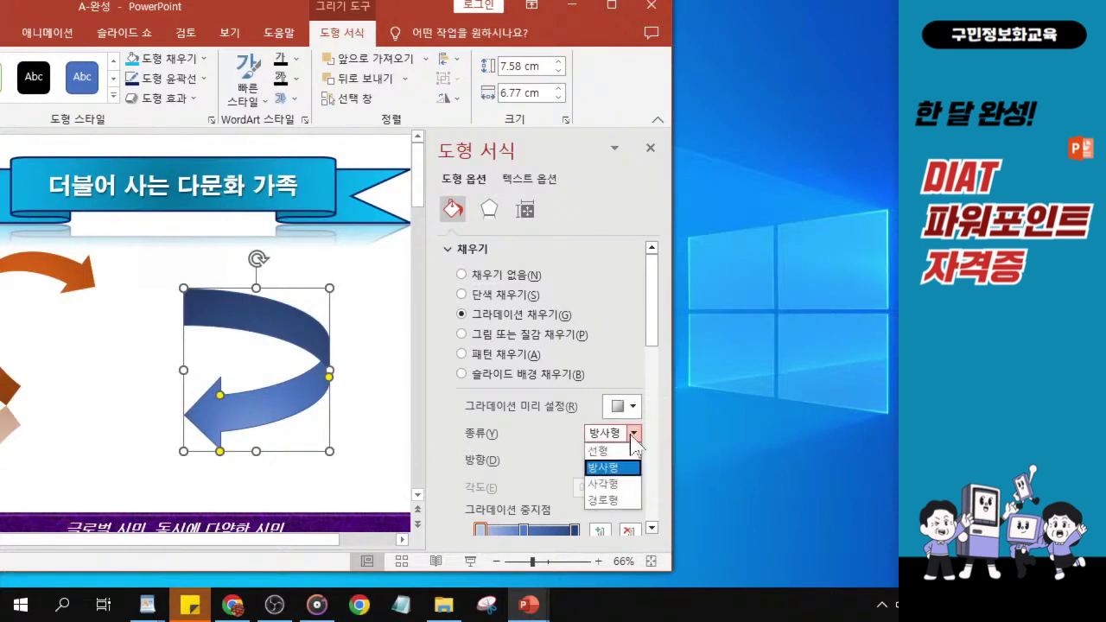
{"action": "left_click", "coordinate": [634, 435]}
{"action": "left_click", "coordinate": [634, 435]}
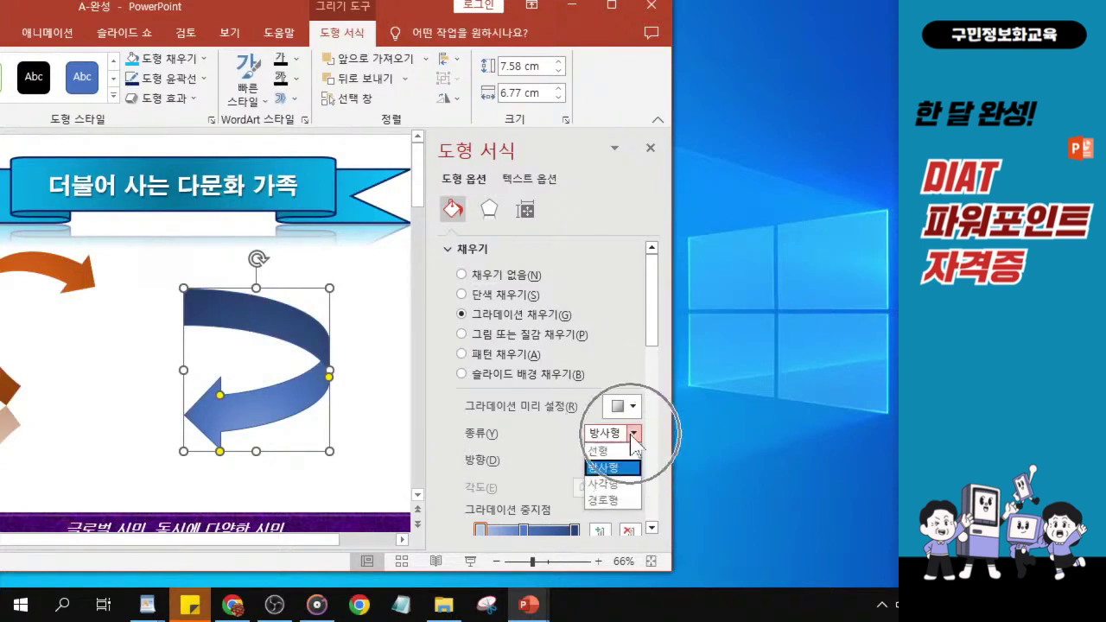
{"action": "left_click", "coordinate": [625, 501]}
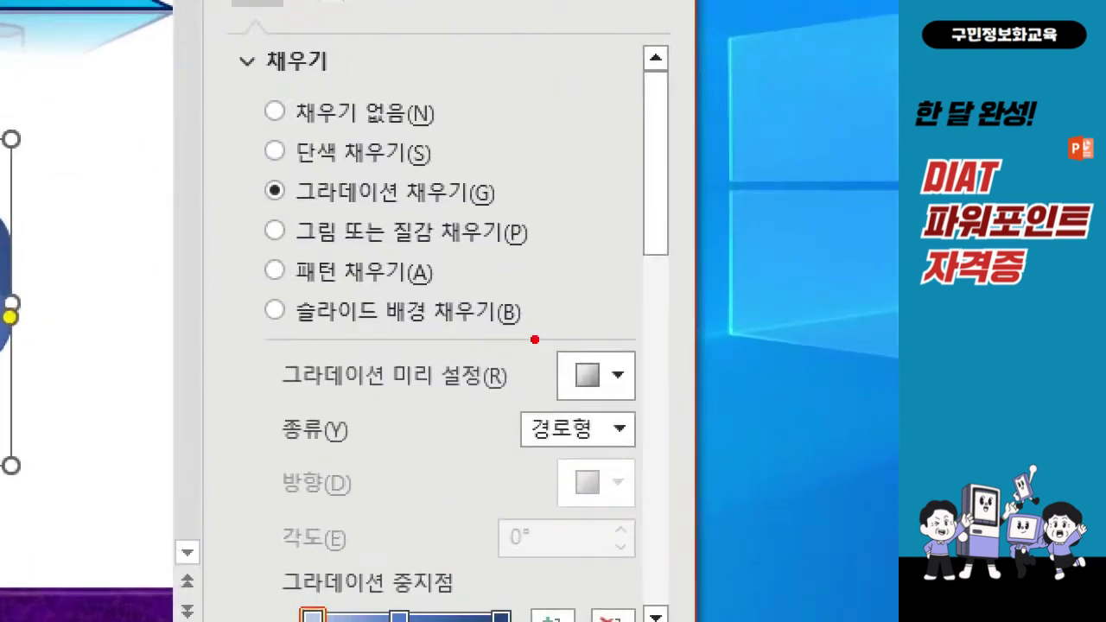
{"action": "left_click_drag", "start_coordinate": [587, 387], "coordinate": [587, 441]}
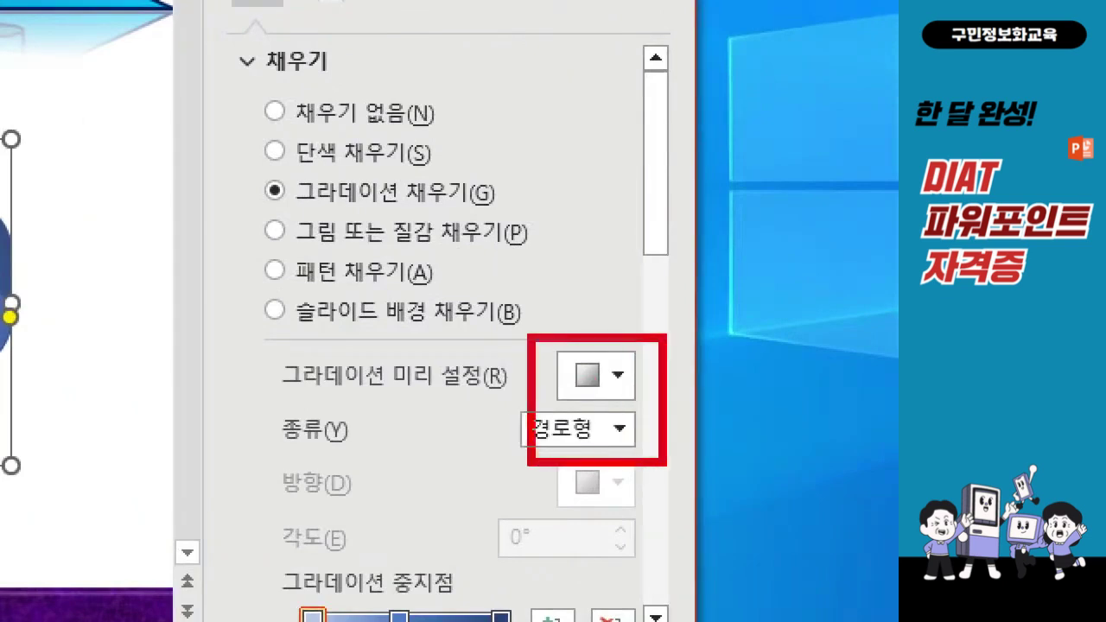
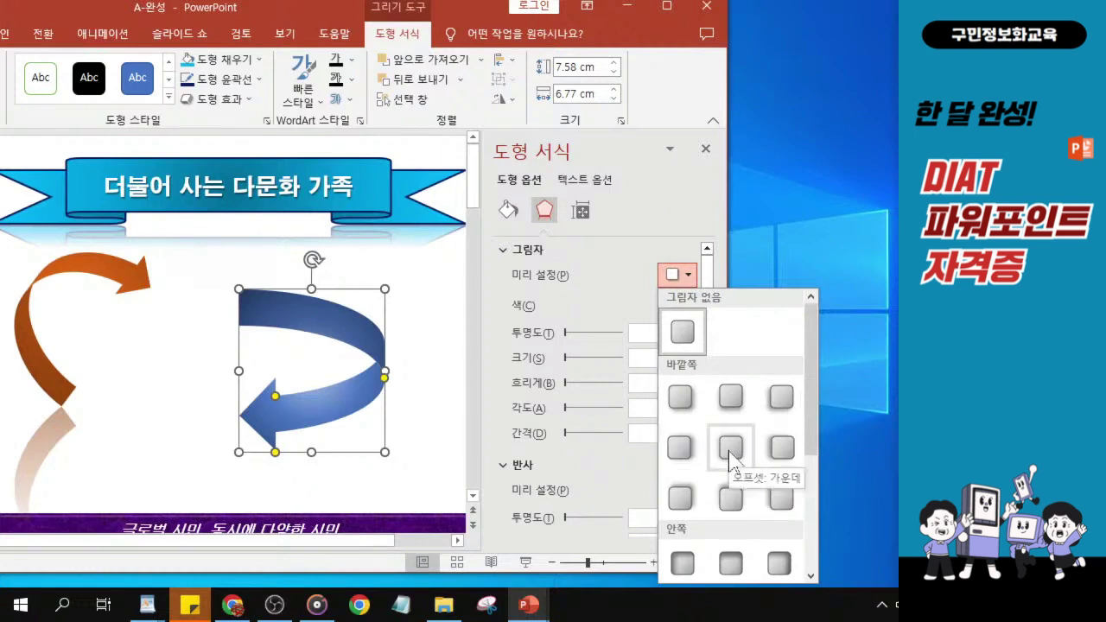
- Apply the outer shadow preset 오프셋: 가운데 to the blue curved arrow and move the window back into place
{"action": "left_click", "coordinate": [730, 451]}
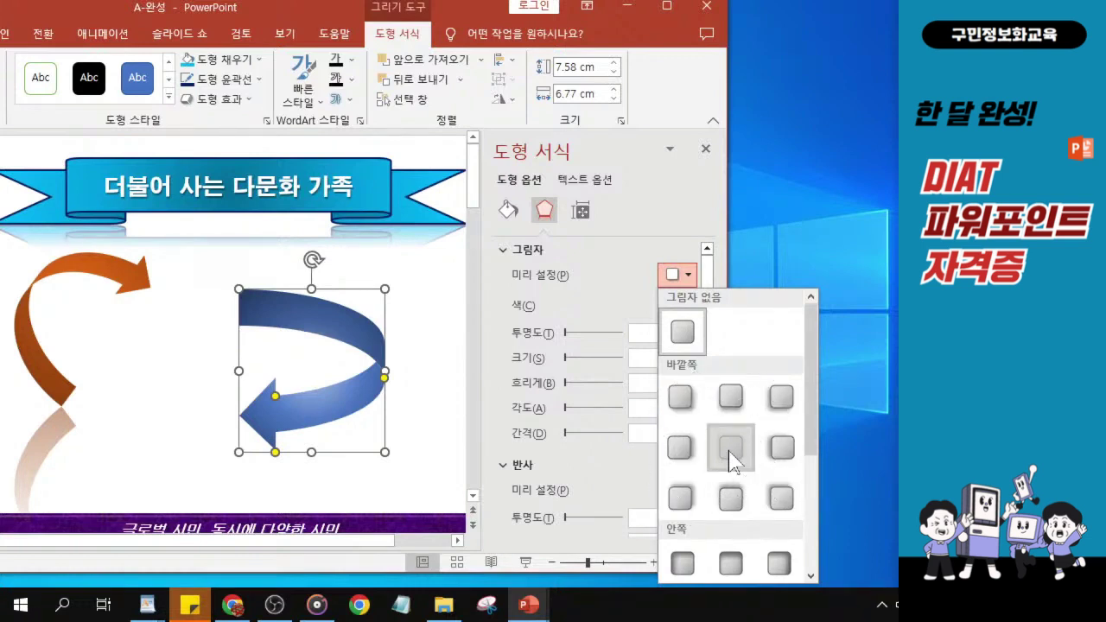
{"action": "left_click", "coordinate": [730, 461]}
{"action": "left_click_drag", "start_coordinate": [264, 9], "coordinate": [431, 21]}
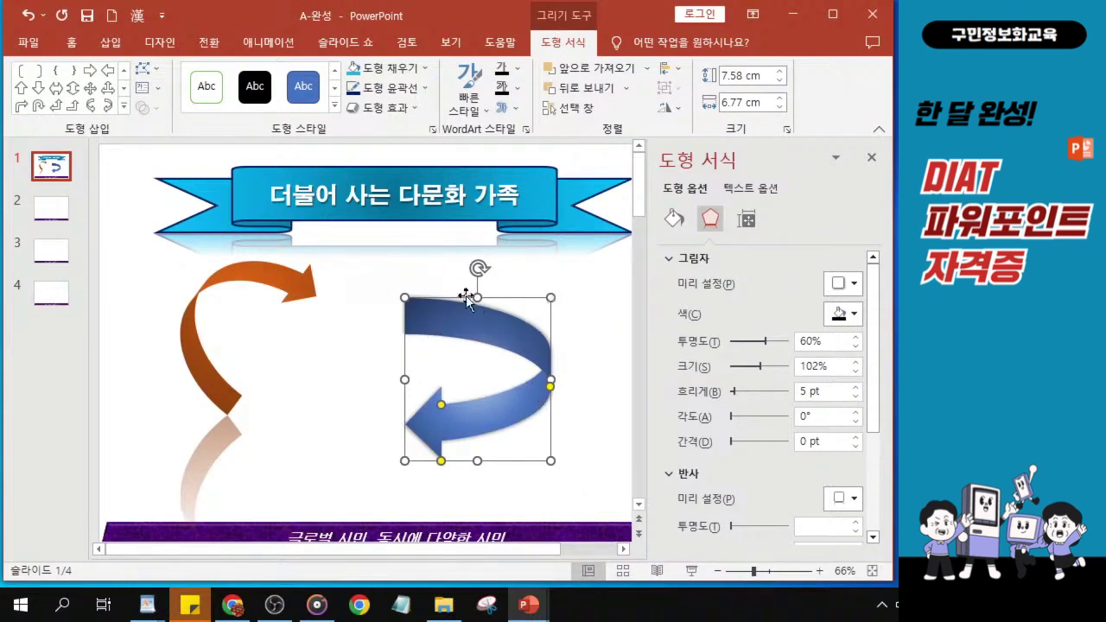
- Resize the blue curved arrow to about 8.1 cm high and 4.96 cm wide and move it closer to the orange arrow
{"action": "left_click_drag", "start_coordinate": [404, 297], "coordinate": [445, 287]}
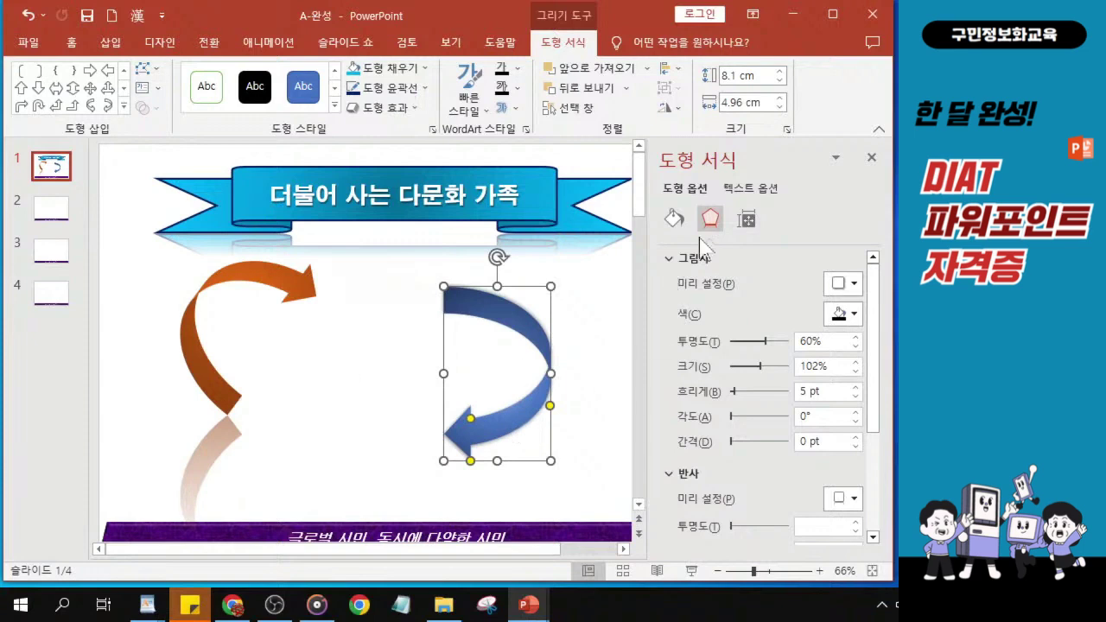
{"action": "left_click", "coordinate": [872, 158]}
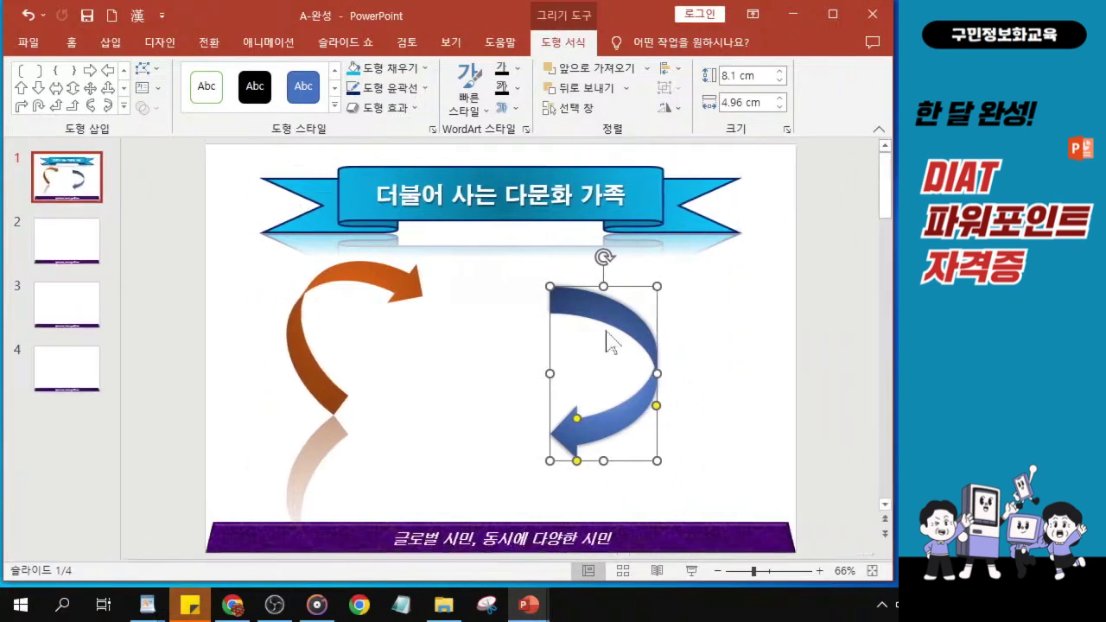
{"action": "left_click_drag", "start_coordinate": [642, 337], "coordinate": [591, 347]}
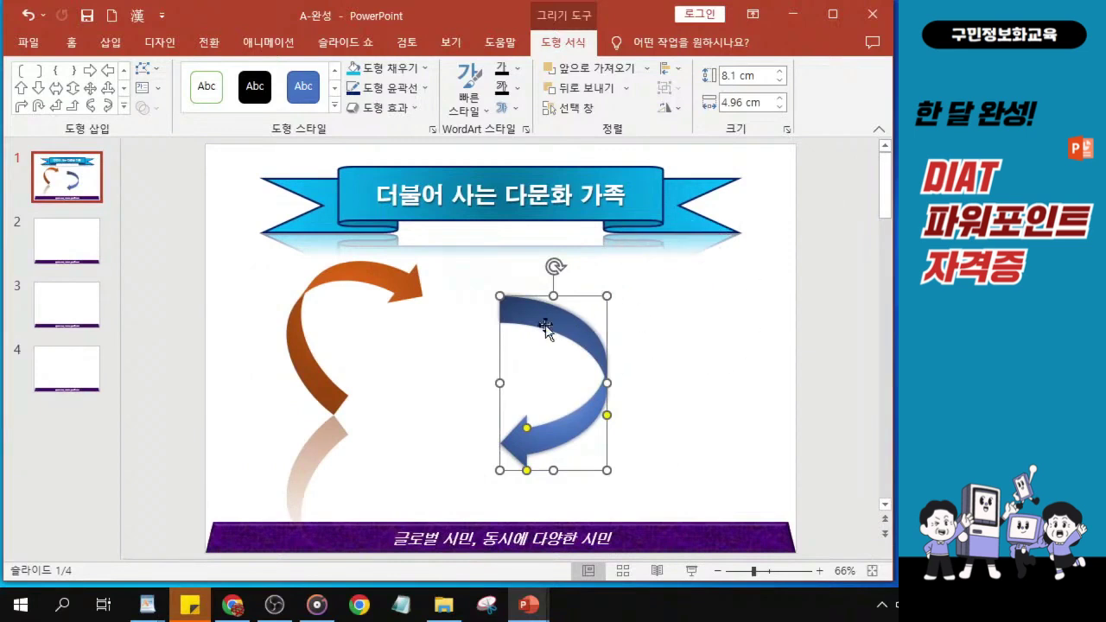
{"action": "left_click_drag", "start_coordinate": [565, 323], "coordinate": [521, 330]}
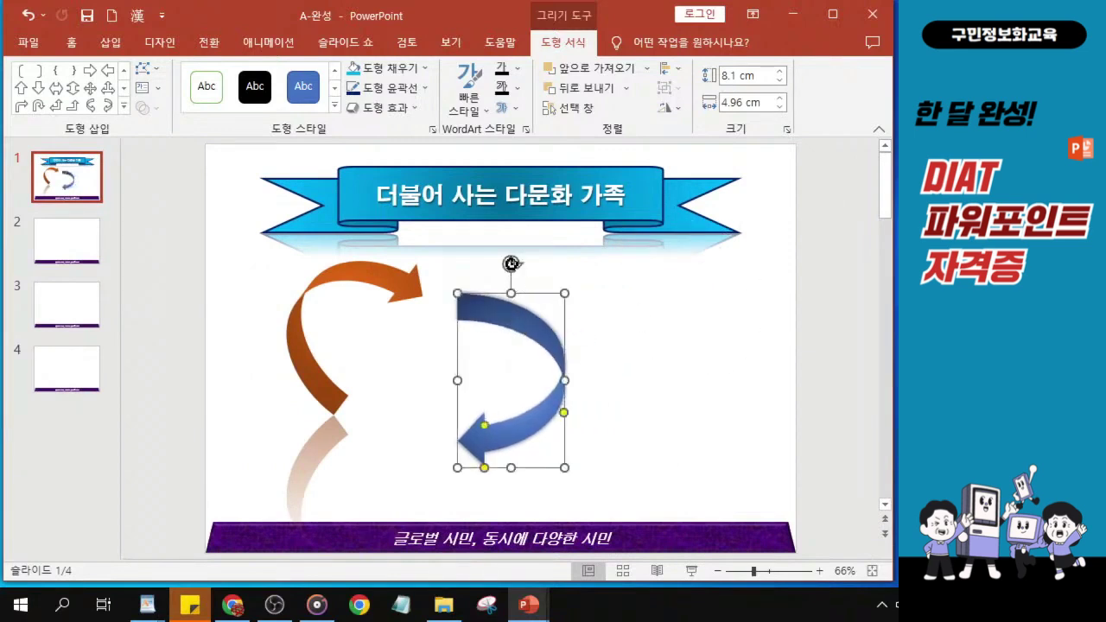
- Rotate the blue arrow clockwise, narrow it to about 4.39 cm and place it at the lower right of the orange arrow
{"action": "left_click_drag", "start_coordinate": [511, 264], "coordinate": [581, 288]}
{"action": "left_click_drag", "start_coordinate": [563, 361], "coordinate": [573, 418]}
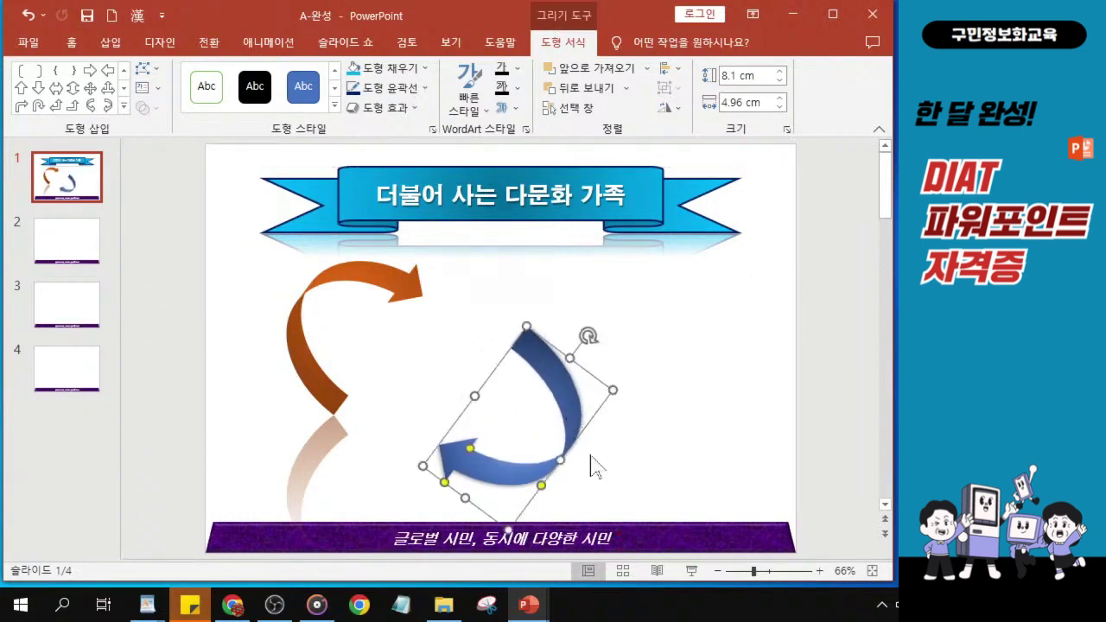
{"action": "left_click_drag", "start_coordinate": [561, 462], "coordinate": [549, 453]}
{"action": "left_click", "coordinate": [553, 465]}
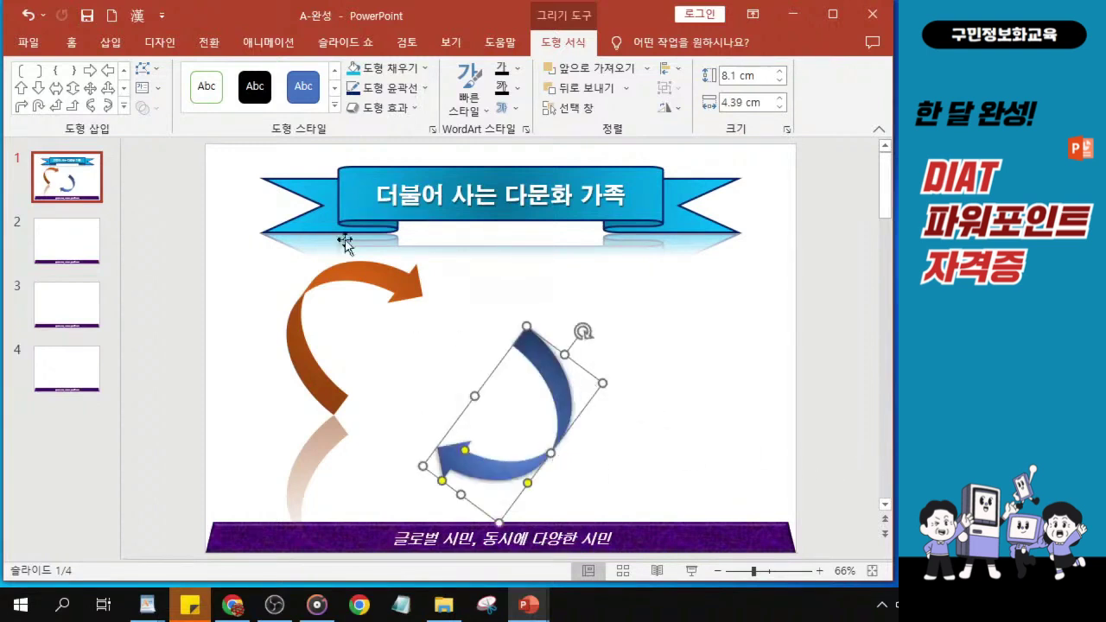
{"action": "left_click_drag", "start_coordinate": [556, 440], "coordinate": [560, 448]}
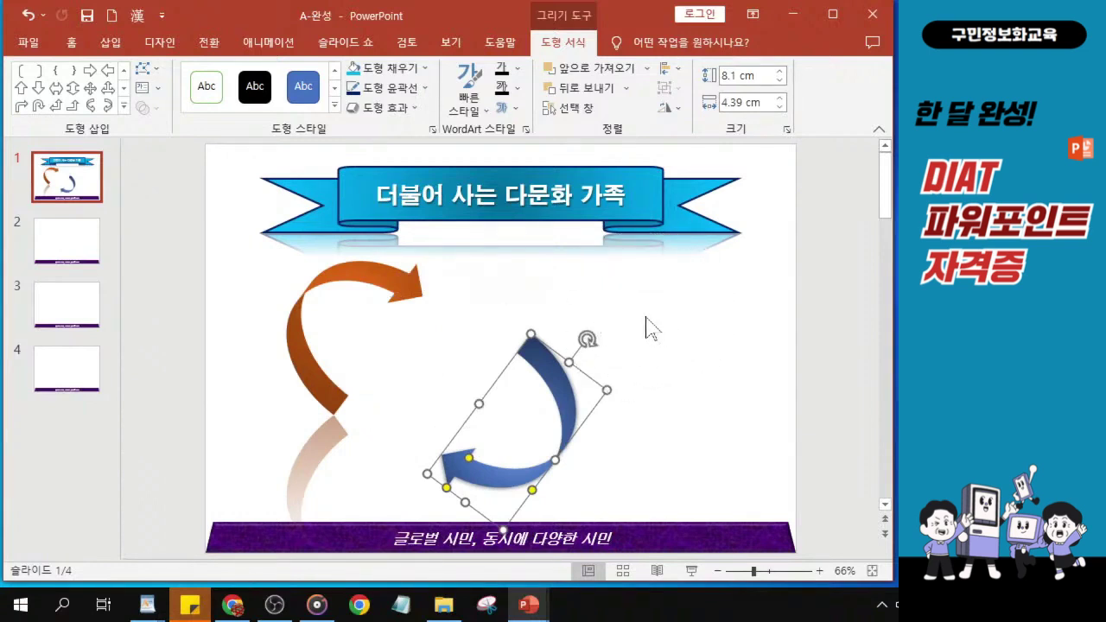
- Start inserting a picture from this device onto slide 1
{"action": "key", "text": "alt+Tab"}
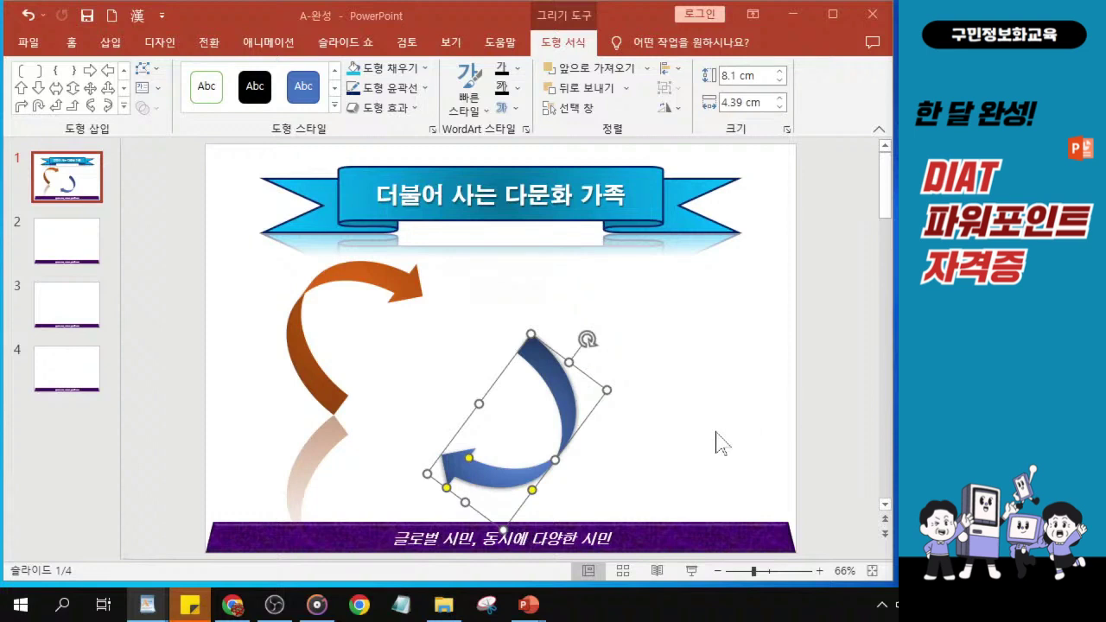
{"action": "left_click", "coordinate": [111, 43]}
{"action": "left_click", "coordinate": [110, 44]}
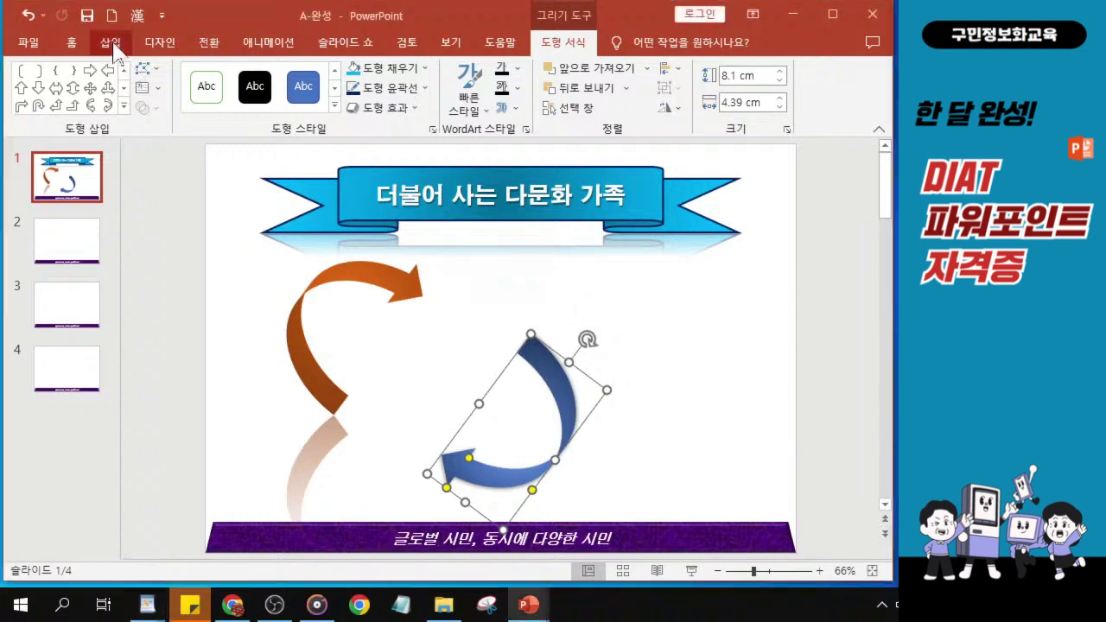
{"action": "left_click", "coordinate": [113, 48]}
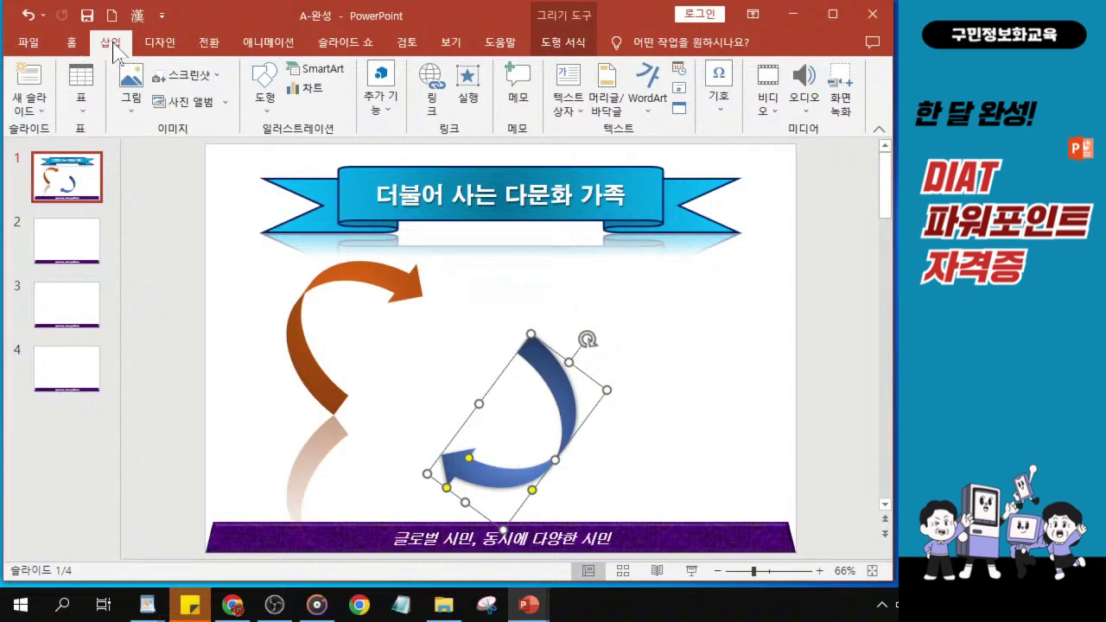
{"action": "left_click", "coordinate": [138, 111]}
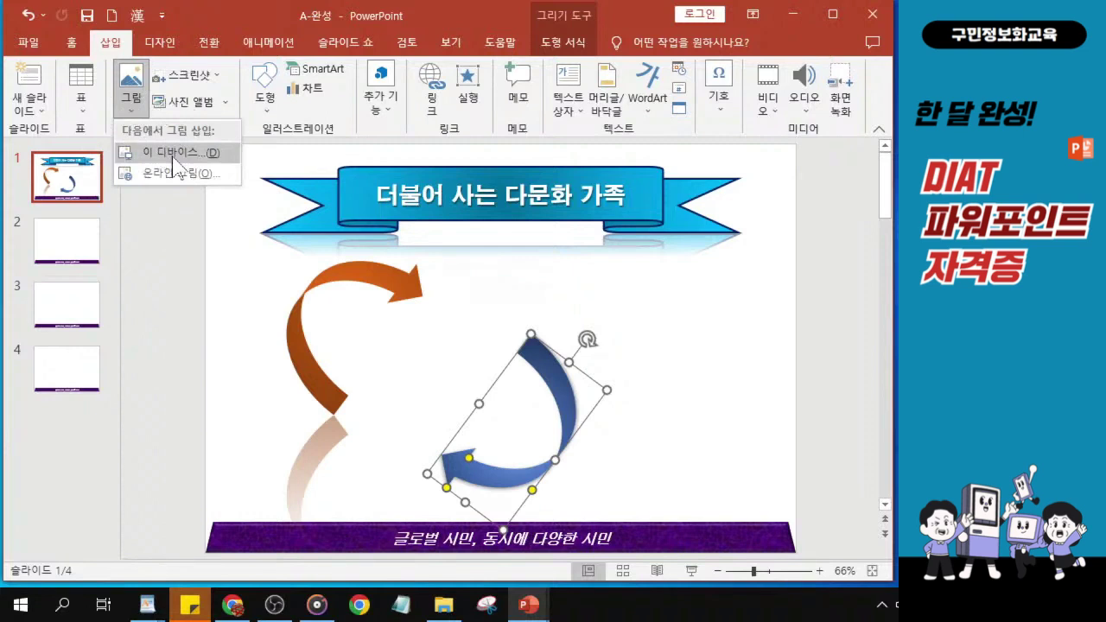
{"action": "left_click", "coordinate": [173, 156]}
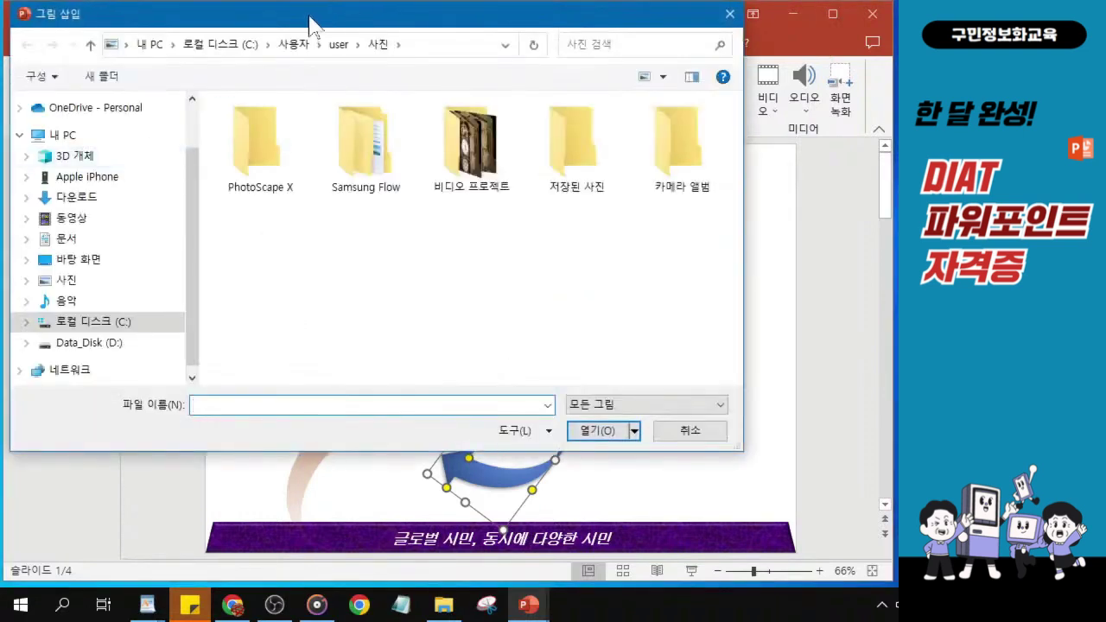
- Browse to the DIAT파워포인트_예제 folder inside the KAIT folder on the desktop (바탕 화면)
{"action": "left_click", "coordinate": [130, 287]}
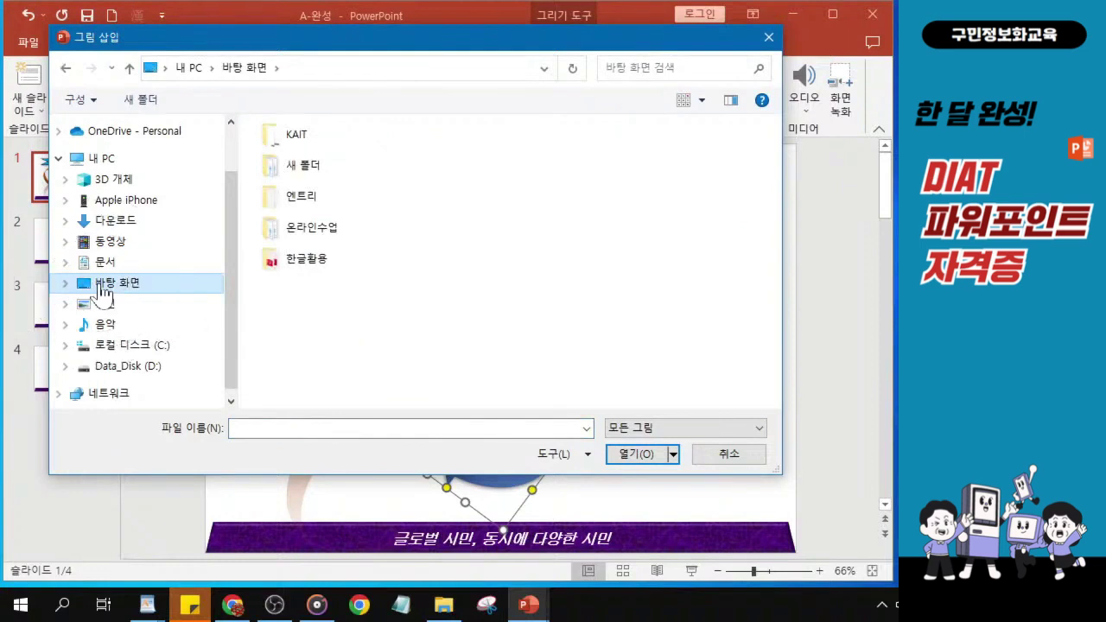
{"action": "left_click", "coordinate": [294, 140]}
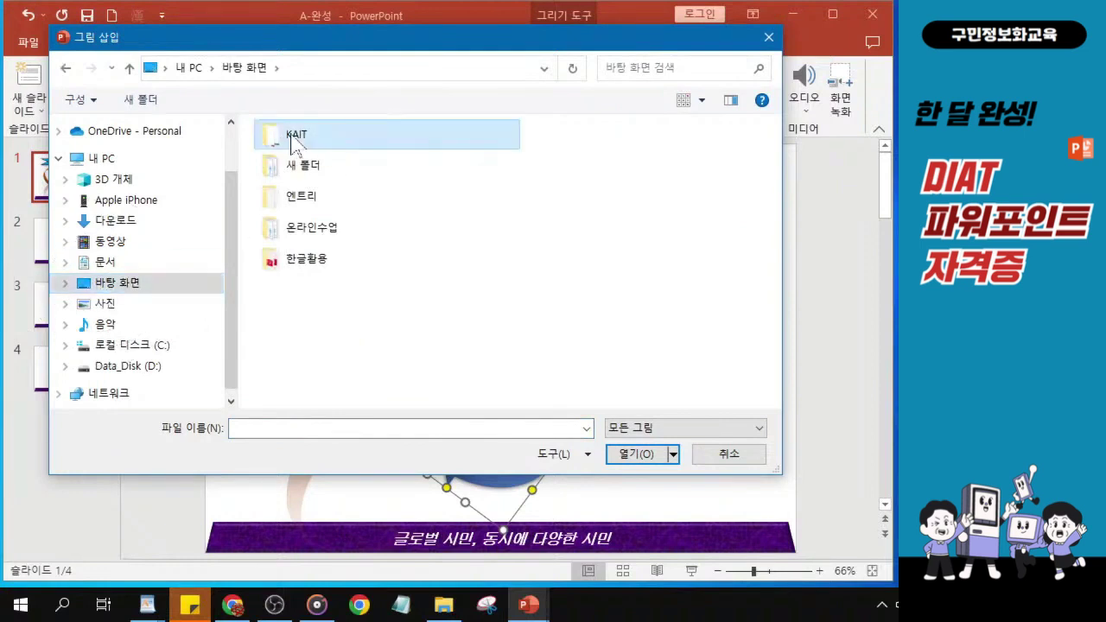
{"action": "left_click", "coordinate": [294, 137]}
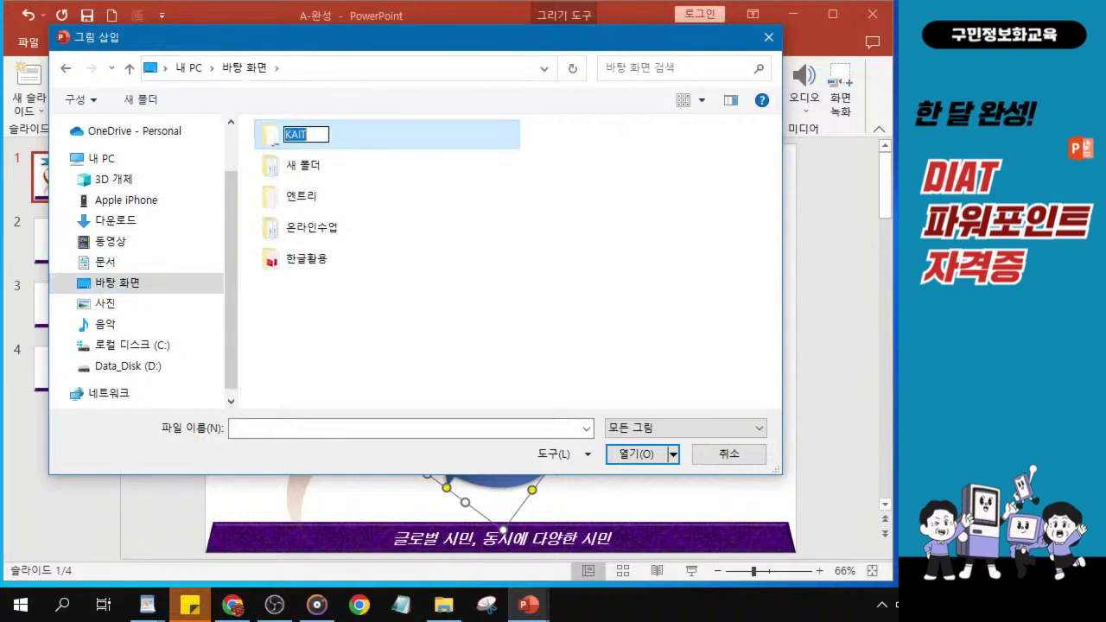
{"action": "key", "text": "Escape"}
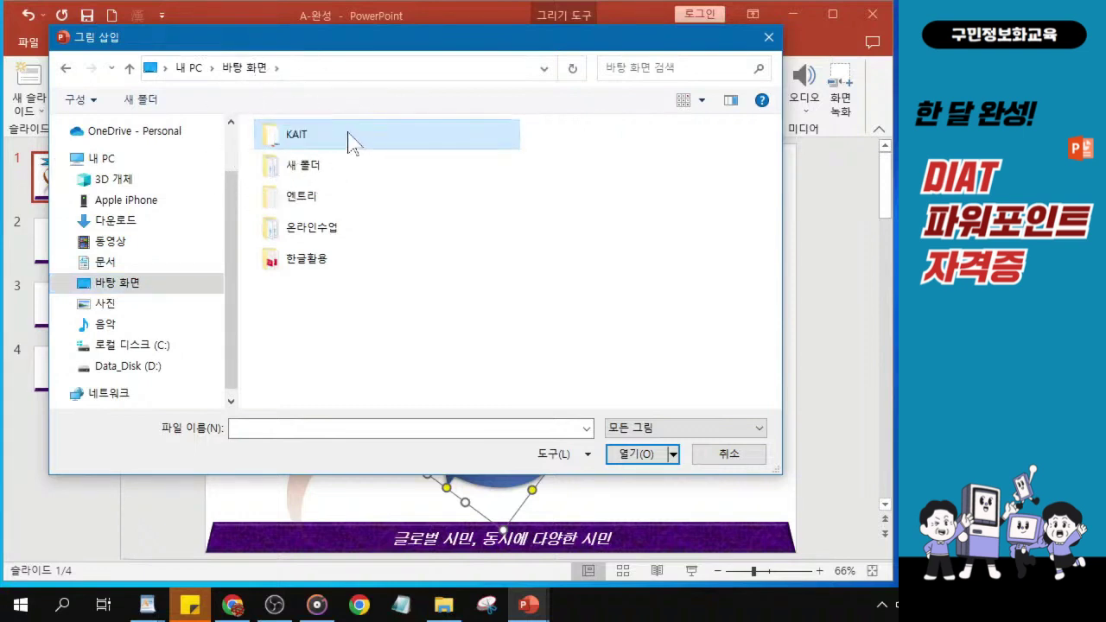
{"action": "double_click", "coordinate": [350, 143]}
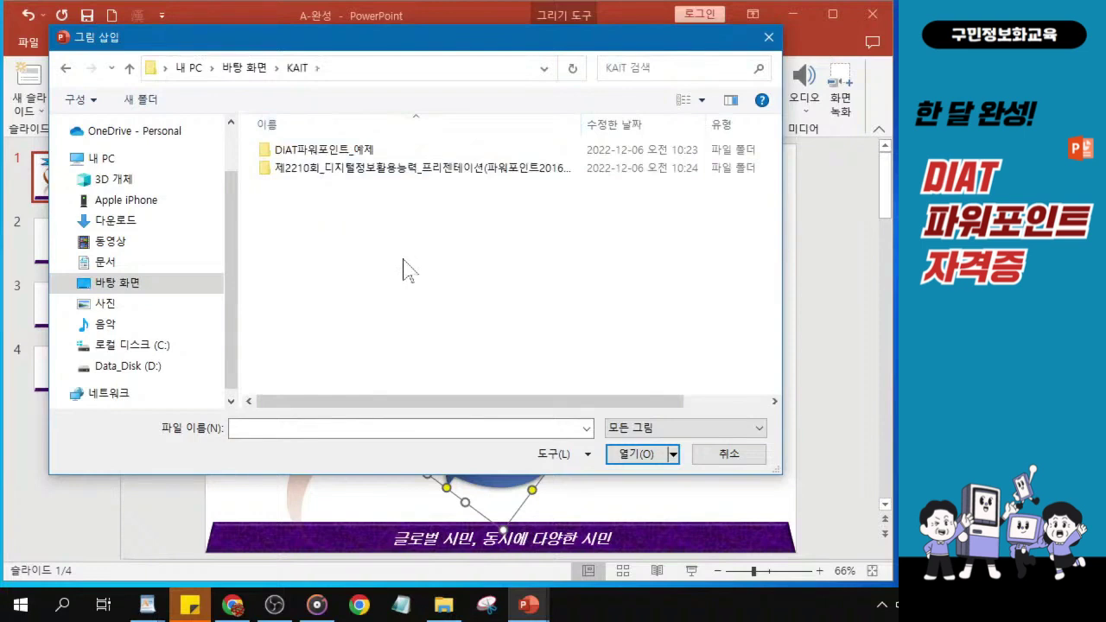
{"action": "left_click", "coordinate": [332, 151]}
{"action": "key", "text": "ctrl"}
{"action": "key", "text": "ctrl"}
{"action": "key", "text": "ctrl"}
{"action": "key", "text": "ctrl"}
{"action": "key", "text": "ctrl"}
{"action": "key", "text": "ctrl"}
{"action": "key", "text": "ctrl"}
{"action": "key", "text": "ctrl"}
{"action": "key", "text": "ctrl"}
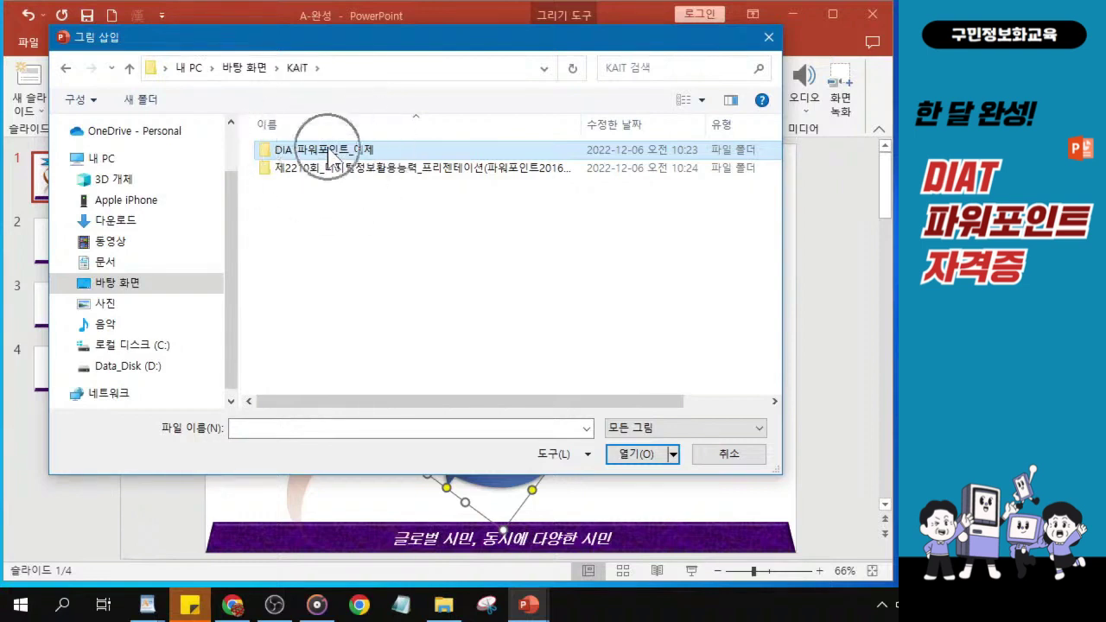
{"action": "key", "text": "ctrl"}
{"action": "key", "text": "ctrl"}
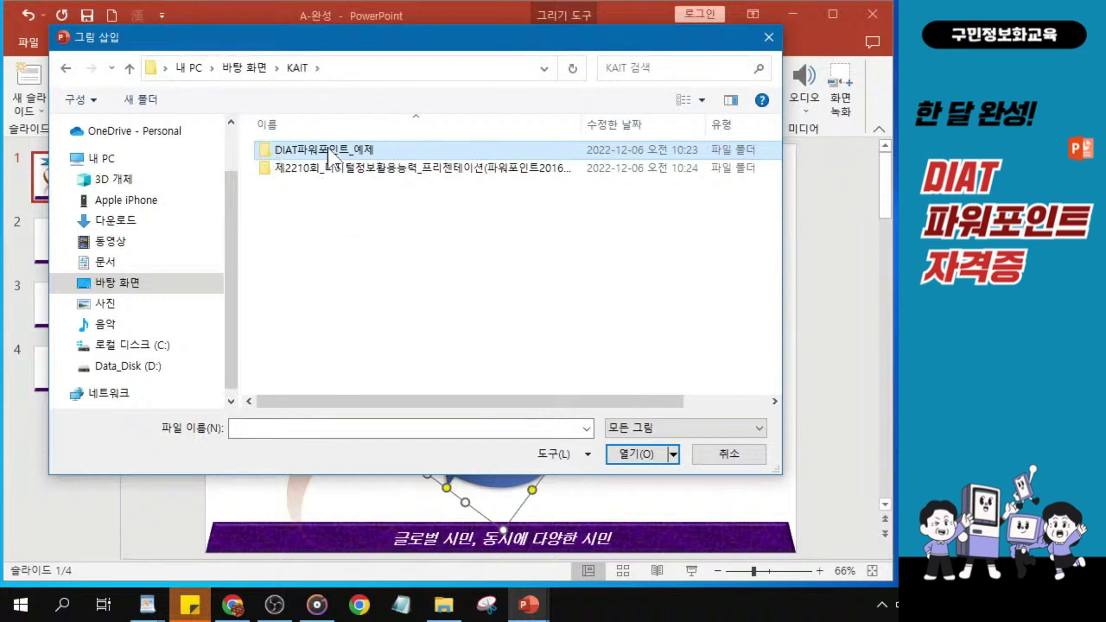
{"action": "double_click", "coordinate": [331, 151]}
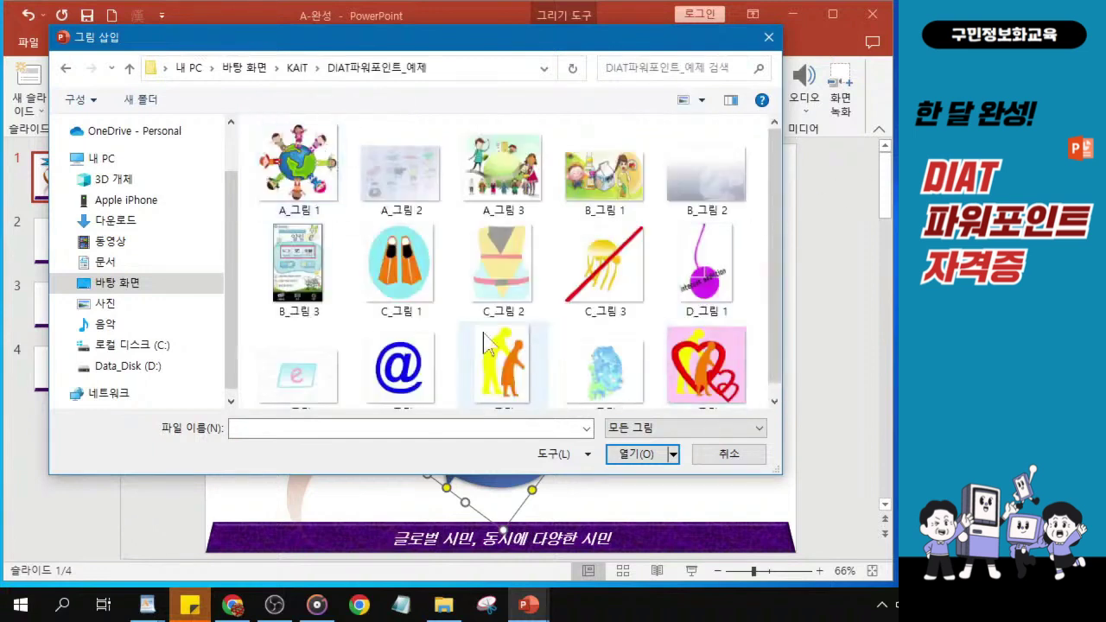
- Insert the picture A_그림 1 onto the slide
{"action": "left_click", "coordinate": [303, 169]}
{"action": "key", "text": "ctrl"}
{"action": "key", "text": "ctrl"}
{"action": "key", "text": "ctrl"}
{"action": "key", "text": "ctrl"}
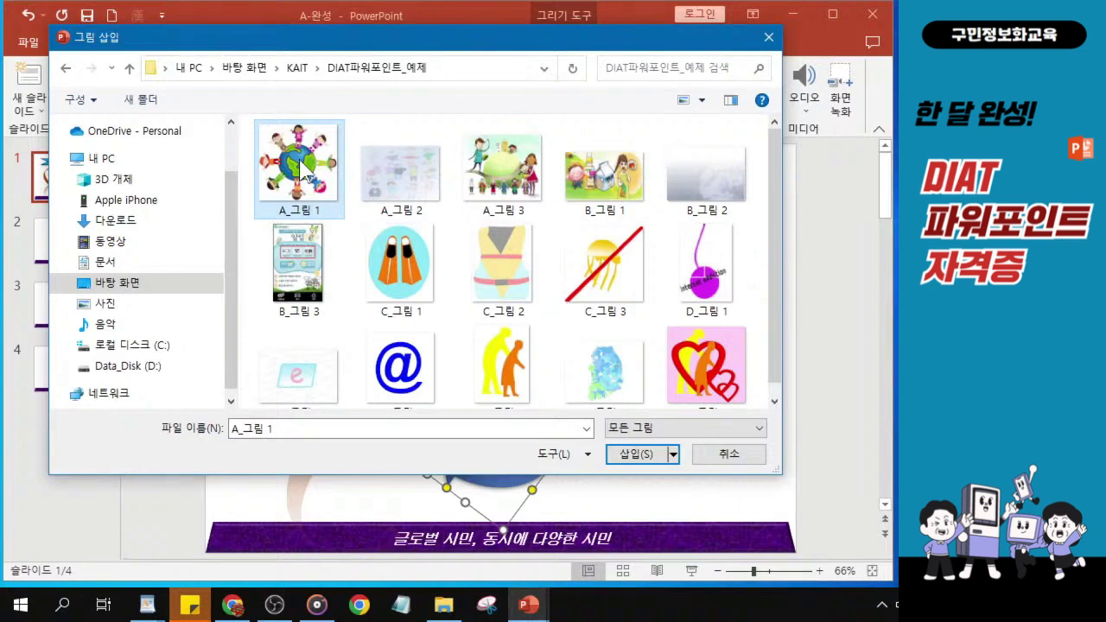
{"action": "key", "text": "ctrl"}
{"action": "key", "text": "ctrl"}
{"action": "key", "text": "ctrl"}
{"action": "key", "text": "ctrl"}
{"action": "key", "text": "ctrl"}
{"action": "key", "text": "ctrl"}
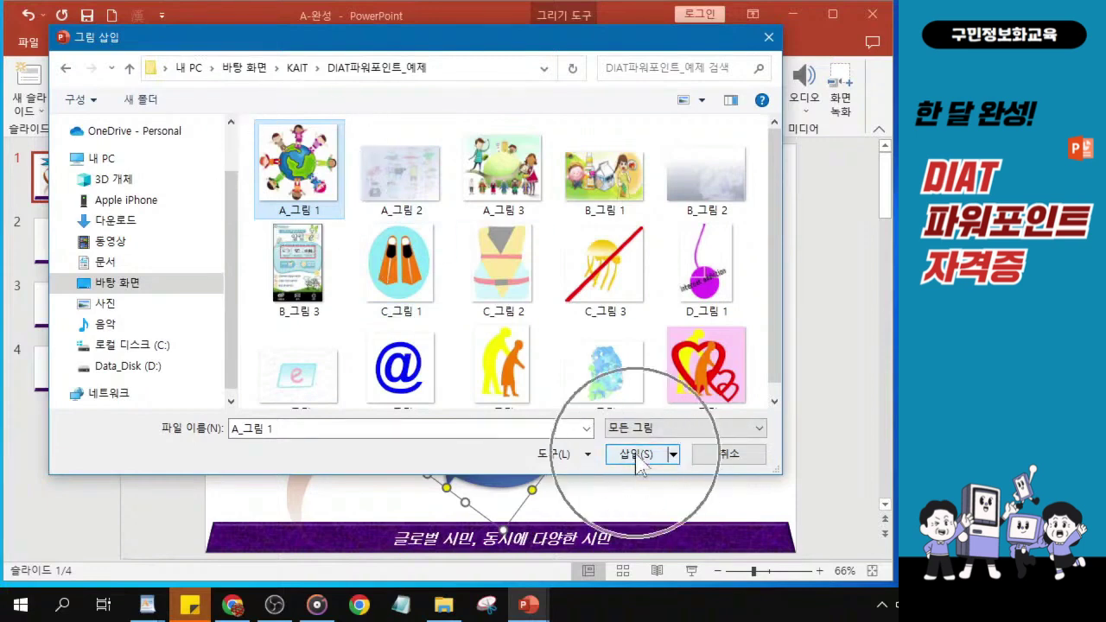
{"action": "left_click", "coordinate": [637, 456]}
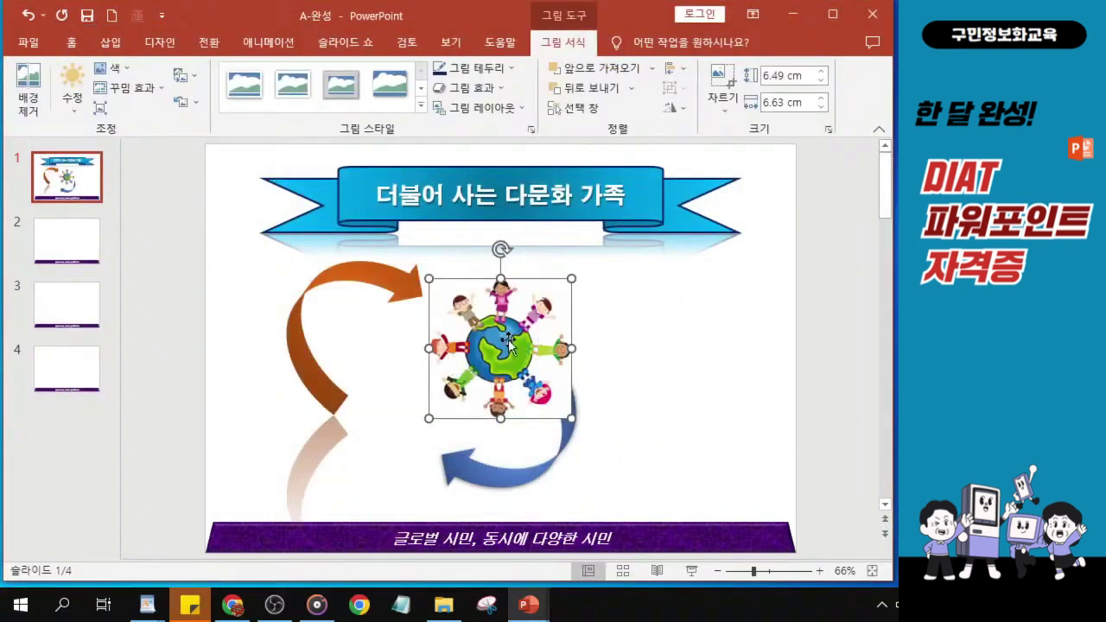
- Turn off the locked aspect ratio (가로 세로 비율 고정) of the globe picture and set its height and width to 6 cm each
{"action": "scroll", "coordinate": [508, 342], "scroll_direction": "up", "scroll_amount": 4}
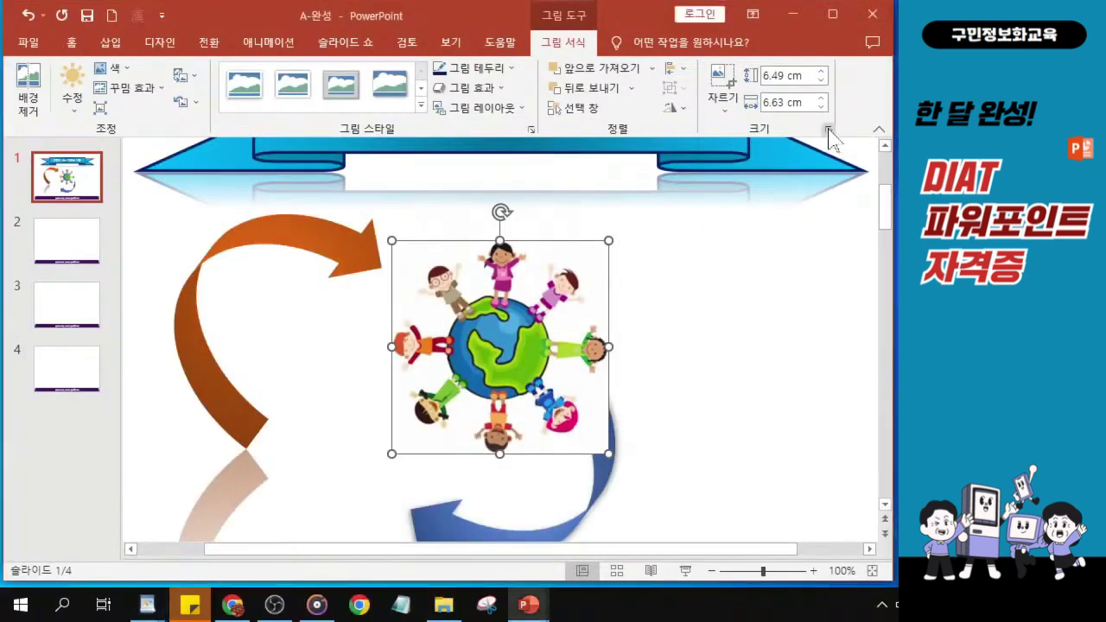
{"action": "left_click", "coordinate": [828, 129]}
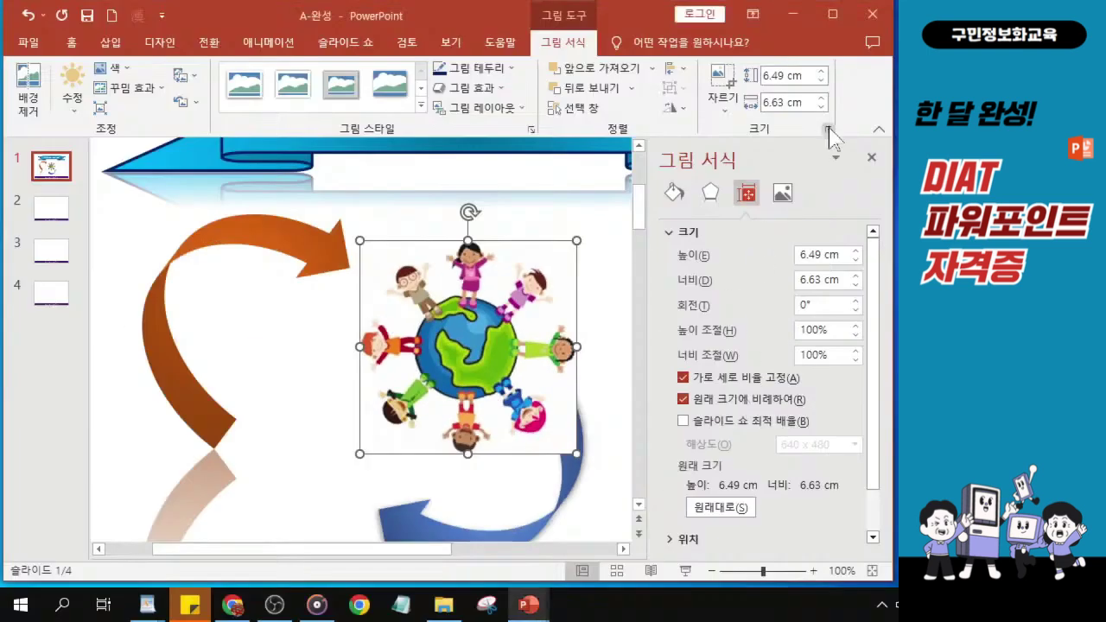
{"action": "left_click", "coordinate": [828, 130]}
{"action": "left_click", "coordinate": [684, 379]}
{"action": "left_click", "coordinate": [804, 255]}
{"action": "double_click", "coordinate": [803, 255]}
{"action": "type", "text": "6"}
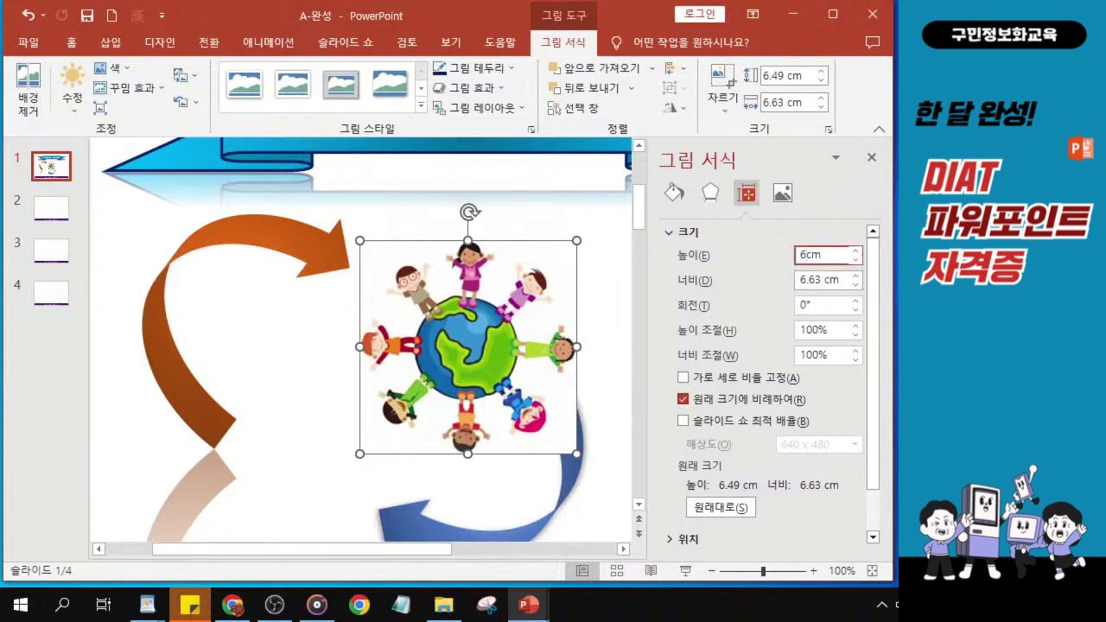
{"action": "key", "text": "Tab"}
{"action": "type", "text": "6"}
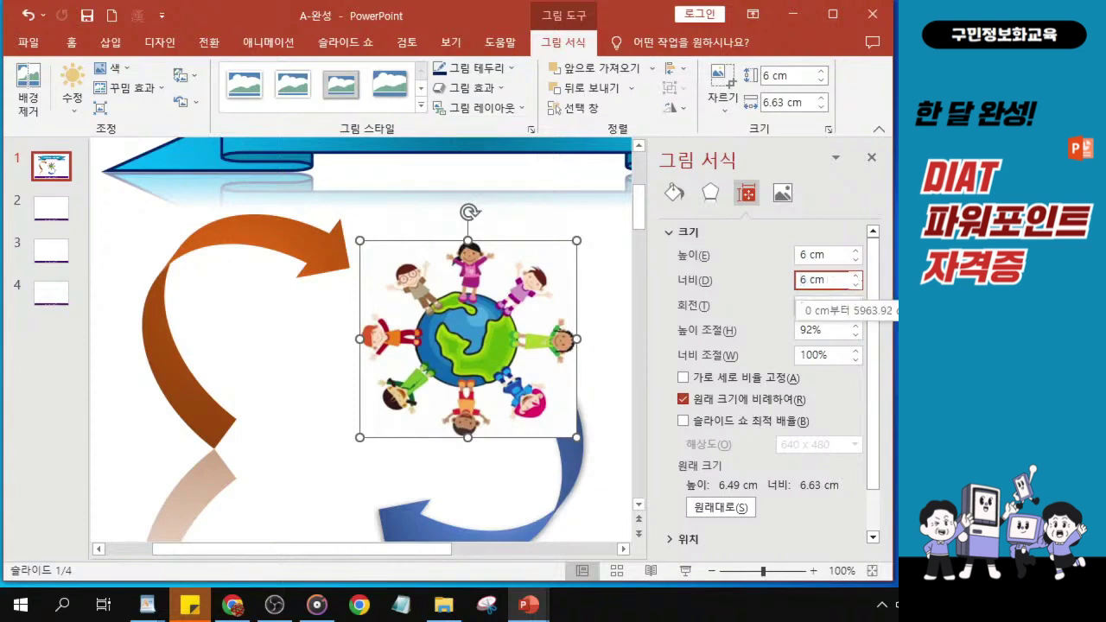
{"action": "key", "text": "Return"}
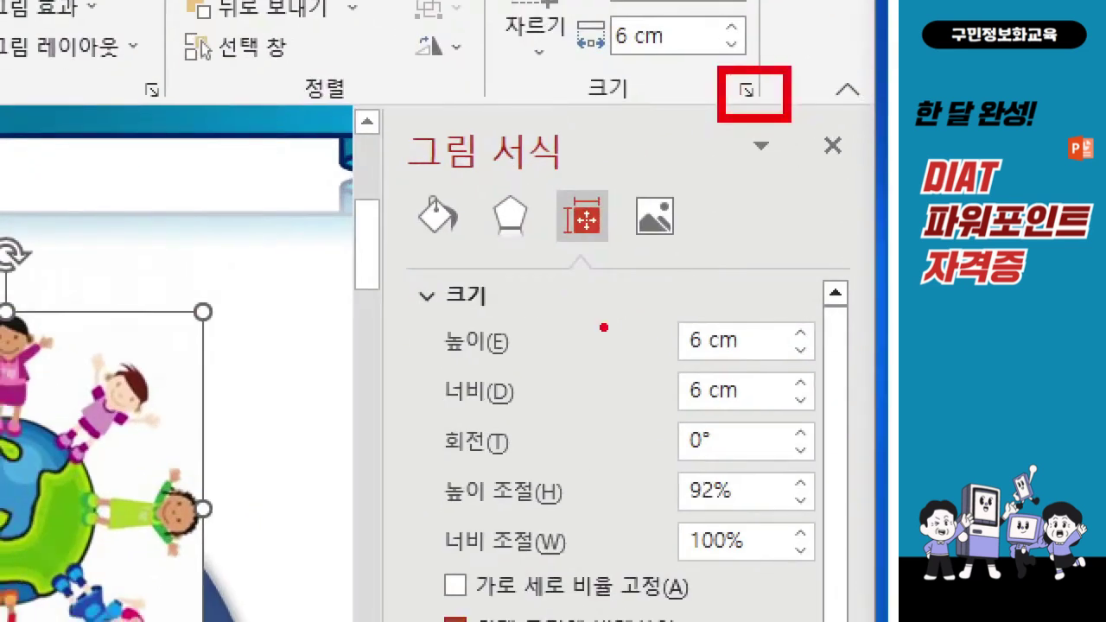
{"action": "left_click_drag", "start_coordinate": [405, 179], "coordinate": [551, 178]}
{"action": "mouse_move", "coordinate": [421, 560]}
{"action": "left_mouse_down"}
{"action": "mouse_move", "coordinate": [629, 611]}
{"action": "mouse_move", "coordinate": [695, 611]}
{"action": "left_mouse_up"}
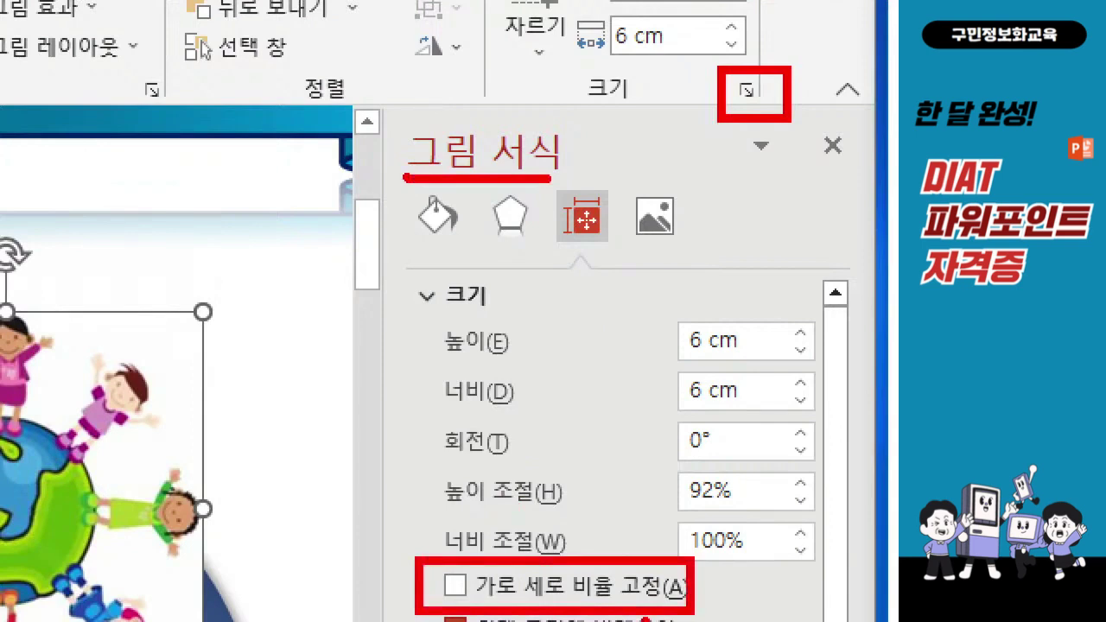
{"action": "mouse_move", "coordinate": [668, 307]}
{"action": "left_mouse_down"}
{"action": "mouse_move", "coordinate": [631, 374]}
{"action": "mouse_move", "coordinate": [665, 420]}
{"action": "left_mouse_up"}
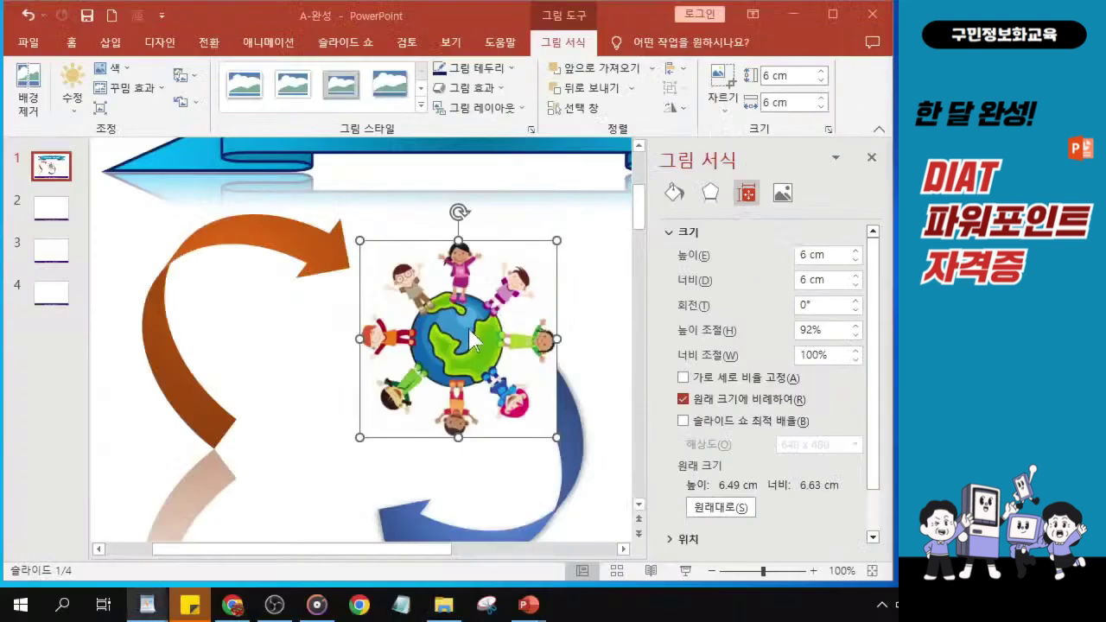
- Move the globe picture between the orange and blue curved arrows and close the picture formatting settings
{"action": "left_click_drag", "start_coordinate": [456, 335], "coordinate": [374, 384]}
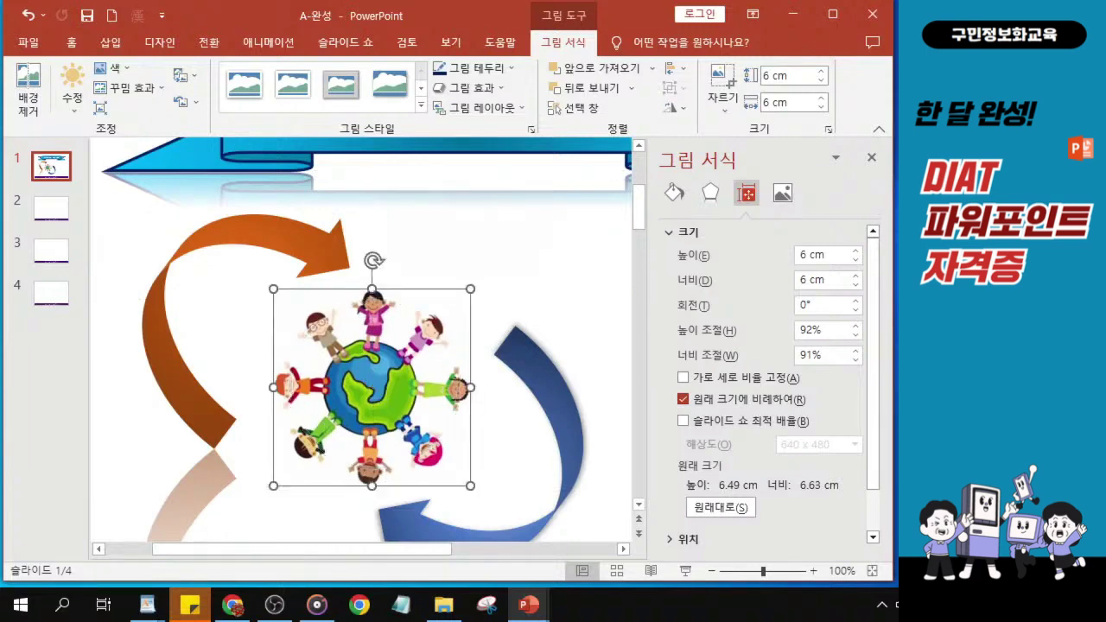
{"action": "left_click", "coordinate": [872, 159]}
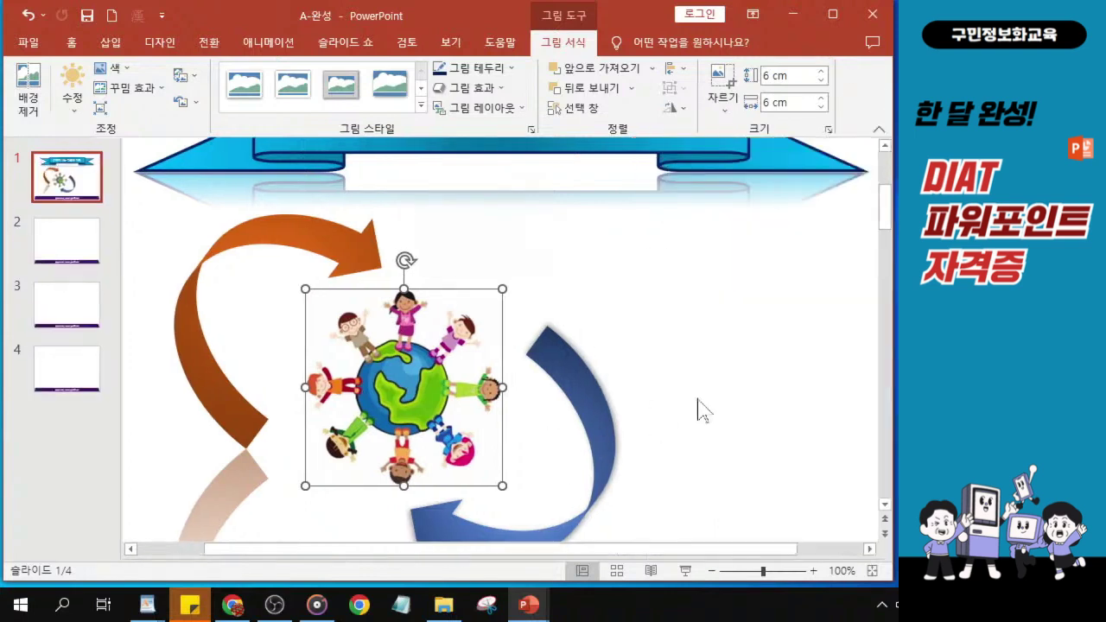
{"action": "scroll", "coordinate": [651, 358], "scroll_direction": "down", "scroll_amount": 4}
{"action": "scroll", "coordinate": [657, 337], "scroll_direction": "up", "scroll_amount": 1}
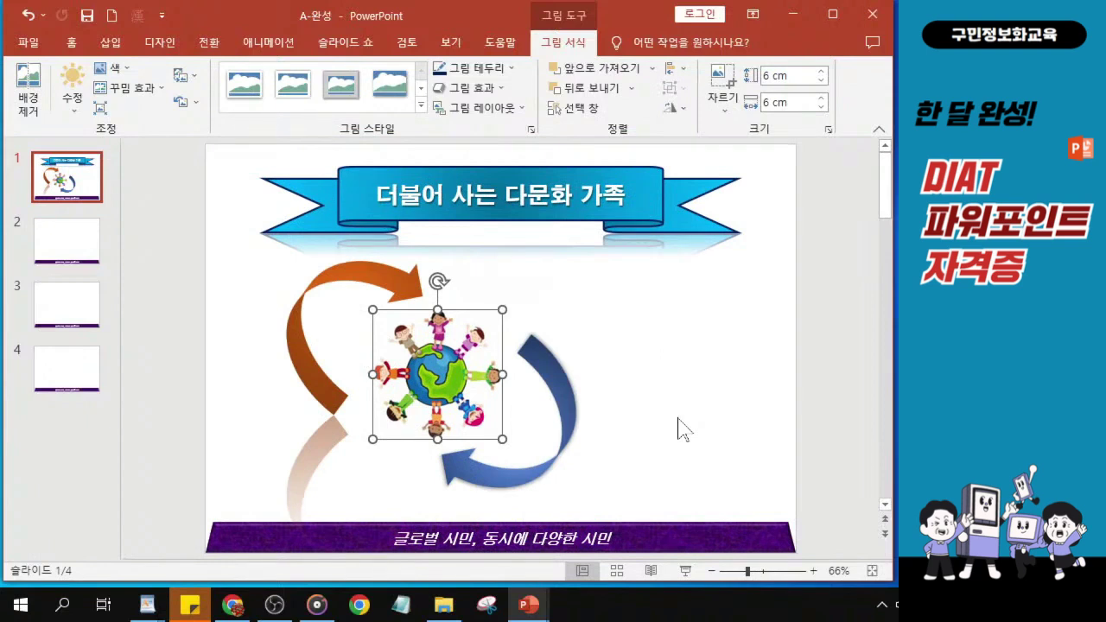
- Save the A-완성 presentation
{"action": "key", "text": "ctrl+s"}
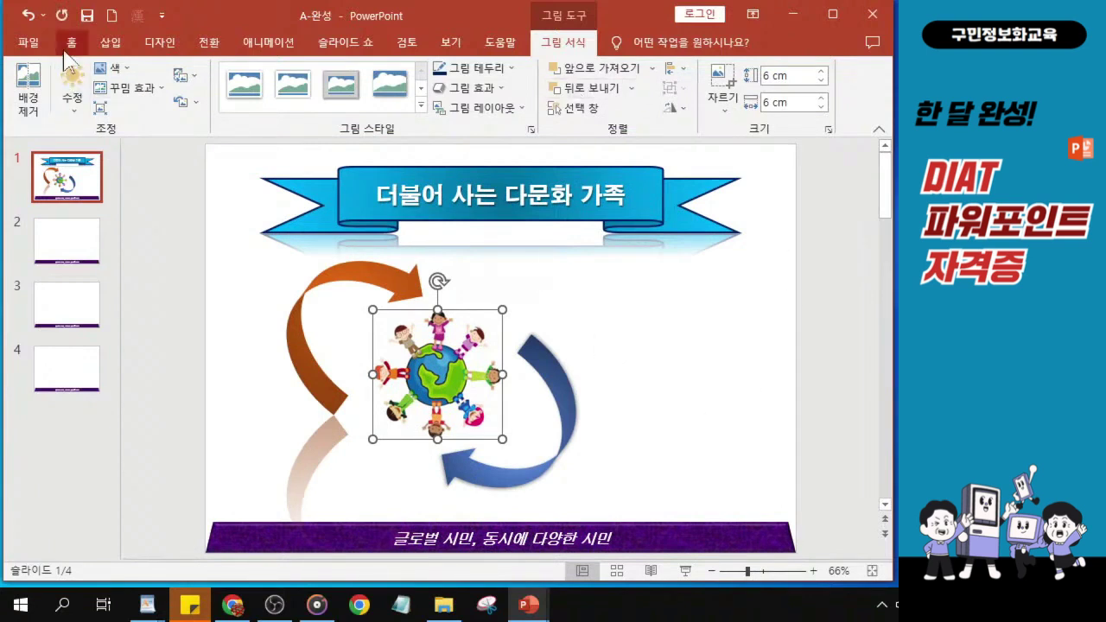
{"action": "left_click_drag", "start_coordinate": [242, 11], "coordinate": [259, 55]}
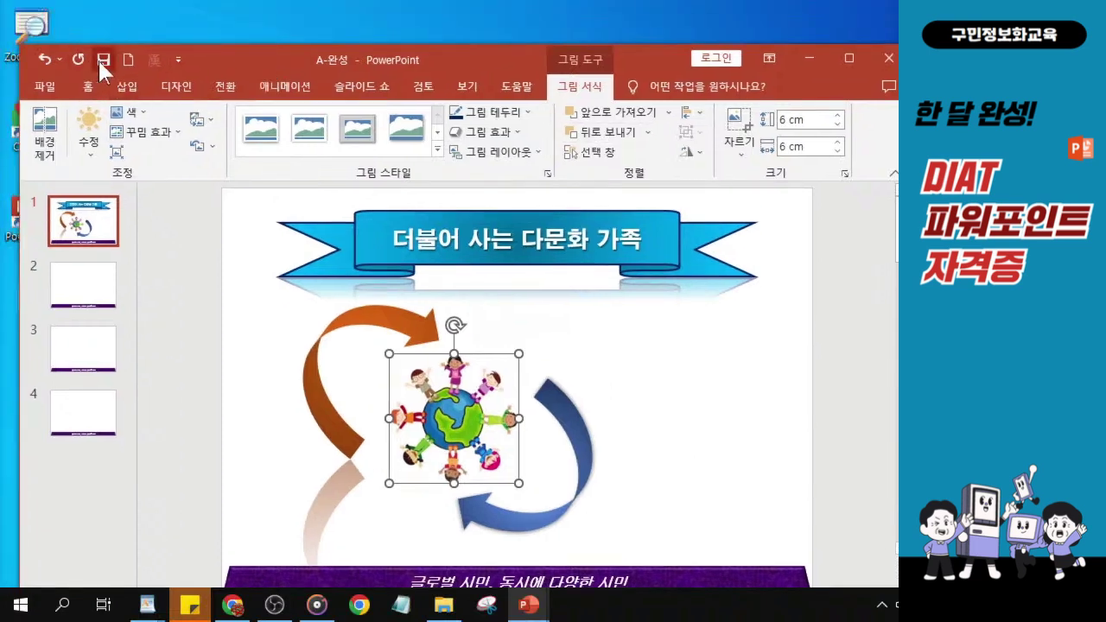
{"action": "left_click", "coordinate": [100, 60]}
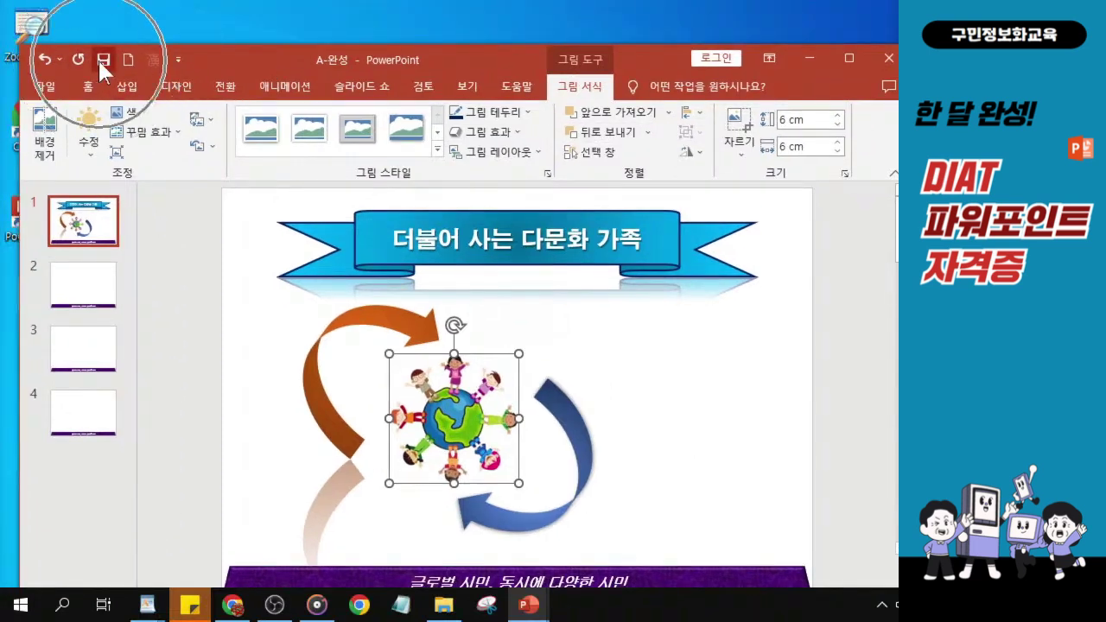
{"action": "left_click", "coordinate": [100, 59]}
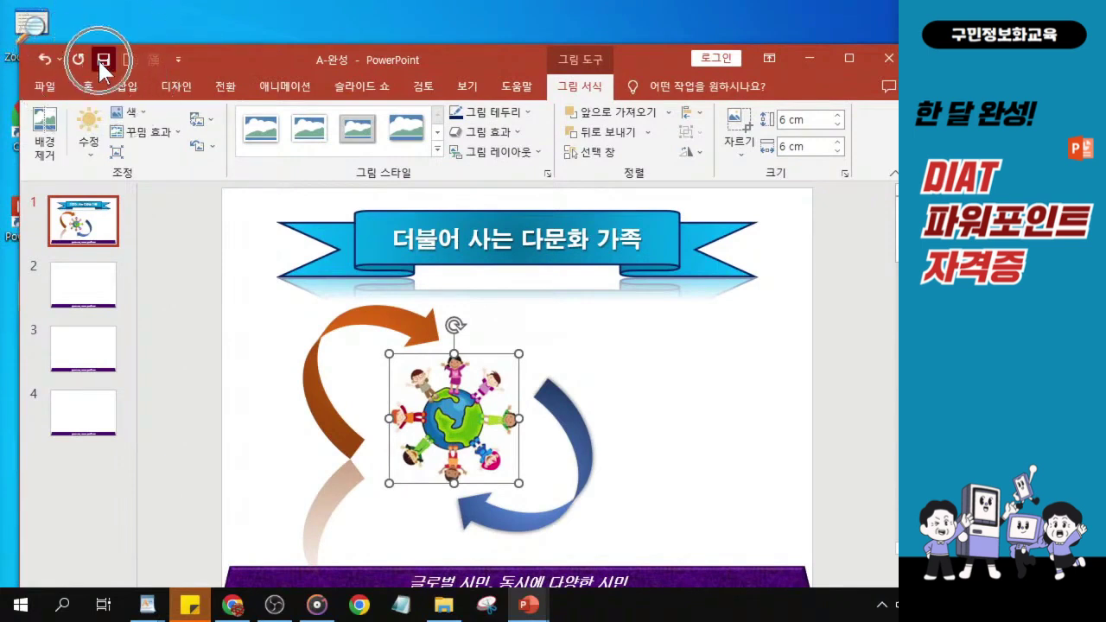
{"action": "left_click_drag", "start_coordinate": [423, 55], "coordinate": [409, 13]}
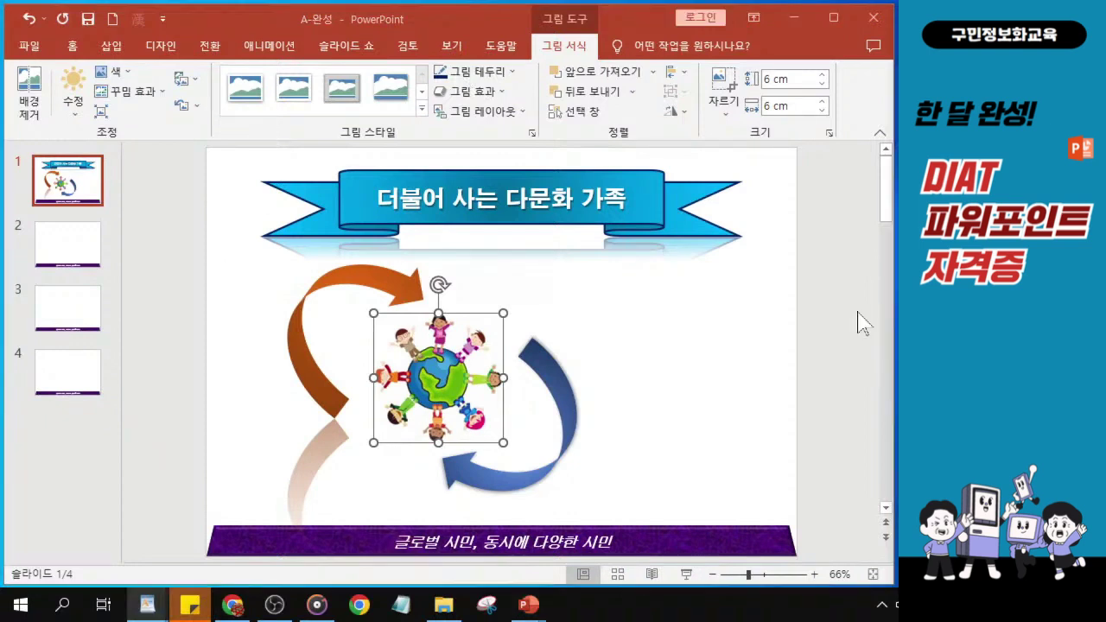
- Draw a horizontal text box above and to the right of the blue curved arrow, below the title ribbon
{"action": "left_click", "coordinate": [74, 48]}
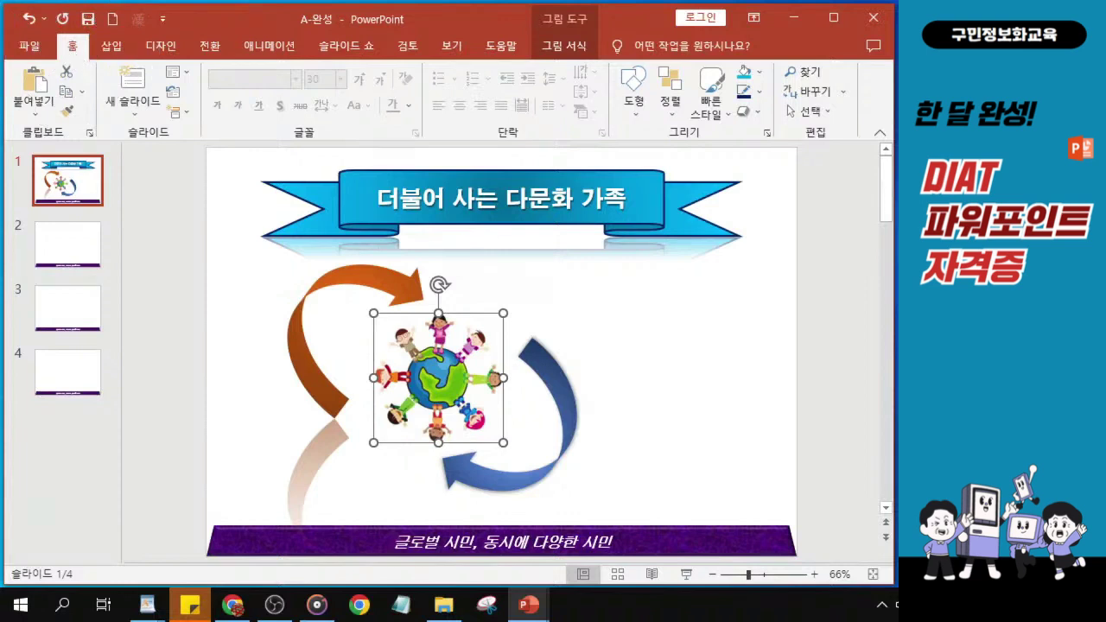
{"action": "left_click", "coordinate": [631, 119]}
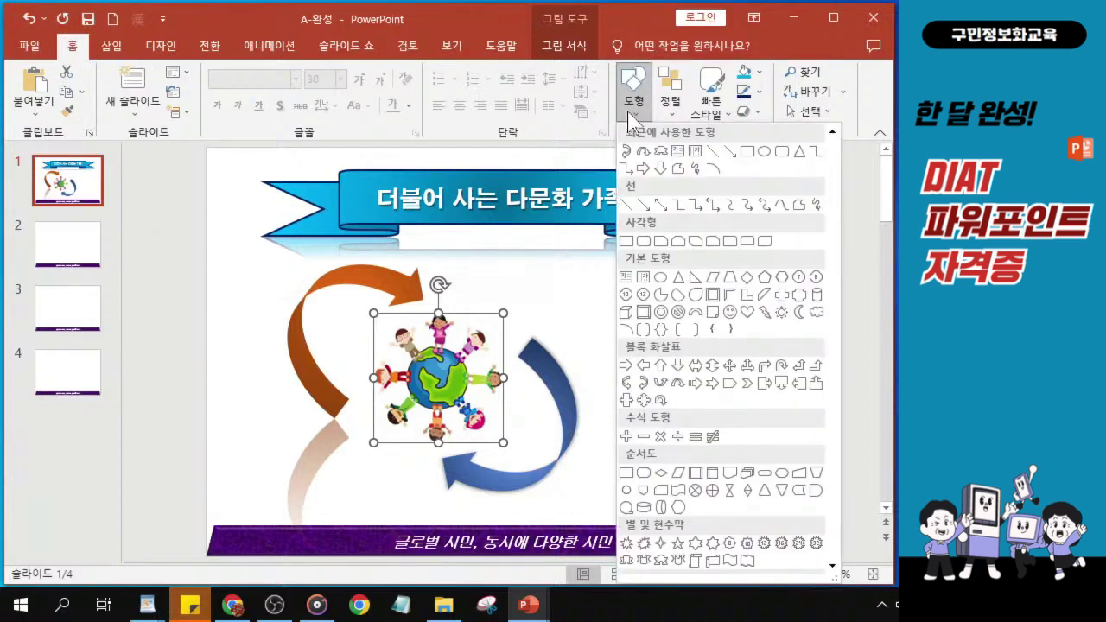
{"action": "left_click", "coordinate": [631, 119]}
{"action": "left_click", "coordinate": [631, 119]}
{"action": "left_click", "coordinate": [625, 277]}
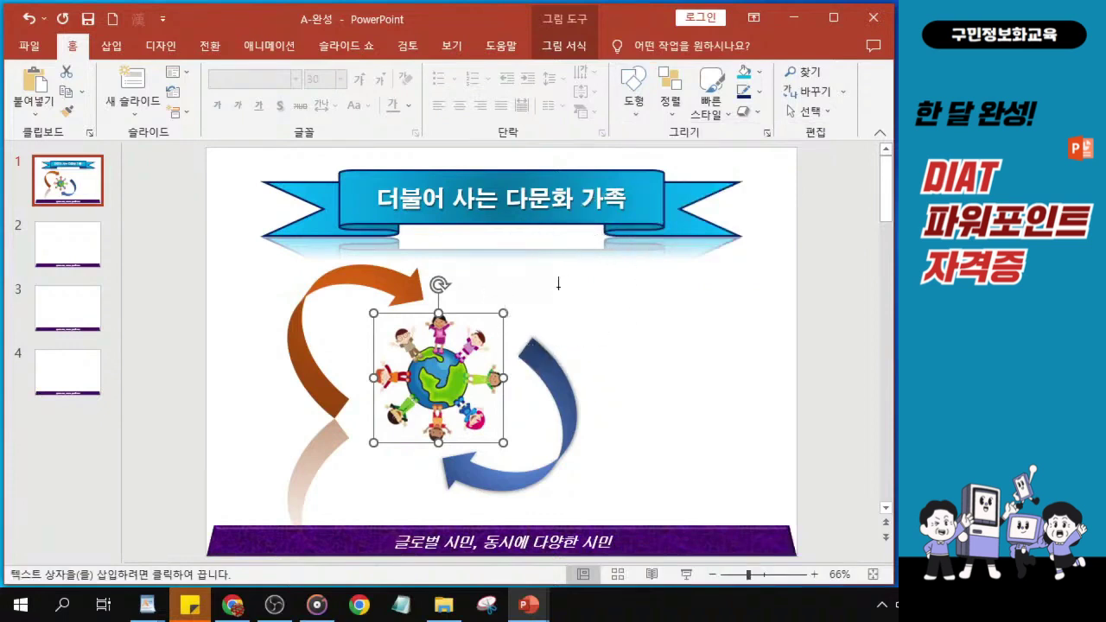
{"action": "left_click_drag", "start_coordinate": [557, 287], "coordinate": [735, 324]}
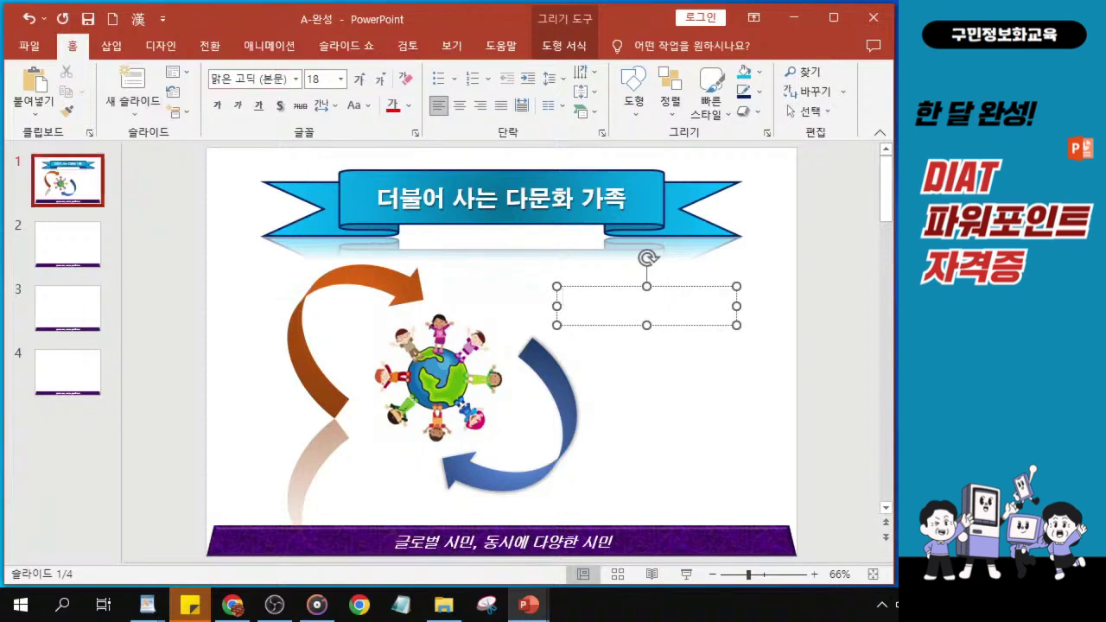
- Set the font of the new empty text box under the title ribbon to 궁서
{"action": "key", "text": "alt+Tab"}
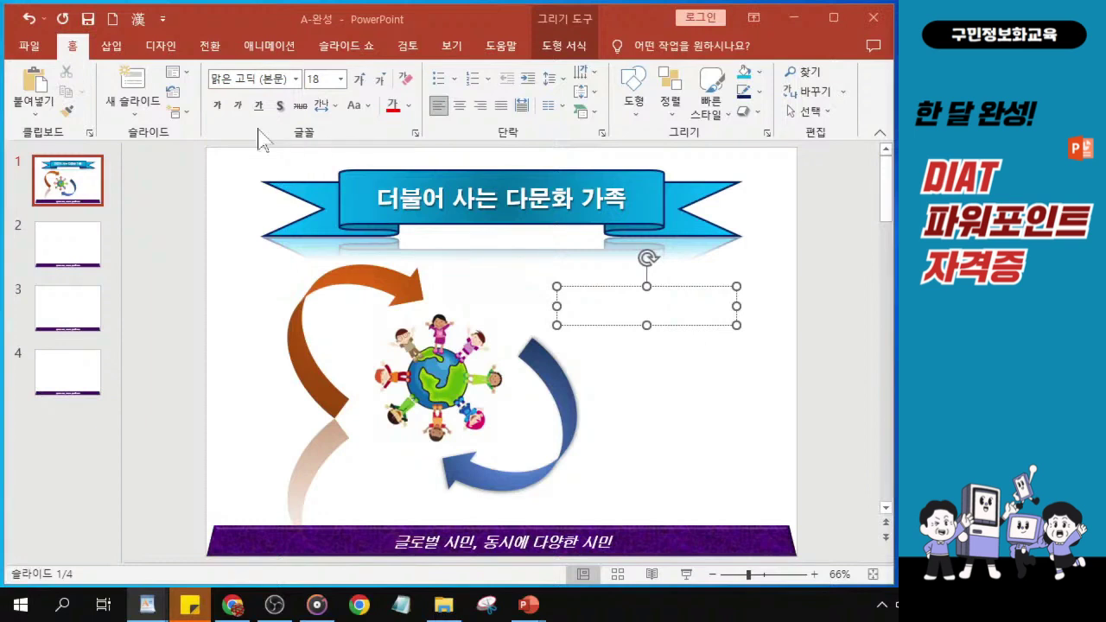
{"action": "left_click", "coordinate": [294, 80]}
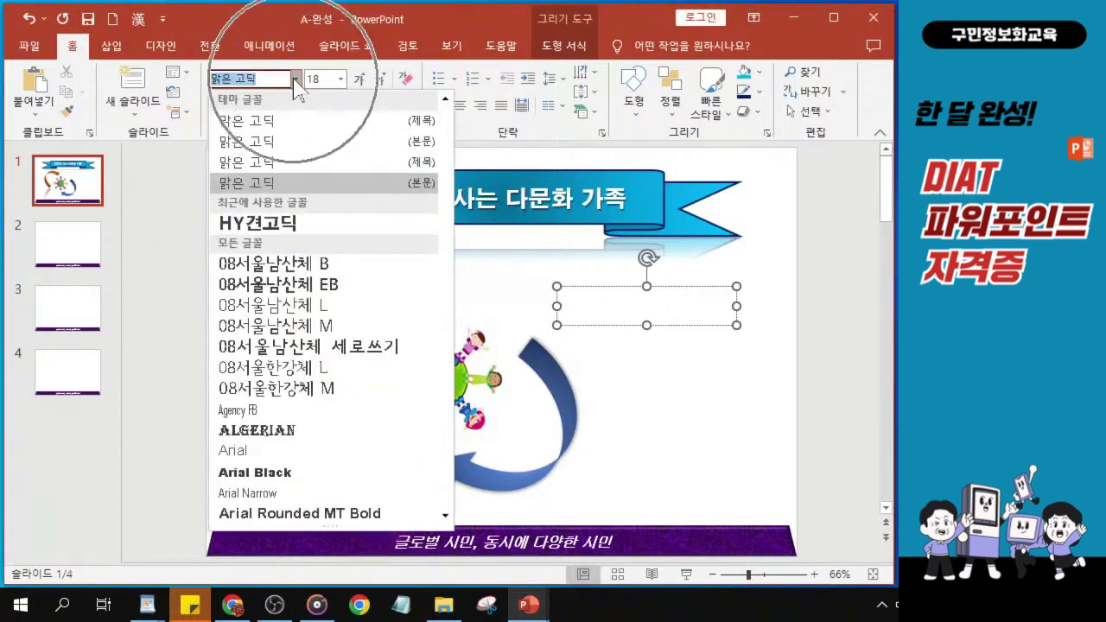
{"action": "scroll", "coordinate": [321, 416], "scroll_direction": "down", "scroll_amount": 1}
{"action": "scroll", "coordinate": [322, 413], "scroll_direction": "down", "scroll_amount": 15}
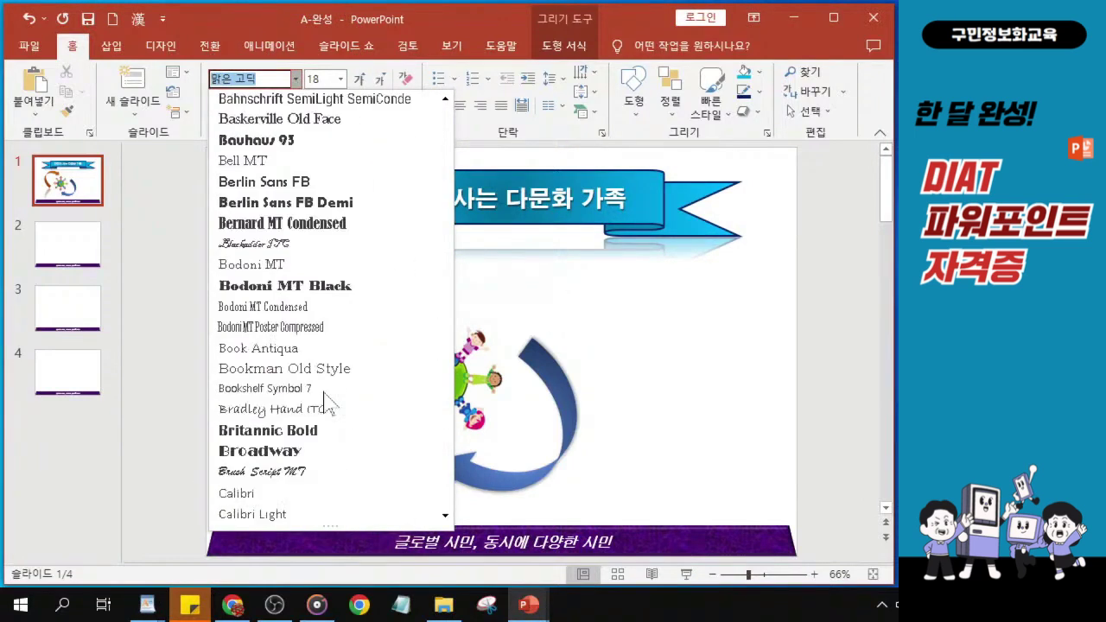
{"action": "scroll", "coordinate": [325, 381], "scroll_direction": "down", "scroll_amount": 12}
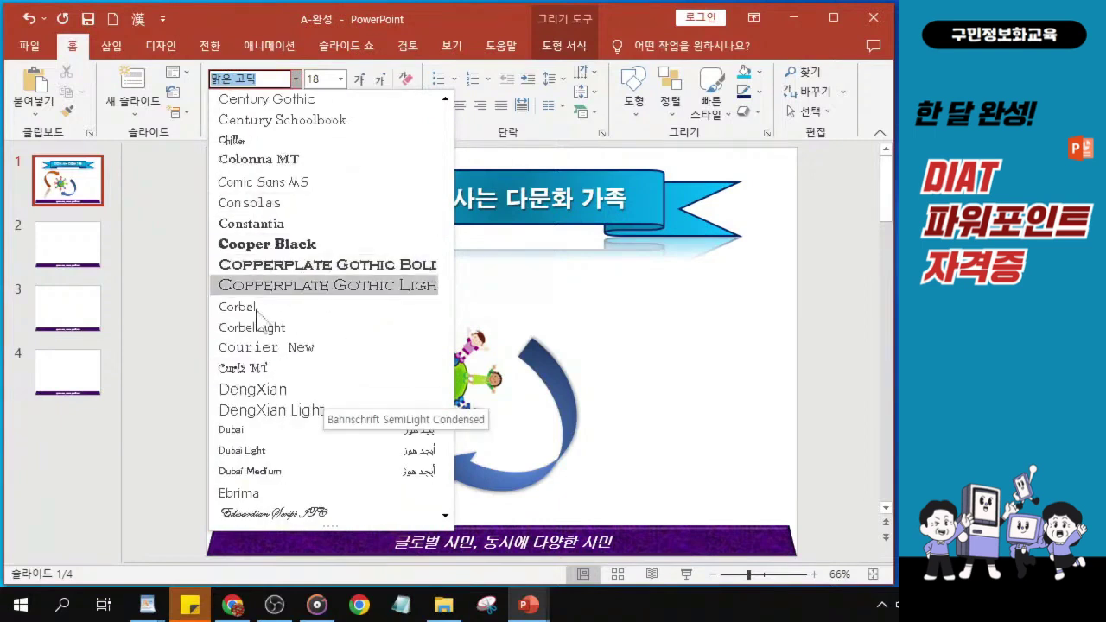
{"action": "scroll", "coordinate": [293, 287], "scroll_direction": "down", "scroll_amount": 9}
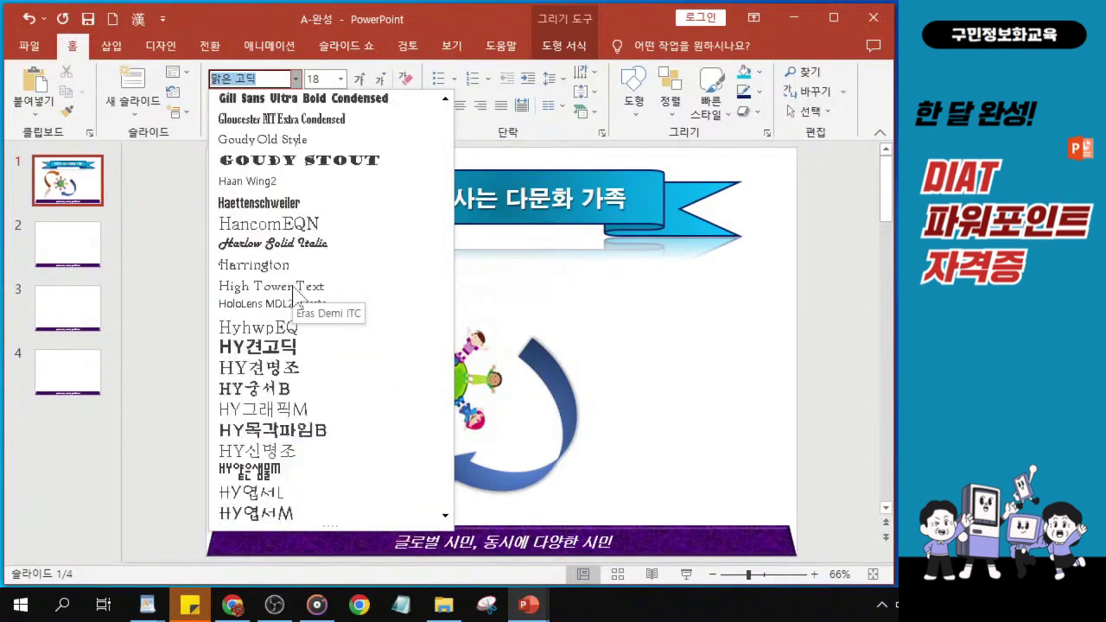
{"action": "scroll", "coordinate": [292, 292], "scroll_direction": "down", "scroll_amount": 8}
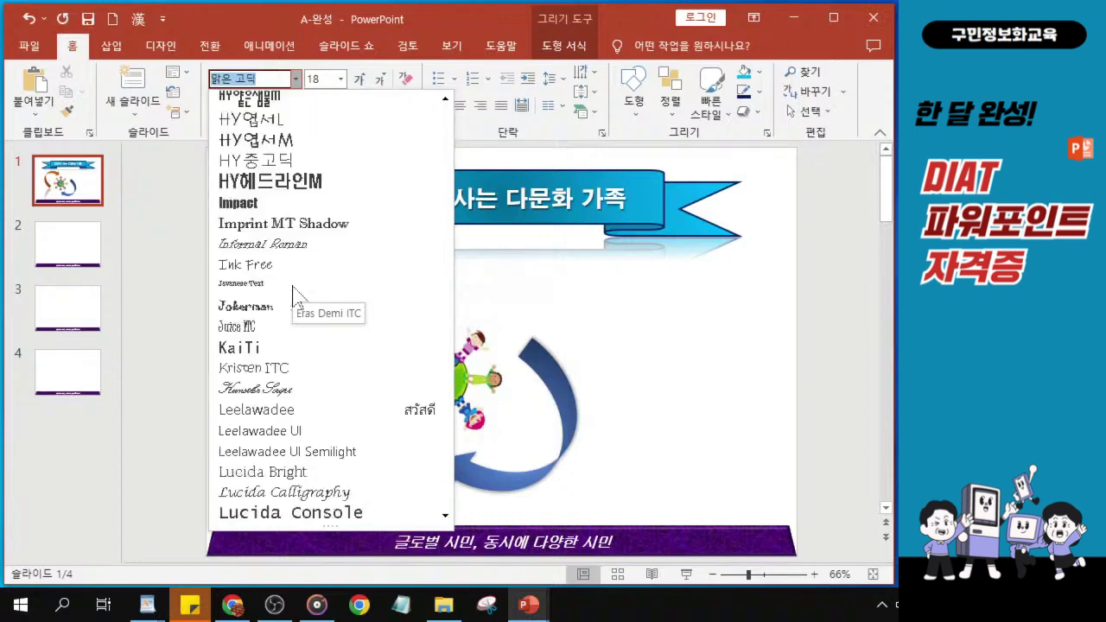
{"action": "scroll", "coordinate": [292, 294], "scroll_direction": "down", "scroll_amount": 9}
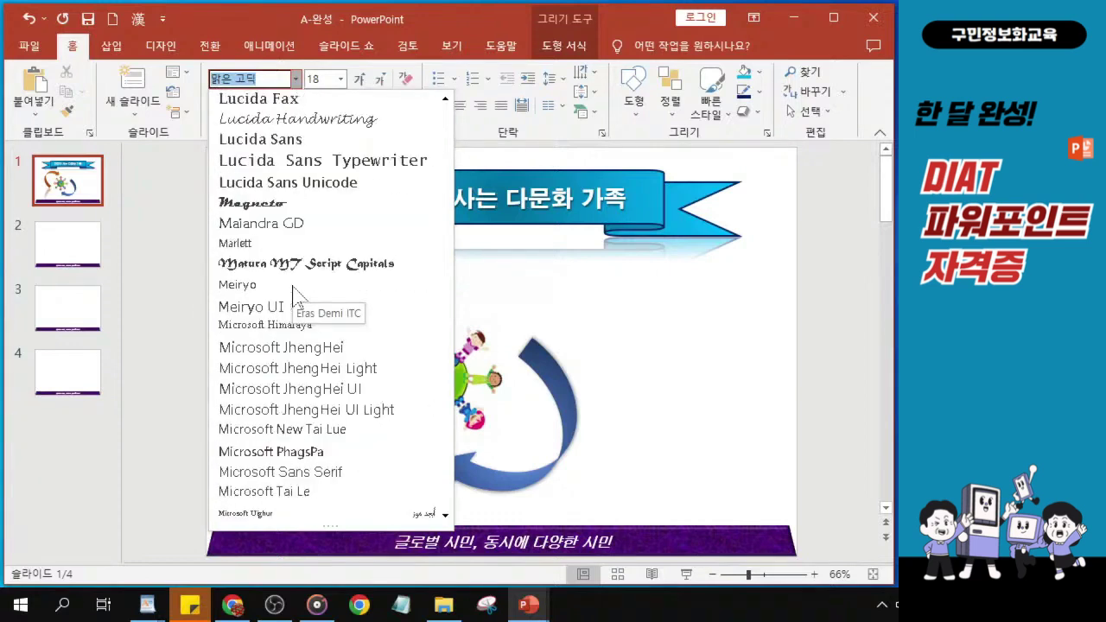
{"action": "scroll", "coordinate": [292, 294], "scroll_direction": "down", "scroll_amount": 10}
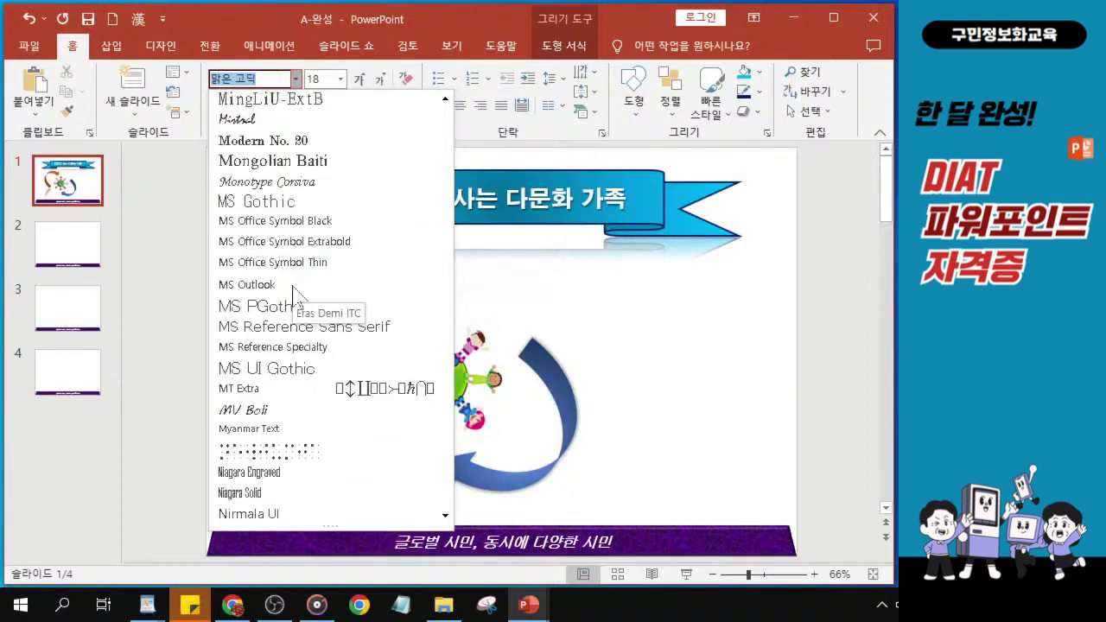
{"action": "scroll", "coordinate": [292, 294], "scroll_direction": "down", "scroll_amount": 12}
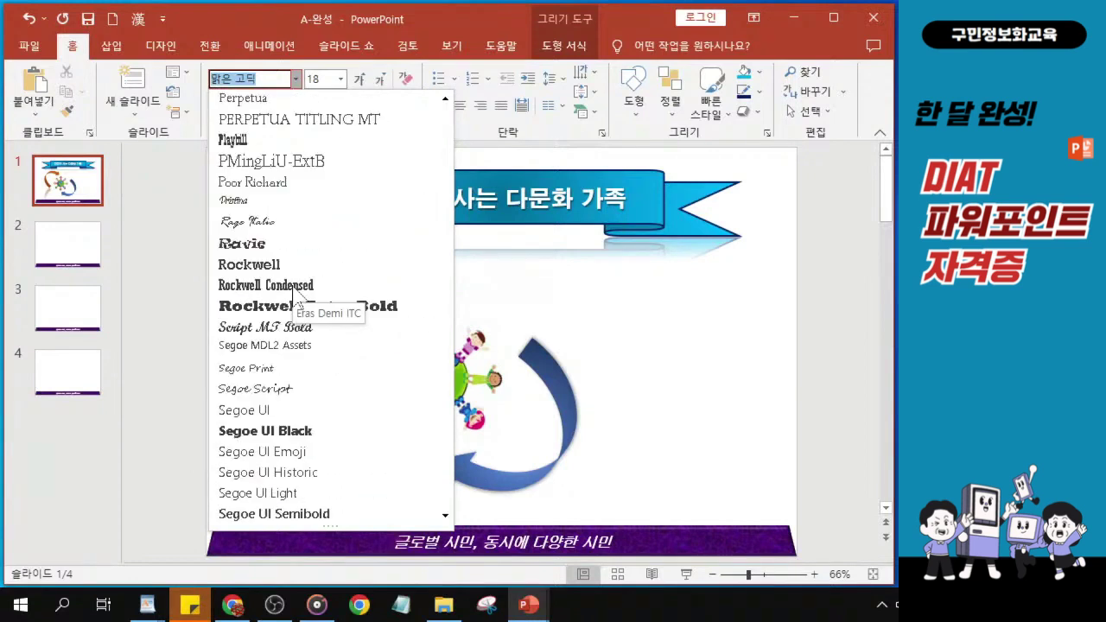
{"action": "scroll", "coordinate": [292, 294], "scroll_direction": "down", "scroll_amount": 12}
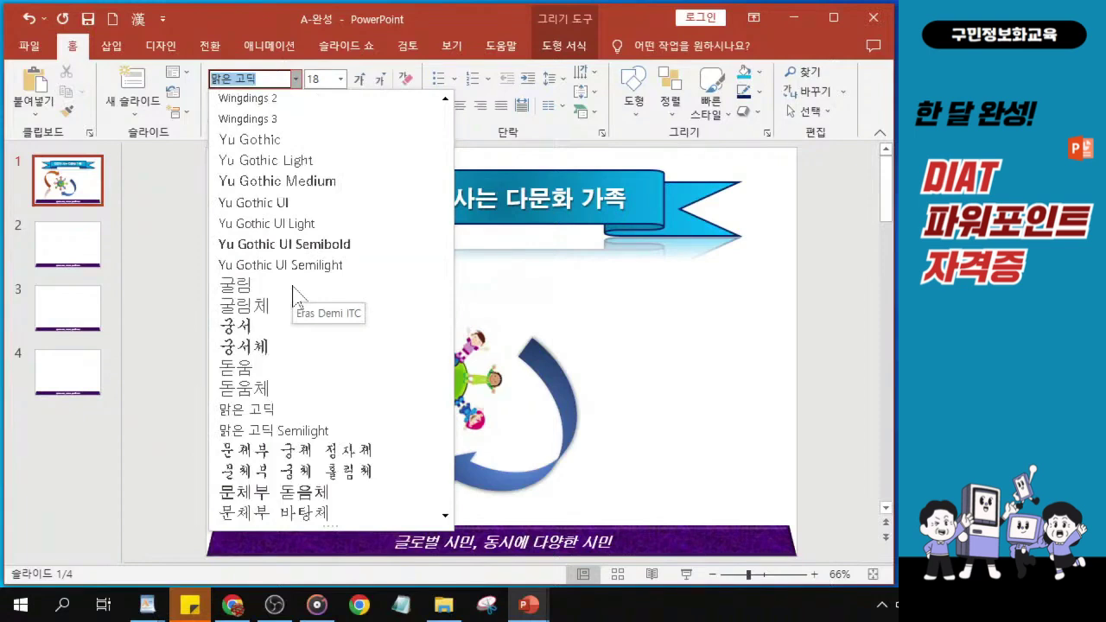
{"action": "left_click", "coordinate": [286, 334]}
- Set the empty text box's font size to 24 and turn on italic
{"action": "left_click", "coordinate": [318, 78]}
{"action": "type", "text": "24"}
{"action": "key", "text": "Return"}
{"action": "left_click", "coordinate": [238, 108]}
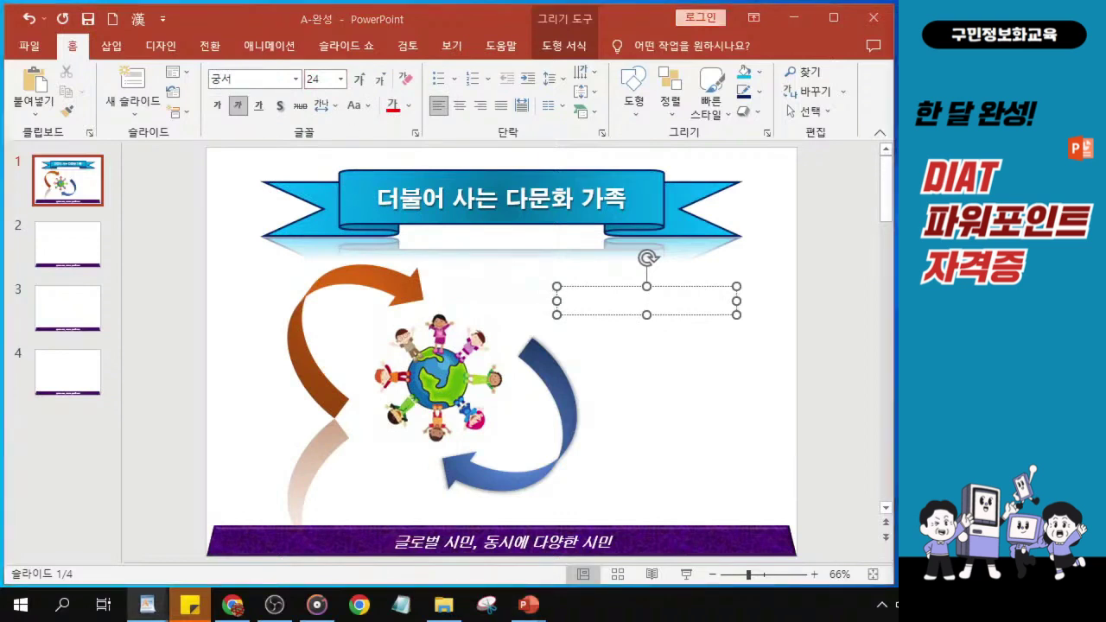
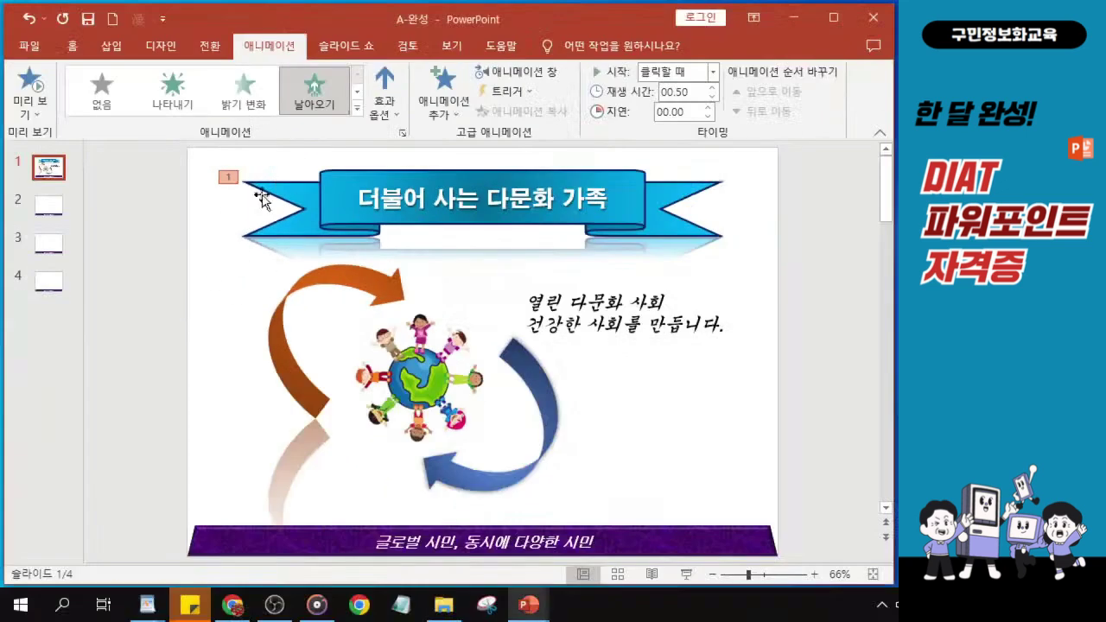
- Save the A-완성 presentation and close it
{"action": "left_click", "coordinate": [86, 19]}
{"action": "left_click", "coordinate": [868, 17]}
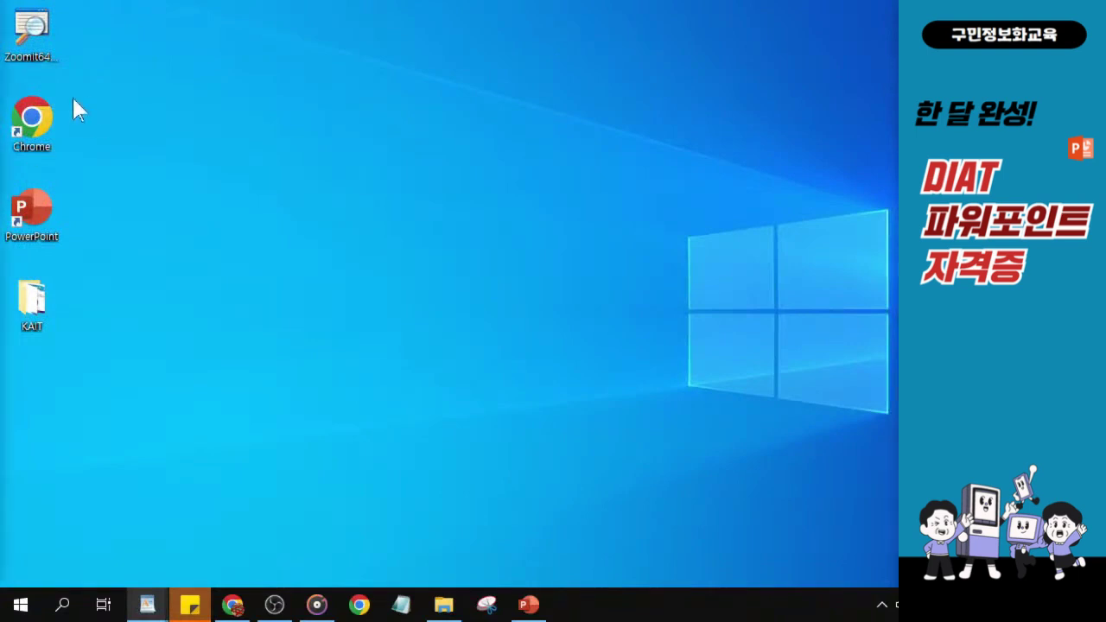
- Open the B-완성 presentation from the KAIT folder on the desktop
{"action": "double_click", "coordinate": [33, 316]}
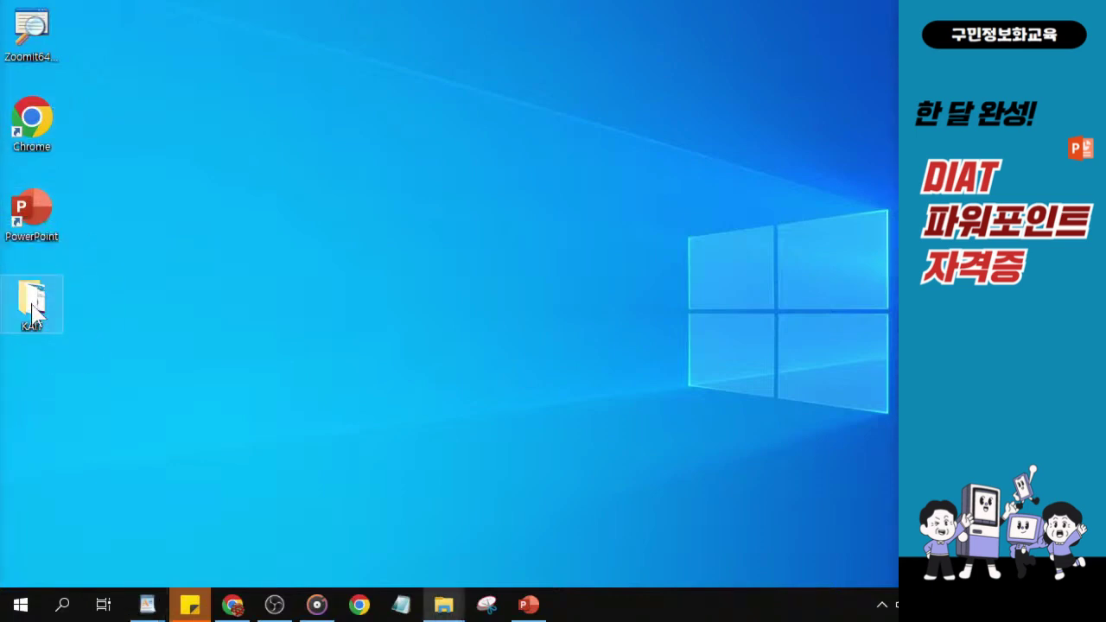
{"action": "left_click_drag", "start_coordinate": [2, 216], "coordinate": [402, 31]}
{"action": "left_click", "coordinate": [467, 290]}
{"action": "left_click", "coordinate": [445, 287]}
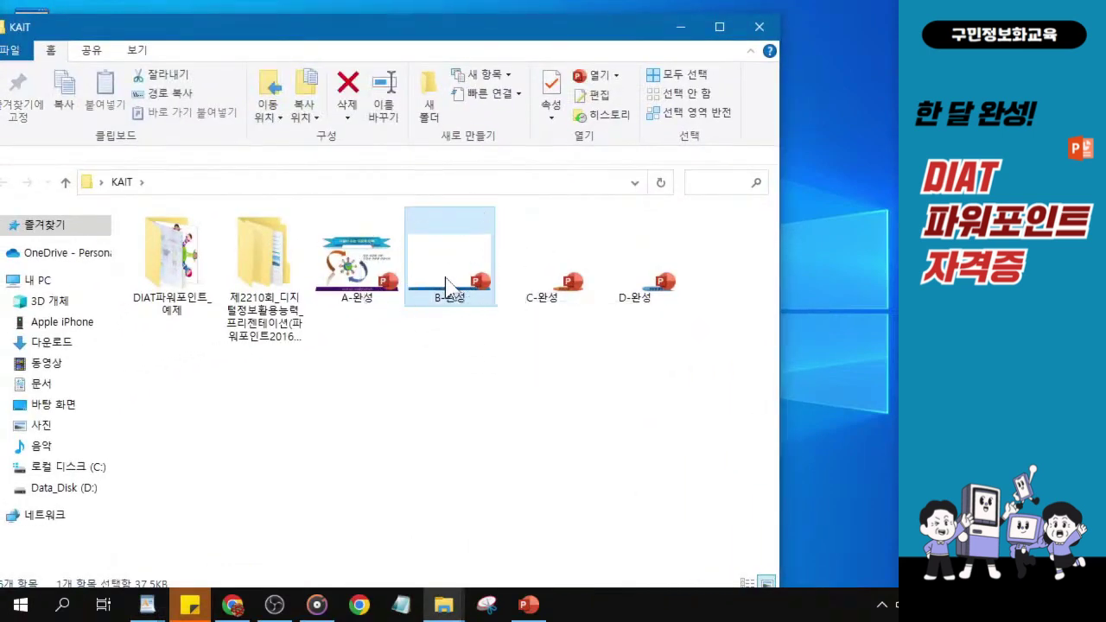
{"action": "key", "text": "ctrl"}
{"action": "key", "text": "ctrl"}
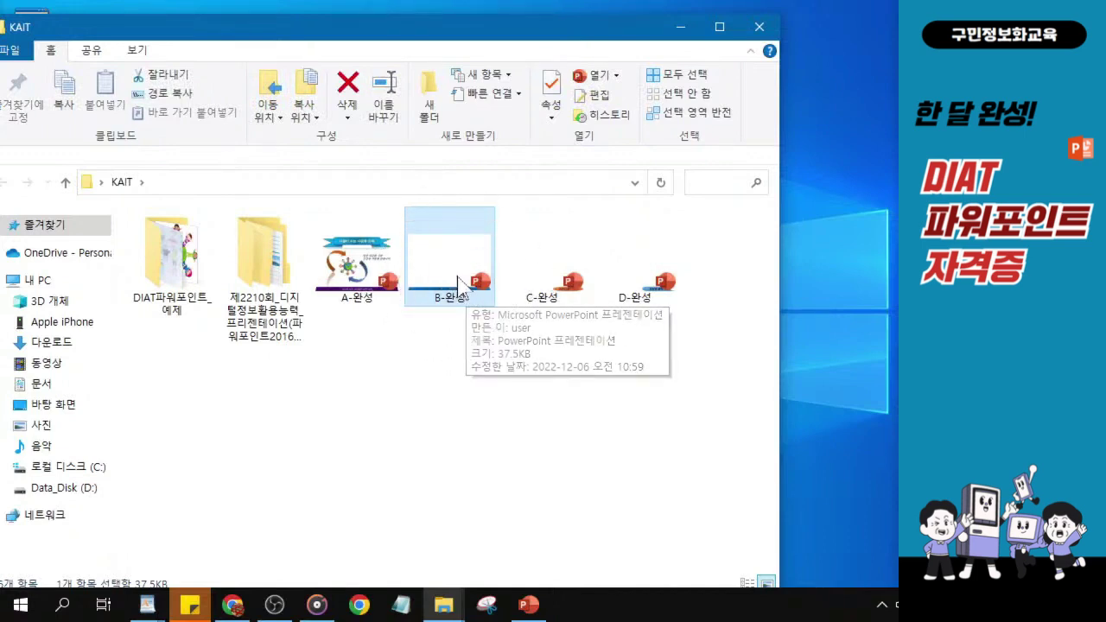
{"action": "double_click", "coordinate": [459, 283]}
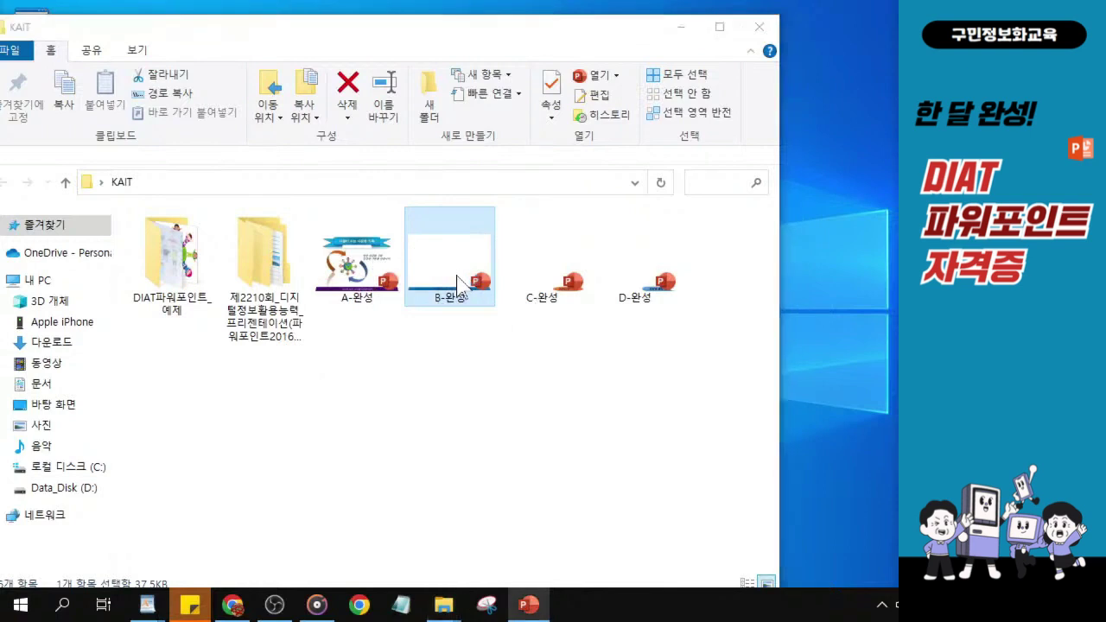
- Close the KAIT folder window and move the B-완성 presentation window fully into view on the desktop
{"action": "left_click_drag", "start_coordinate": [363, 47], "coordinate": [347, 268]}
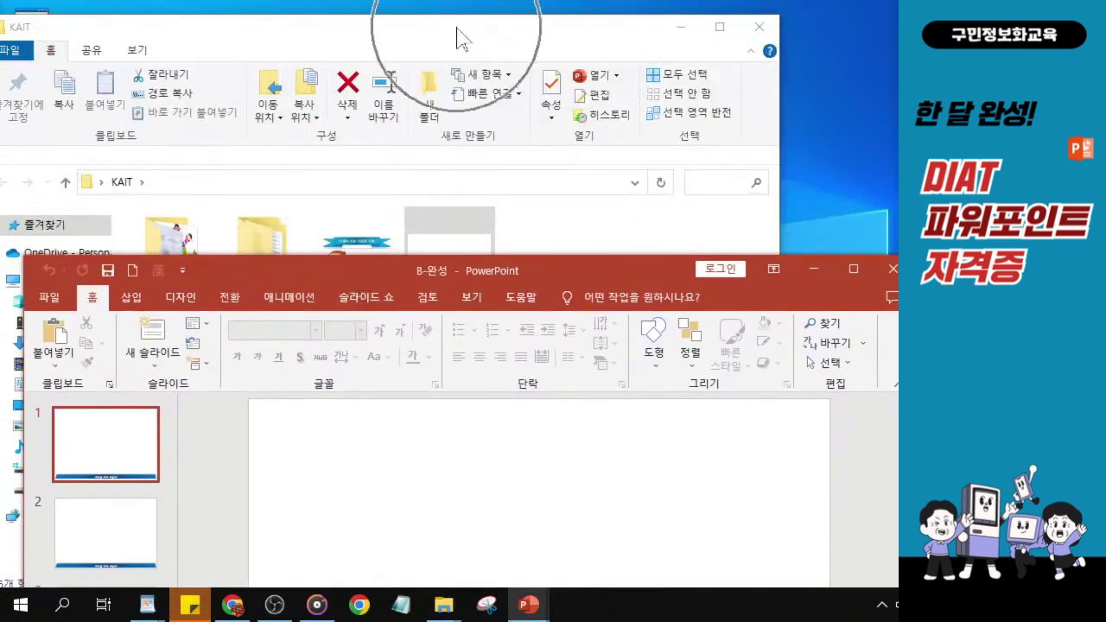
{"action": "left_click", "coordinate": [757, 27]}
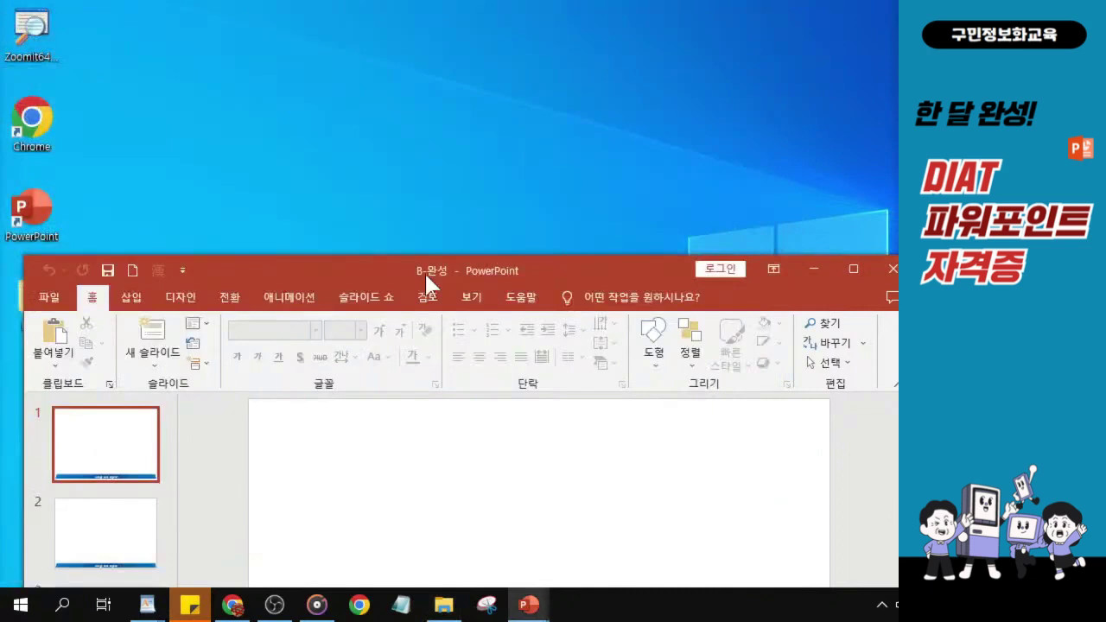
{"action": "left_click_drag", "start_coordinate": [424, 271], "coordinate": [503, 134]}
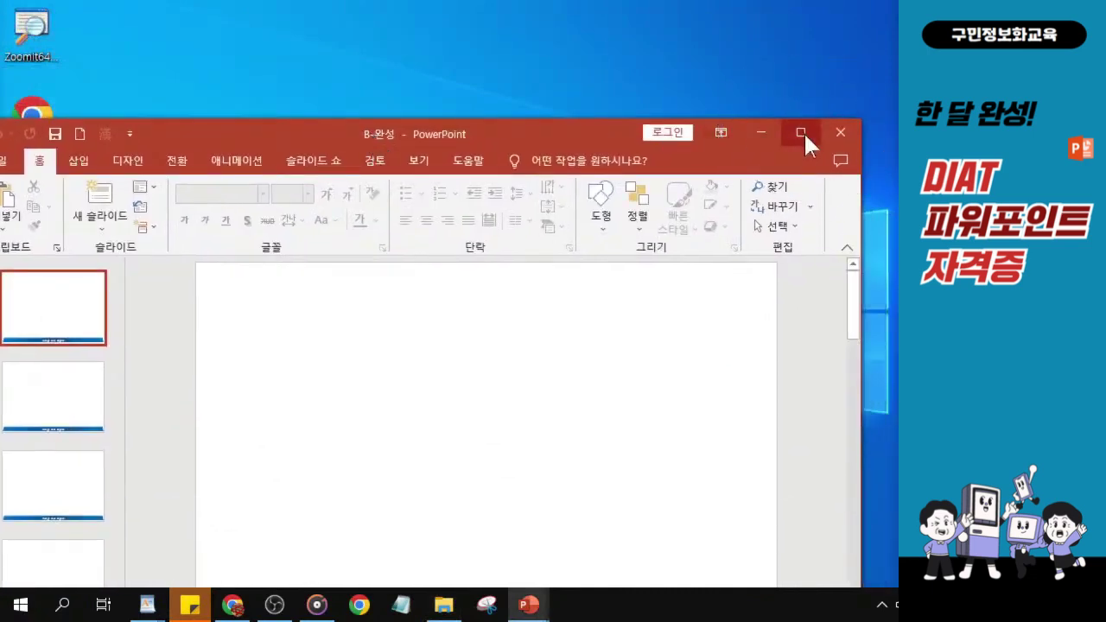
- Arrange the B-완성 and B_슬라이드1 presentation windows within the screen and narrow the slide thumbnail area in each
{"action": "left_click_drag", "start_coordinate": [293, 130], "coordinate": [327, 15]}
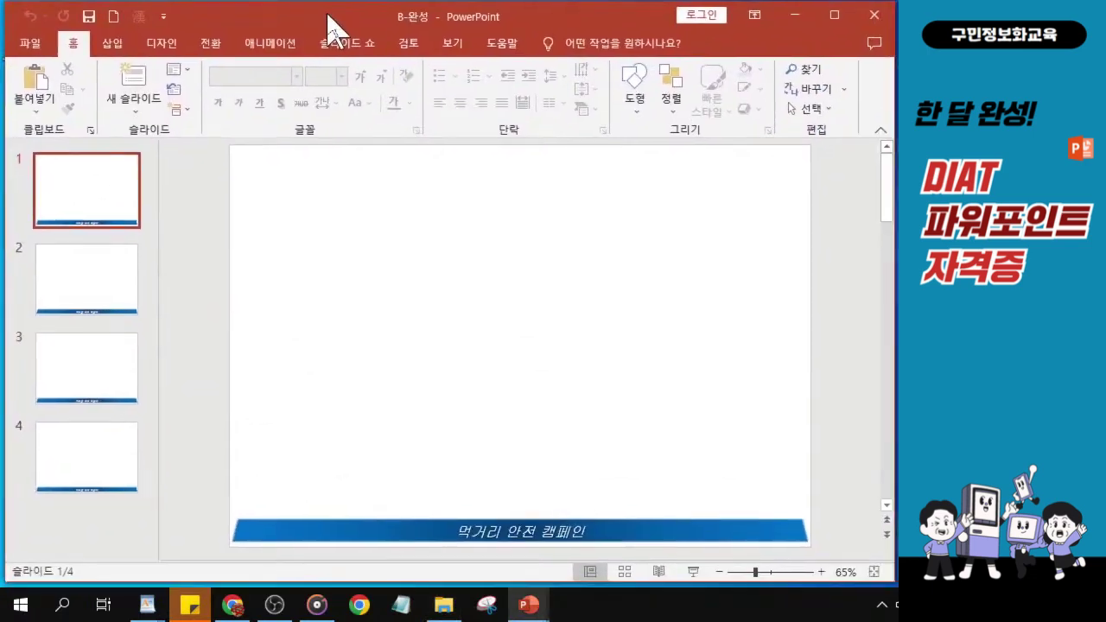
{"action": "left_click_drag", "start_coordinate": [159, 321], "coordinate": [115, 326]}
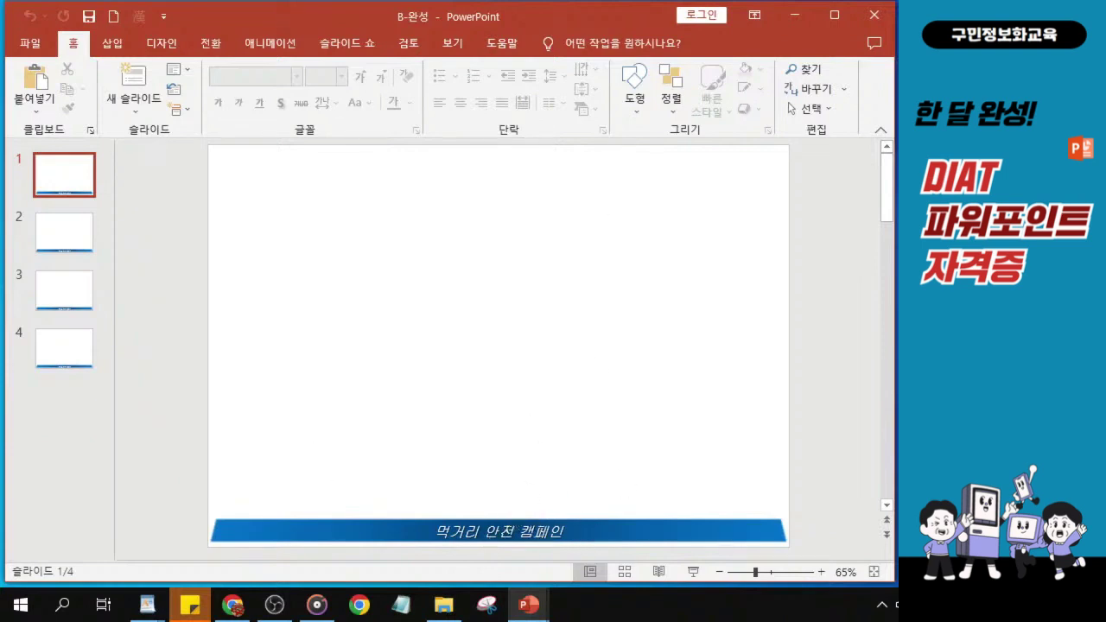
{"action": "key", "text": "alt+Tab"}
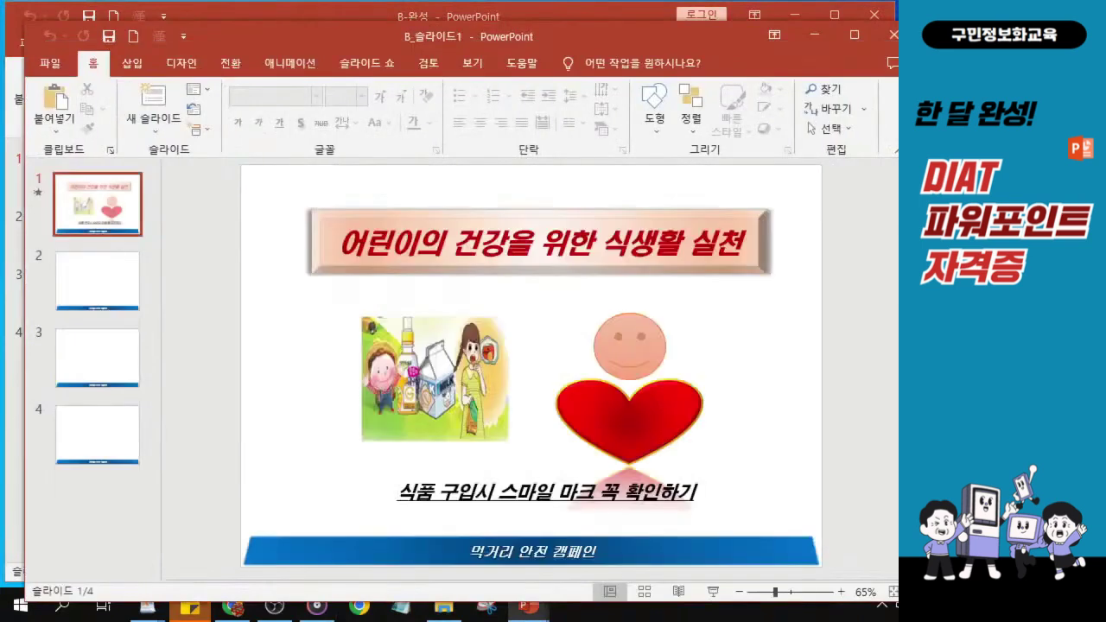
{"action": "double_click", "coordinate": [321, 36]}
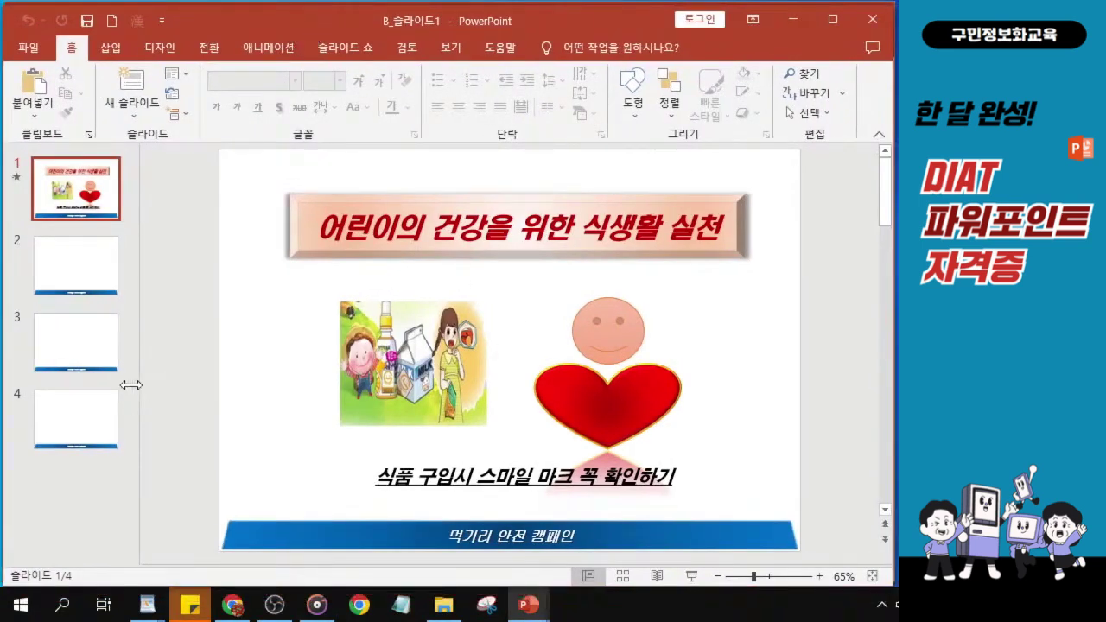
{"action": "left_click_drag", "start_coordinate": [131, 388], "coordinate": [52, 385]}
- Examine the title banner, heart, smiley face, picture and underlined text box on slide 1 of the B_슬라이드1 sample
{"action": "left_click", "coordinate": [377, 256]}
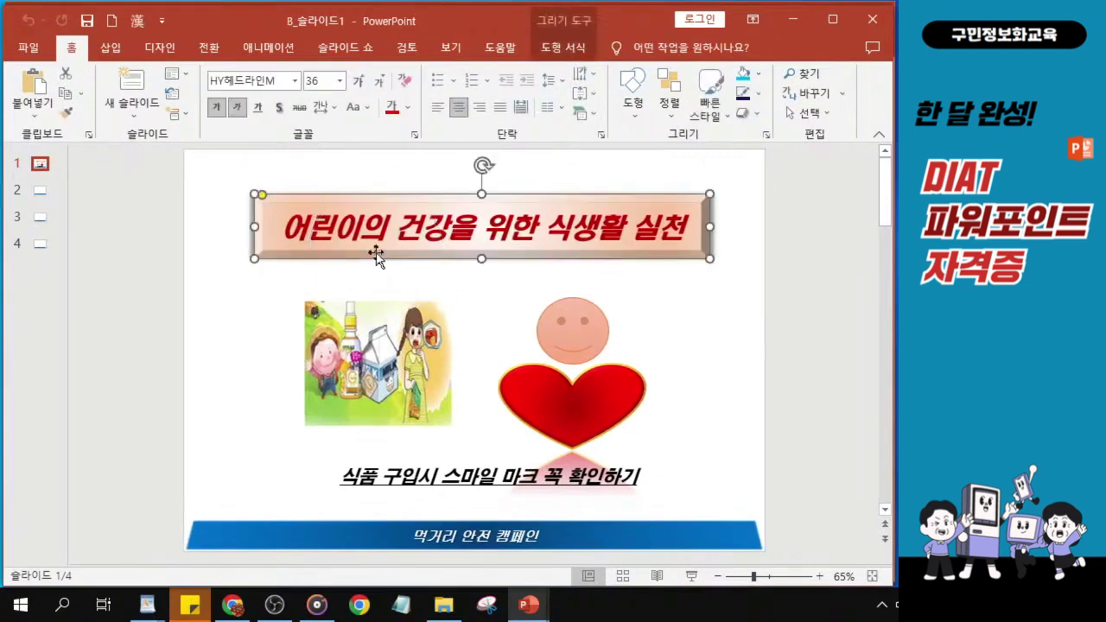
{"action": "left_click", "coordinate": [376, 249]}
{"action": "left_click", "coordinate": [376, 250]}
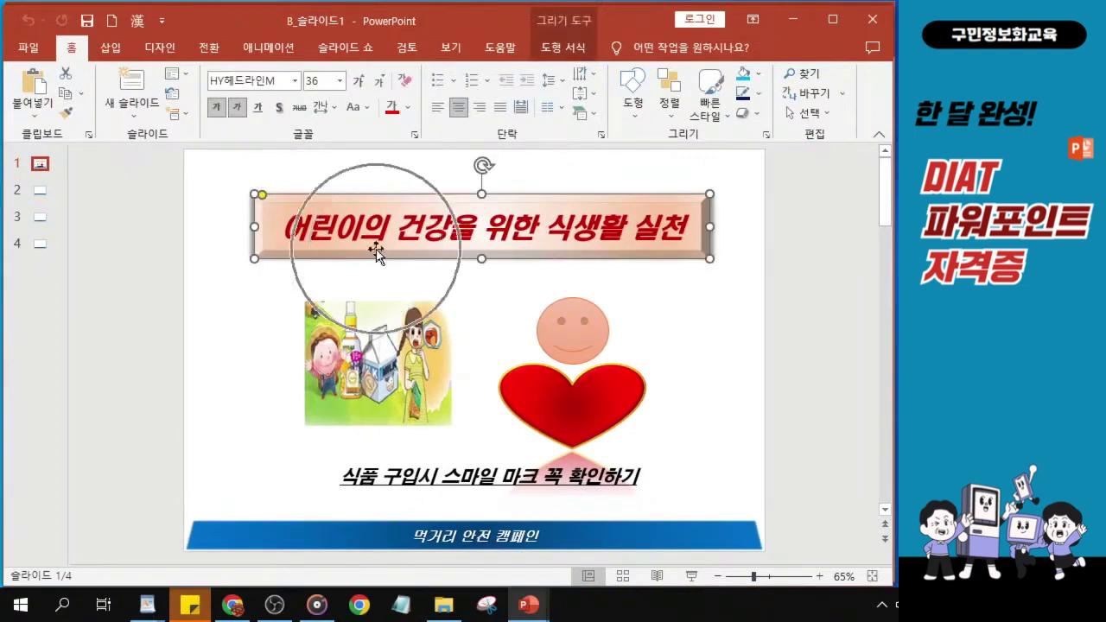
{"action": "left_click", "coordinate": [376, 250]}
{"action": "left_click", "coordinate": [376, 250]}
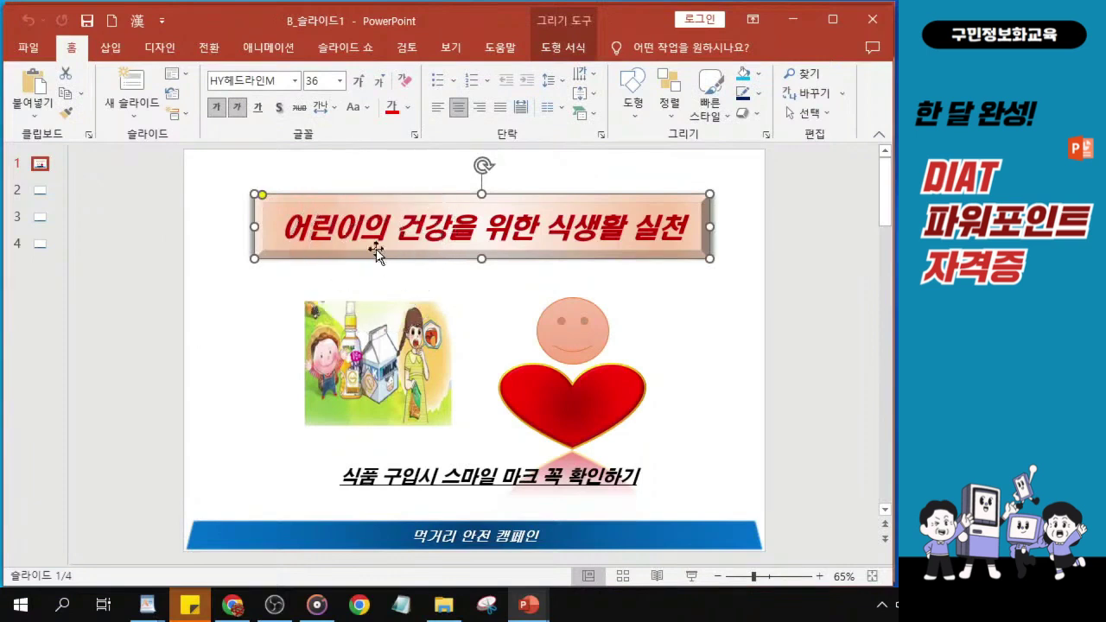
{"action": "left_click", "coordinate": [599, 428]}
{"action": "left_click", "coordinate": [600, 429]}
{"action": "left_click", "coordinate": [600, 430]}
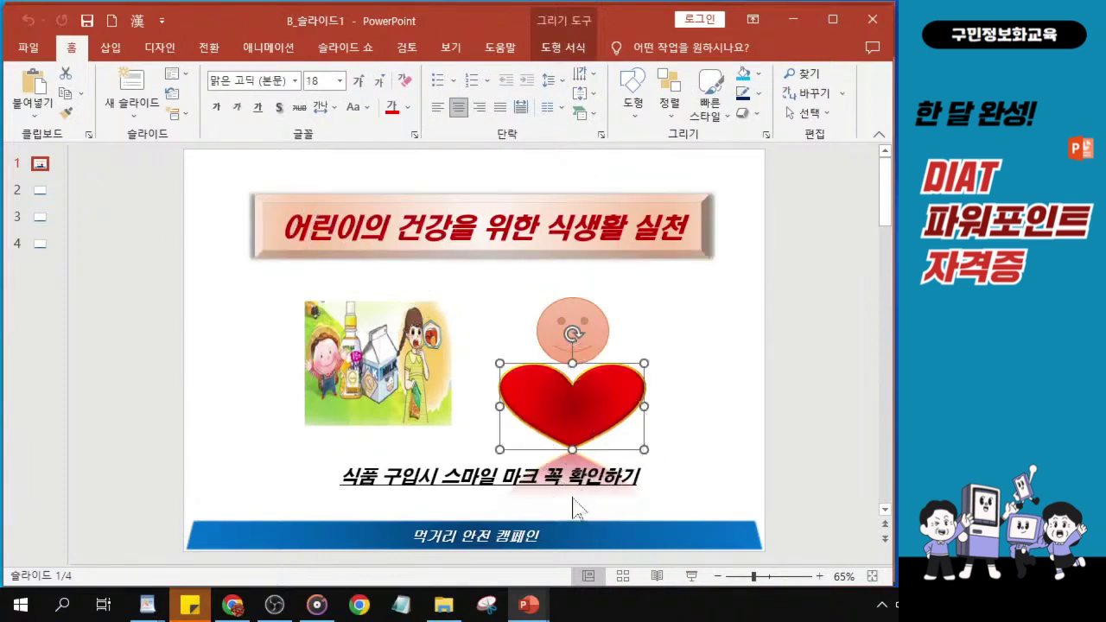
{"action": "left_click", "coordinate": [601, 417]}
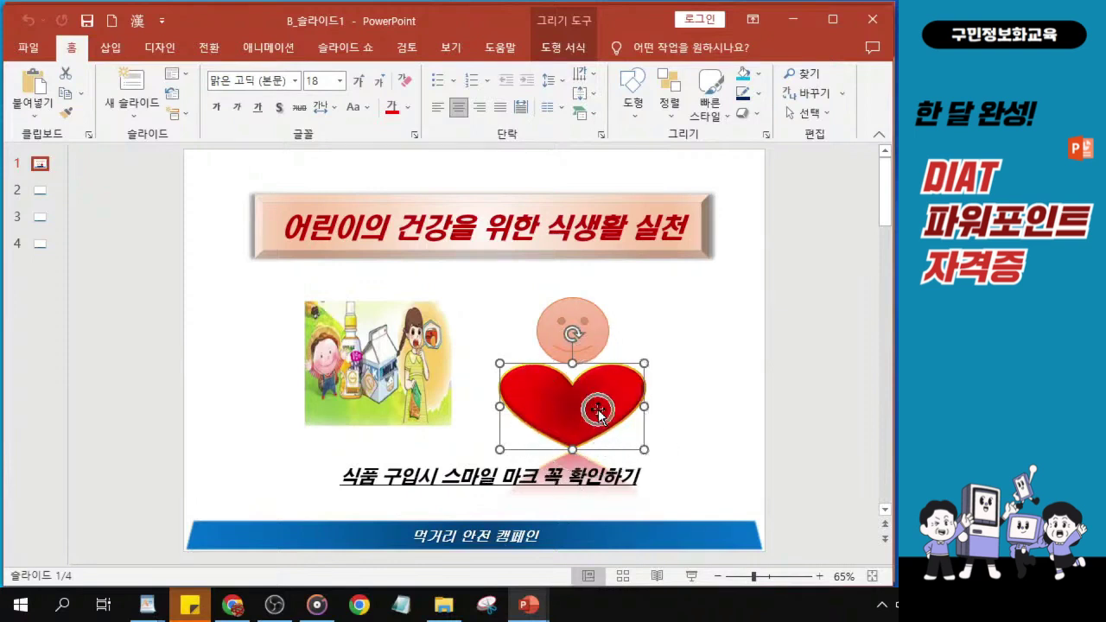
{"action": "left_click", "coordinate": [586, 337]}
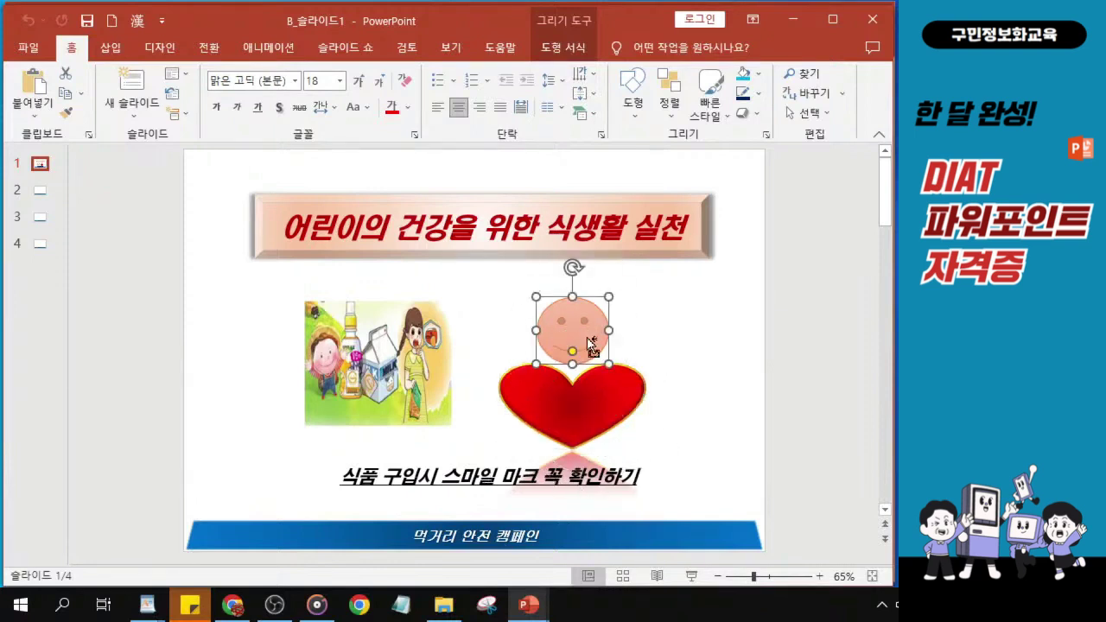
{"action": "key", "text": "ctrl"}
{"action": "key", "text": "ctrl"}
{"action": "left_click", "coordinate": [352, 399]}
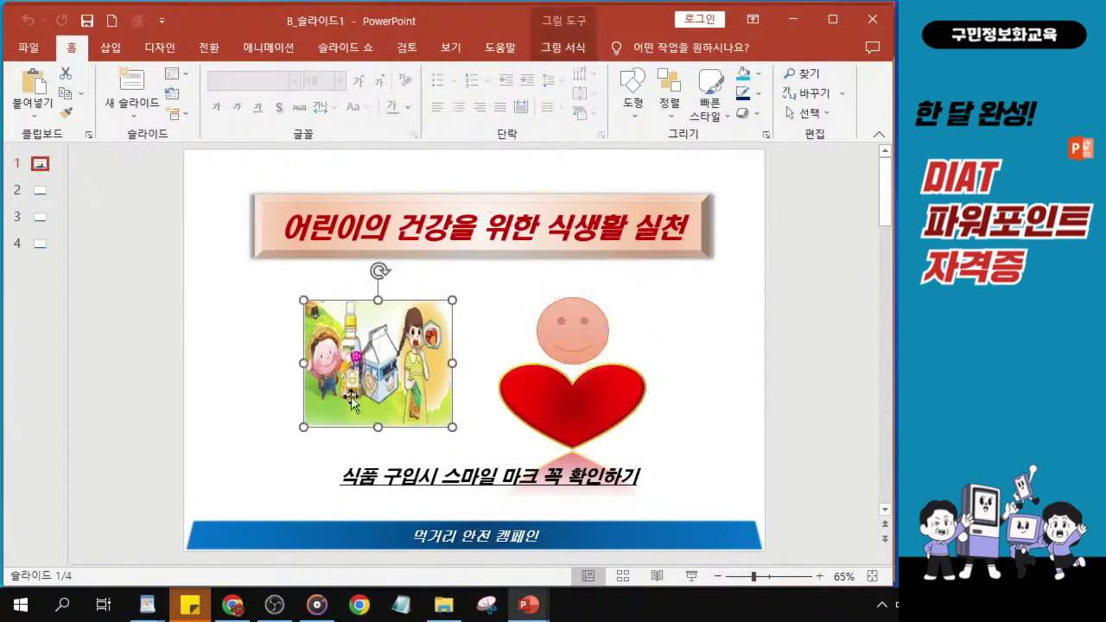
{"action": "key", "text": "ctrl"}
{"action": "key", "text": "ctrl"}
{"action": "key", "text": "ctrl"}
{"action": "key", "text": "ctrl"}
{"action": "left_click", "coordinate": [460, 477]}
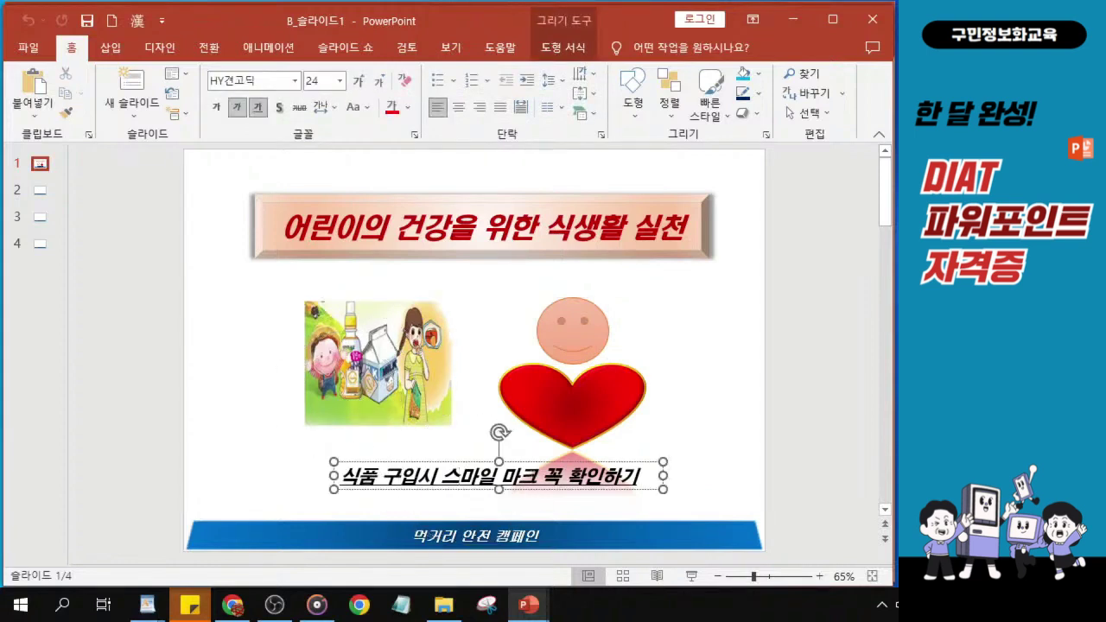
{"action": "key", "text": "ctrl"}
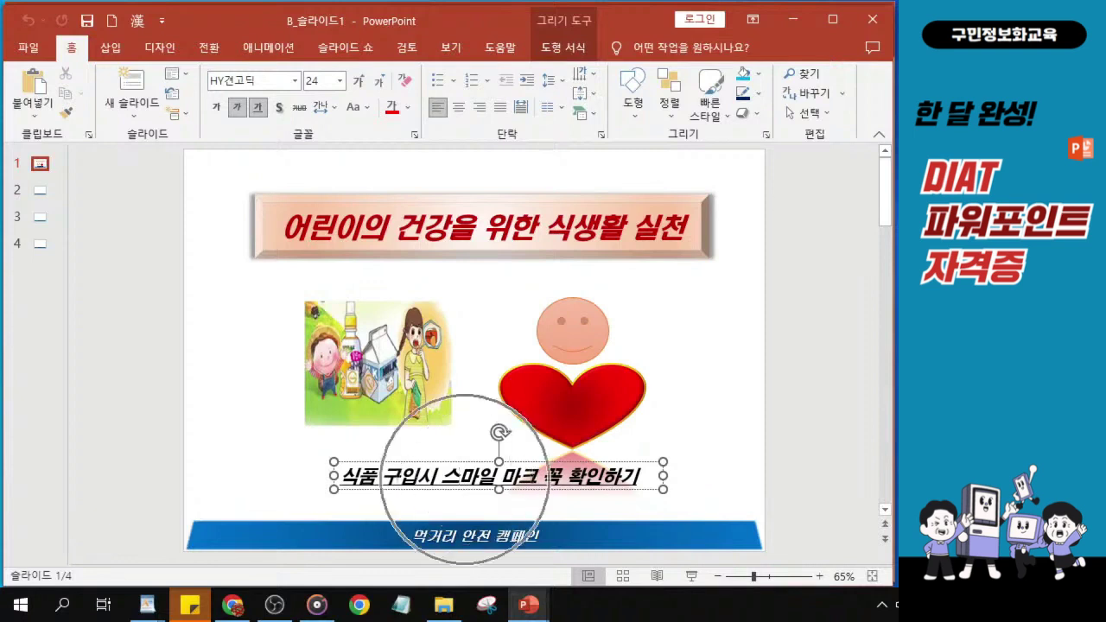
- Check the animation on the sample's title banner and return to the B-완성 presentation
{"action": "left_click", "coordinate": [265, 47]}
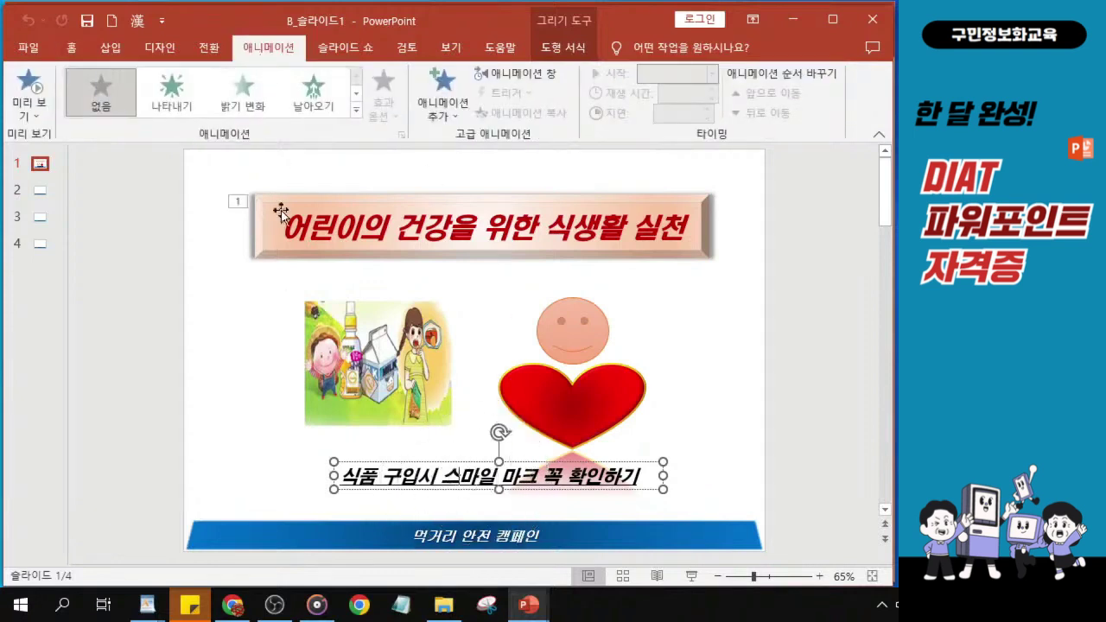
{"action": "left_click", "coordinate": [257, 248]}
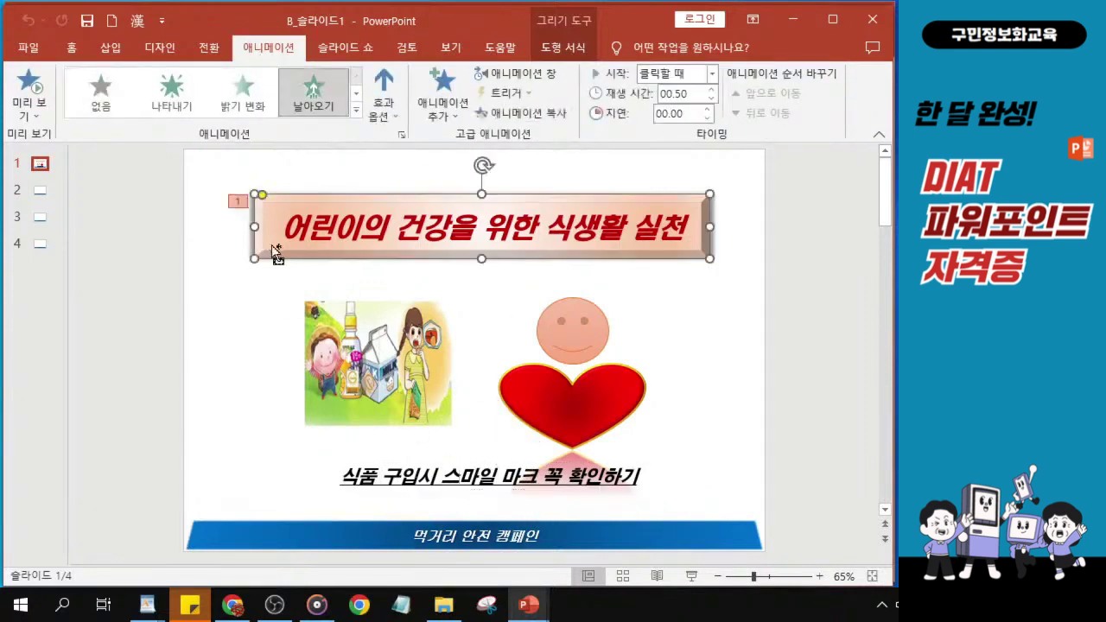
{"action": "key", "text": "ctrl"}
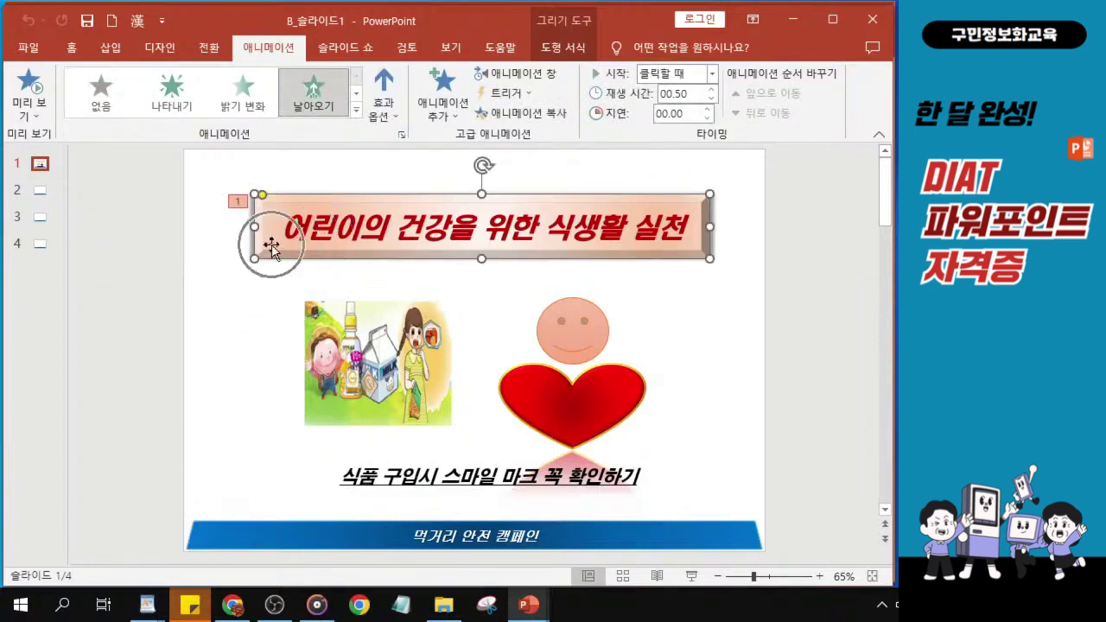
{"action": "left_click", "coordinate": [793, 20]}
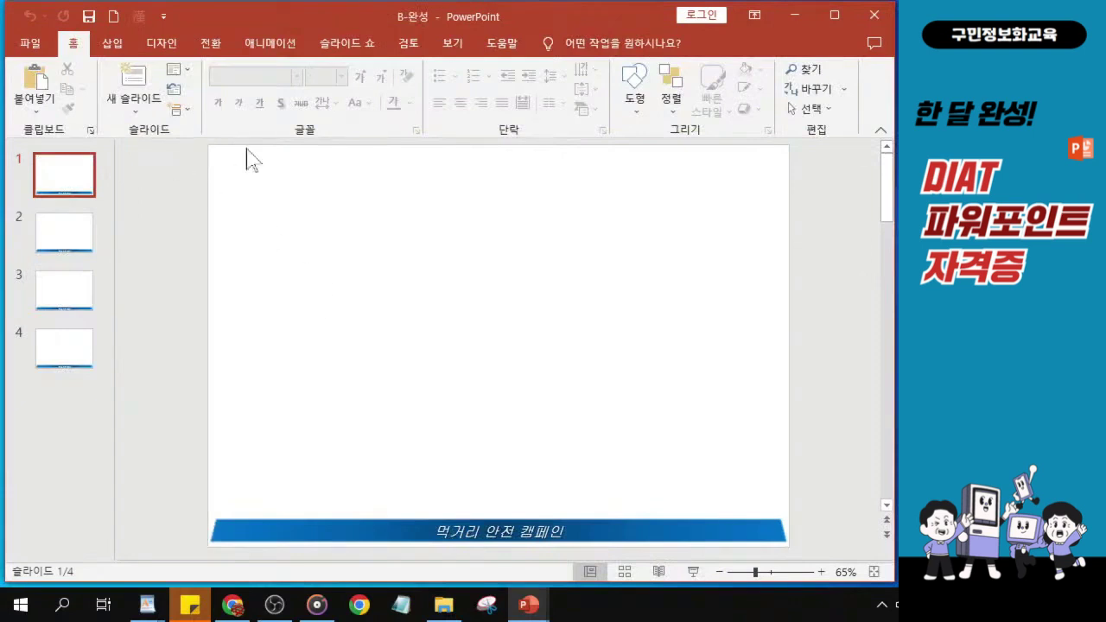
{"action": "left_click", "coordinate": [2, 210]}
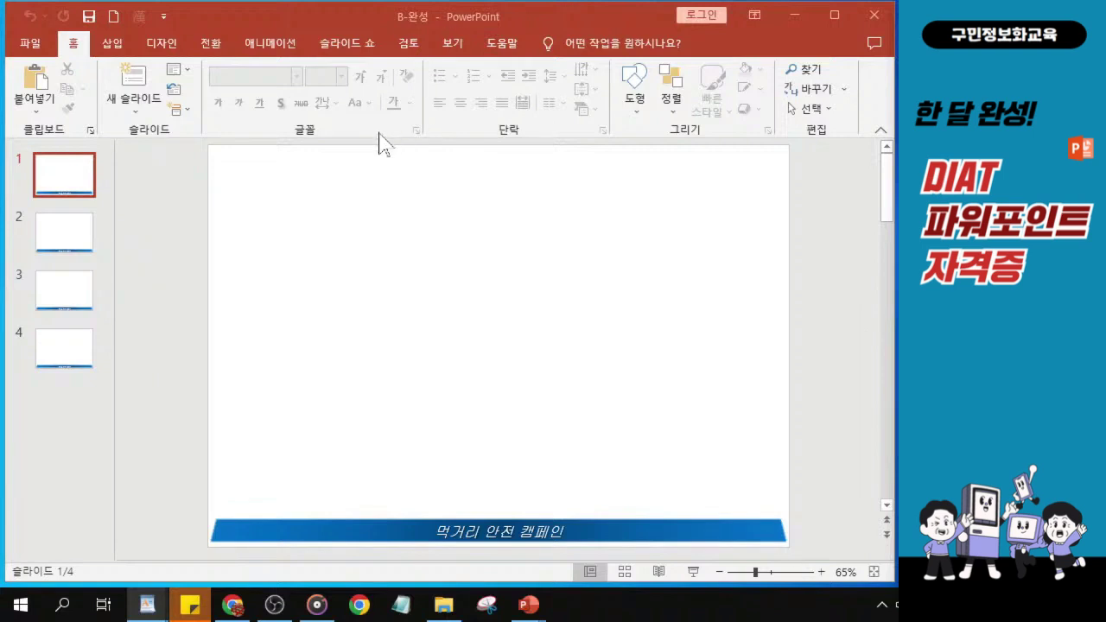
- Draw a bevel basic shape about 21.3 cm wide and 2.9 cm high, centred near the top of slide 1
{"action": "left_click", "coordinate": [634, 106]}
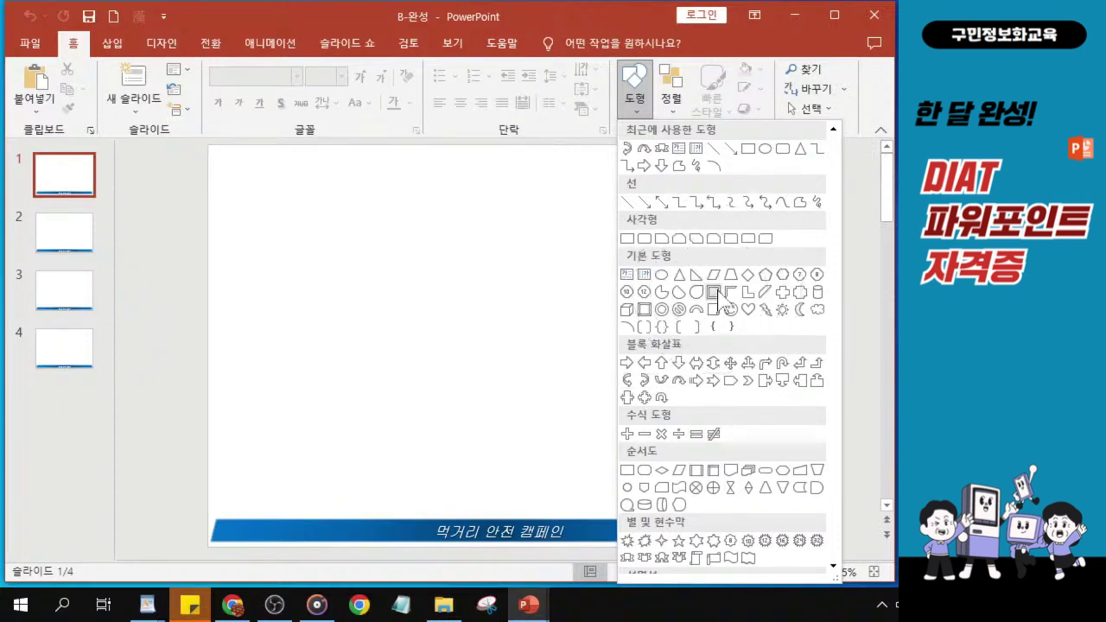
{"action": "left_click", "coordinate": [644, 309]}
{"action": "left_click", "coordinate": [626, 89]}
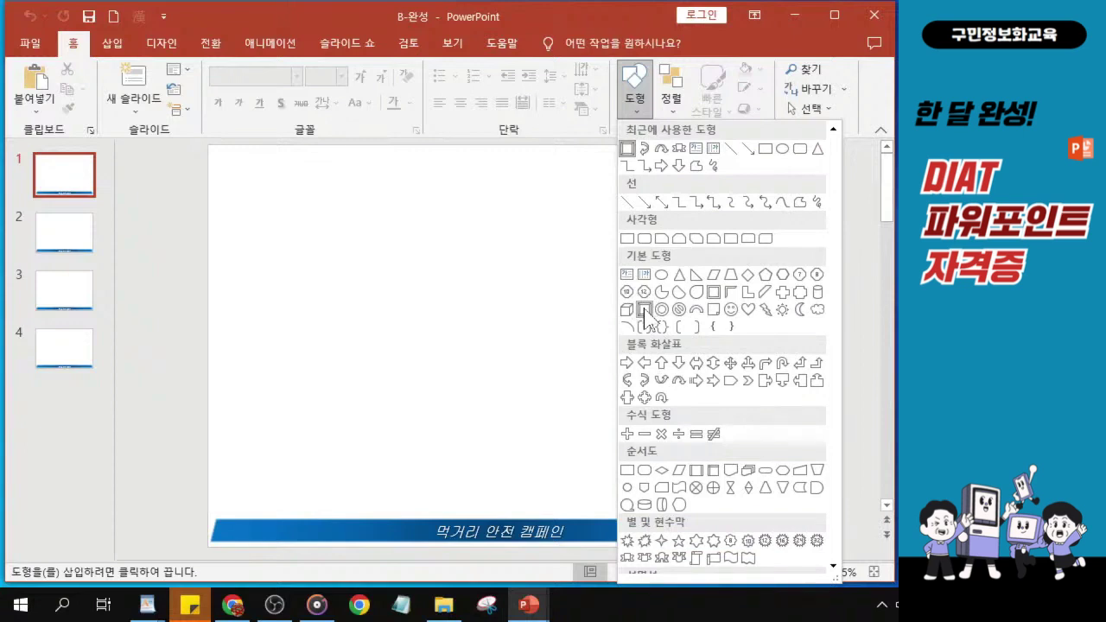
{"action": "left_click", "coordinate": [644, 310]}
{"action": "mouse_move", "coordinate": [290, 177]}
{"action": "left_mouse_down"}
{"action": "mouse_move", "coordinate": [333, 218]}
{"action": "mouse_move", "coordinate": [741, 246]}
{"action": "left_mouse_up"}
{"action": "mouse_move", "coordinate": [523, 207]}
{"action": "left_mouse_down"}
{"action": "mouse_move", "coordinate": [496, 216]}
{"action": "mouse_move", "coordinate": [496, 245]}
{"action": "mouse_move", "coordinate": [533, 210]}
{"action": "left_mouse_up"}
{"action": "left_click_drag", "start_coordinate": [556, 214], "coordinate": [565, 216]}
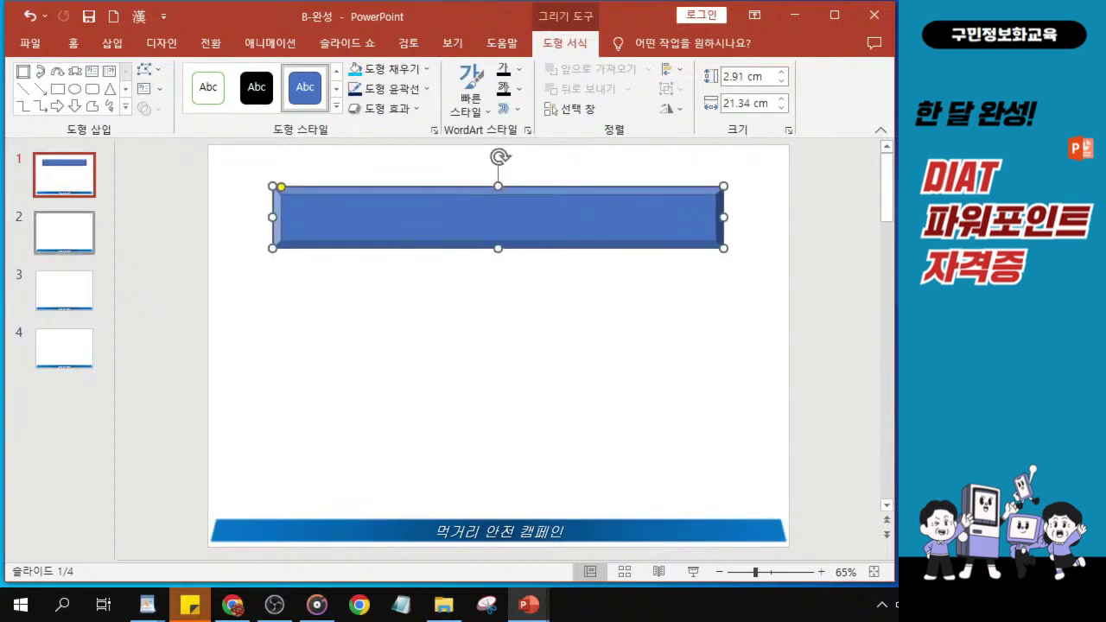
- Display the bevel shape's detailed formatting options and change its fill to a gradient fill
{"action": "key", "text": "alt+Tab"}
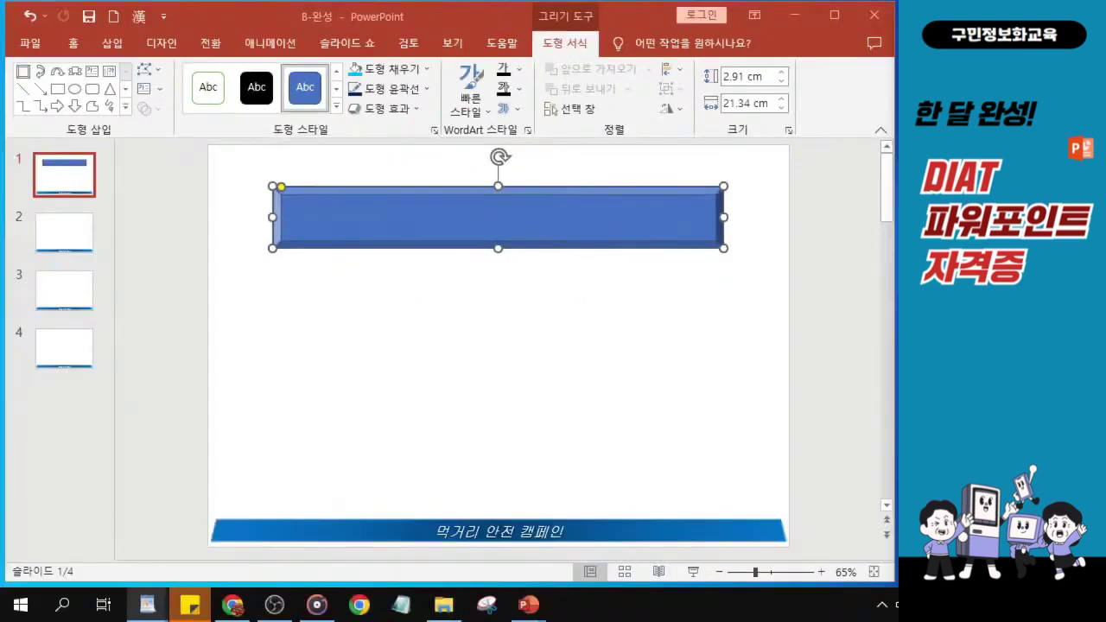
{"action": "left_click", "coordinate": [435, 131]}
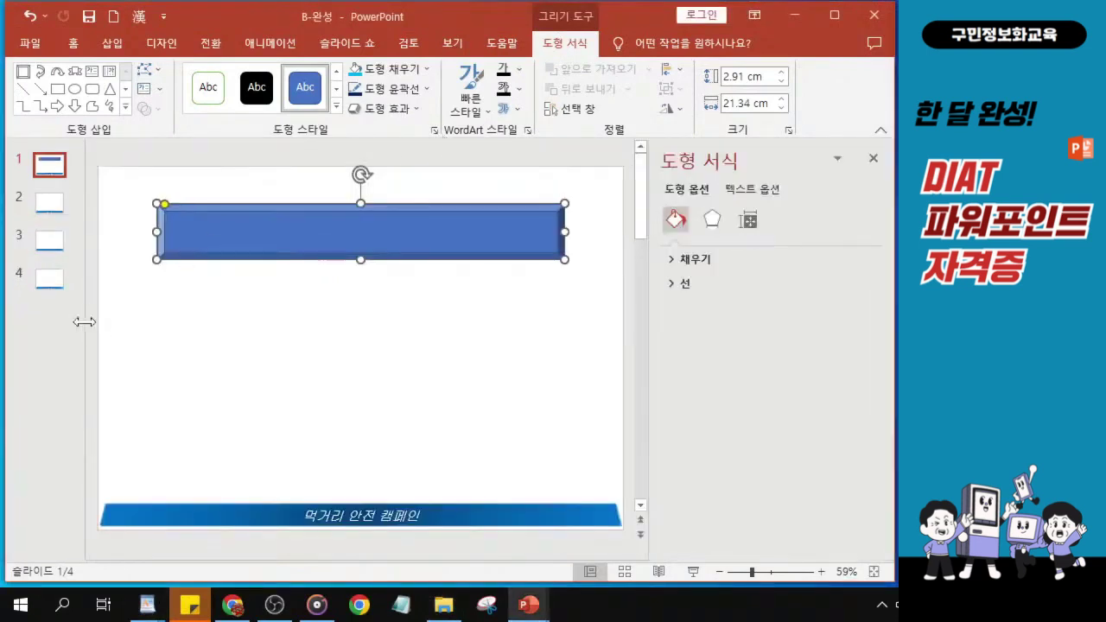
{"action": "left_click_drag", "start_coordinate": [87, 321], "coordinate": [45, 317]}
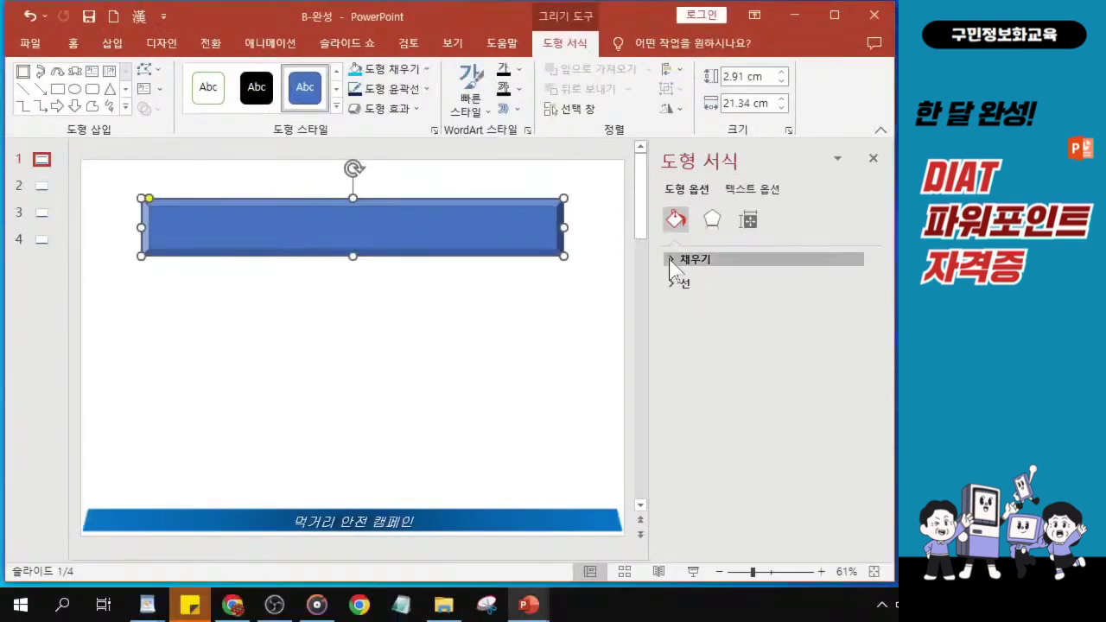
{"action": "left_click", "coordinate": [676, 266]}
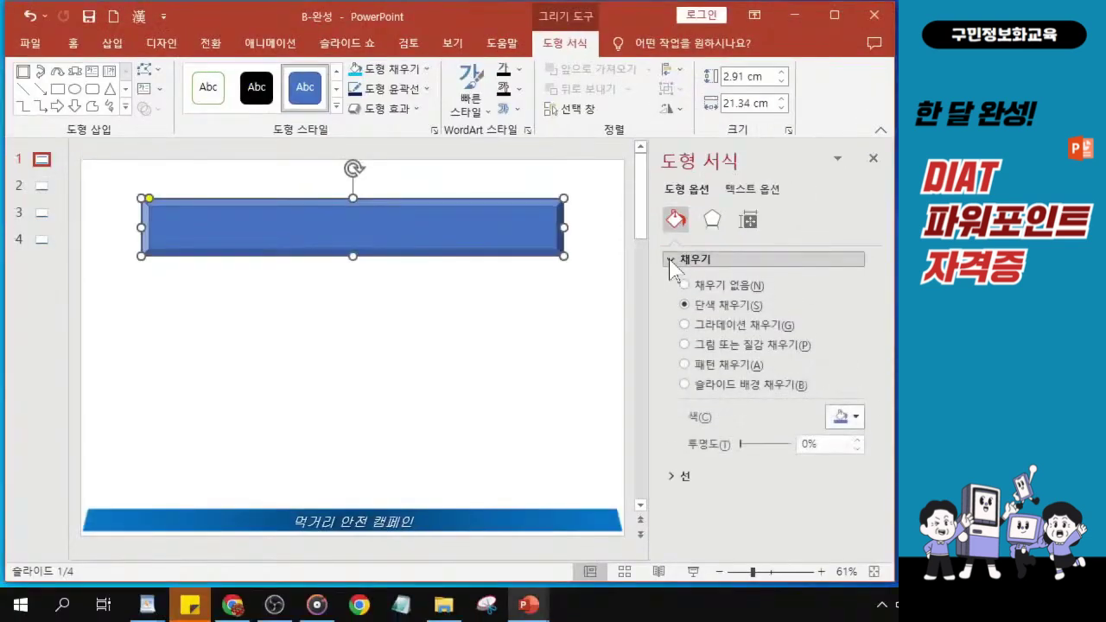
{"action": "left_click", "coordinate": [685, 327]}
{"action": "left_click", "coordinate": [684, 329]}
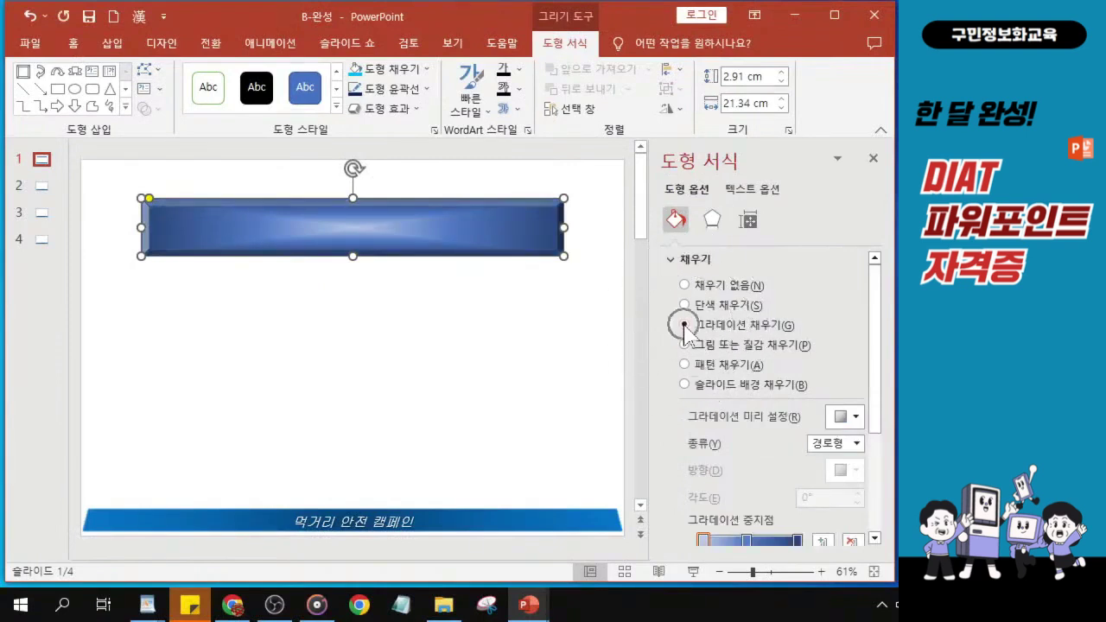
{"action": "left_click", "coordinate": [684, 329]}
{"action": "key", "text": "ctrl"}
{"action": "key", "text": "ctrl"}
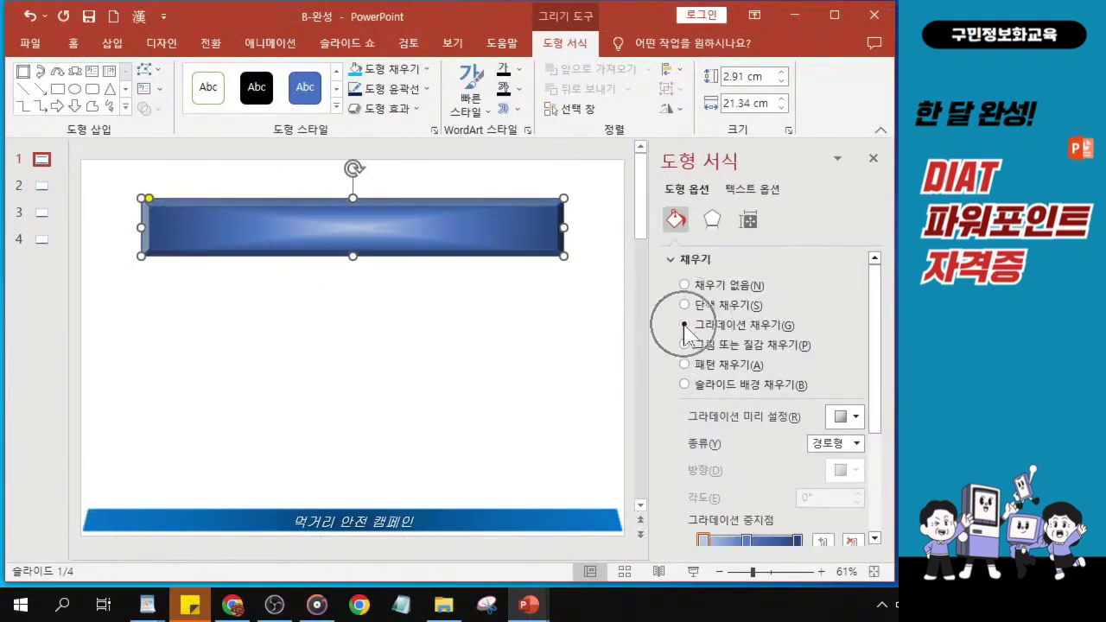
- Apply the preset gradient 밝은 그라데이션 - 강조 2 to the bevel shape
{"action": "left_click_drag", "start_coordinate": [489, 32], "coordinate": [329, 29]}
{"action": "left_click", "coordinate": [707, 413]}
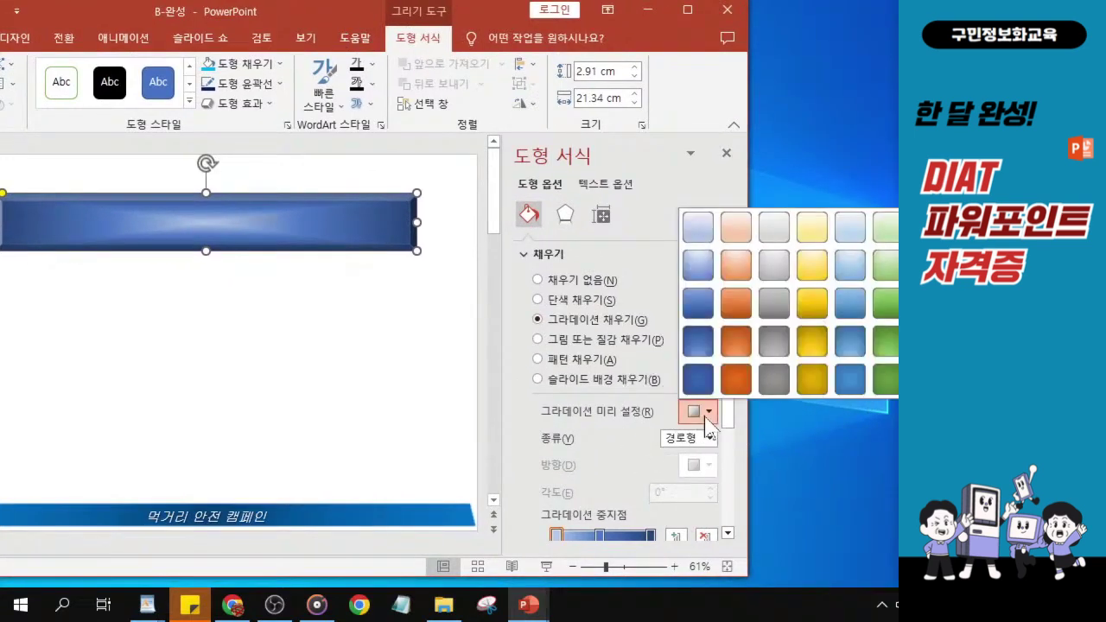
{"action": "left_click", "coordinate": [706, 413]}
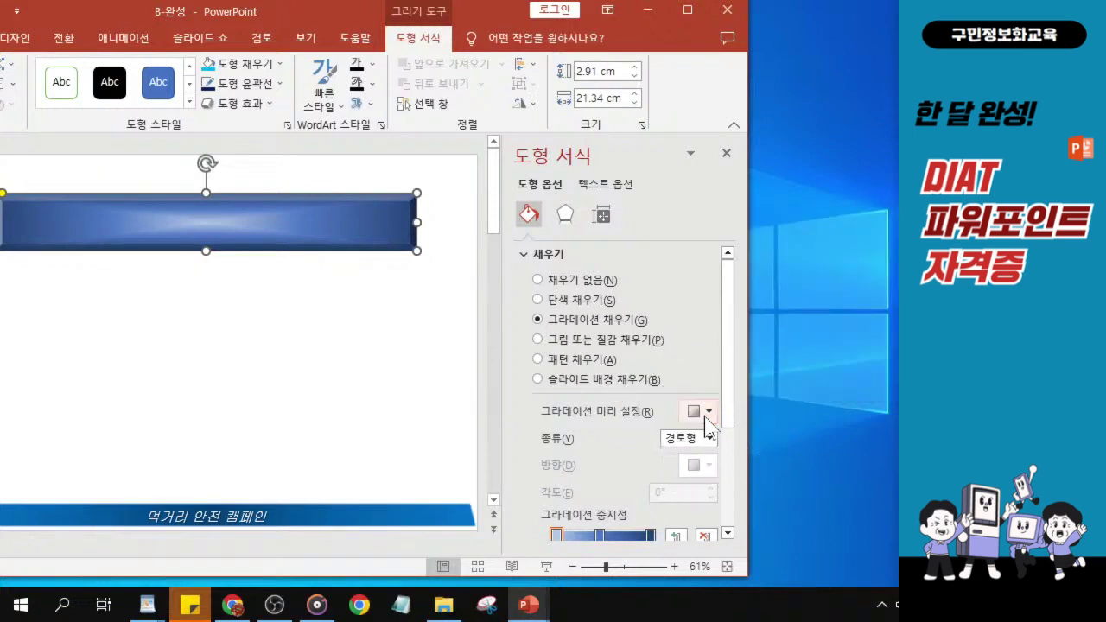
{"action": "left_click", "coordinate": [708, 415]}
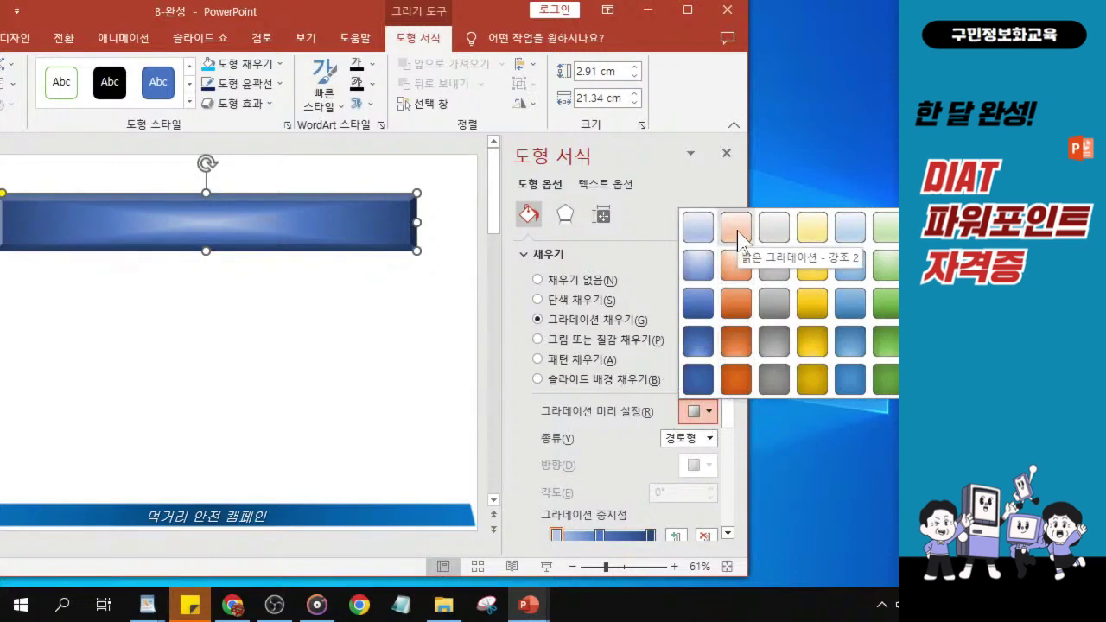
{"action": "key", "text": "ctrl"}
{"action": "key", "text": "ctrl"}
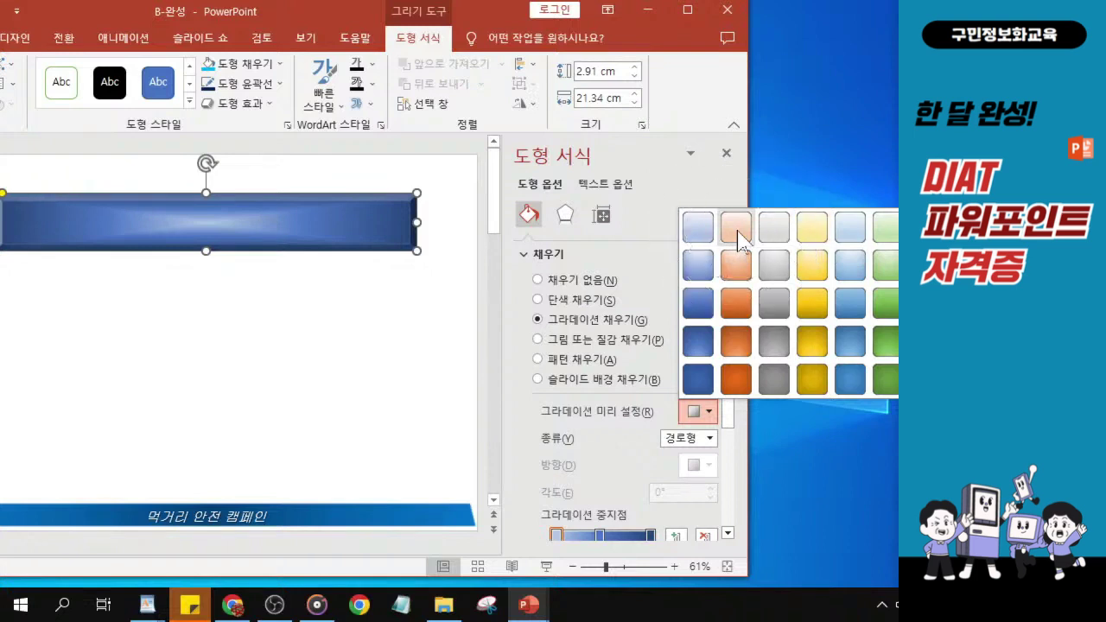
{"action": "key", "text": "ctrl"}
{"action": "left_click", "coordinate": [739, 233]}
{"action": "key", "text": "ctrl"}
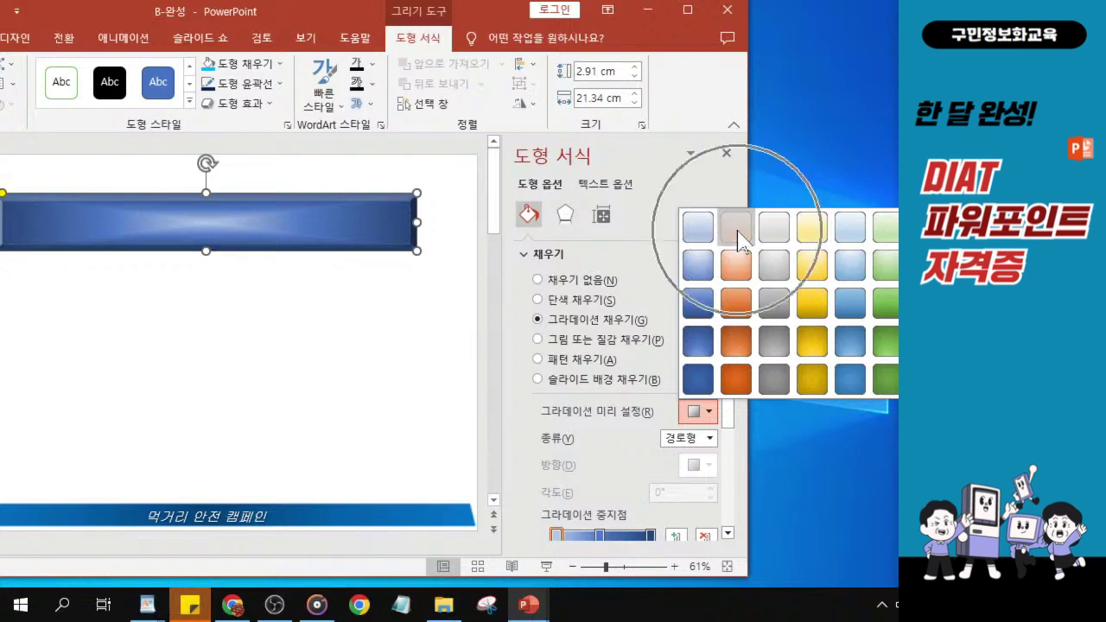
{"action": "key", "text": "ctrl"}
{"action": "key", "text": "ctrl"}
{"action": "key", "text": "ctrl"}
{"action": "key", "text": "ctrl"}
{"action": "key", "text": "ctrl"}
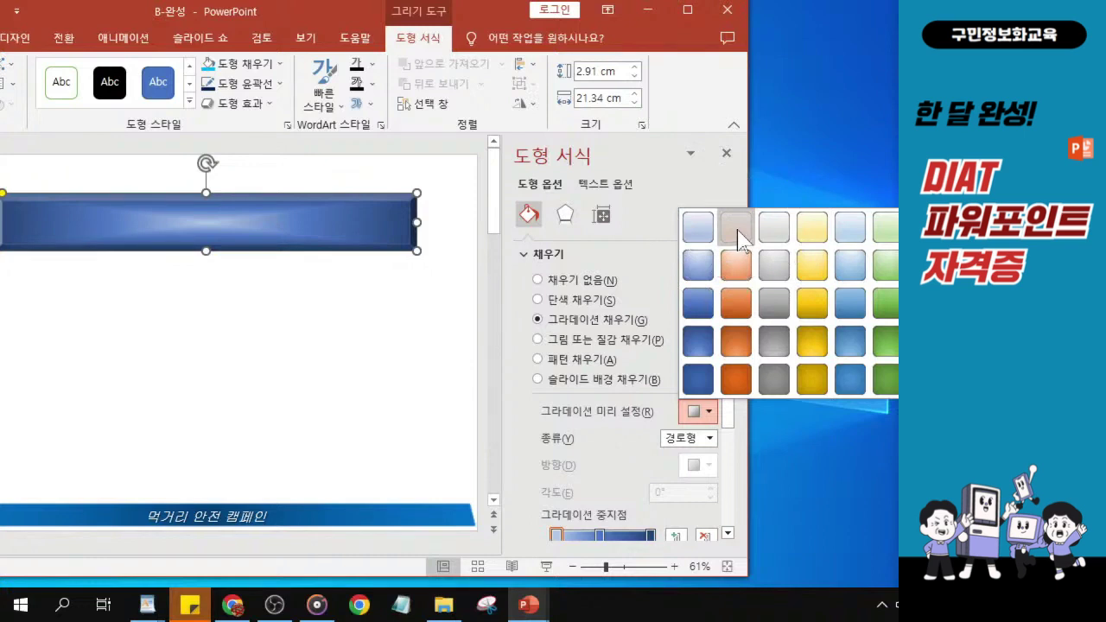
{"action": "left_click", "coordinate": [737, 231]}
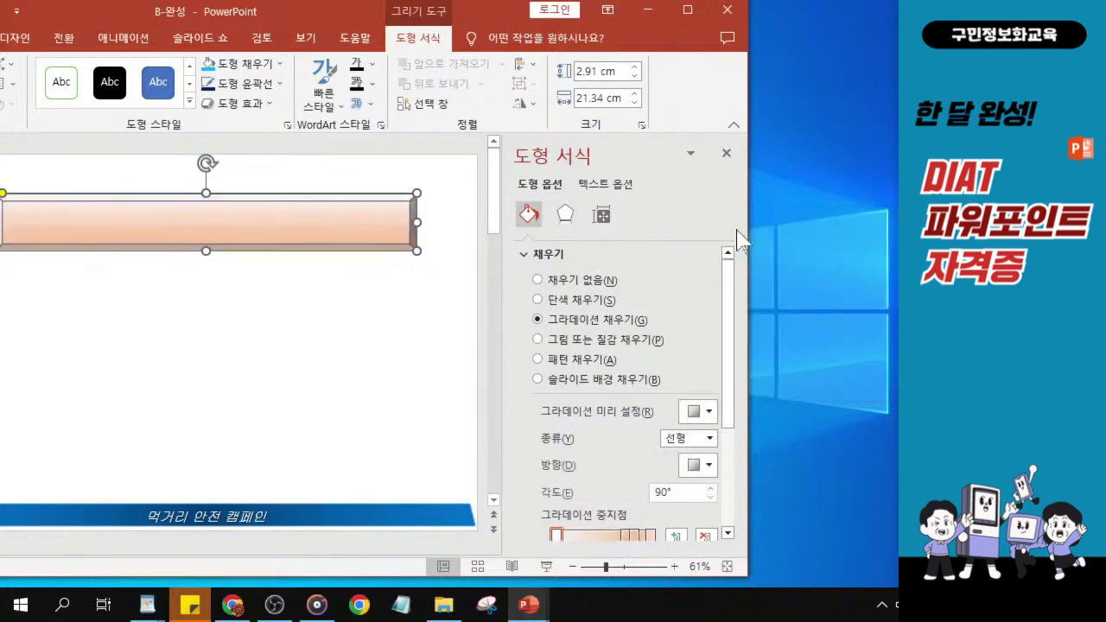
- Set the bevel shape's gradient type to 방사형 with the direction radiating from the centre
{"action": "left_click", "coordinate": [713, 442]}
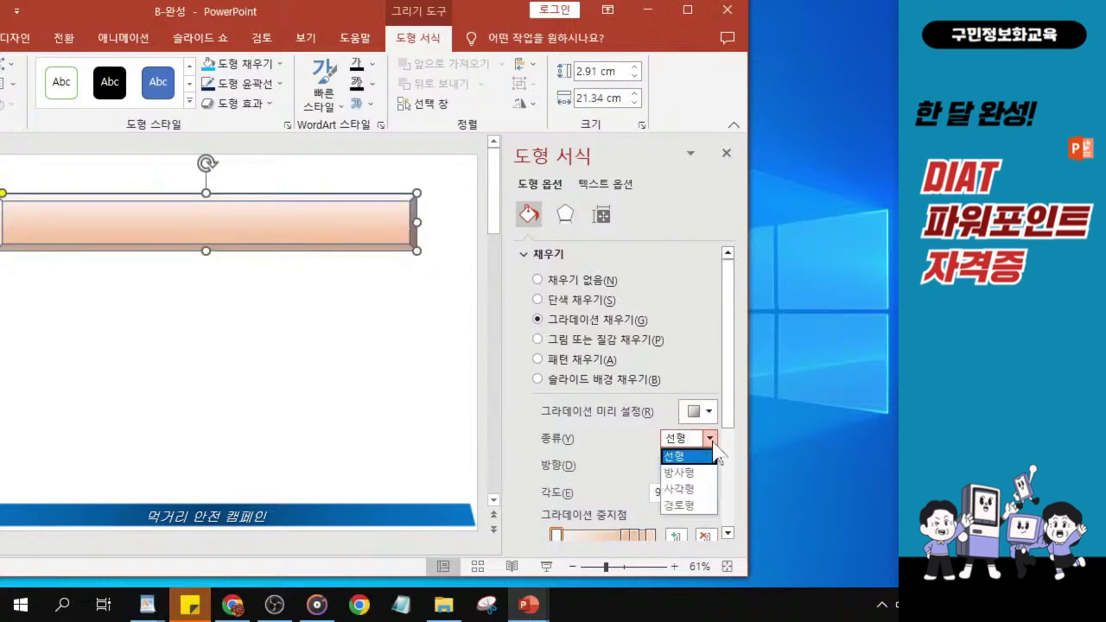
{"action": "left_click", "coordinate": [694, 474]}
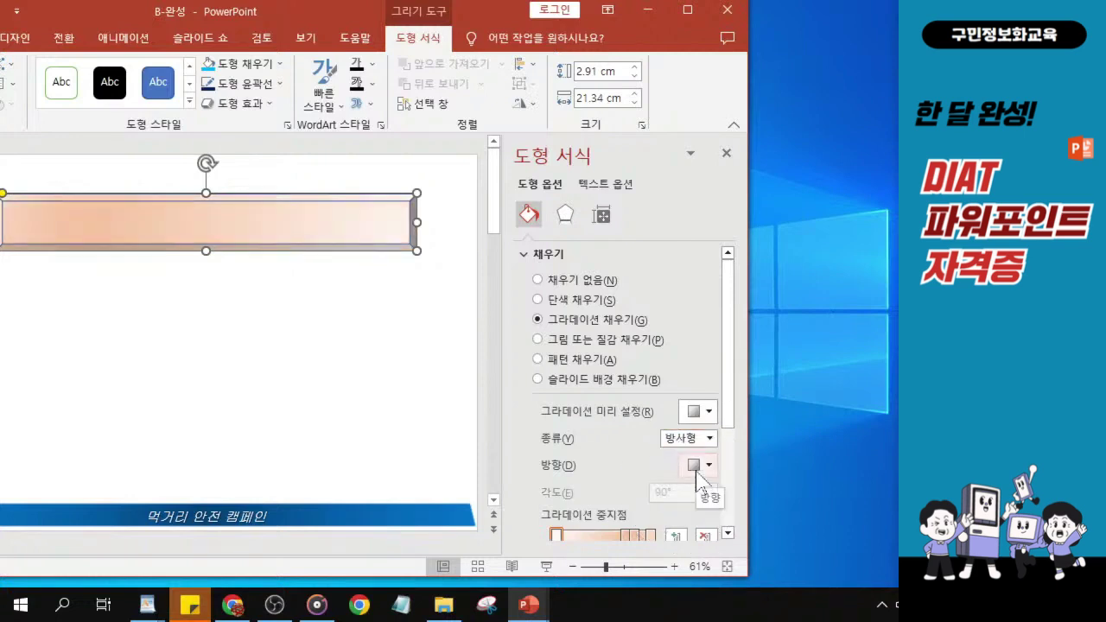
{"action": "left_click", "coordinate": [697, 472]}
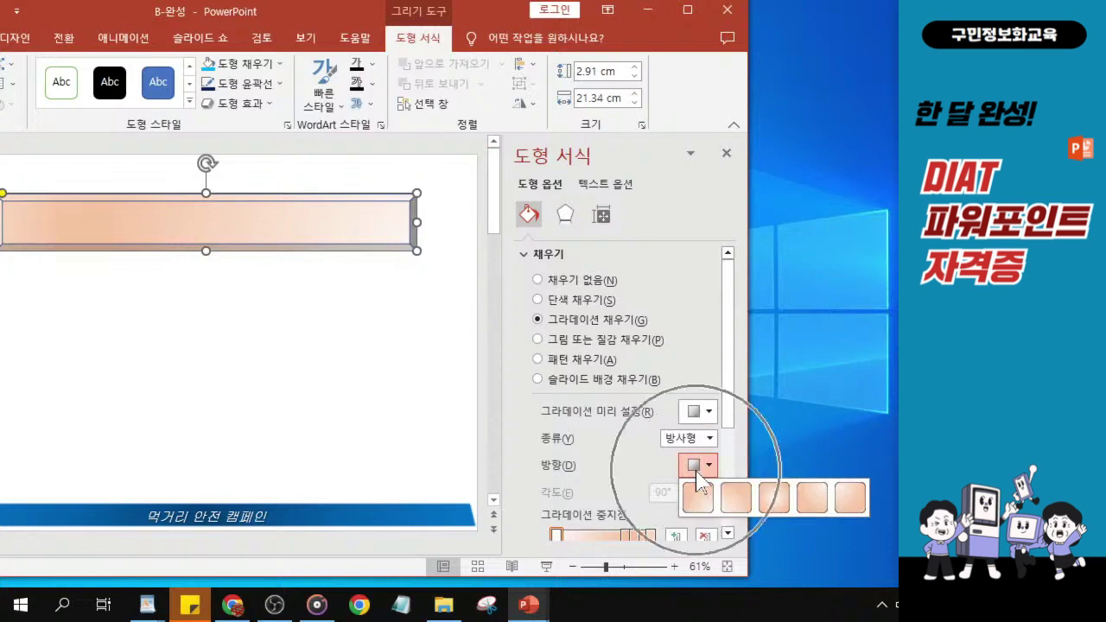
{"action": "left_click", "coordinate": [773, 499]}
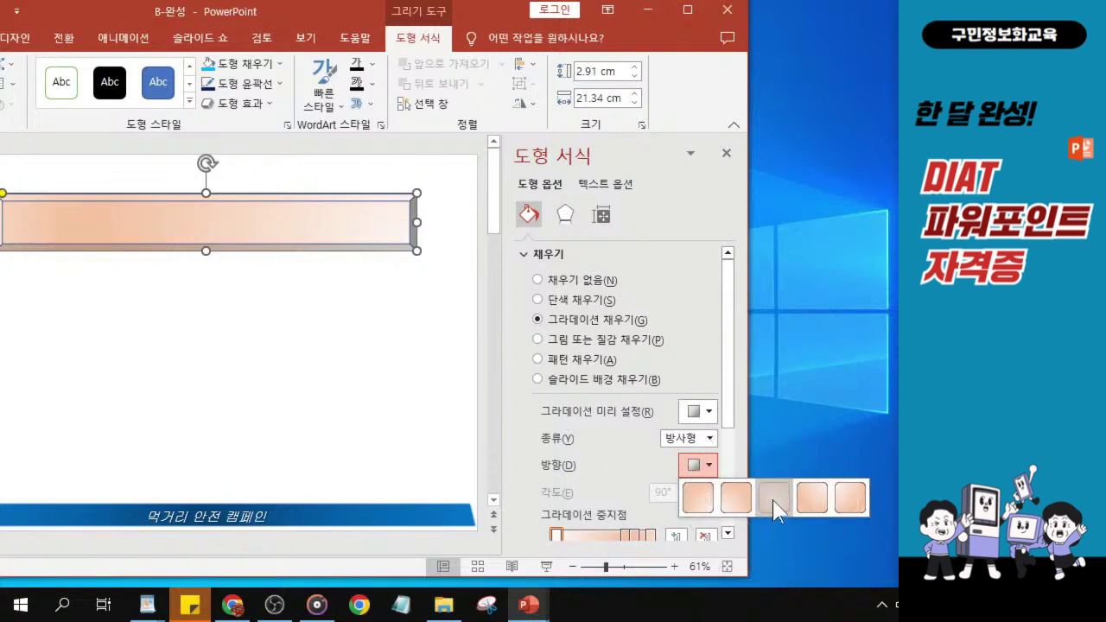
{"action": "left_click", "coordinate": [774, 499]}
{"action": "left_click", "coordinate": [774, 499]}
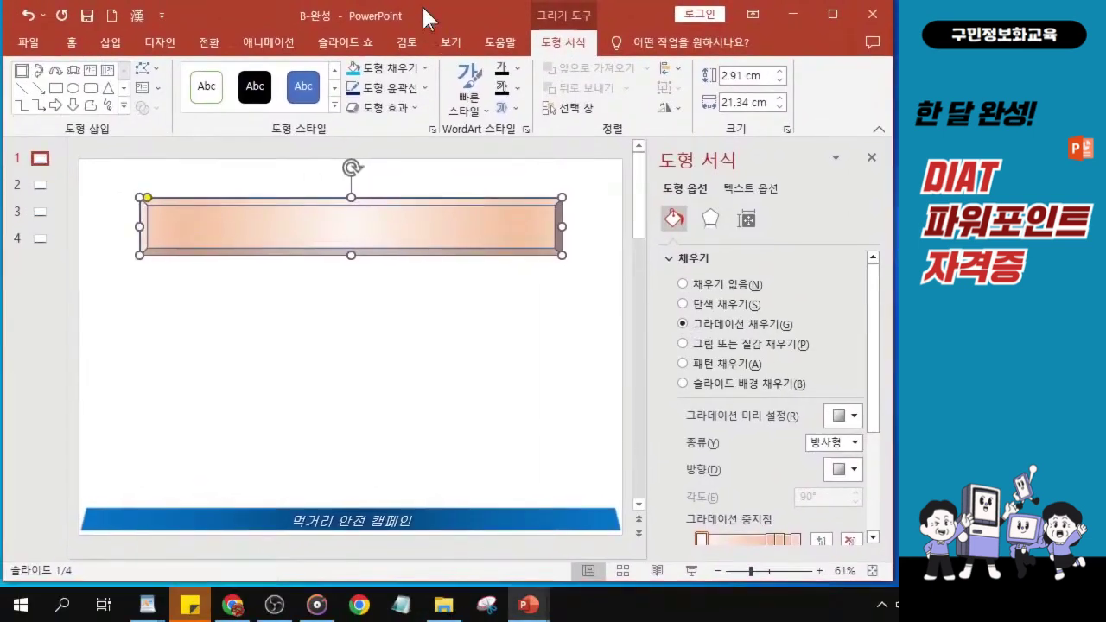
- Remove the bevel shape's outline by setting its line to 선 없음
{"action": "key", "text": "ctrl"}
{"action": "key", "text": "ctrl"}
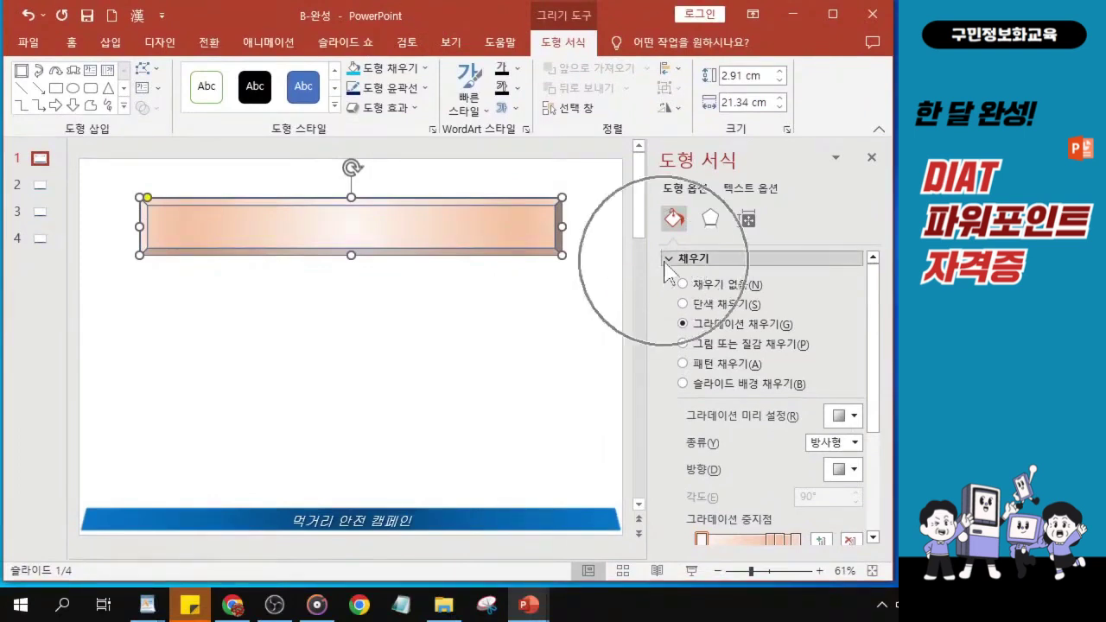
{"action": "key", "text": "ctrl"}
{"action": "key", "text": "ctrl"}
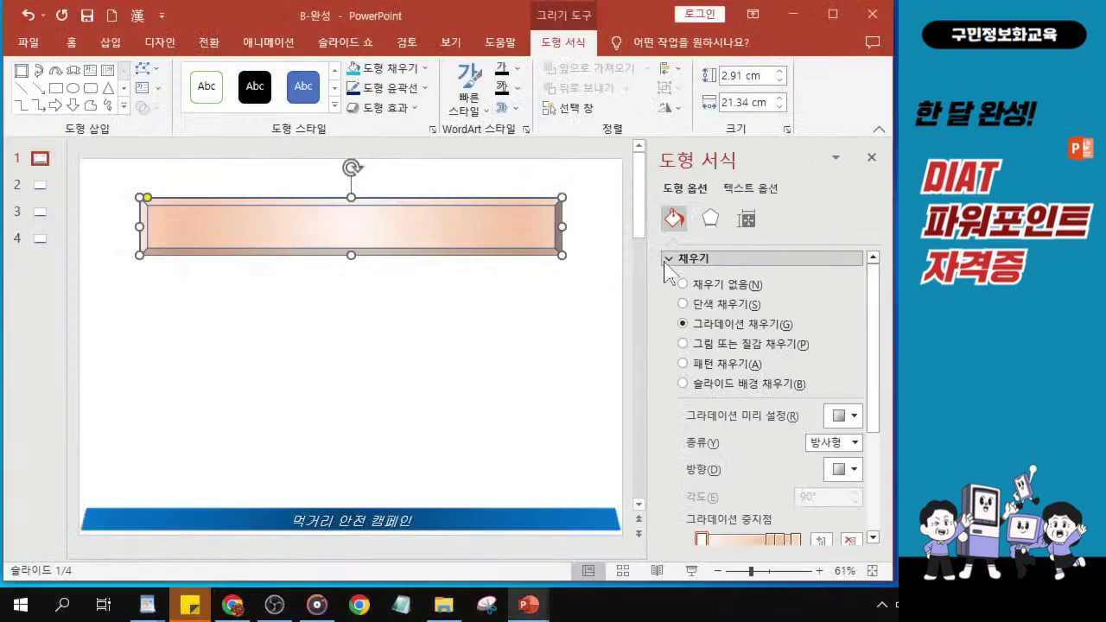
{"action": "left_click", "coordinate": [674, 256]}
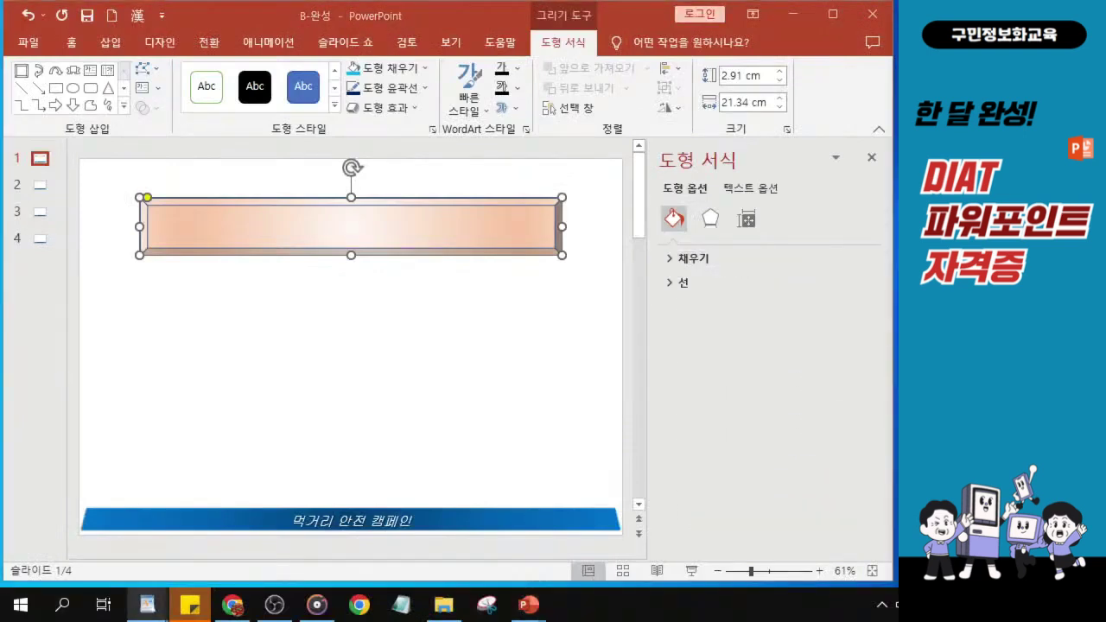
{"action": "left_click", "coordinate": [669, 285]}
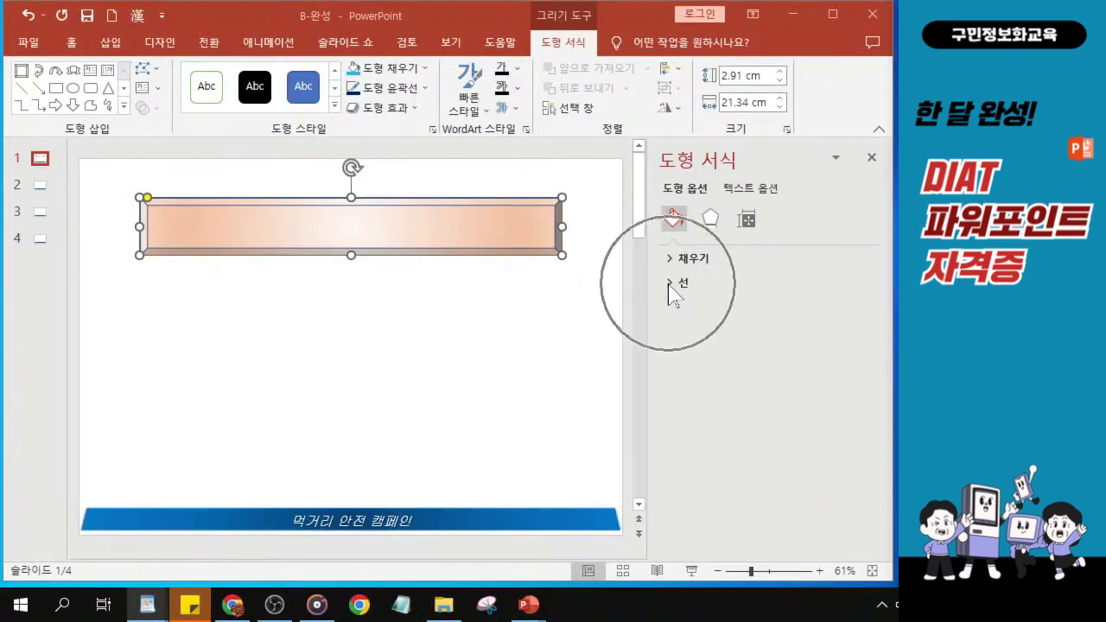
{"action": "left_click", "coordinate": [669, 286]}
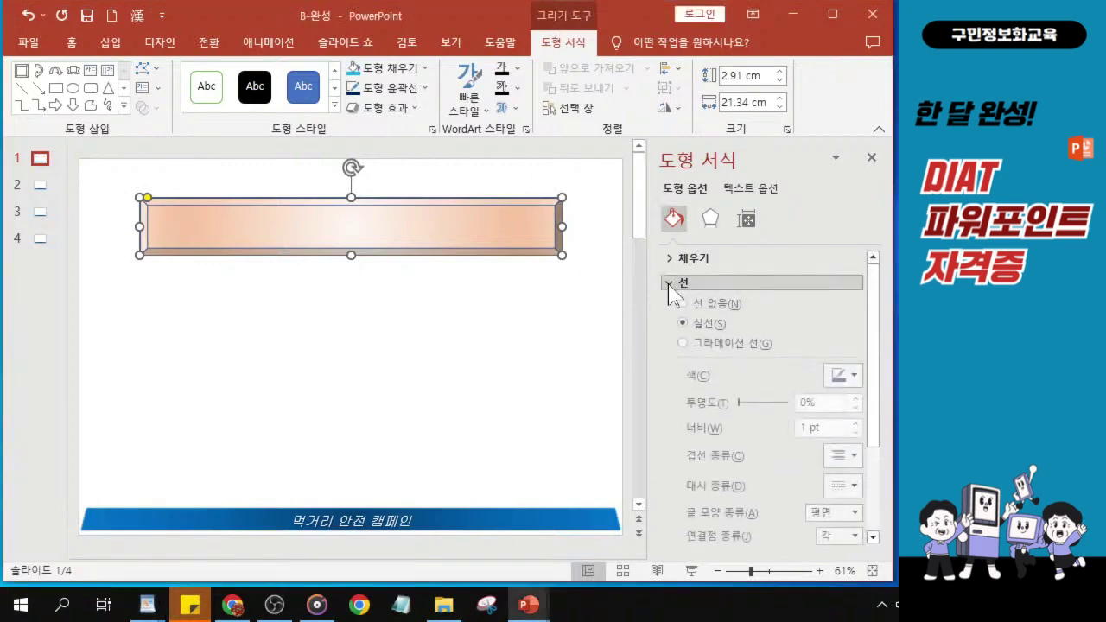
{"action": "left_click", "coordinate": [682, 309]}
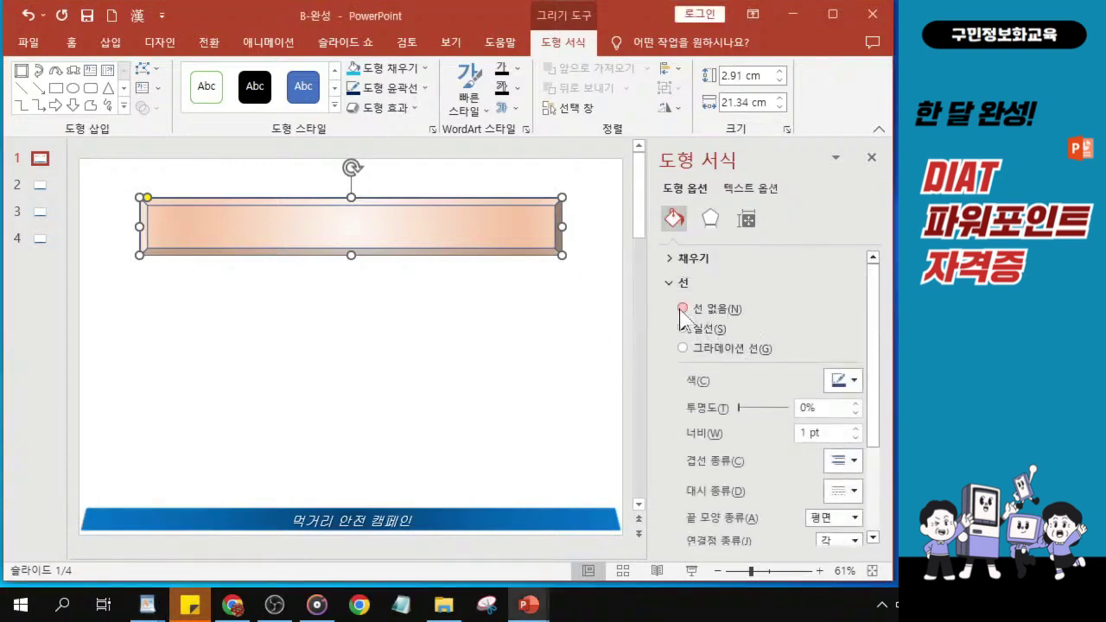
{"action": "left_click", "coordinate": [685, 309]}
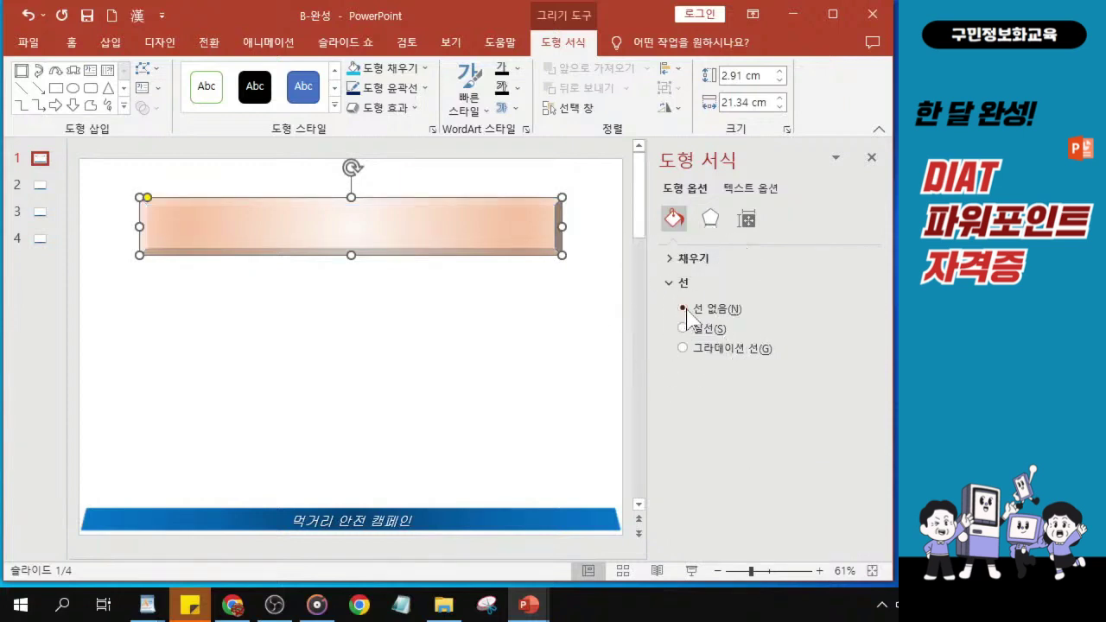
{"action": "left_click", "coordinate": [686, 310]}
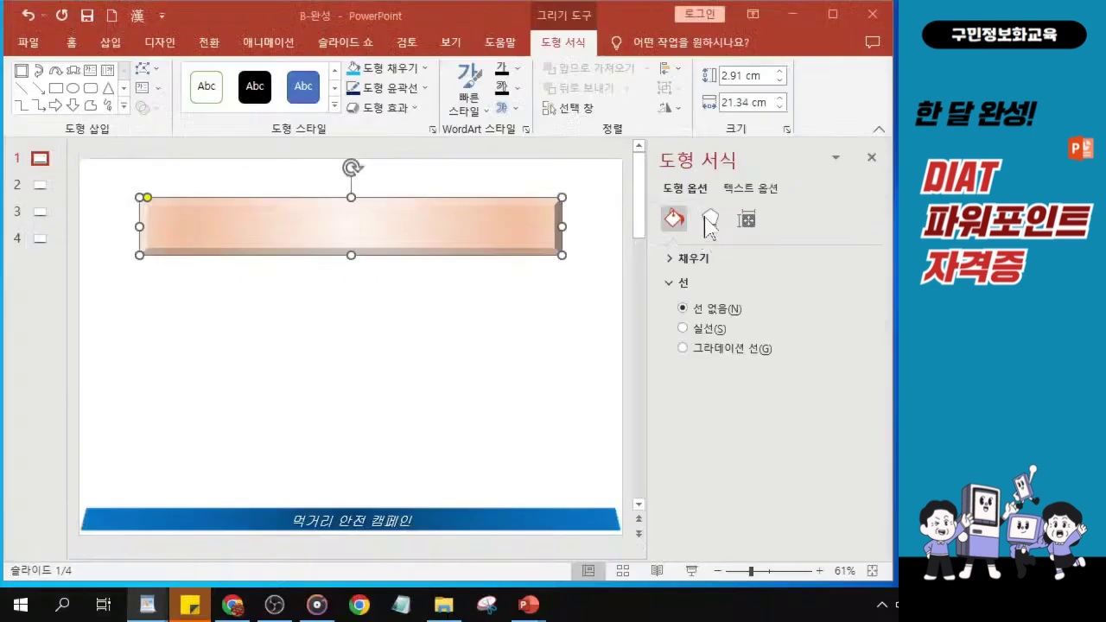
- Apply the centred preset from the 바깥쪽 shadow group to the bevel shape
{"action": "left_click", "coordinate": [726, 217]}
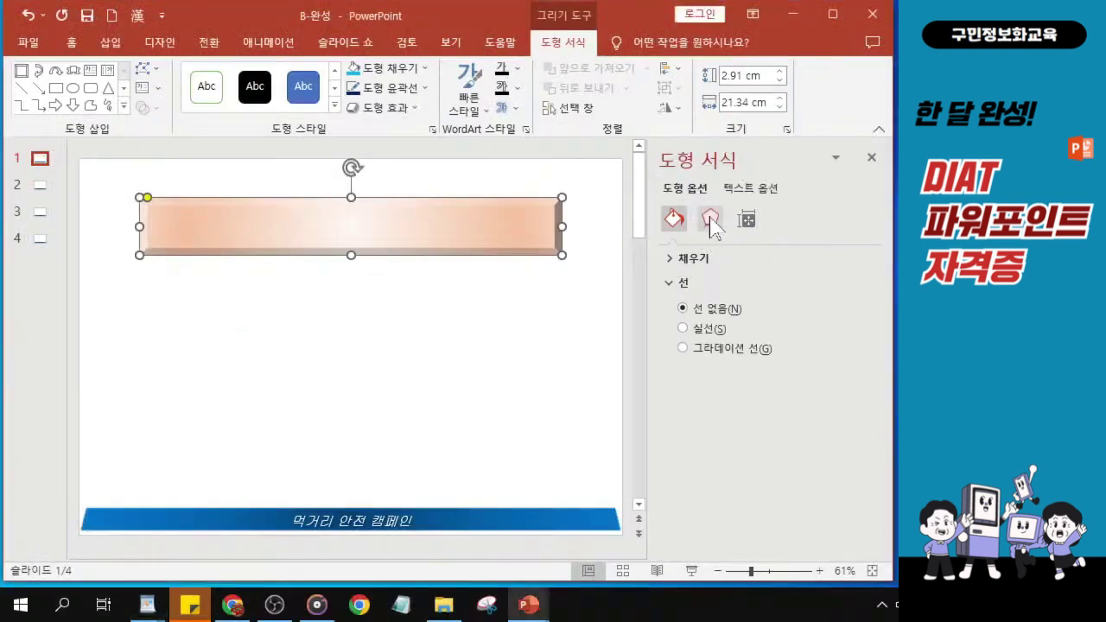
{"action": "left_click", "coordinate": [709, 219]}
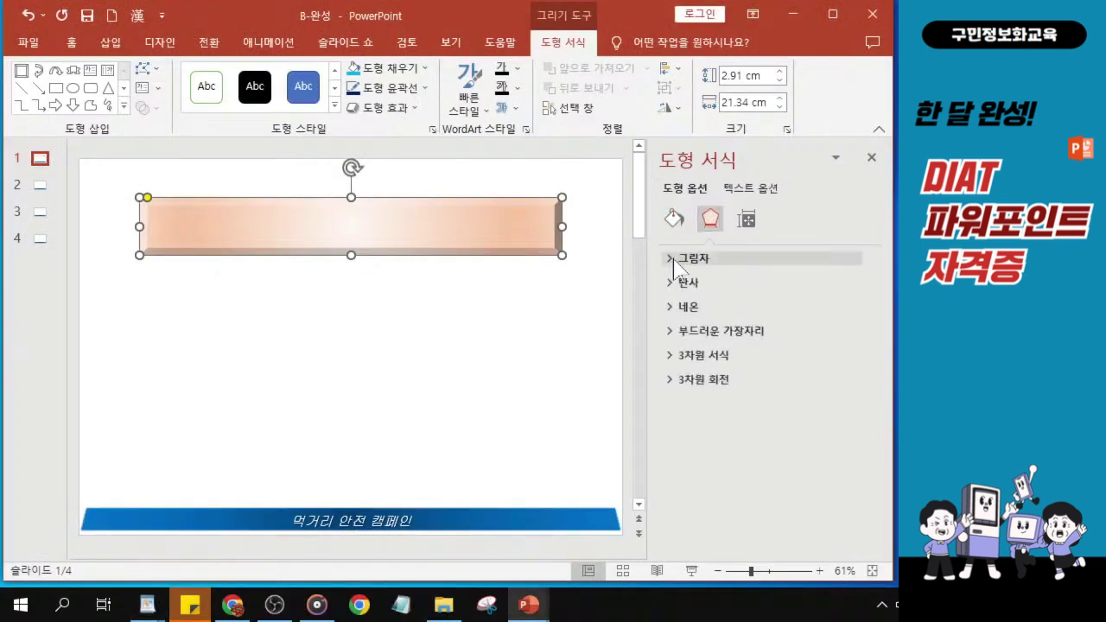
{"action": "left_click", "coordinate": [671, 260]}
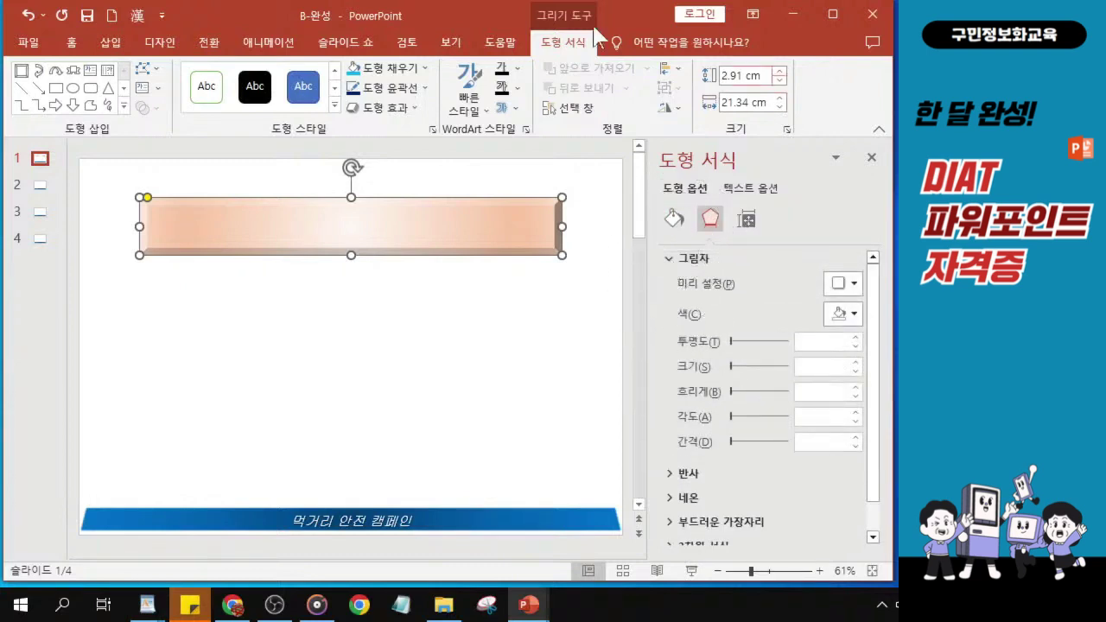
{"action": "left_click_drag", "start_coordinate": [620, 17], "coordinate": [448, 23]}
{"action": "left_click", "coordinate": [682, 291]}
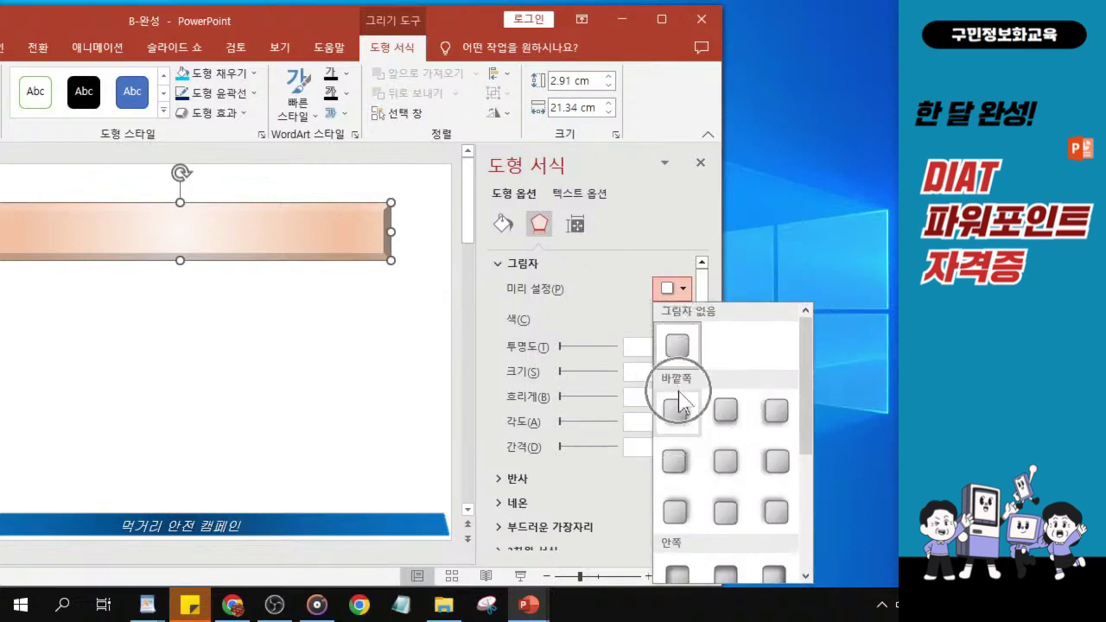
{"action": "left_click", "coordinate": [725, 465]}
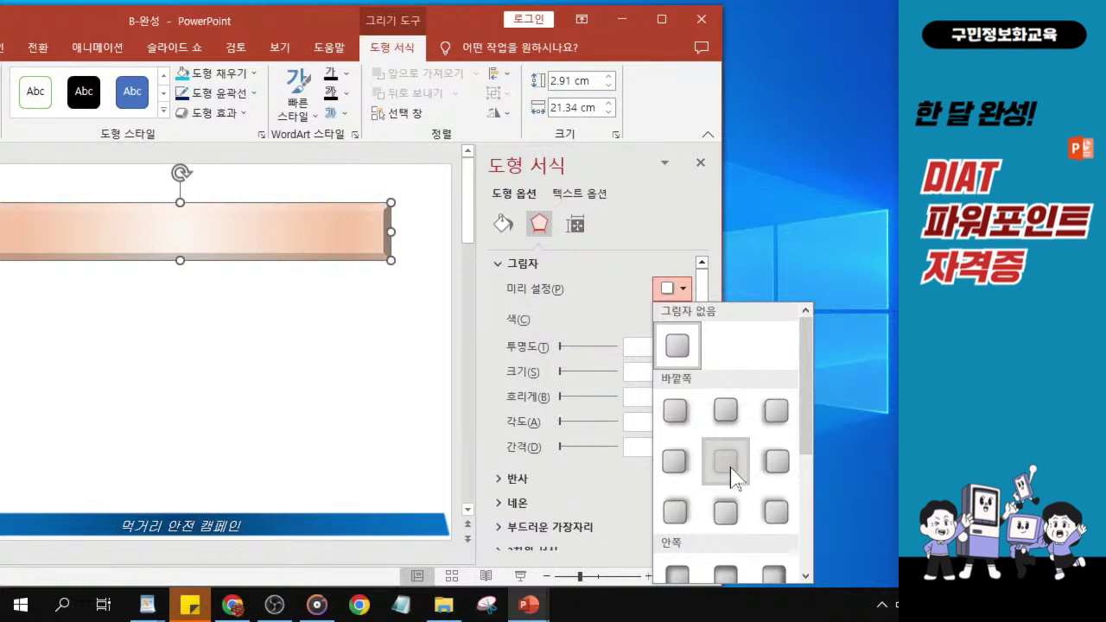
{"action": "left_click", "coordinate": [731, 478]}
{"action": "left_click", "coordinate": [731, 477]}
{"action": "left_click", "coordinate": [731, 477]}
{"action": "double_click", "coordinate": [501, 22]}
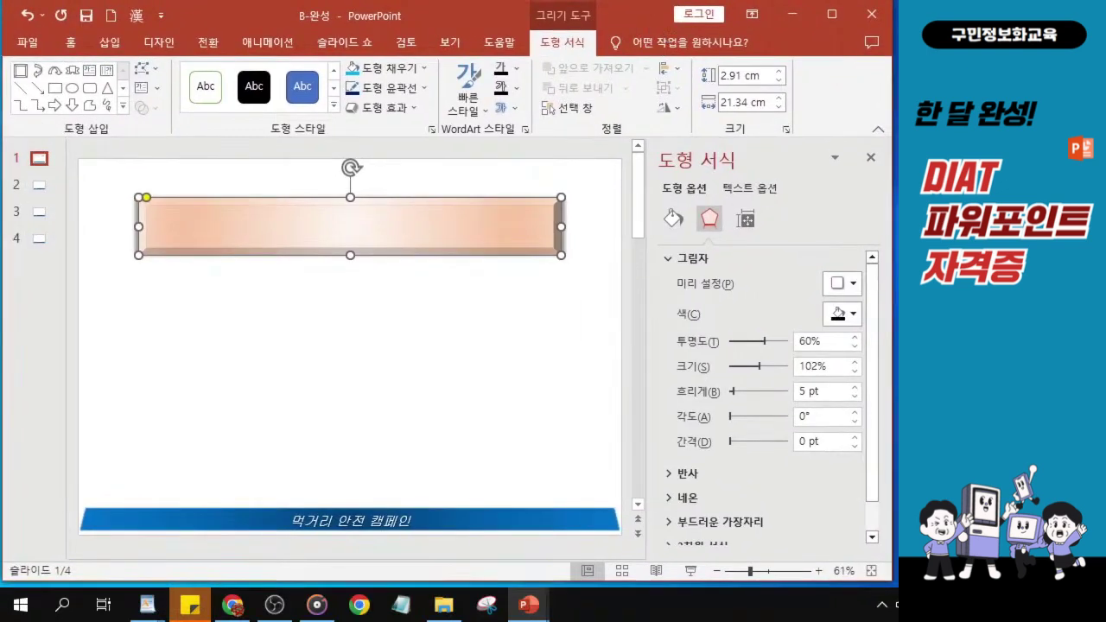
- Close the shape's detailed formatting options
{"action": "key", "text": "alt+Tab"}
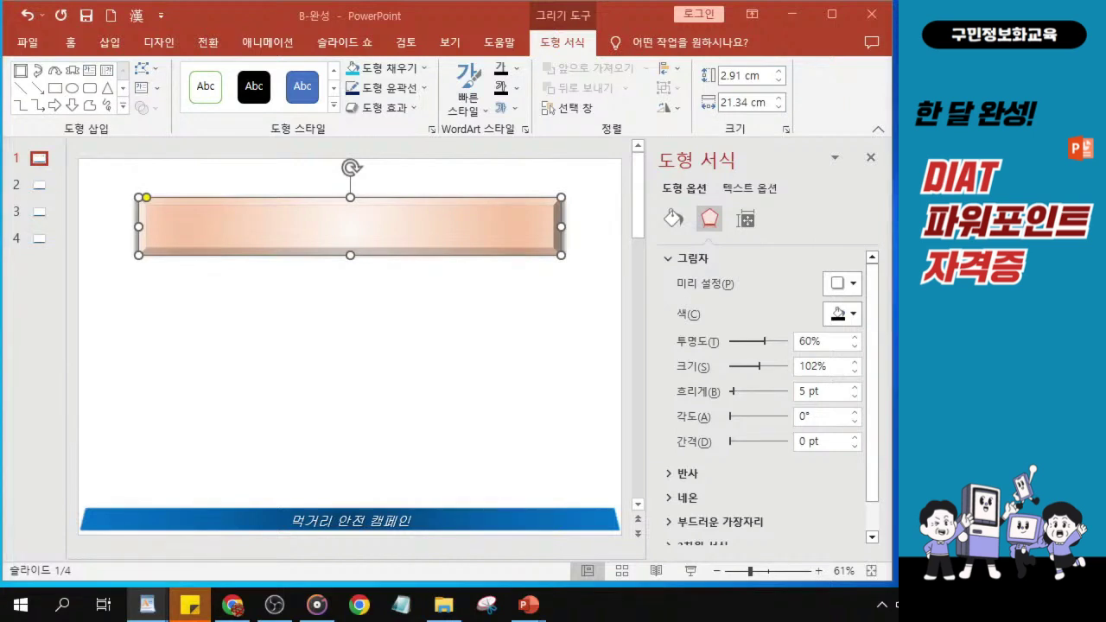
{"action": "left_click", "coordinate": [788, 177]}
{"action": "left_click", "coordinate": [872, 158]}
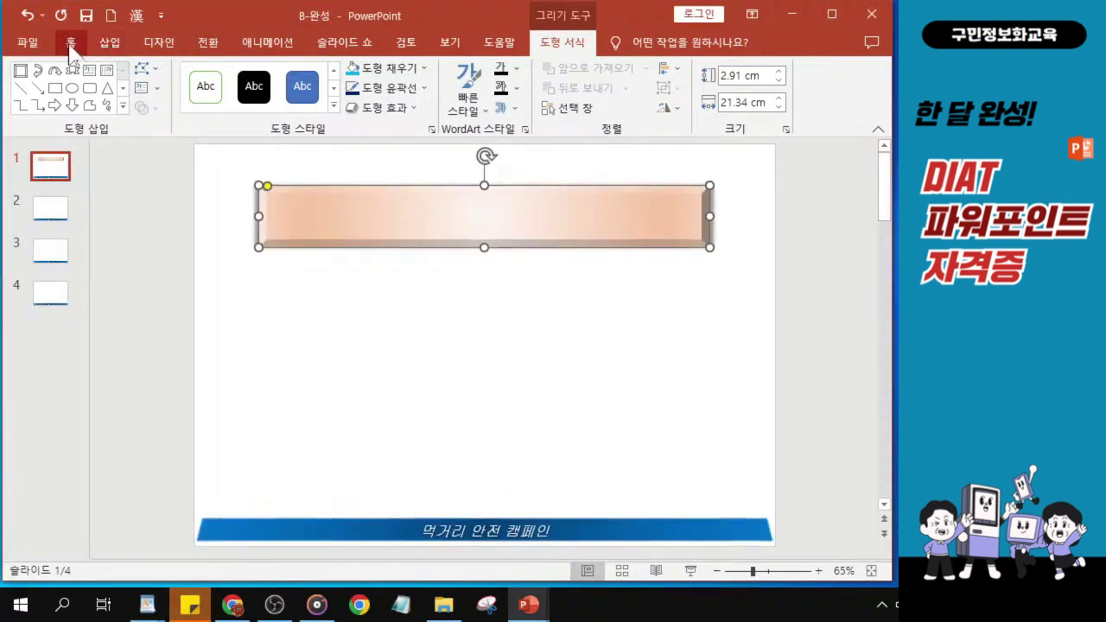
- Set the font of the bevel shape to HY헤드라인M
{"action": "left_click", "coordinate": [71, 45]}
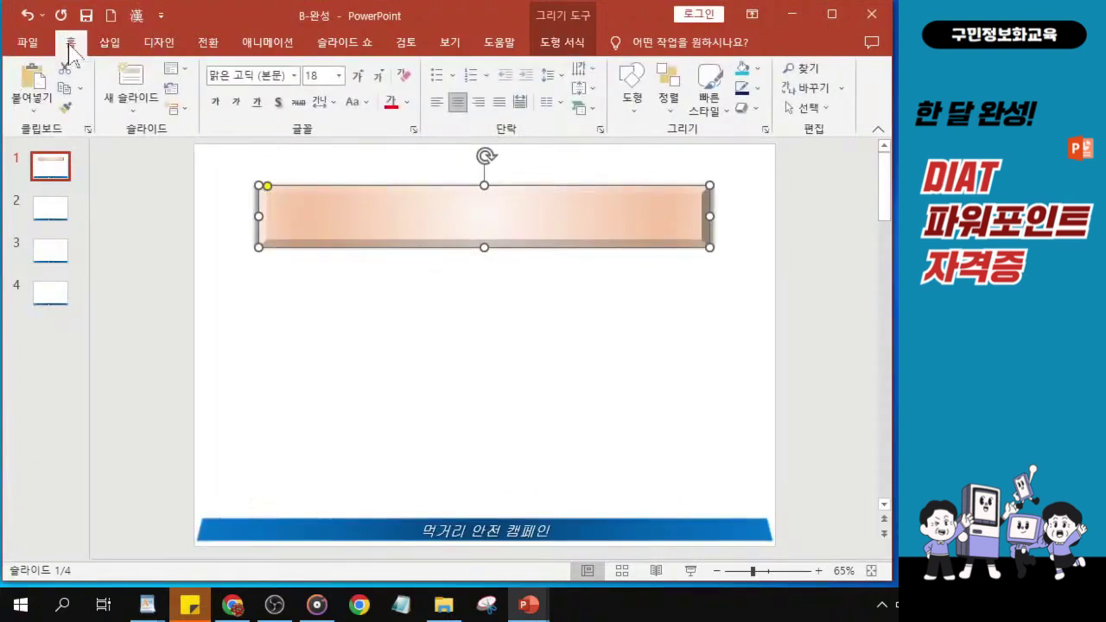
{"action": "left_click", "coordinate": [71, 45]}
{"action": "left_click", "coordinate": [71, 44]}
{"action": "left_click", "coordinate": [361, 225]}
{"action": "left_click", "coordinate": [71, 45]}
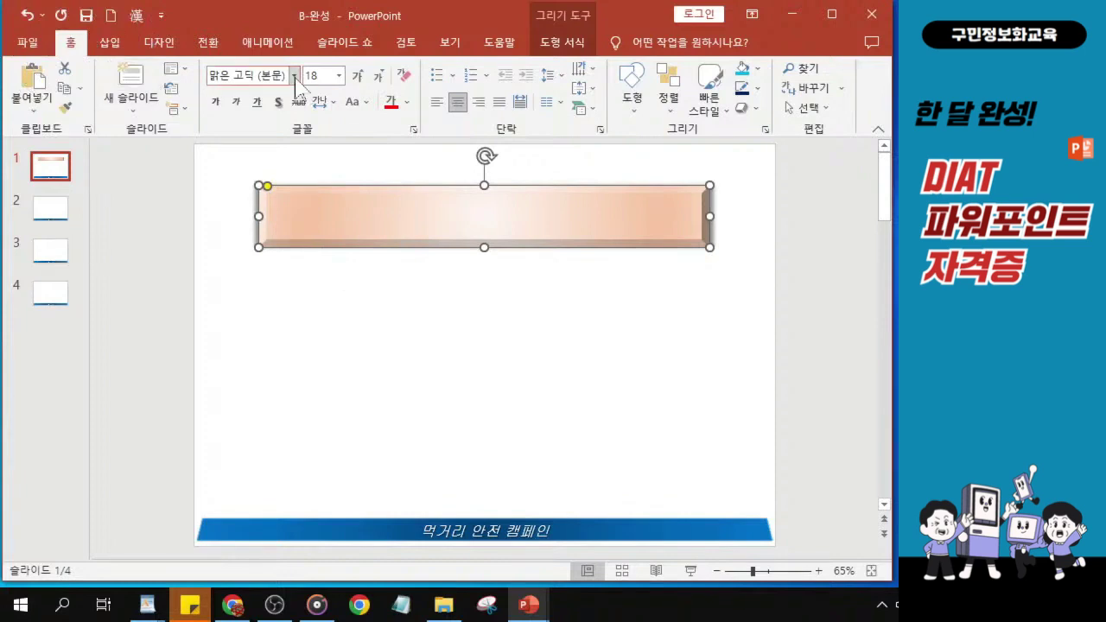
{"action": "left_click", "coordinate": [295, 75]}
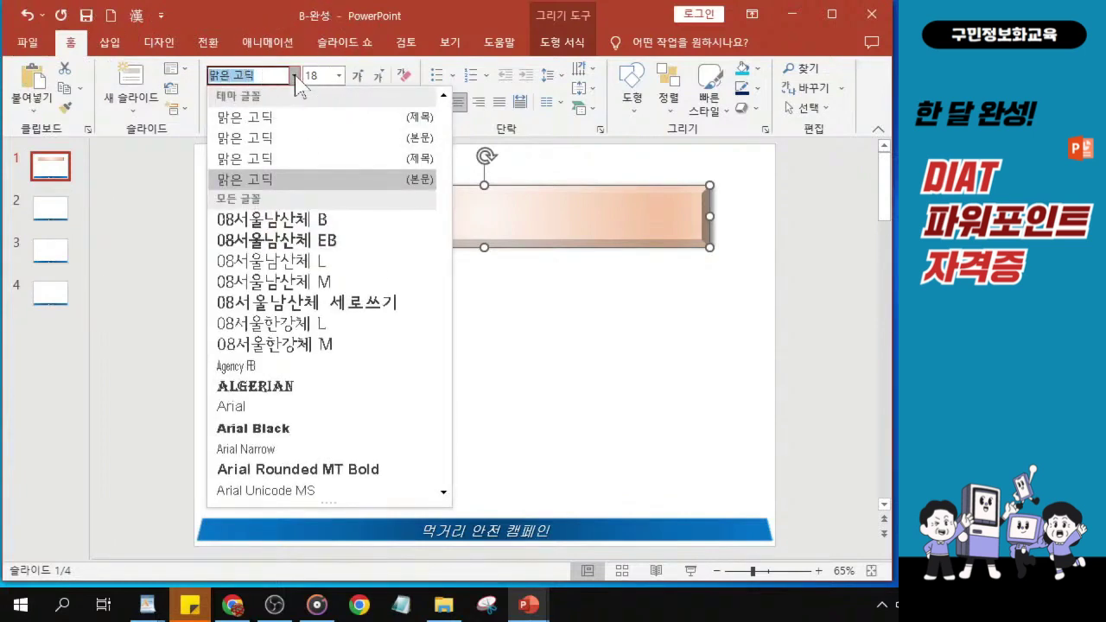
{"action": "scroll", "coordinate": [296, 330], "scroll_direction": "down", "scroll_amount": 4}
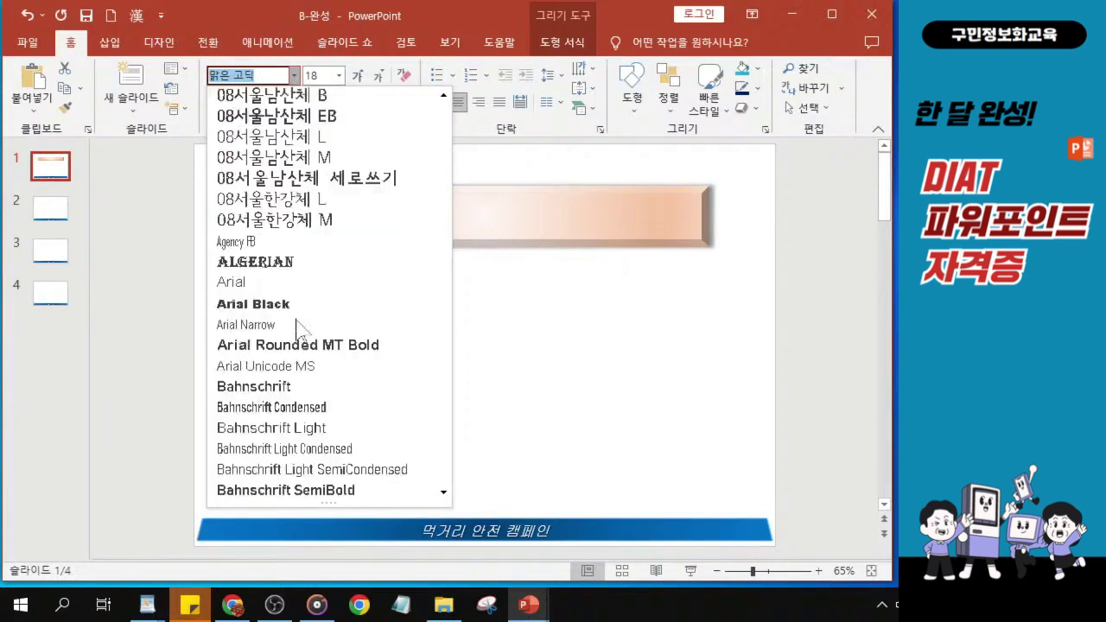
{"action": "scroll", "coordinate": [297, 329], "scroll_direction": "down", "scroll_amount": 10}
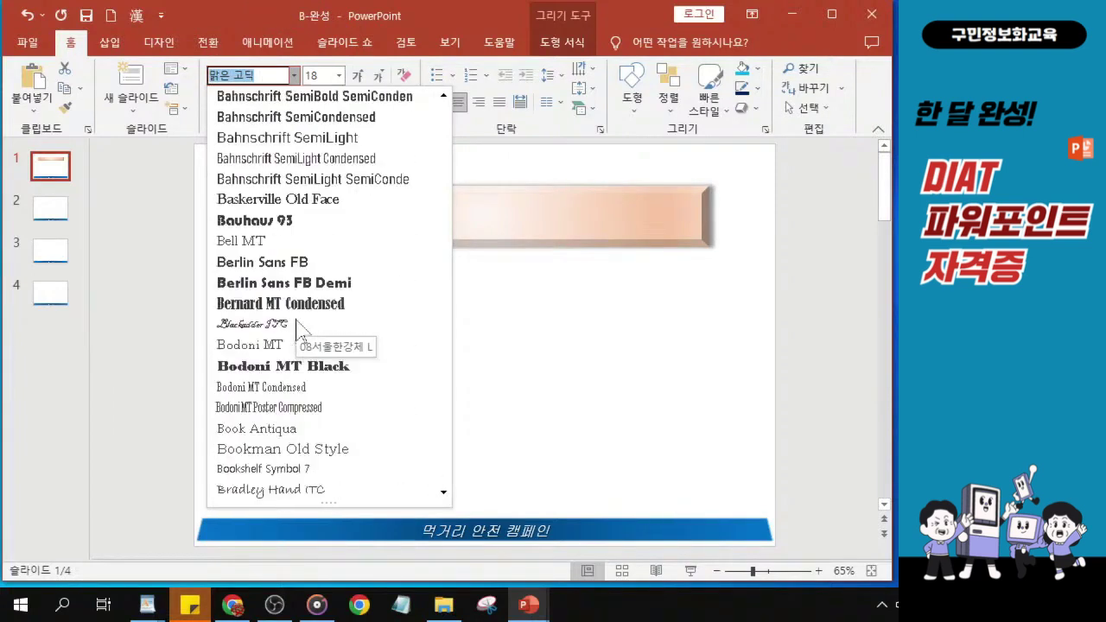
{"action": "scroll", "coordinate": [297, 329], "scroll_direction": "down", "scroll_amount": 10}
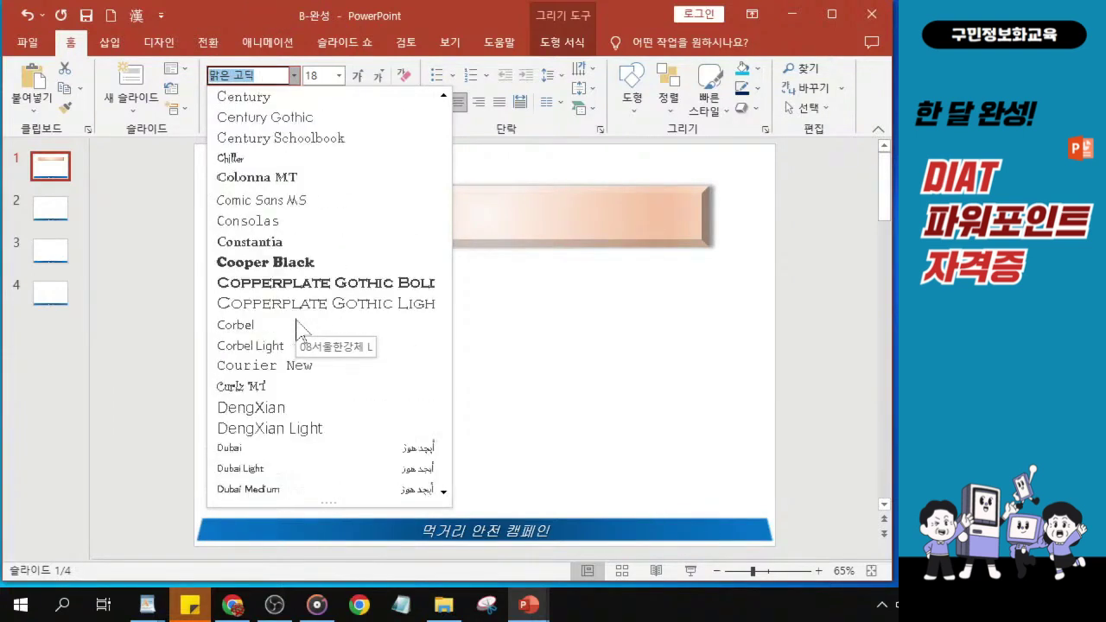
{"action": "scroll", "coordinate": [296, 330], "scroll_direction": "down", "scroll_amount": 10}
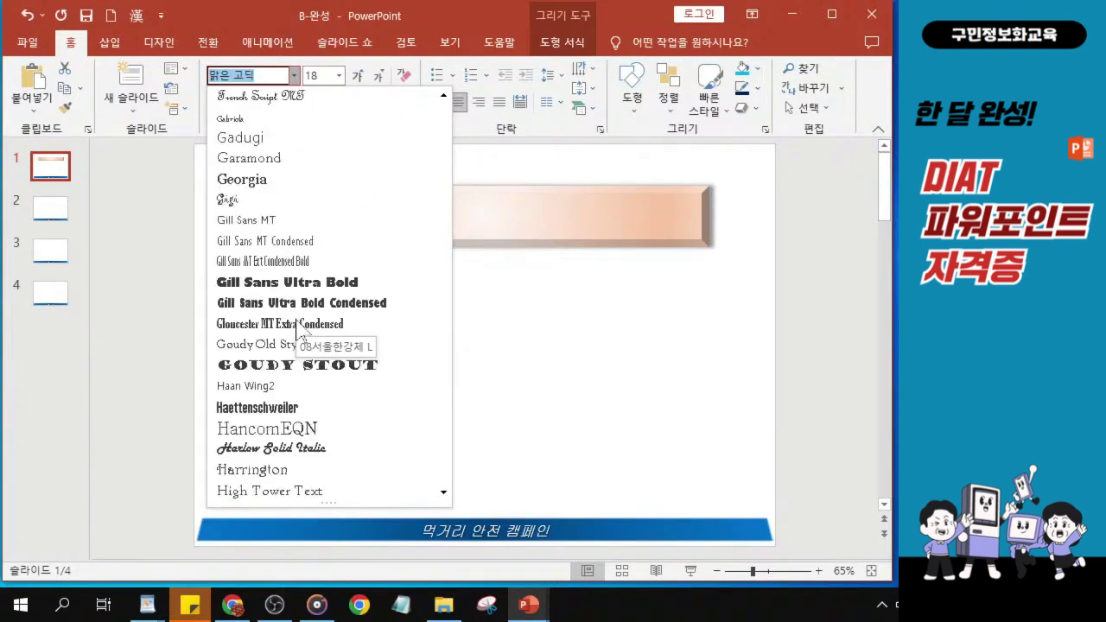
{"action": "scroll", "coordinate": [297, 329], "scroll_direction": "up", "scroll_amount": 2}
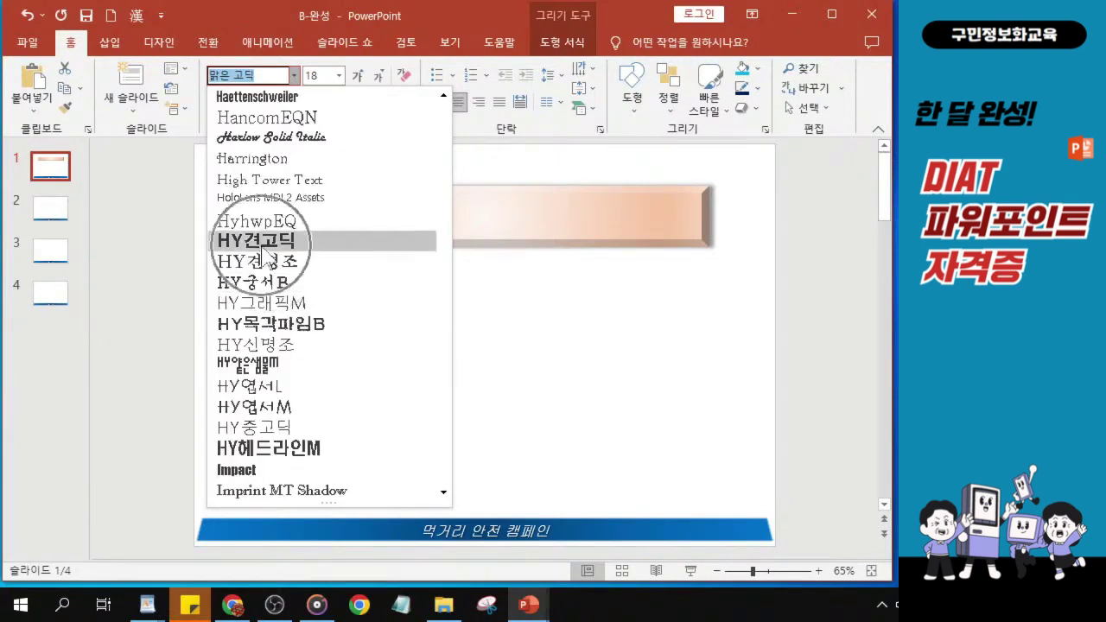
{"action": "scroll", "coordinate": [261, 246], "scroll_direction": "down", "scroll_amount": 1}
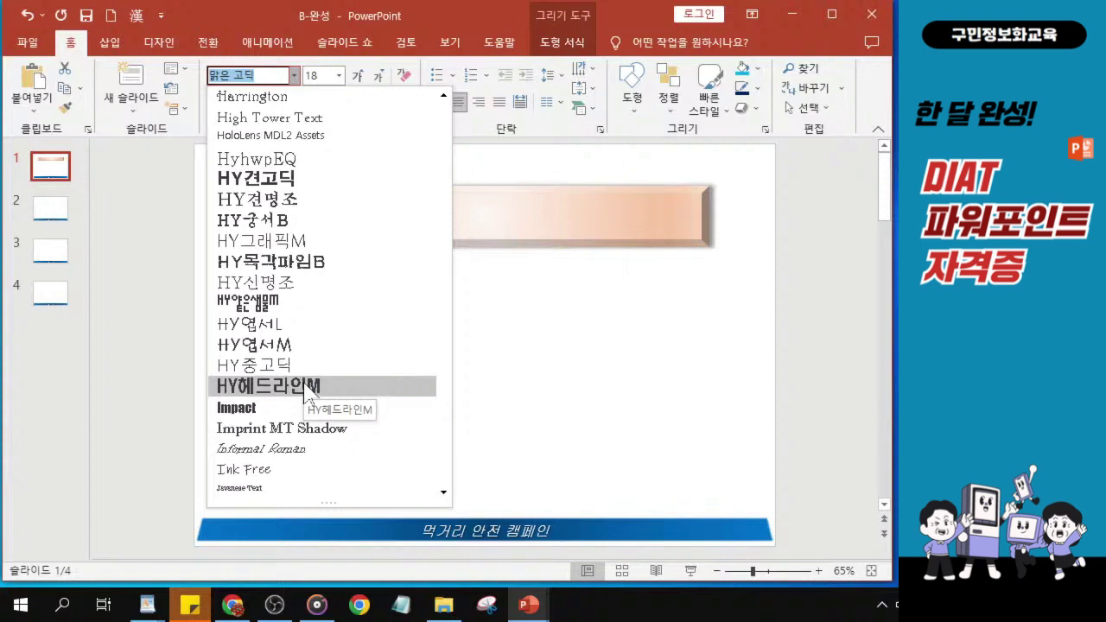
{"action": "left_click", "coordinate": [298, 388]}
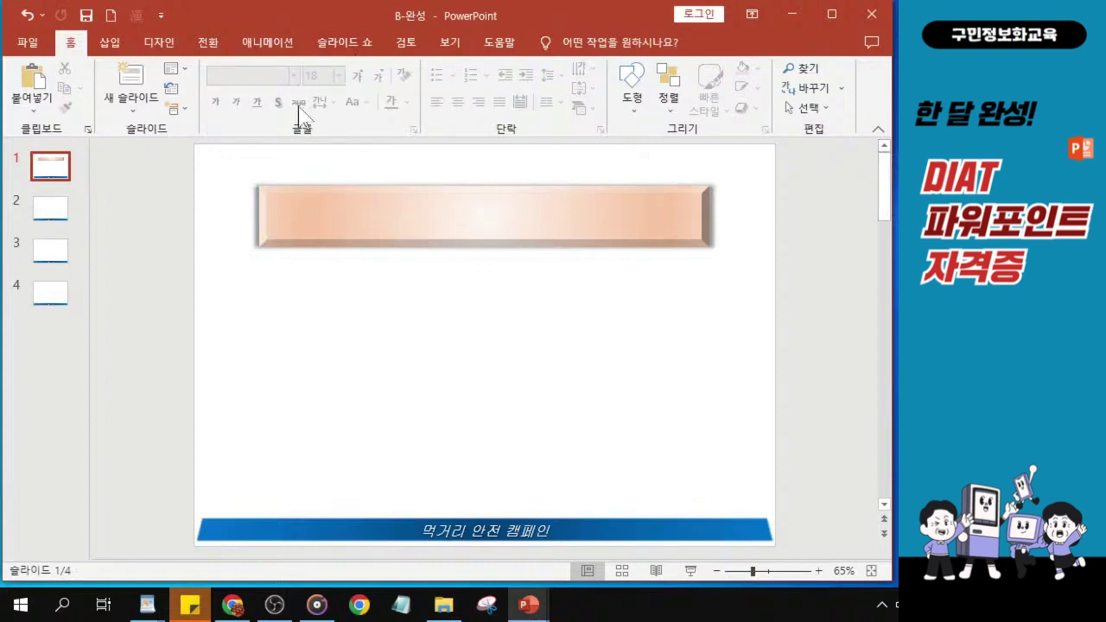
- Select the bevel shape and set its font size to 36
{"action": "left_click", "coordinate": [333, 211]}
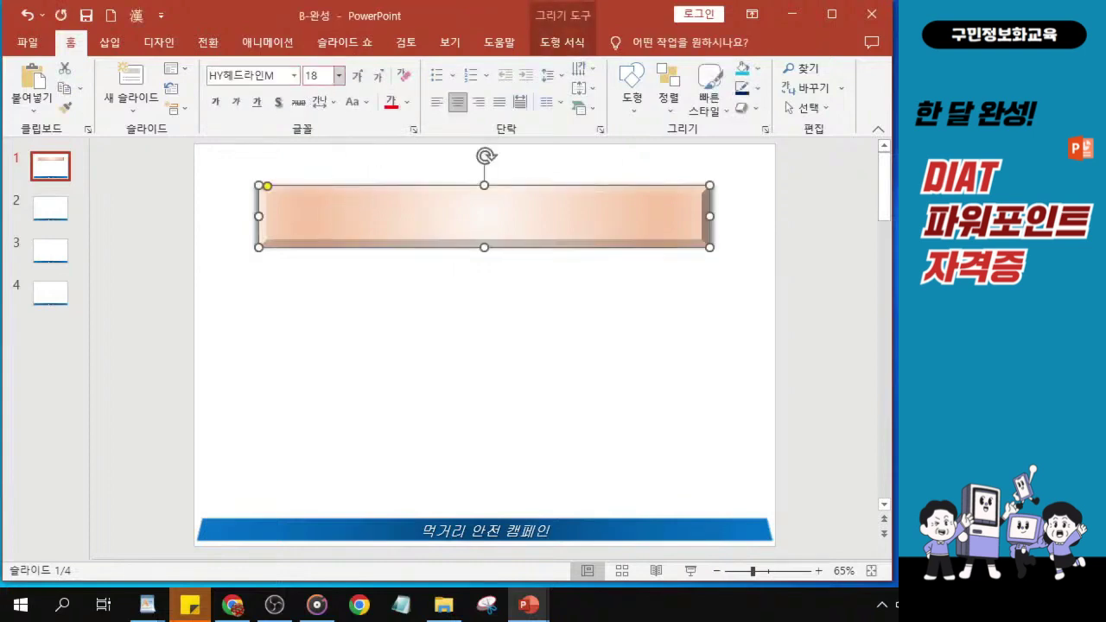
{"action": "left_click", "coordinate": [318, 75]}
{"action": "type", "text": "36"}
{"action": "key", "text": "Return"}
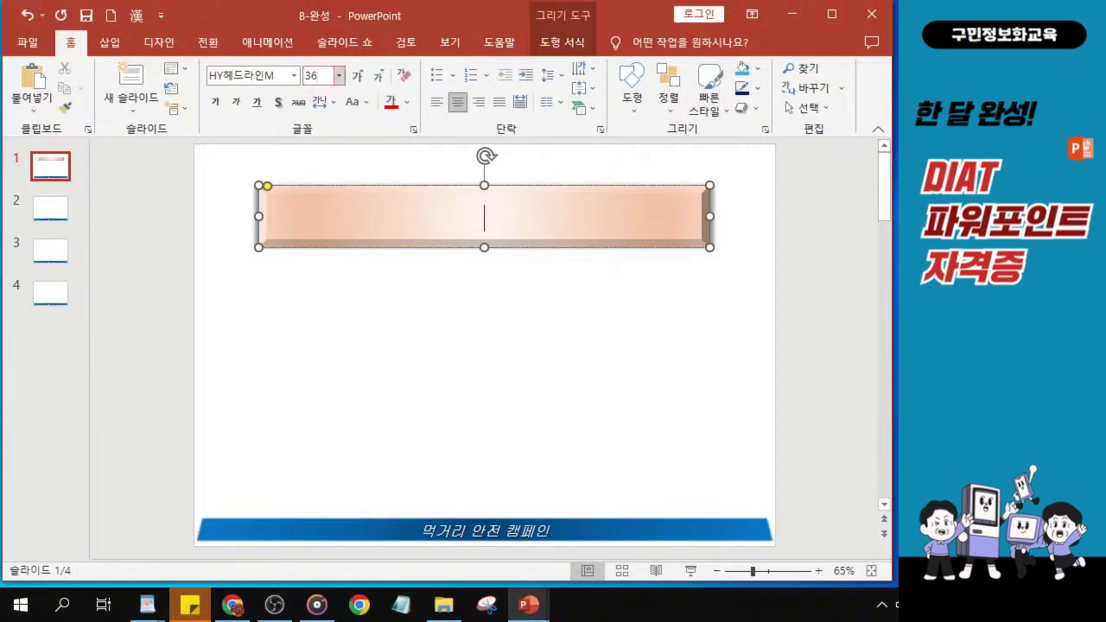
- Apply bold and italic to the bevel shape's text formatting
{"action": "left_click", "coordinate": [218, 104]}
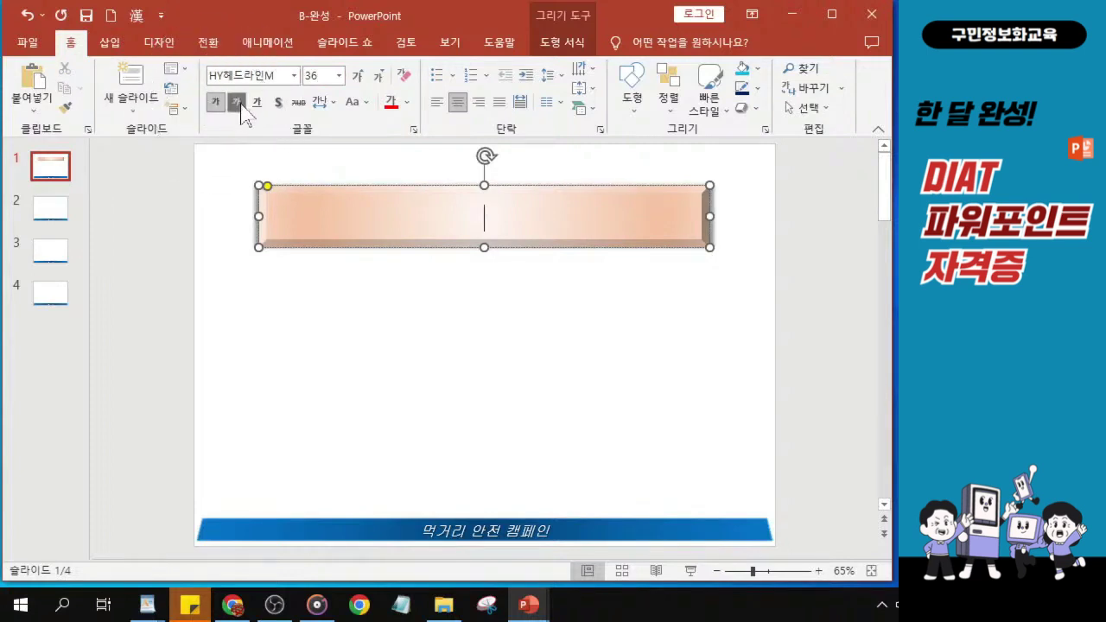
{"action": "left_click", "coordinate": [237, 104]}
{"action": "left_click", "coordinate": [220, 110]}
{"action": "left_click", "coordinate": [220, 111]}
{"action": "left_click", "coordinate": [242, 110]}
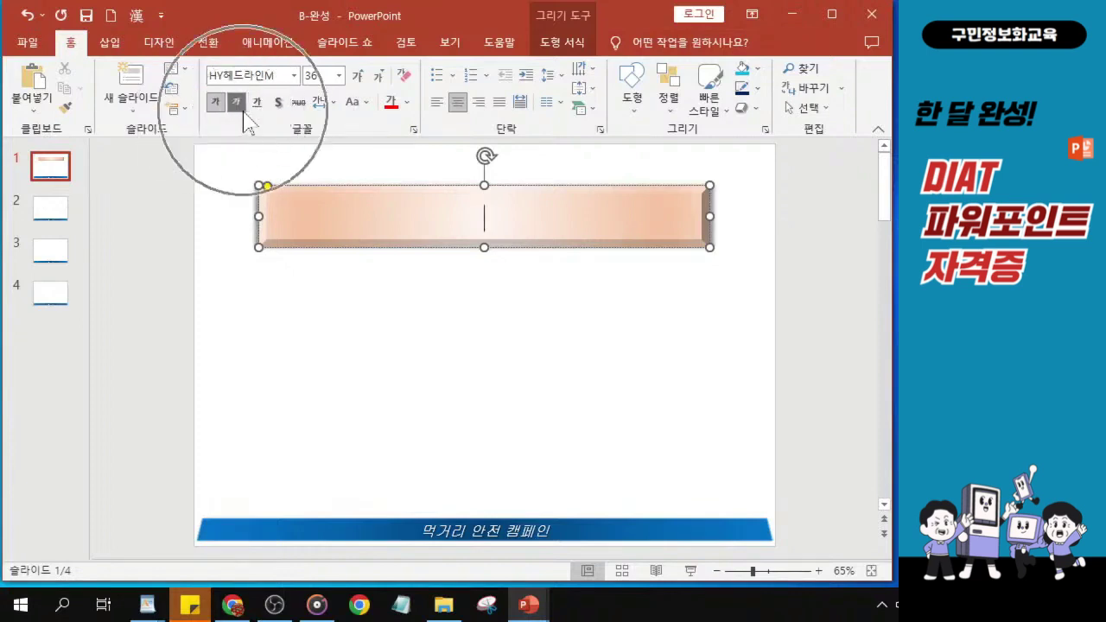
- Set the bevel shape's font color to the standard dark red
{"action": "left_click", "coordinate": [407, 104]}
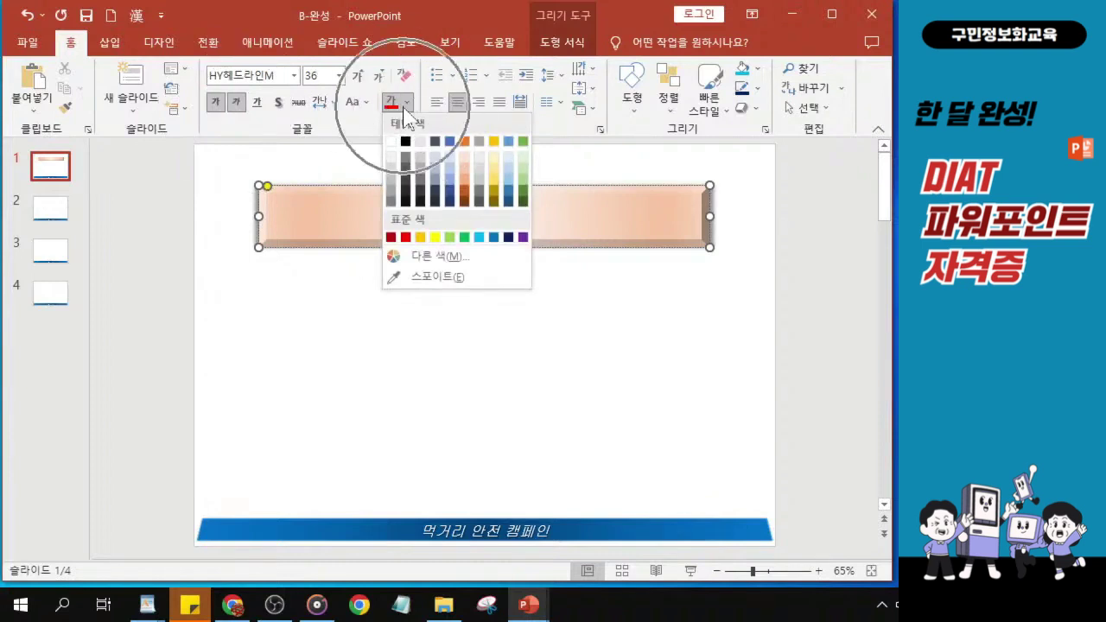
{"action": "left_click", "coordinate": [391, 237]}
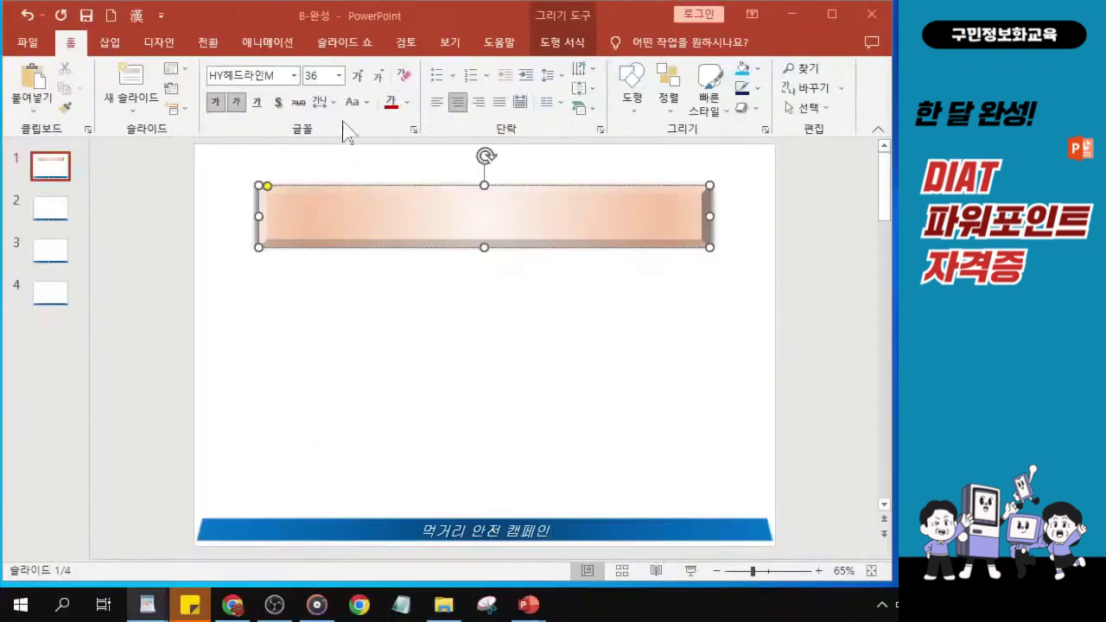
{"action": "scroll", "coordinate": [781, 465], "scroll_direction": "up", "scroll_amount": 1}
{"action": "scroll", "coordinate": [537, 232], "scroll_direction": "up", "scroll_amount": 5}
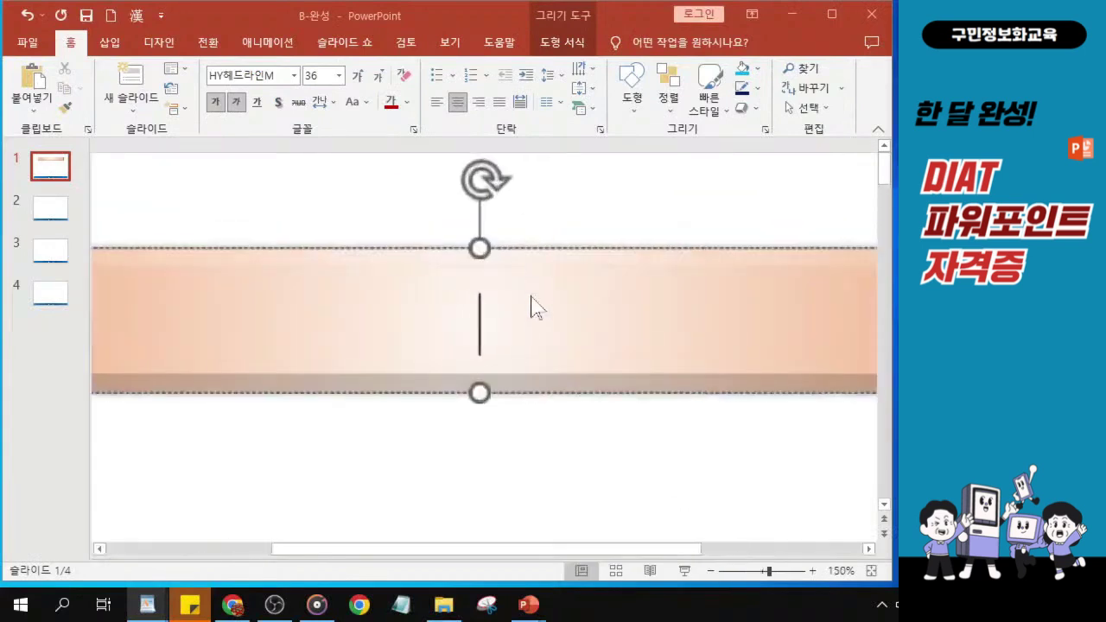
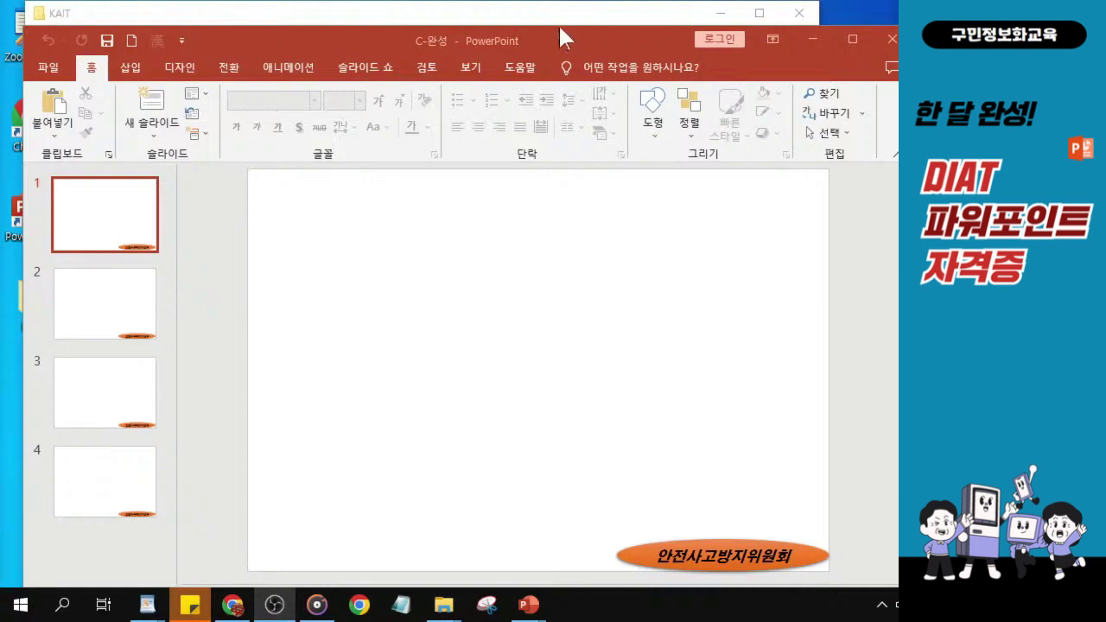
- Close the KAIT folder window, move the C-완성 window back into place and narrow its slide thumbnail area
{"action": "left_click_drag", "start_coordinate": [548, 37], "coordinate": [547, 129]}
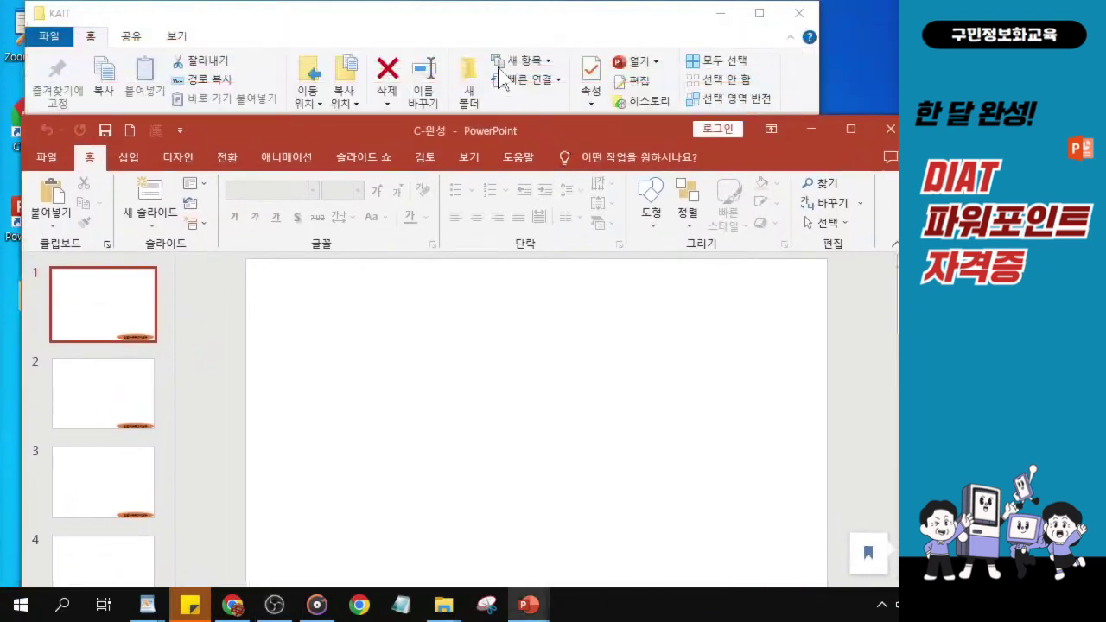
{"action": "left_click", "coordinate": [799, 13]}
{"action": "left_click_drag", "start_coordinate": [382, 134], "coordinate": [361, 12]}
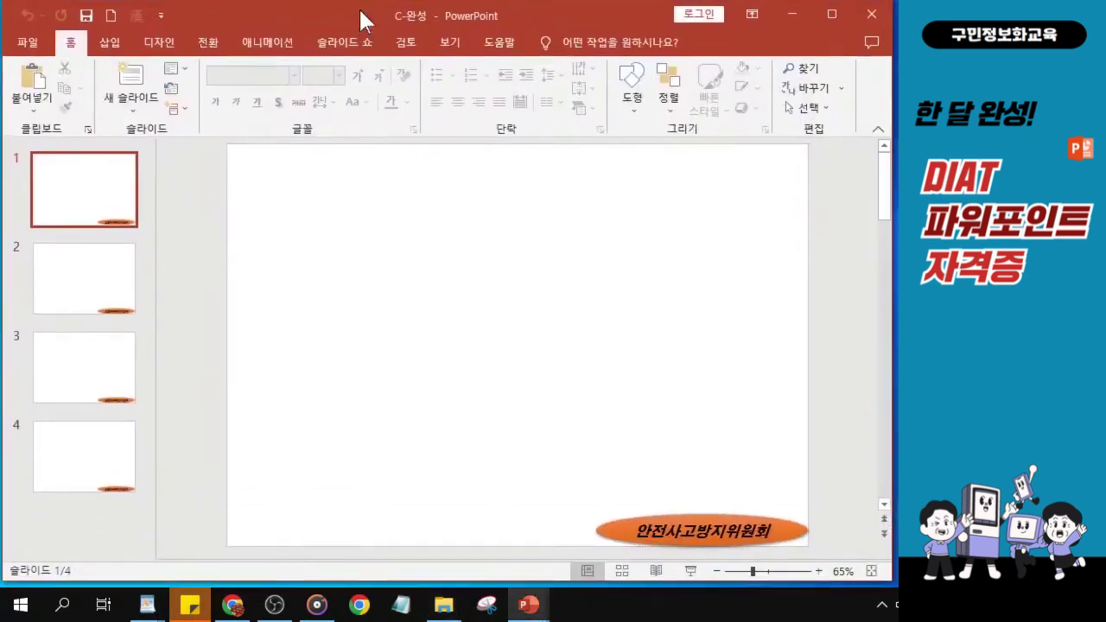
{"action": "left_click_drag", "start_coordinate": [157, 389], "coordinate": [93, 381]}
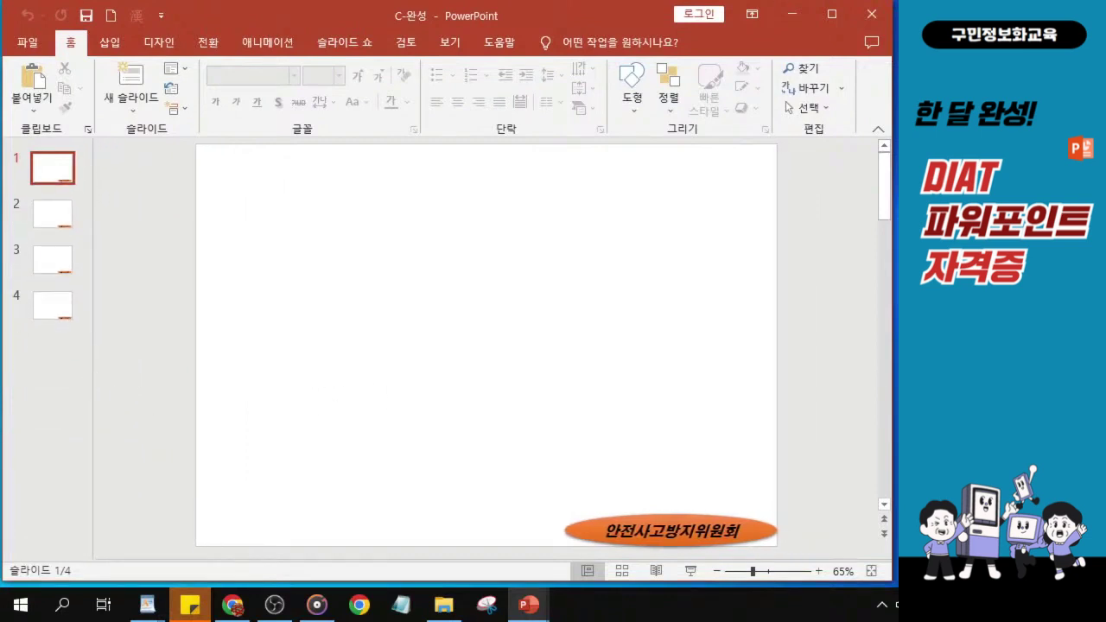
- Close the A_슬라이드1 and B_슬라이드1 presentations and bring the C_슬라이드1 sample into view
{"action": "key", "text": "alt+Tab"}
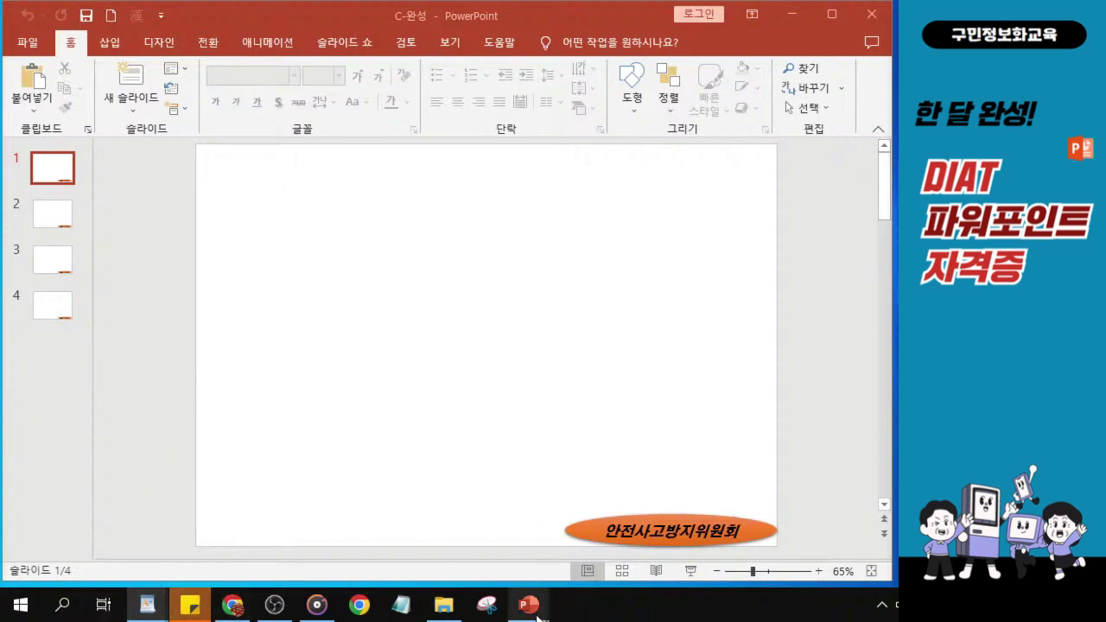
{"action": "mouse_move", "coordinate": [538, 616]}
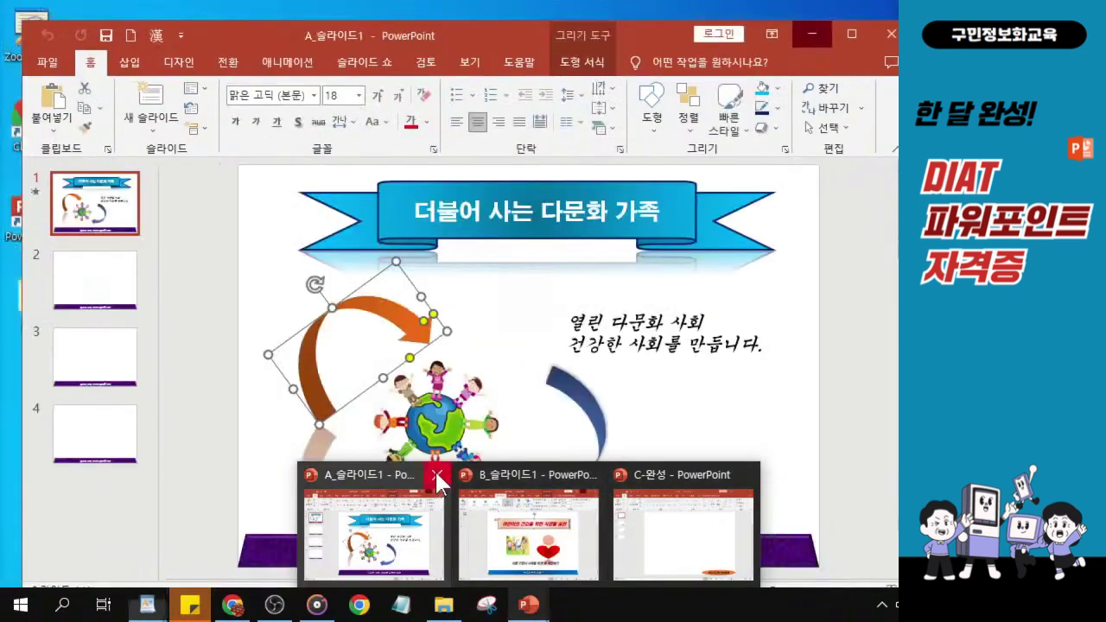
{"action": "left_click", "coordinate": [437, 474]}
{"action": "left_click", "coordinate": [513, 473]}
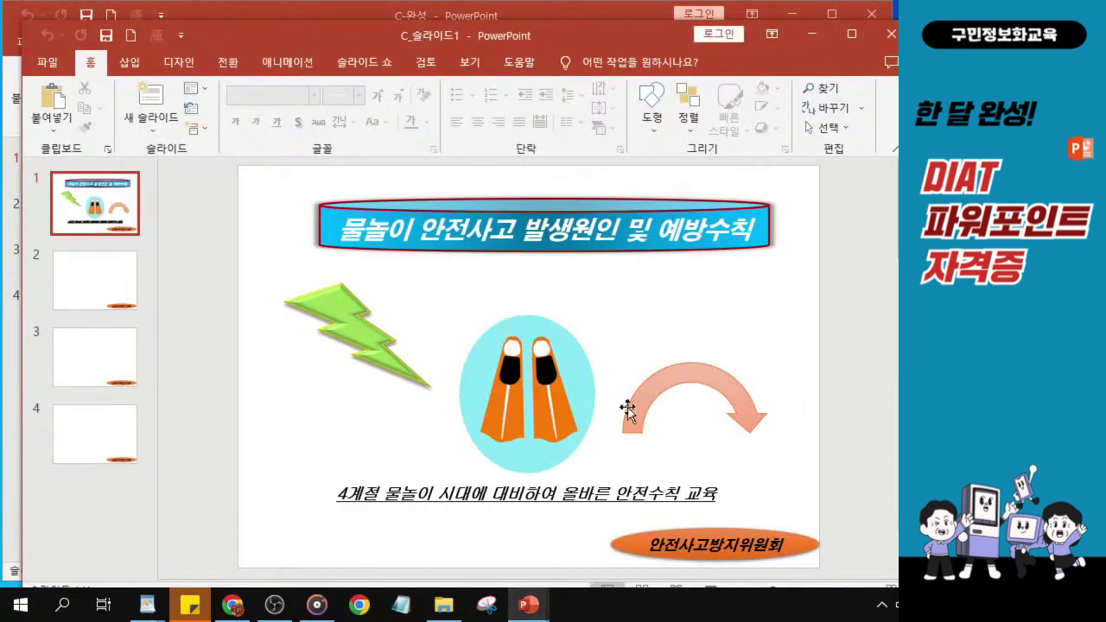
{"action": "left_click_drag", "start_coordinate": [358, 32], "coordinate": [335, 31]}
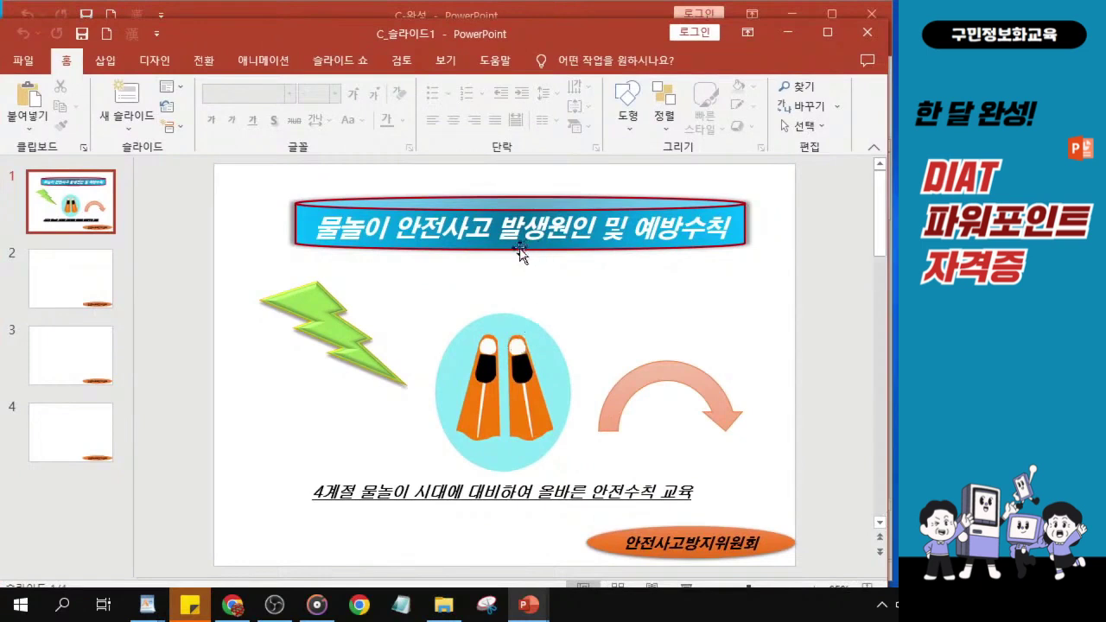
- Examine the title banner, lightning bolt, curved arrow, flippers picture and underlined sentence on the C_슬라이드1 sample slide
{"action": "key", "text": "ctrl"}
{"action": "key", "text": "ctrl"}
{"action": "key", "text": "ctrl"}
{"action": "key", "text": "ctrl"}
{"action": "key", "text": "ctrl"}
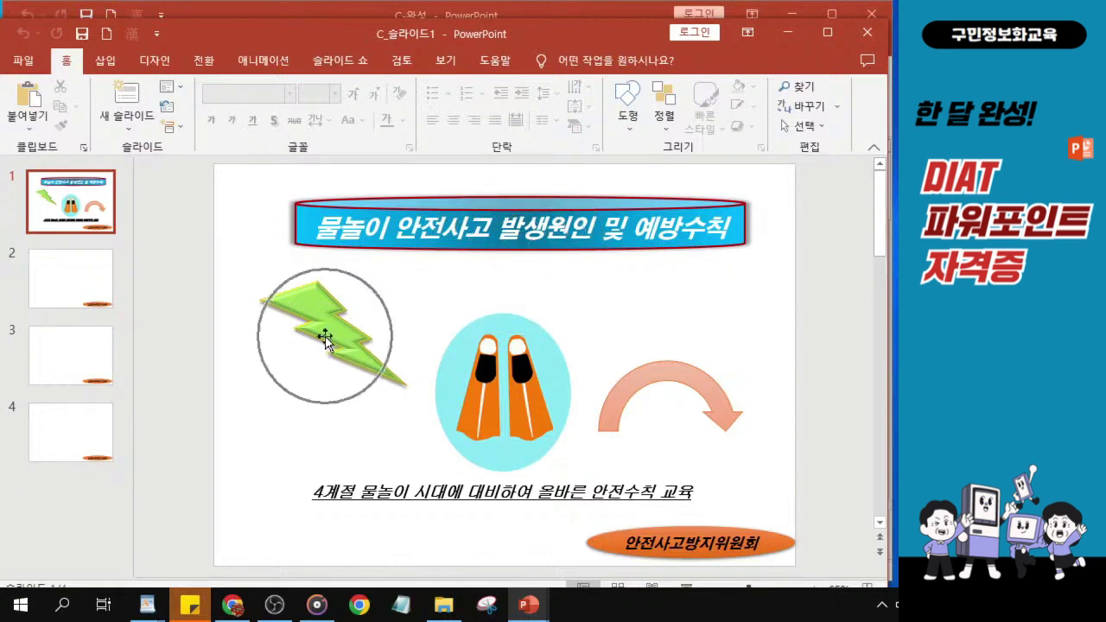
{"action": "key", "text": "ctrl"}
{"action": "key", "text": "ctrl"}
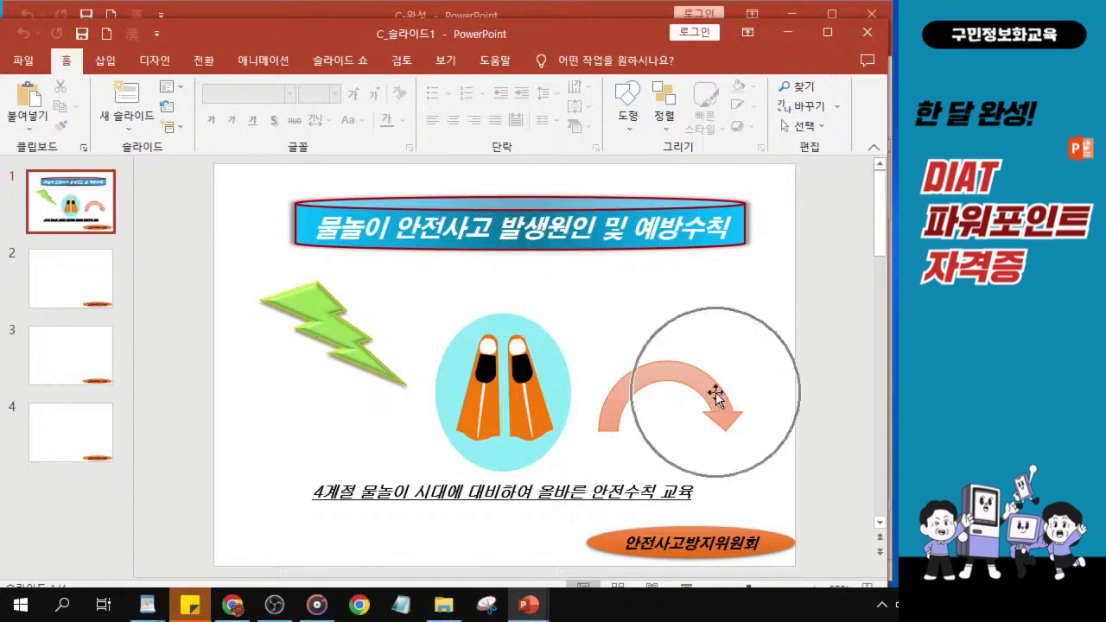
{"action": "key", "text": "ctrl"}
{"action": "key", "text": "ctrl"}
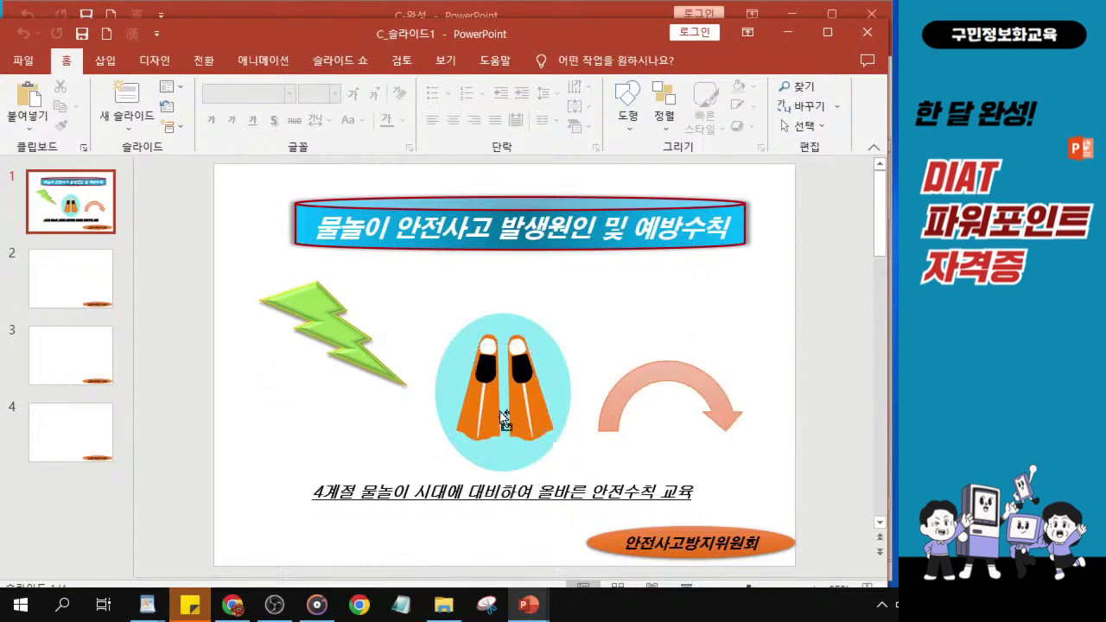
{"action": "key", "text": "ctrl"}
{"action": "key", "text": "ctrl"}
{"action": "key", "text": "ctrl"}
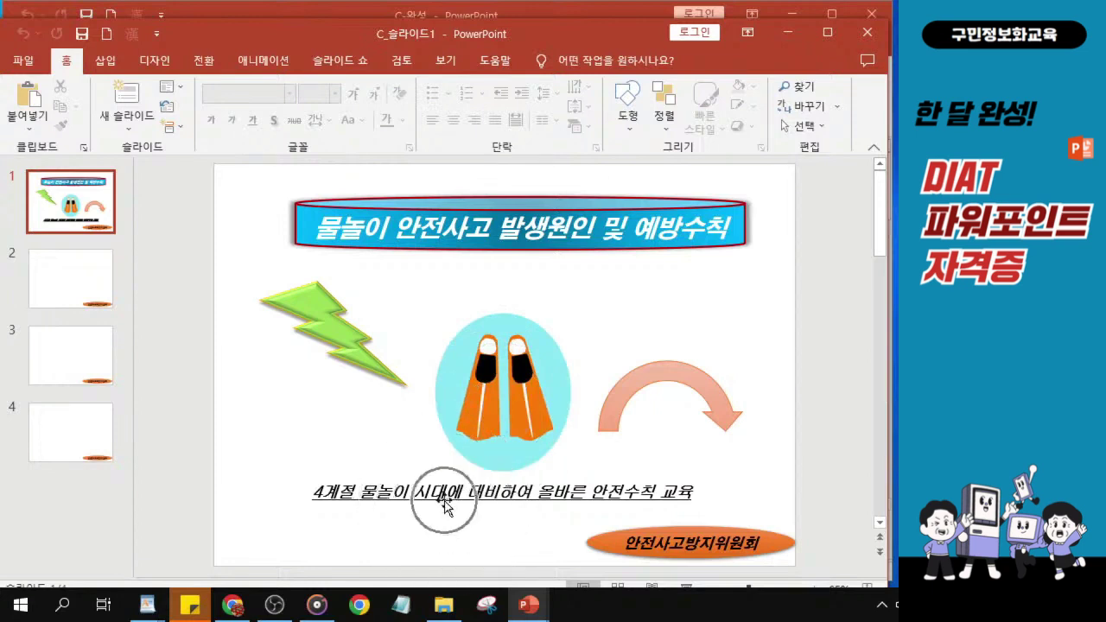
- Apply the 날아오기 animation to the flippers picture in C_슬라이드1 and minimize that presentation
{"action": "left_click", "coordinate": [268, 62]}
{"action": "key", "text": "ctrl"}
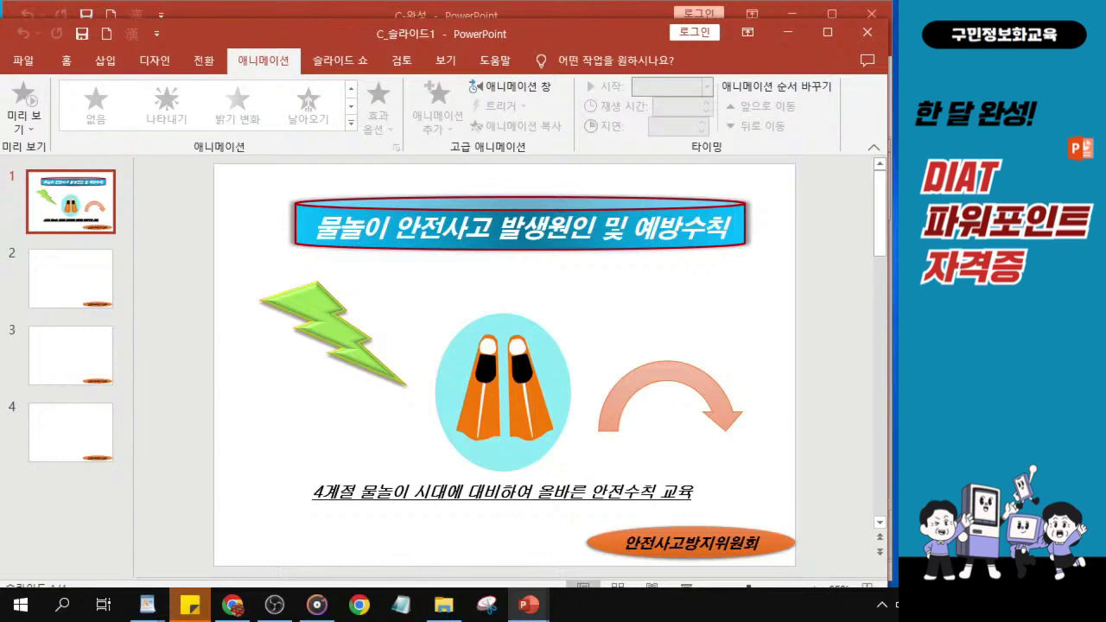
{"action": "left_click", "coordinate": [486, 404]}
{"action": "key", "text": "ctrl"}
{"action": "key", "text": "ctrl"}
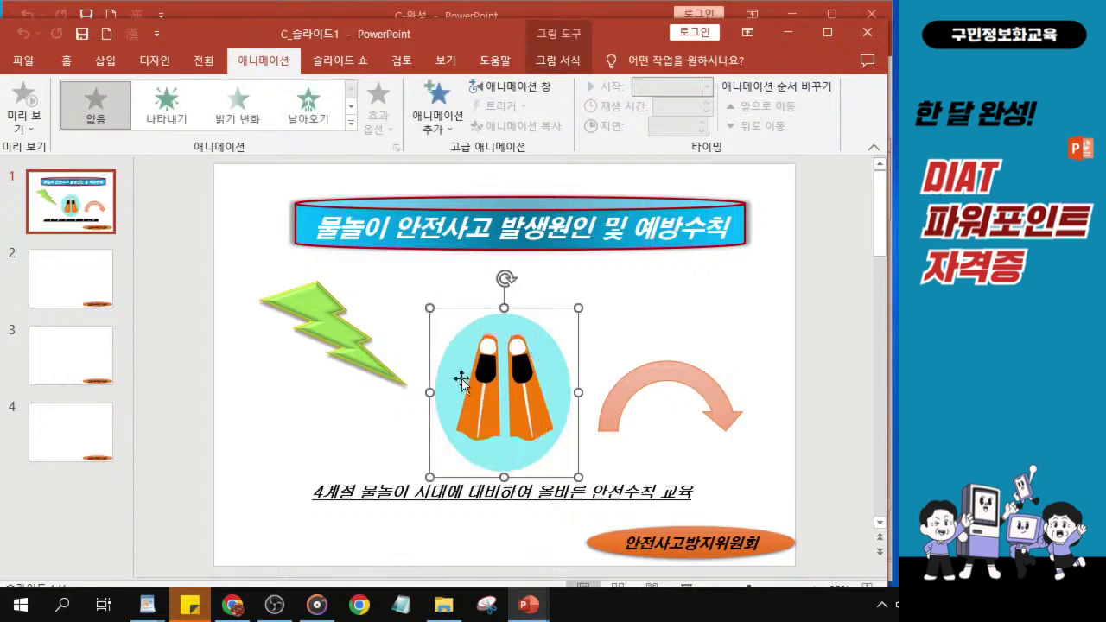
{"action": "left_click", "coordinate": [309, 105]}
{"action": "key", "text": "ctrl"}
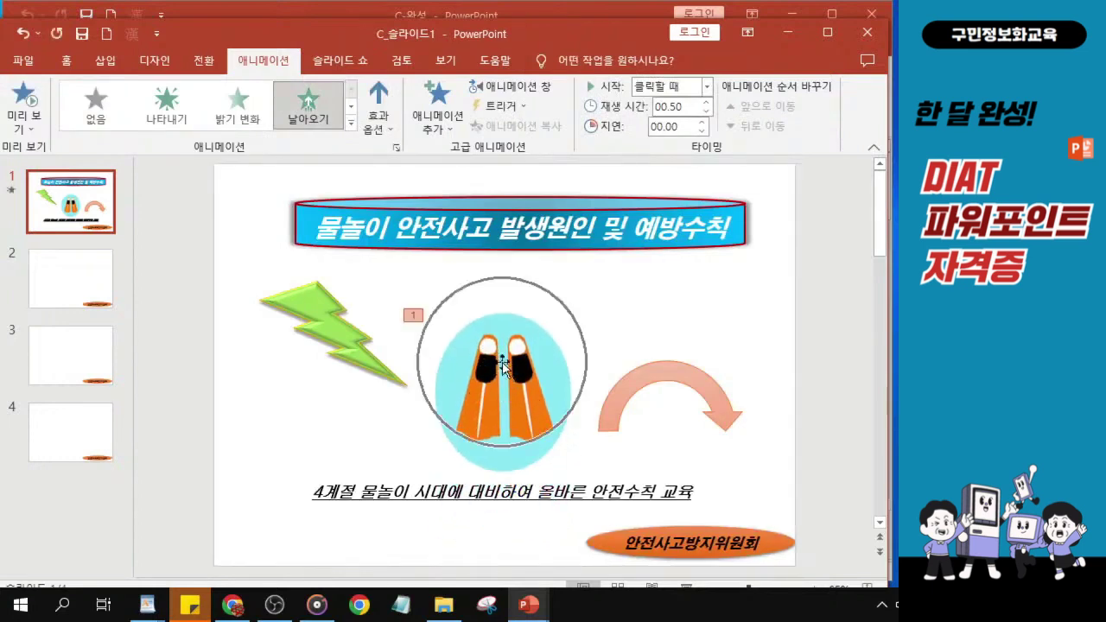
{"action": "left_click", "coordinate": [787, 32]}
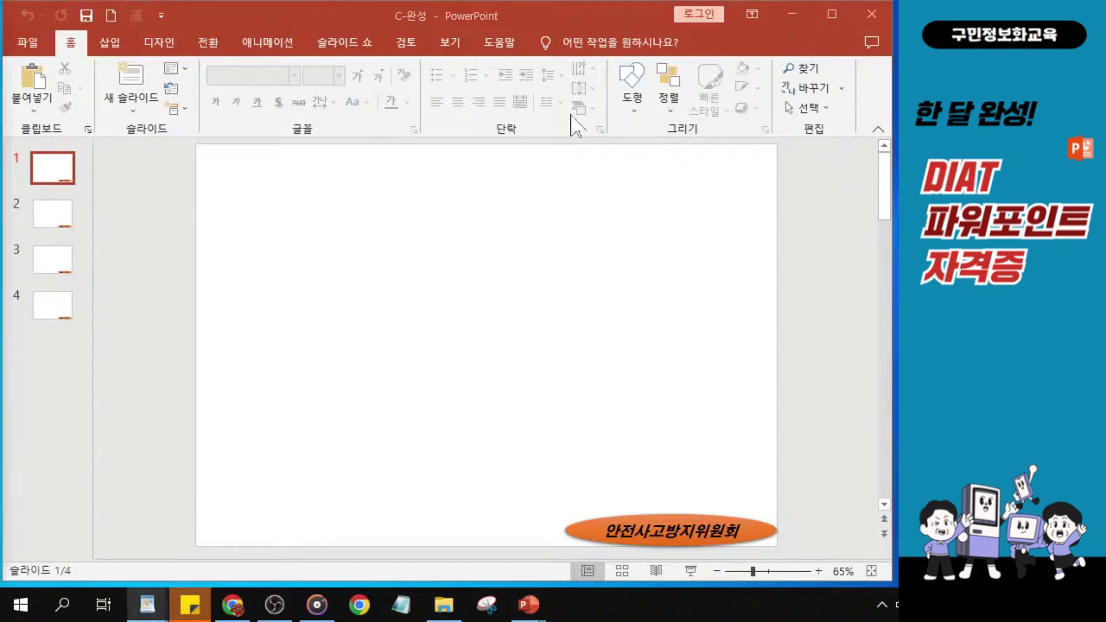
- Draw a wide, flat cylinder shape across the upper part of slide 1 in C-완성 for the title banner
{"action": "left_click", "coordinate": [634, 108]}
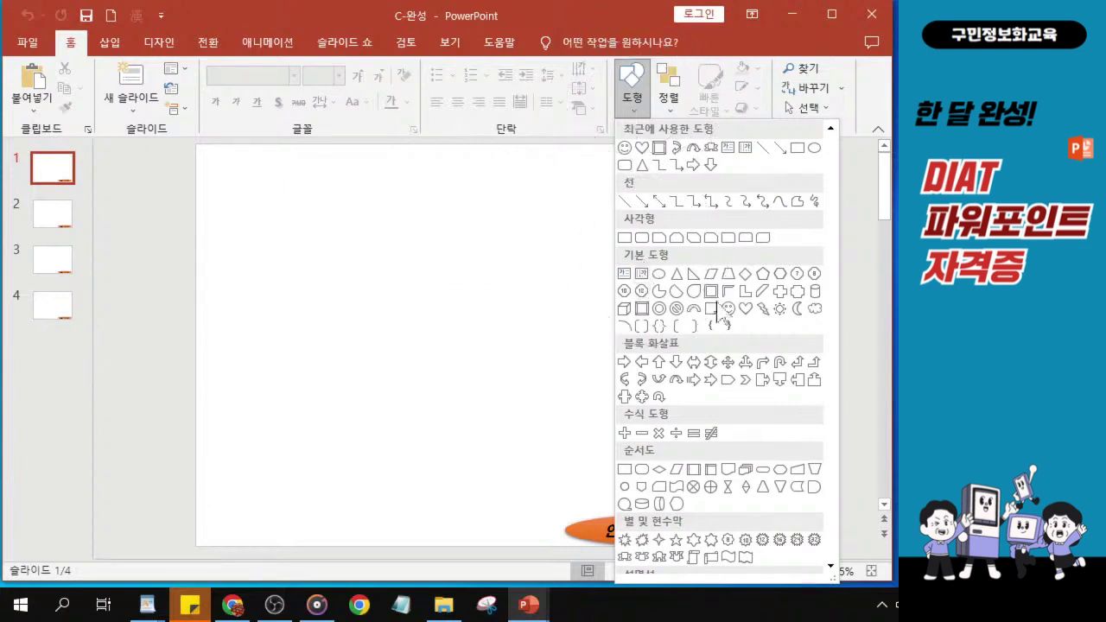
{"action": "left_click", "coordinate": [814, 298]}
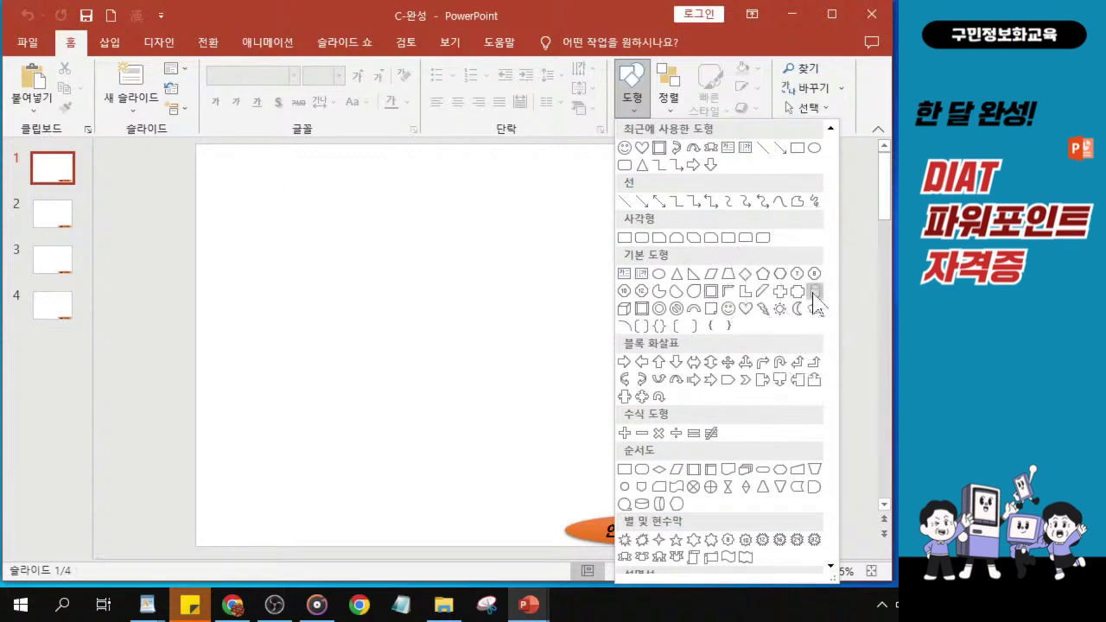
{"action": "key", "text": "ctrl"}
{"action": "key", "text": "ctrl"}
{"action": "key", "text": "ctrl"}
{"action": "key", "text": "ctrl"}
{"action": "key", "text": "ctrl"}
{"action": "key", "text": "ctrl"}
{"action": "key", "text": "ctrl"}
{"action": "left_click", "coordinate": [814, 292]}
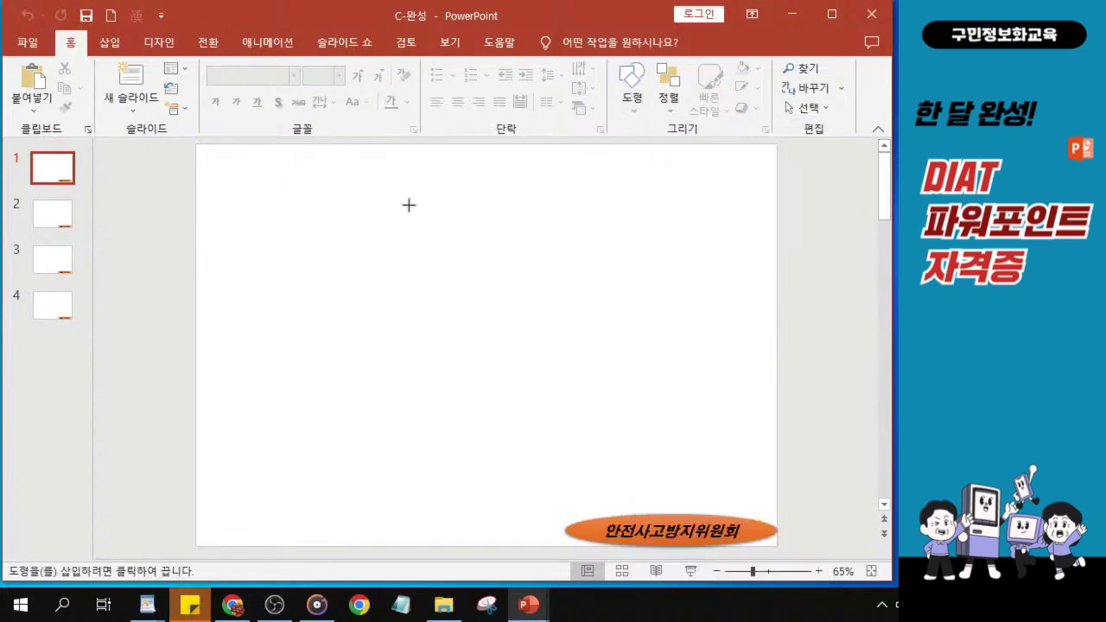
{"action": "key", "text": "ctrl"}
{"action": "left_click_drag", "start_coordinate": [236, 167], "coordinate": [744, 230]}
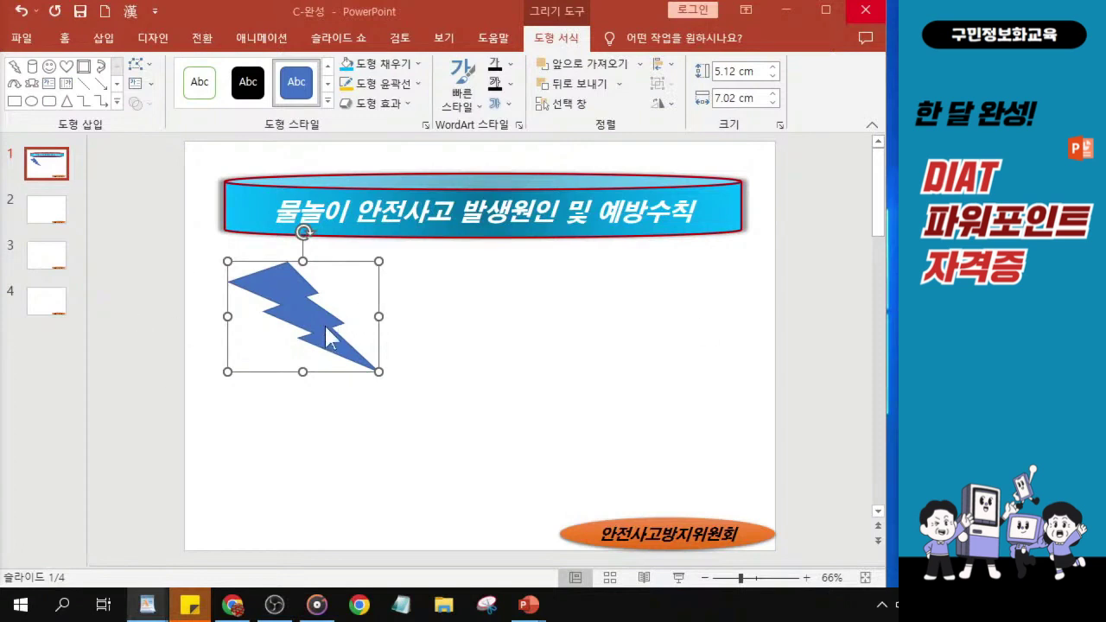
- Fill the lightning bolt below the title banner with the standard light green
{"action": "scroll", "coordinate": [331, 338], "scroll_direction": "up", "scroll_amount": 1}
{"action": "left_click", "coordinate": [389, 65]}
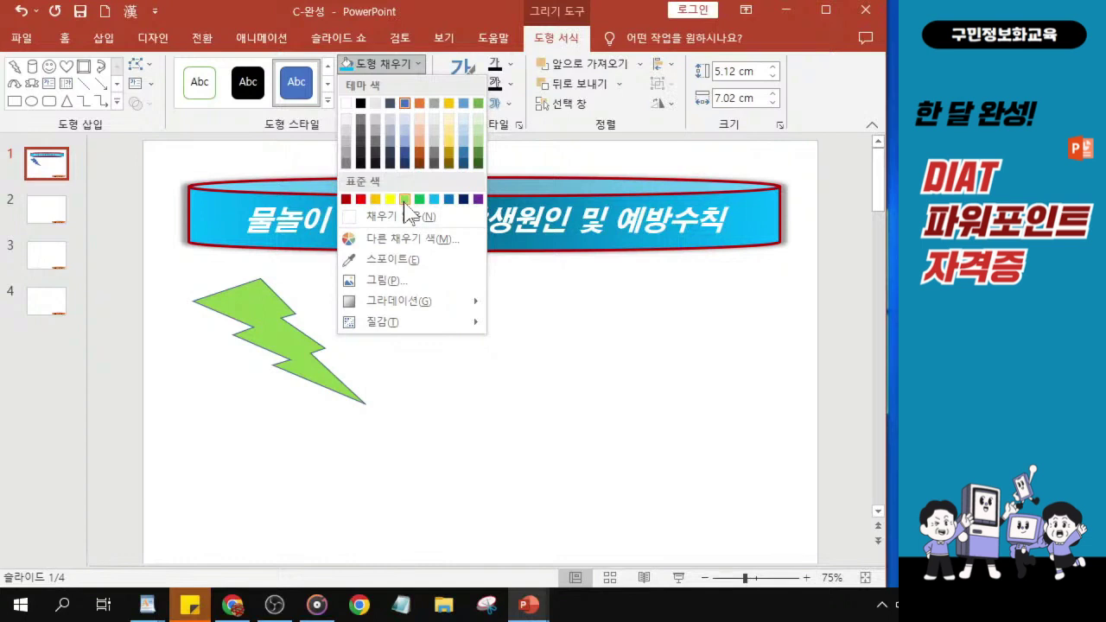
{"action": "left_click", "coordinate": [405, 200]}
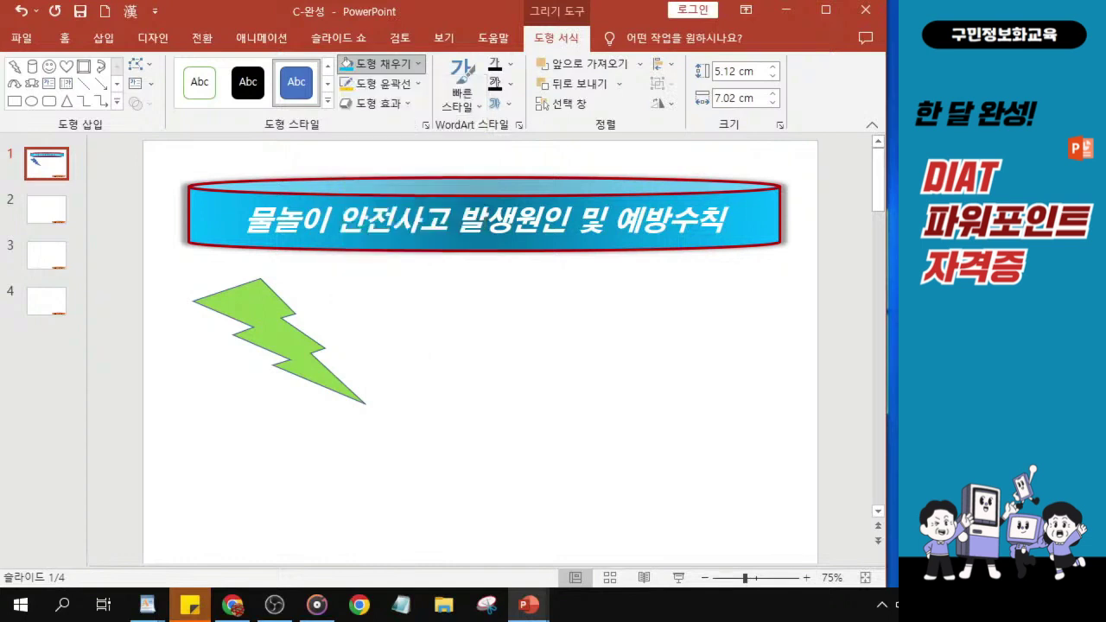
{"action": "left_click", "coordinate": [398, 66]}
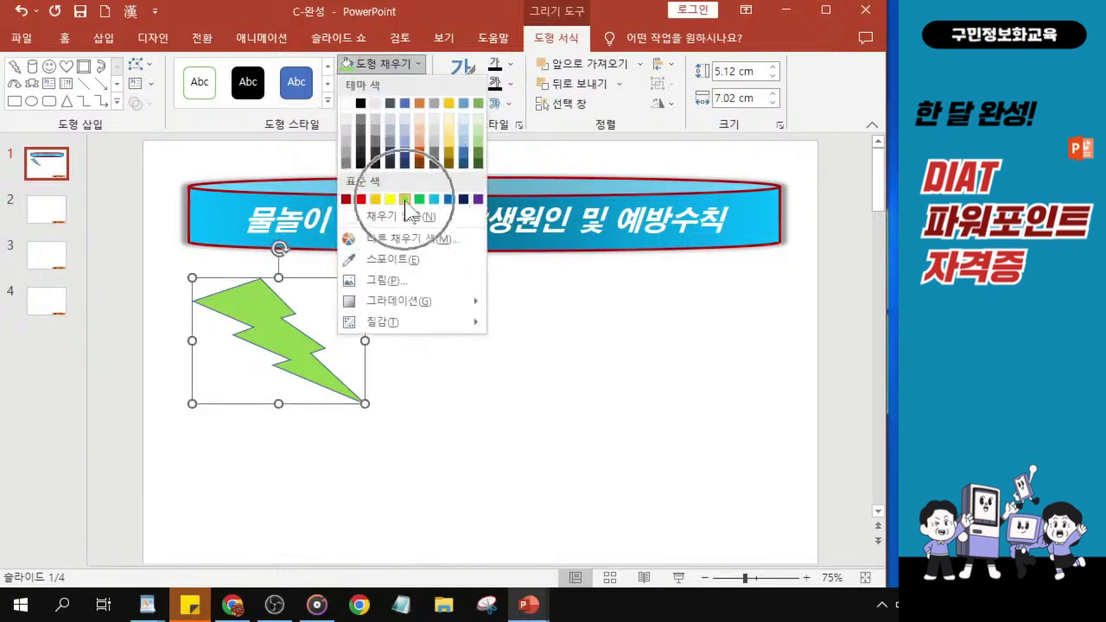
{"action": "left_click", "coordinate": [405, 201]}
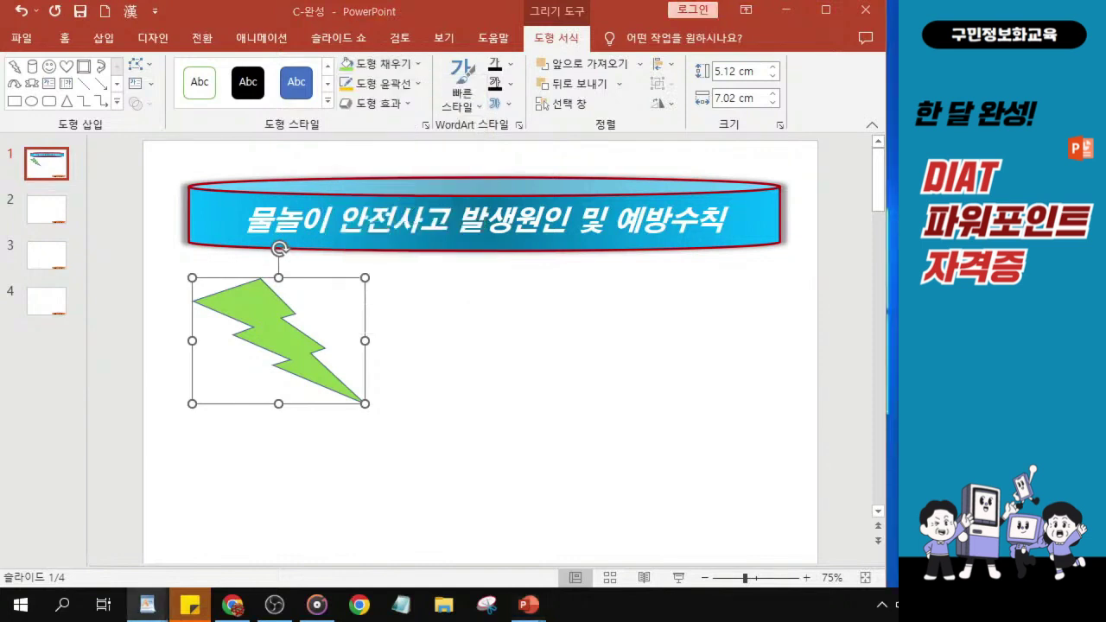
- Give the lightning bolt a standard orange outline with a width of 1.5 pt
{"action": "left_click", "coordinate": [391, 87]}
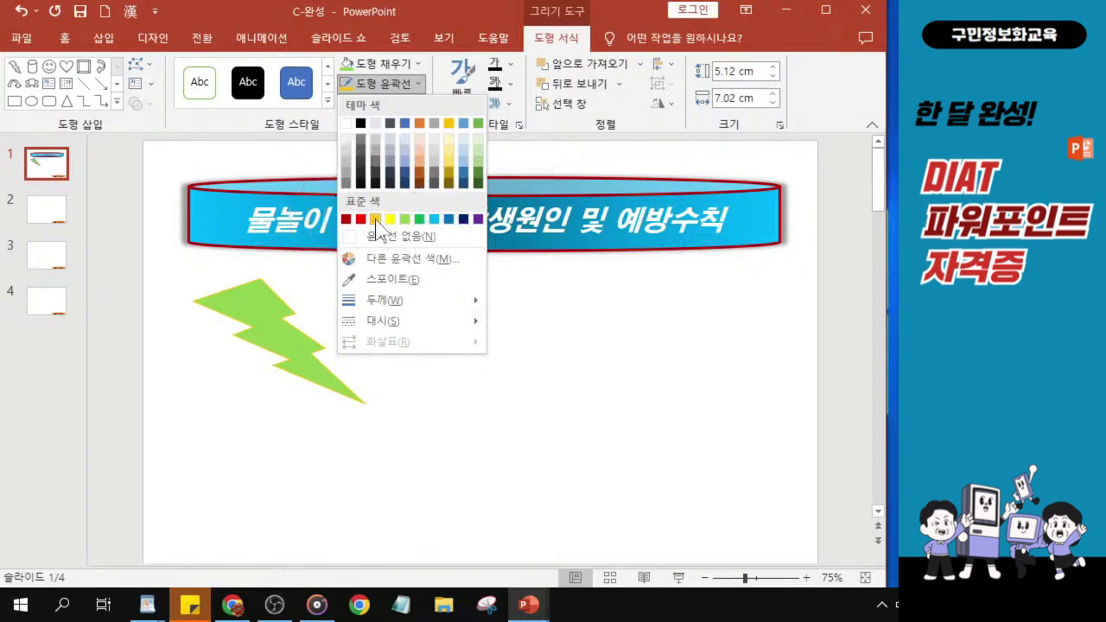
{"action": "left_click", "coordinate": [376, 221]}
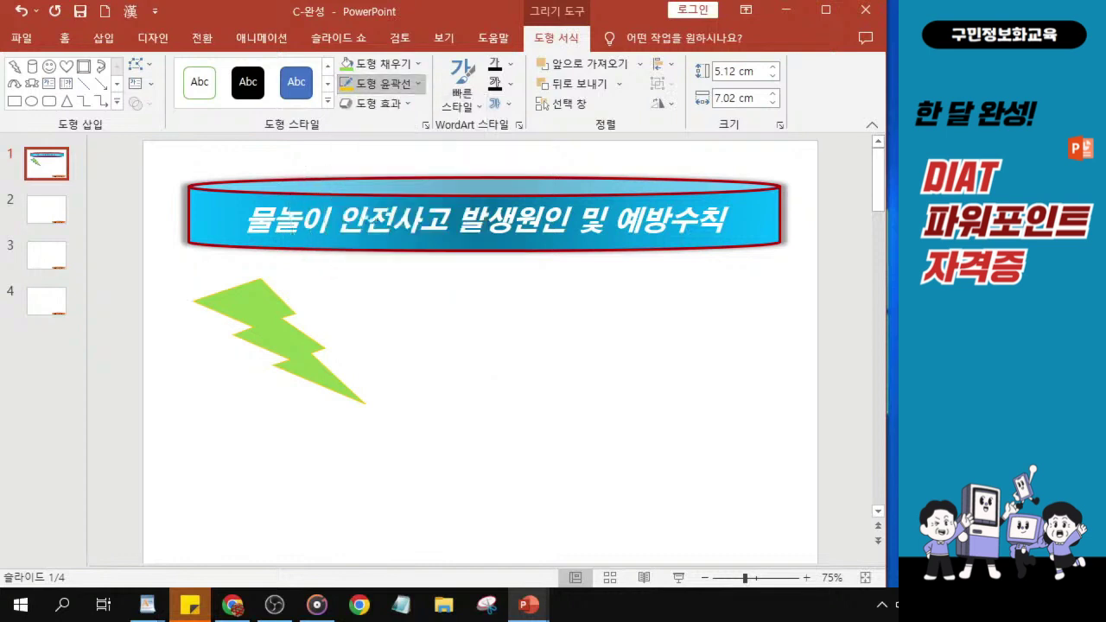
{"action": "left_click", "coordinate": [389, 85]}
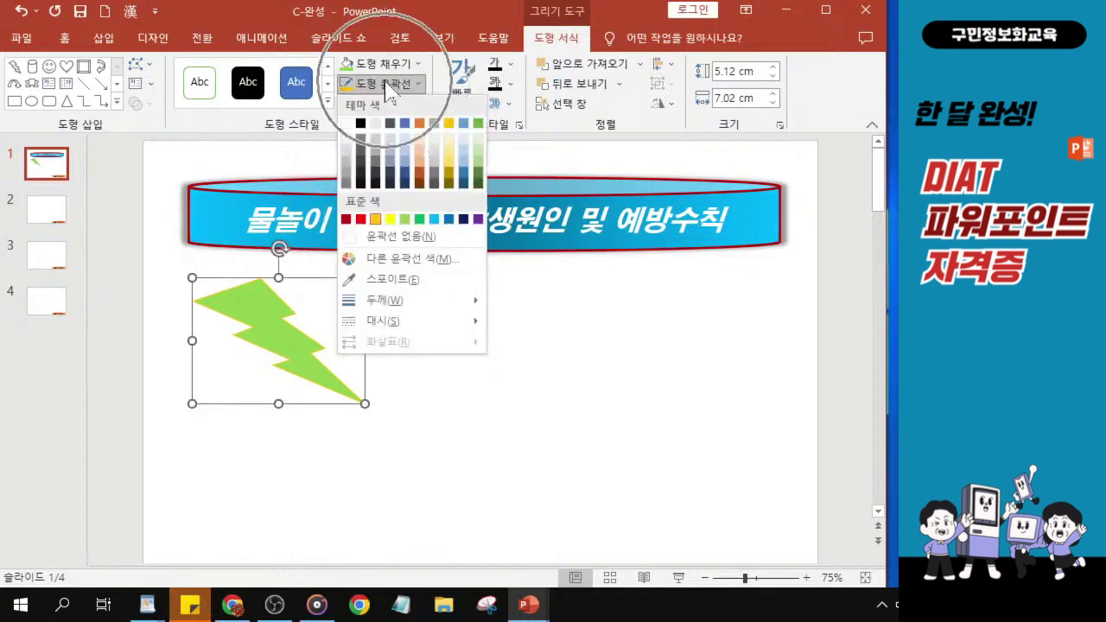
{"action": "mouse_move", "coordinate": [374, 309]}
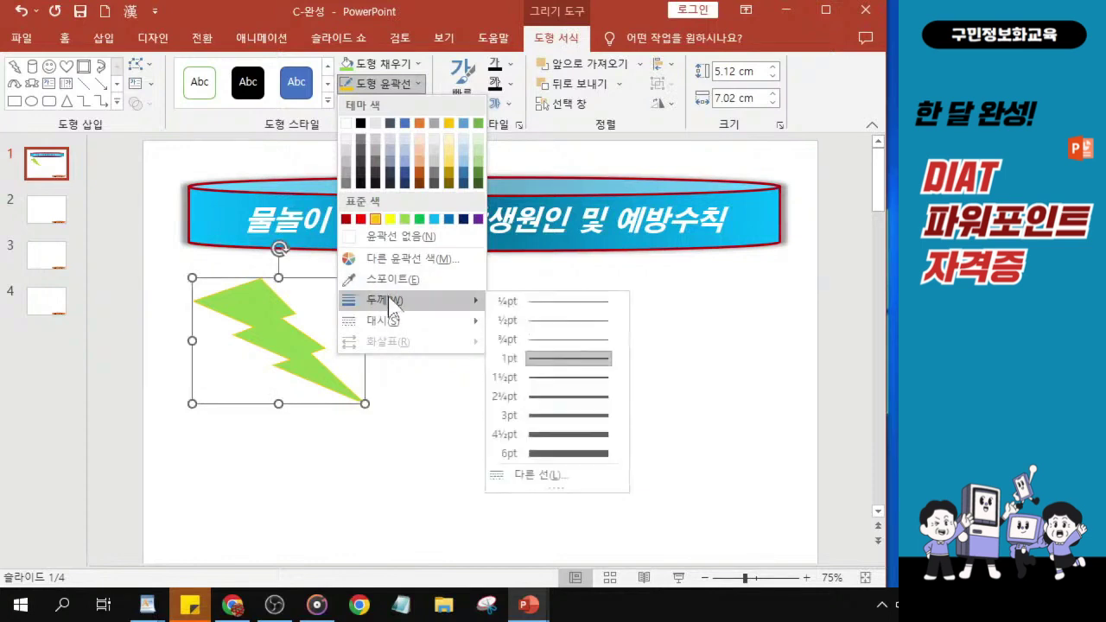
{"action": "left_click", "coordinate": [554, 484]}
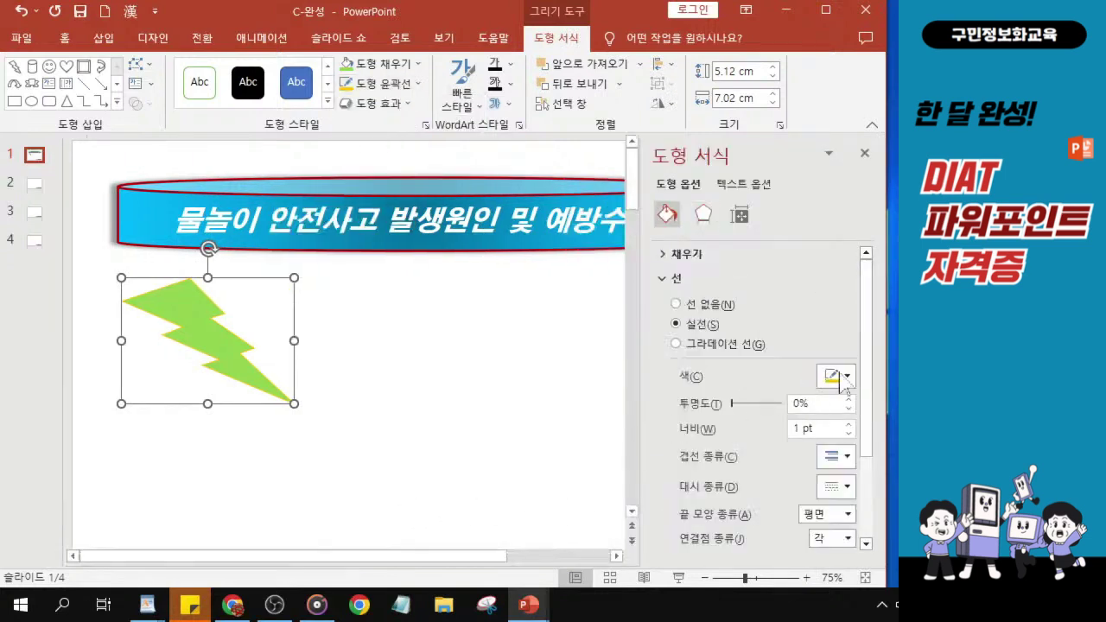
{"action": "left_click", "coordinate": [804, 431]}
{"action": "key", "text": "BackSpace"}
{"action": "type", "text": ".5"}
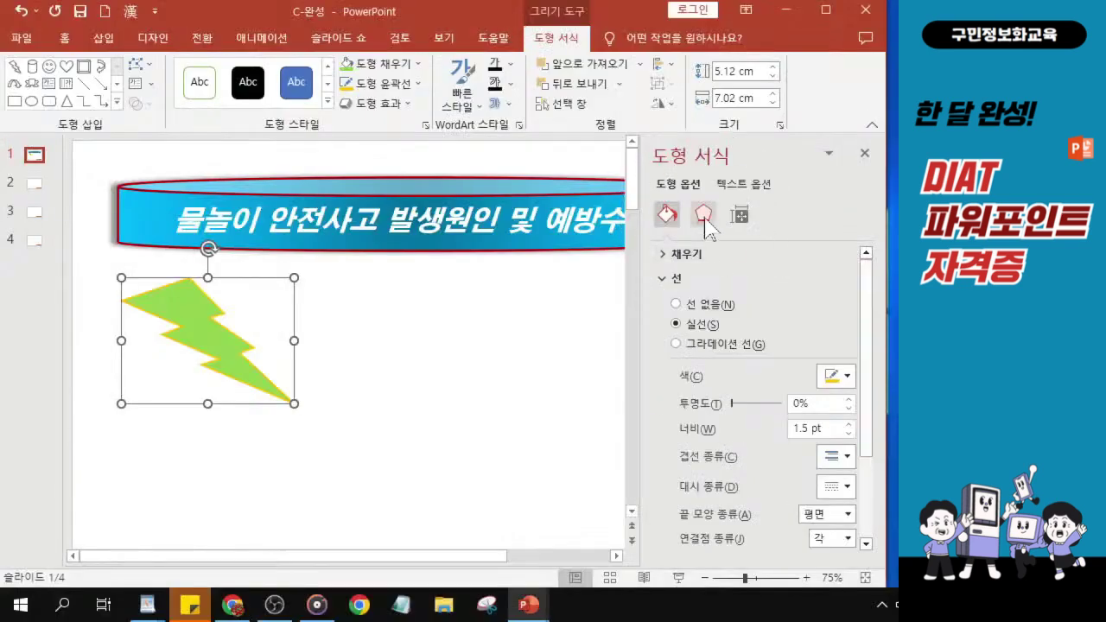
- Apply an outer shadow offset downward to the lightning bolt using the shadow presets
{"action": "left_click", "coordinate": [705, 218]}
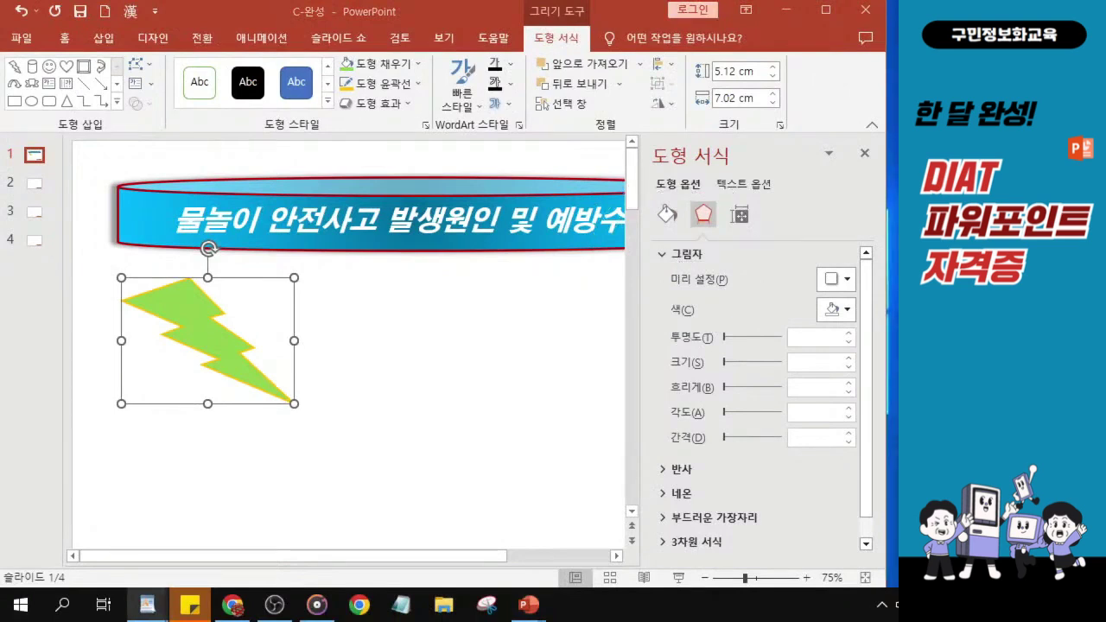
{"action": "left_click_drag", "start_coordinate": [476, 12], "coordinate": [325, 9]}
{"action": "left_click", "coordinate": [696, 276]}
{"action": "left_click", "coordinate": [697, 276]}
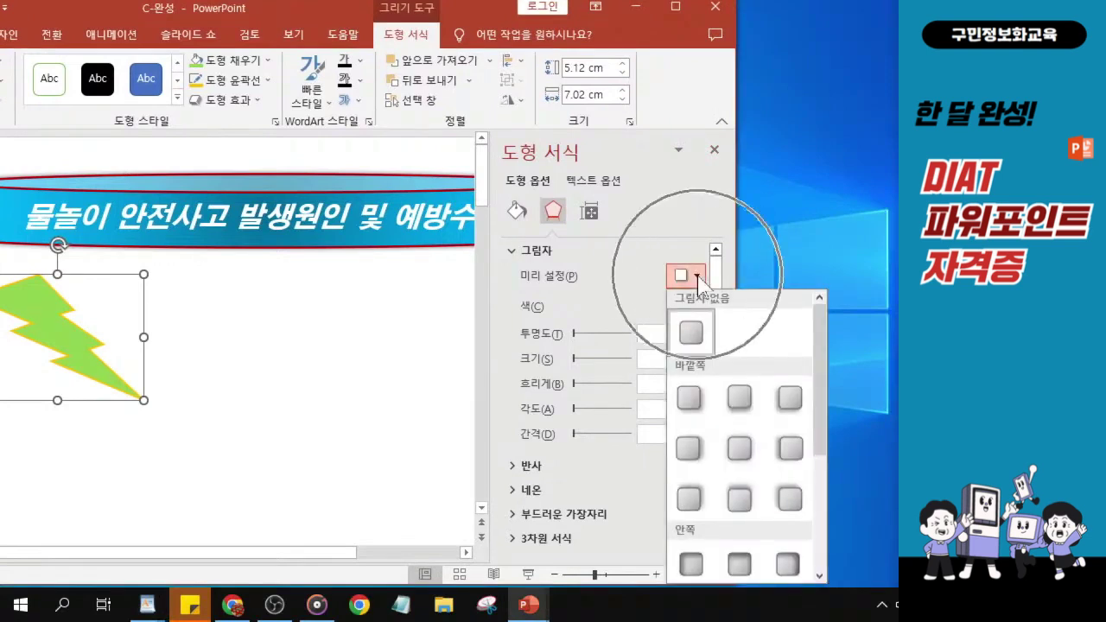
{"action": "left_click", "coordinate": [697, 277]}
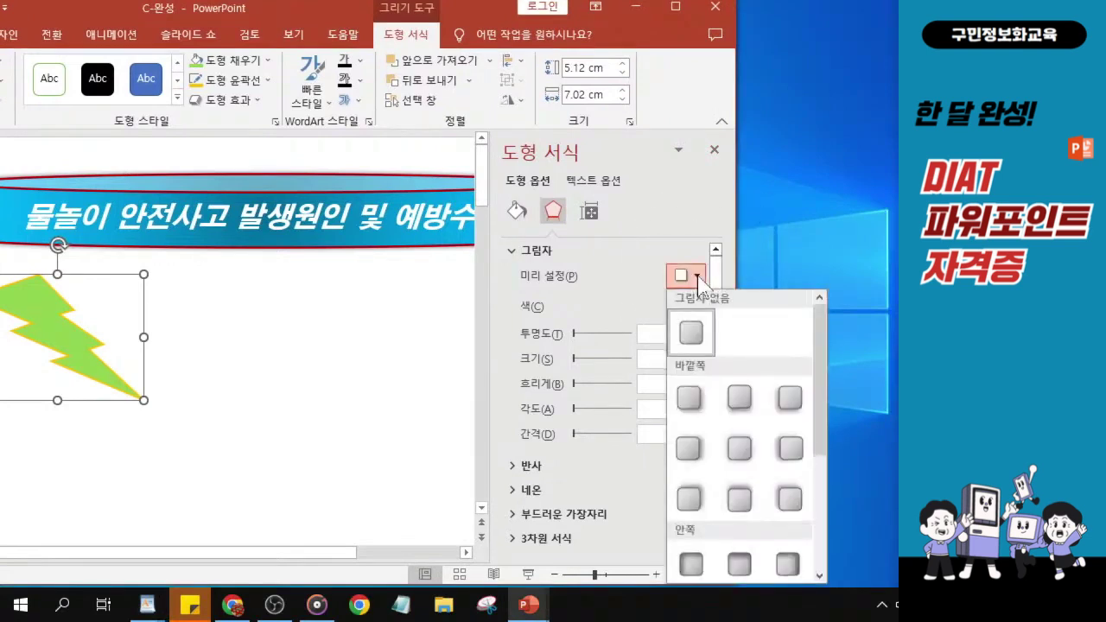
{"action": "left_click", "coordinate": [745, 402]}
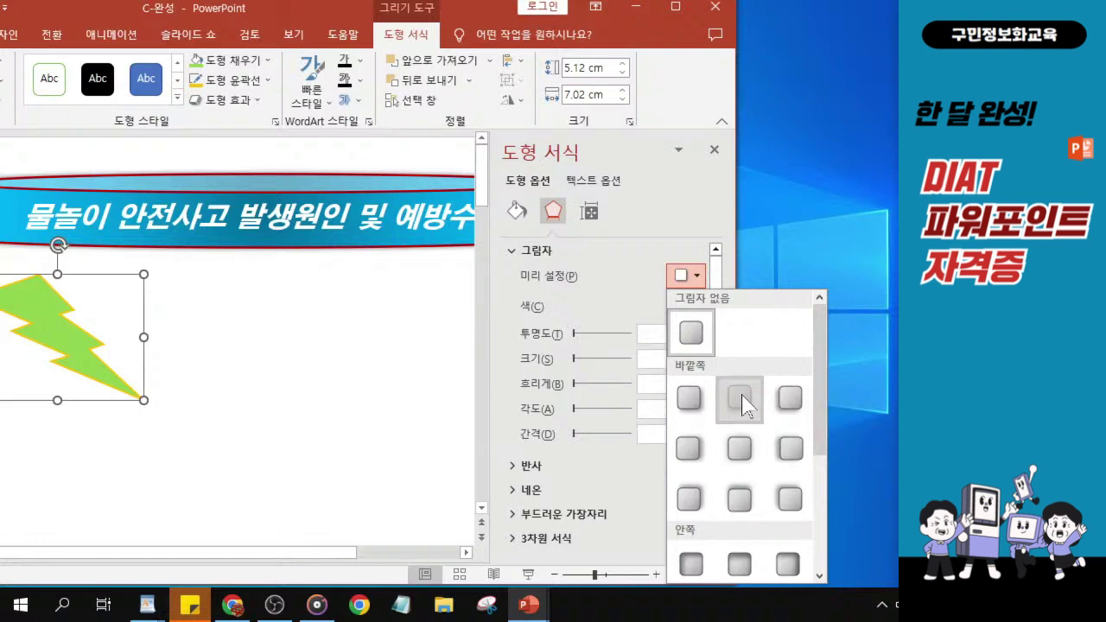
{"action": "left_click", "coordinate": [740, 399]}
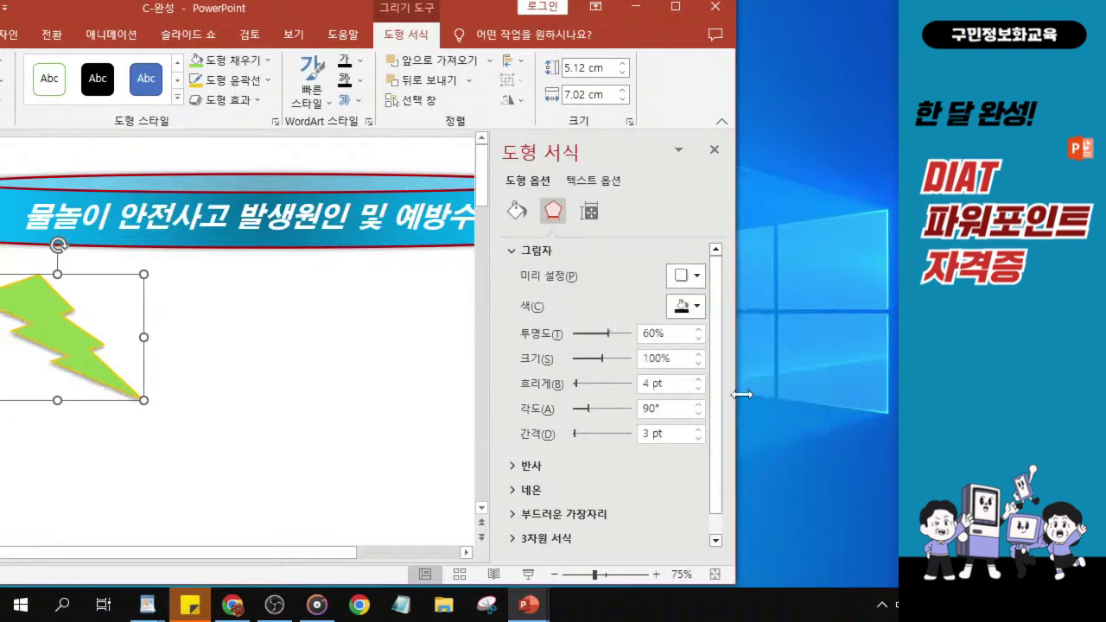
{"action": "left_click", "coordinate": [512, 252]}
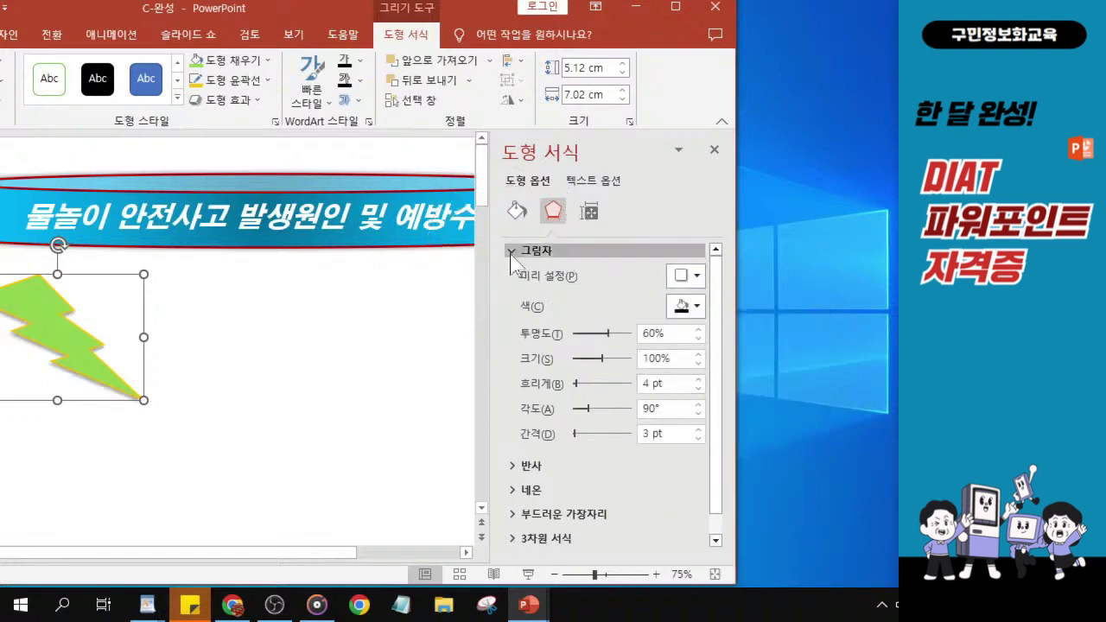
- Give the lightning bolt the Art Deco top bevel in its 3-D format settings
{"action": "key", "text": "alt+Tab"}
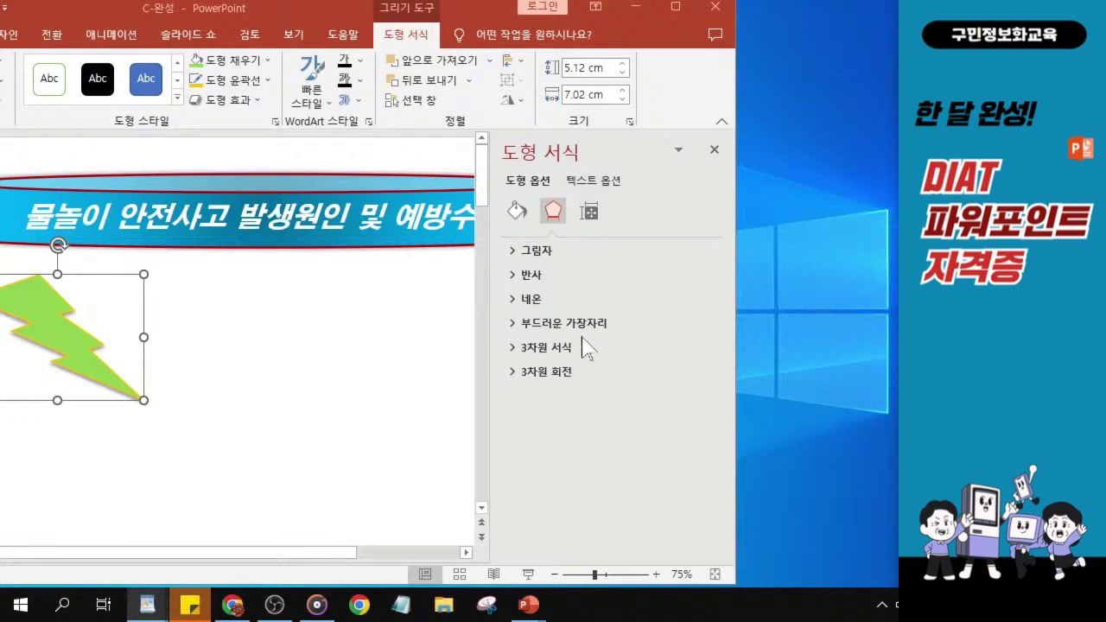
{"action": "left_click", "coordinate": [513, 350]}
{"action": "left_click", "coordinate": [515, 350]}
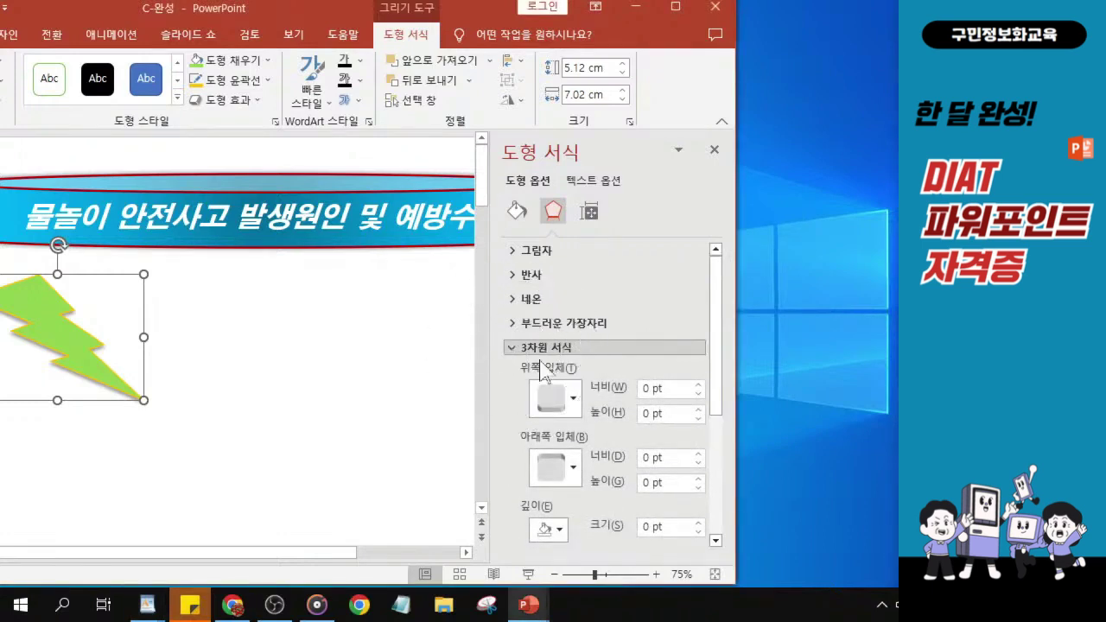
{"action": "left_click", "coordinate": [558, 402]}
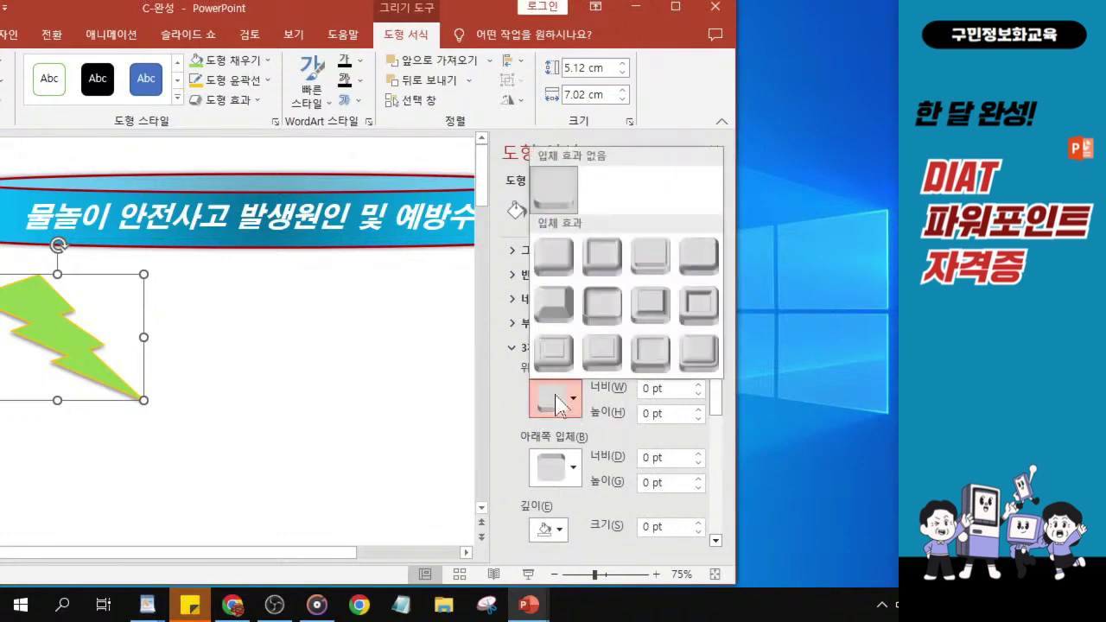
{"action": "left_click", "coordinate": [557, 401]}
{"action": "left_click", "coordinate": [558, 402]}
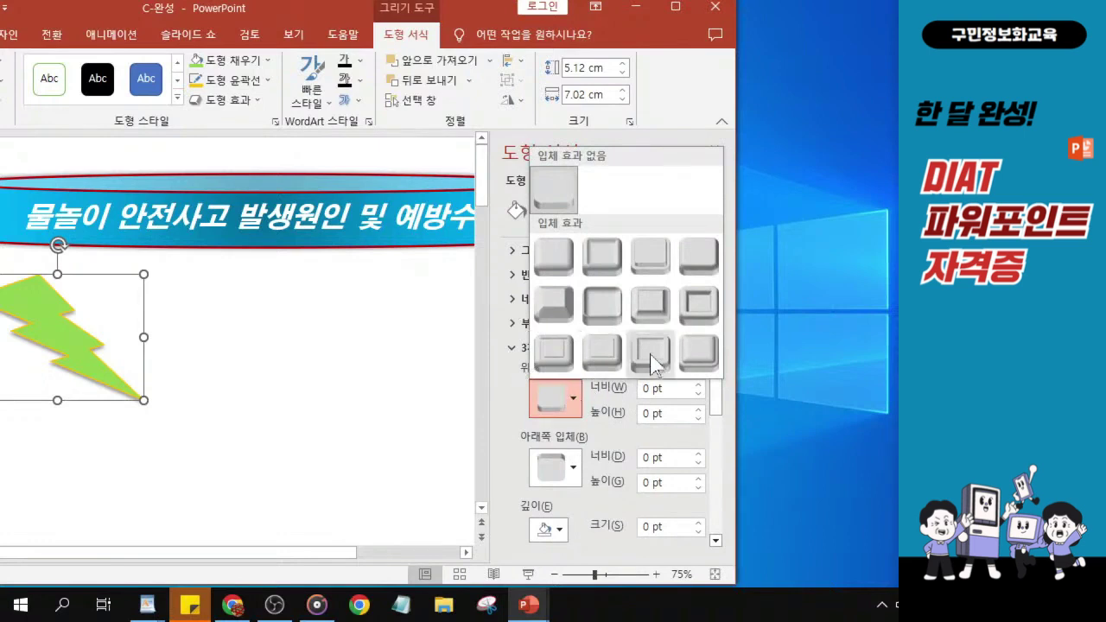
{"action": "left_click", "coordinate": [697, 363]}
{"action": "key", "text": "ctrl"}
{"action": "left_click", "coordinate": [697, 363]}
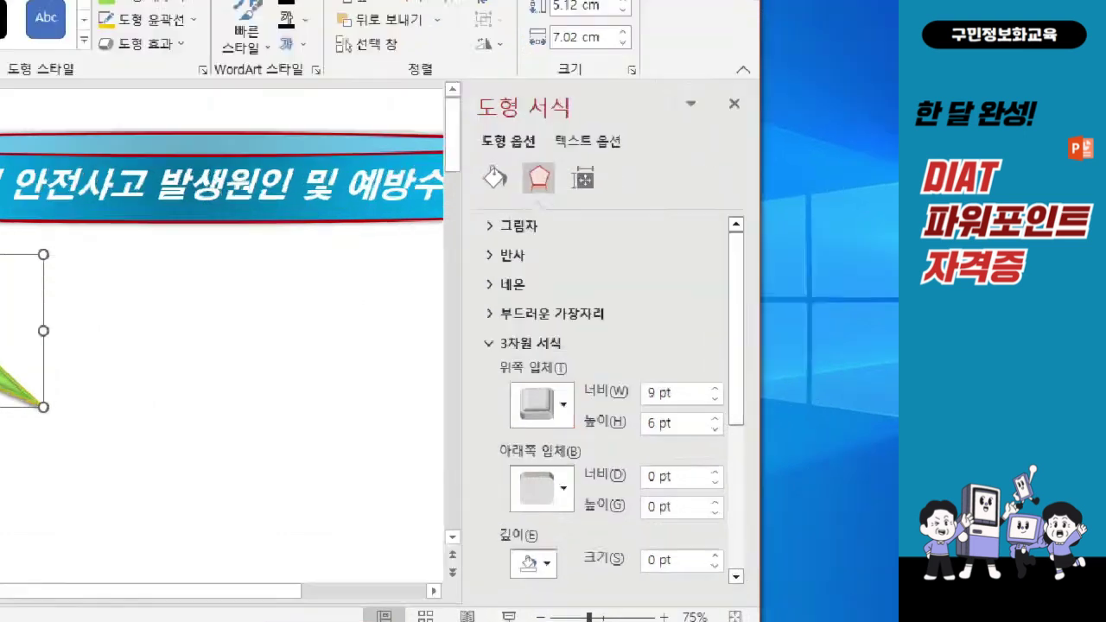
{"action": "left_click_drag", "start_coordinate": [468, 326], "coordinate": [598, 357]}
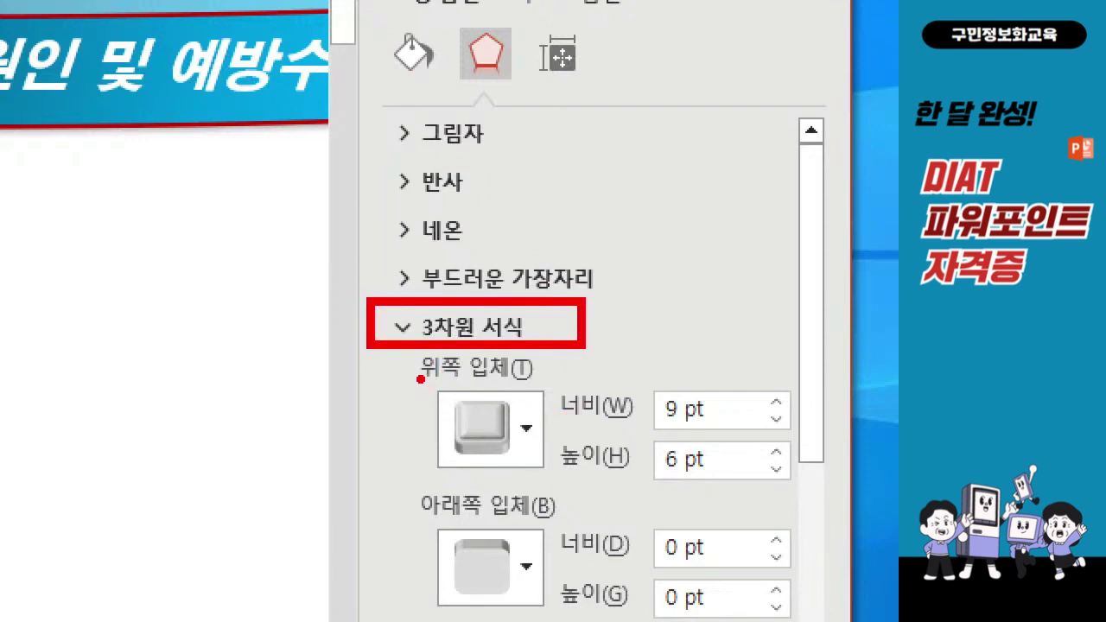
{"action": "left_click_drag", "start_coordinate": [419, 377], "coordinate": [562, 481]}
{"action": "mouse_move", "coordinate": [481, 400]}
{"action": "left_mouse_down"}
{"action": "mouse_move", "coordinate": [495, 424]}
{"action": "mouse_move", "coordinate": [543, 396]}
{"action": "left_mouse_up"}
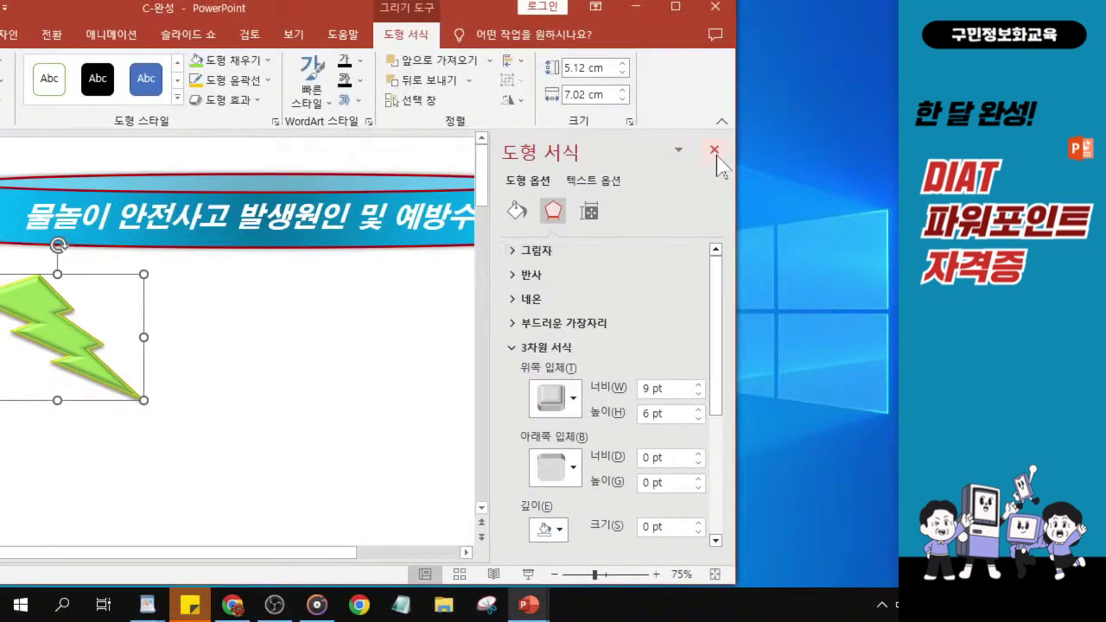
- Close the shape formatting pane and move the C-완성 window fully back into view
{"action": "left_click", "coordinate": [716, 153]}
{"action": "double_click", "coordinate": [313, 9]}
{"action": "left_click_drag", "start_coordinate": [477, 15], "coordinate": [477, 17]}
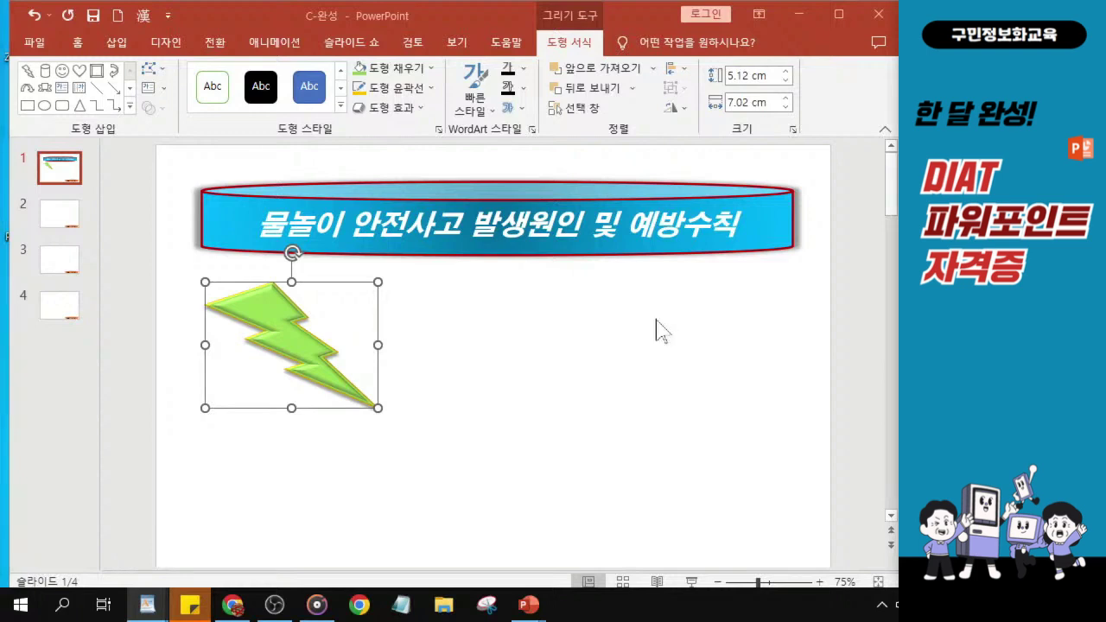
{"action": "left_click", "coordinate": [127, 107]}
{"action": "left_click", "coordinate": [127, 107]}
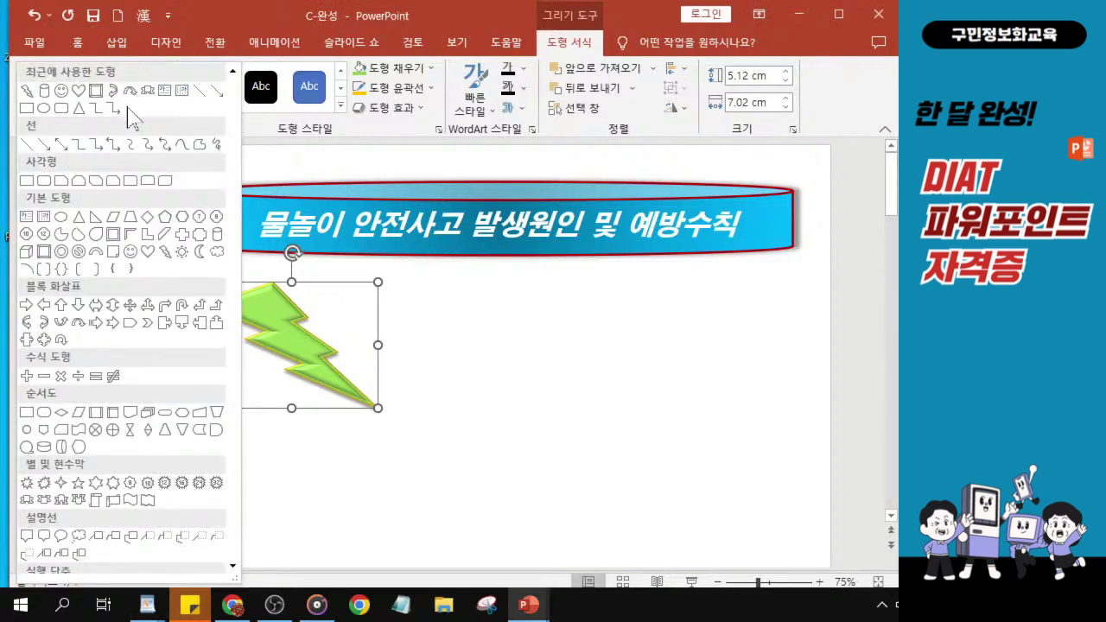
{"action": "left_click", "coordinate": [959, 294]}
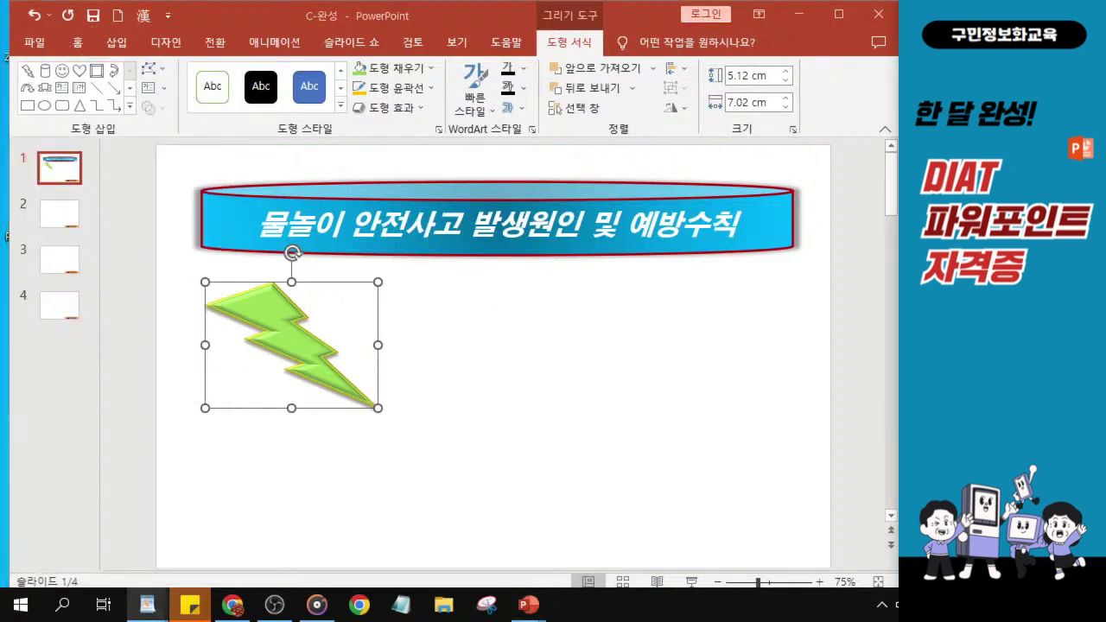
- Draw a circular block arrow about 5.75 cm high and 7.9 cm wide above the 안전사고방지위원회 label, then shift it slightly left
{"action": "left_click", "coordinate": [129, 106]}
{"action": "left_click", "coordinate": [45, 305]}
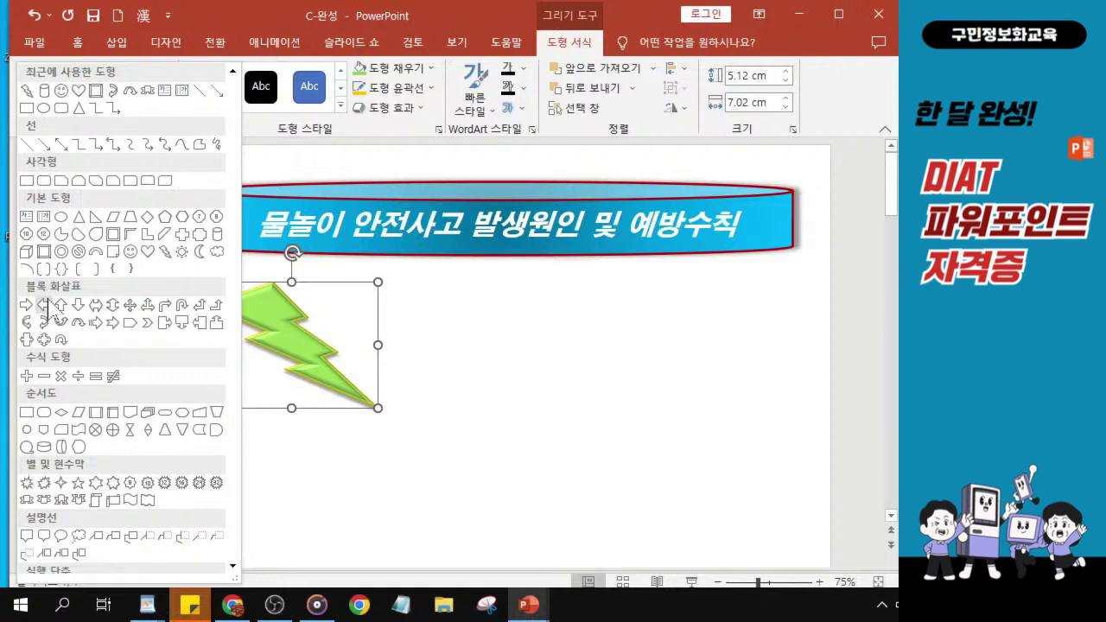
{"action": "left_click", "coordinate": [61, 346]}
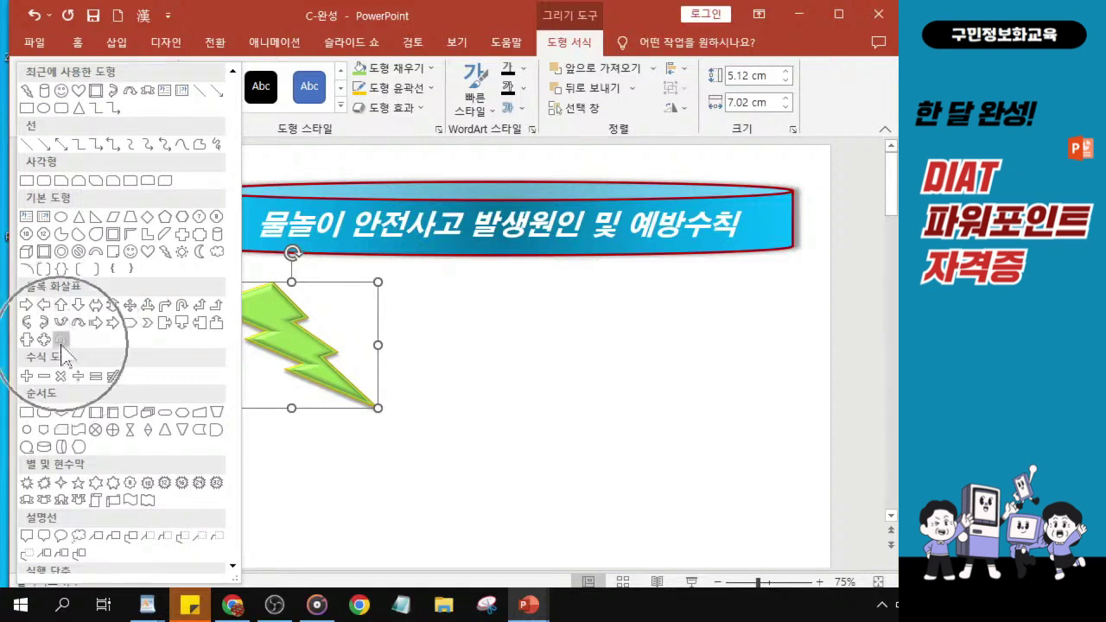
{"action": "left_click", "coordinate": [61, 346]}
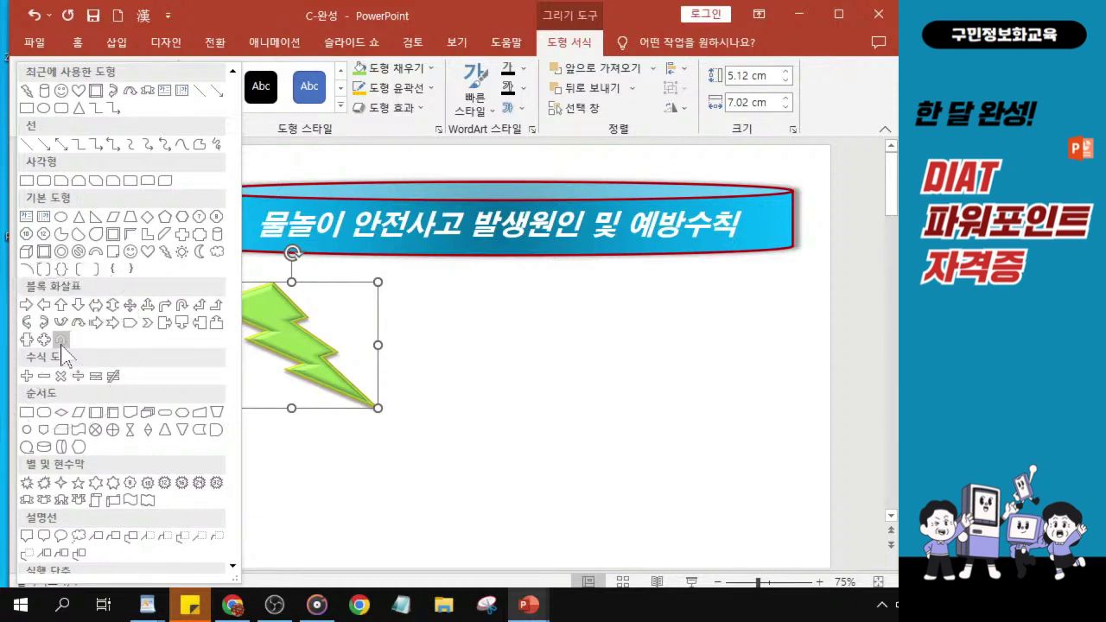
{"action": "left_click", "coordinate": [61, 346]}
{"action": "left_click", "coordinate": [61, 346]}
{"action": "left_click", "coordinate": [62, 347]}
{"action": "left_click", "coordinate": [61, 346]}
{"action": "left_click", "coordinate": [61, 347]}
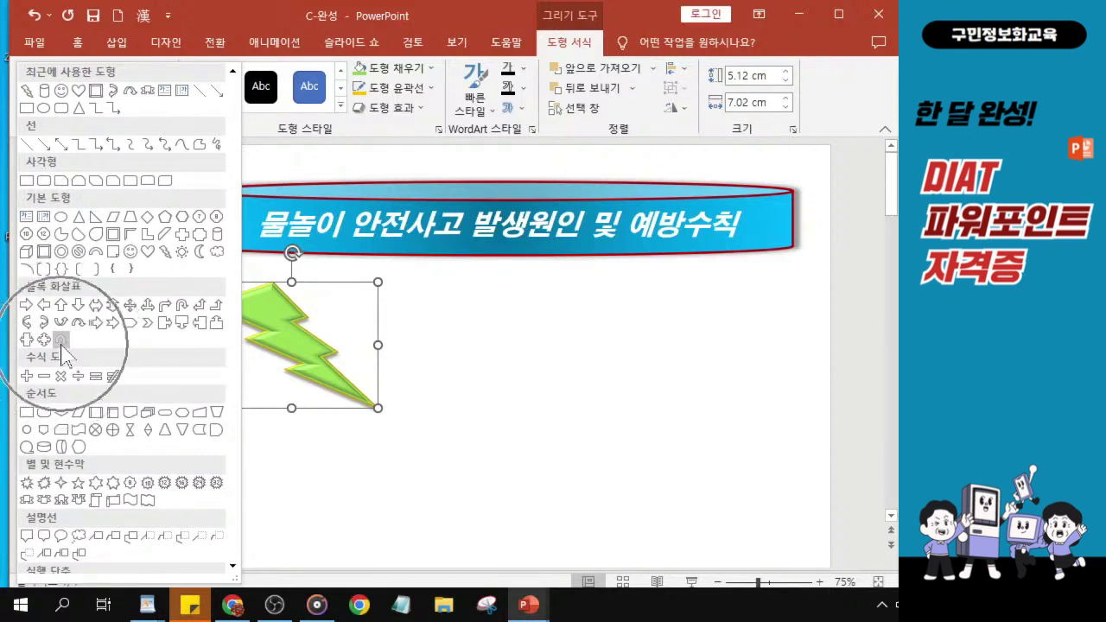
{"action": "left_click", "coordinate": [61, 346]}
{"action": "left_click", "coordinate": [62, 346]}
{"action": "left_click", "coordinate": [61, 346]}
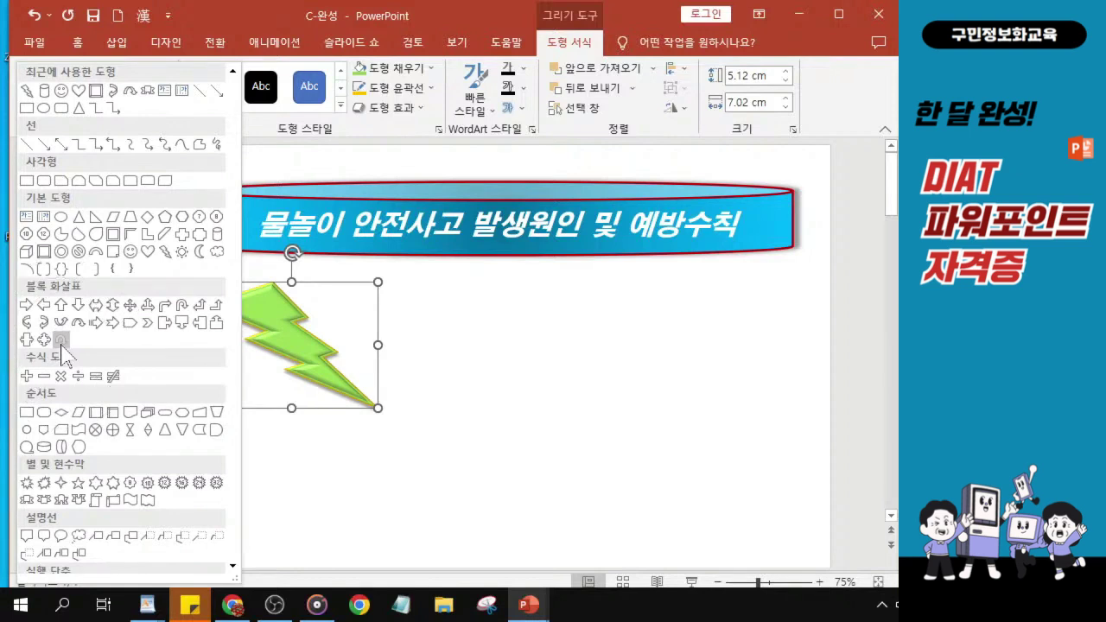
{"action": "left_click", "coordinate": [61, 346]}
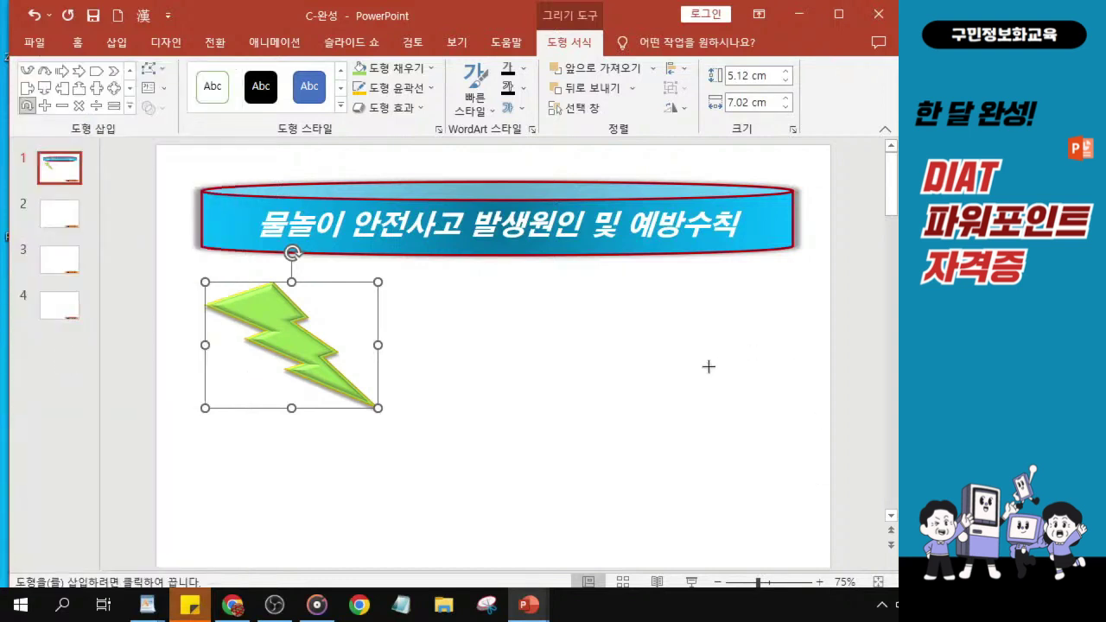
{"action": "scroll", "coordinate": [709, 365], "scroll_direction": "down", "scroll_amount": 1}
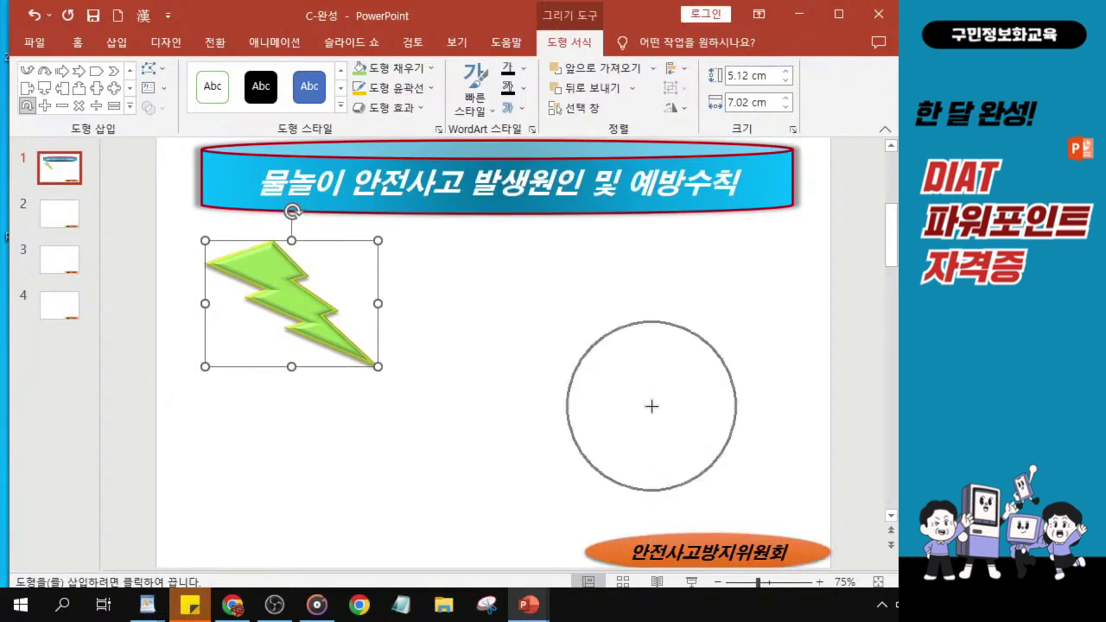
{"action": "left_click_drag", "start_coordinate": [610, 358], "coordinate": [803, 497]}
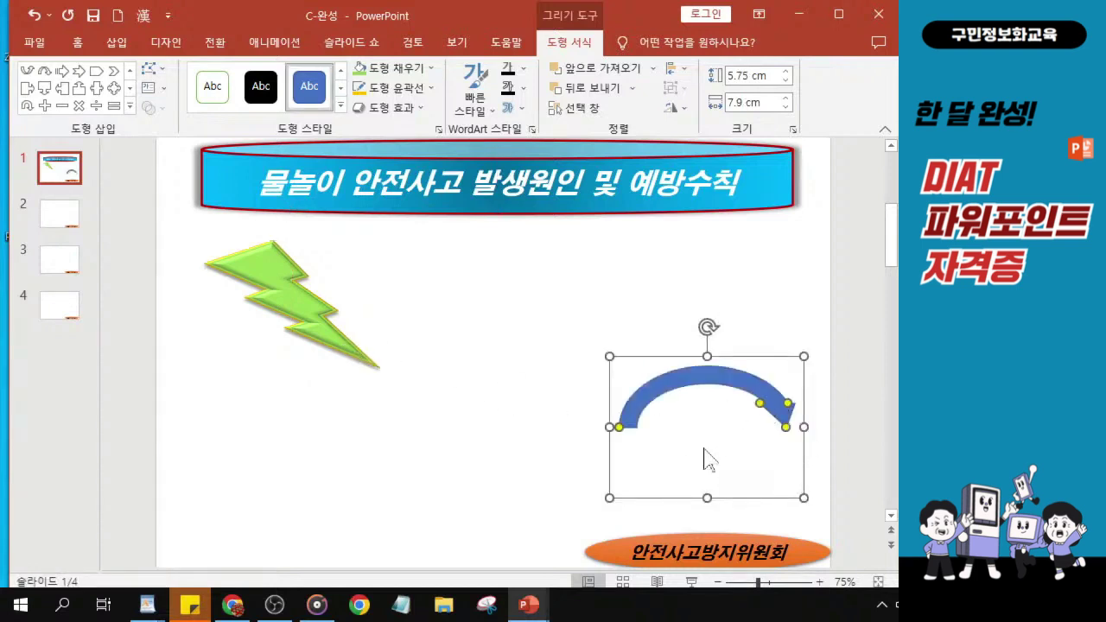
{"action": "left_click_drag", "start_coordinate": [718, 373], "coordinate": [698, 374]}
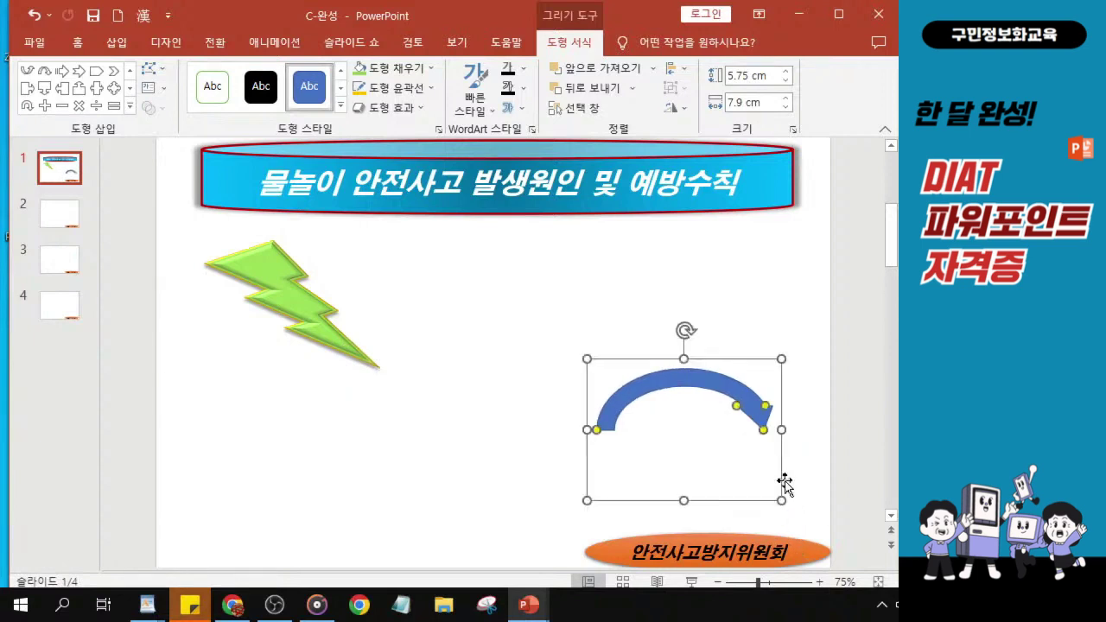
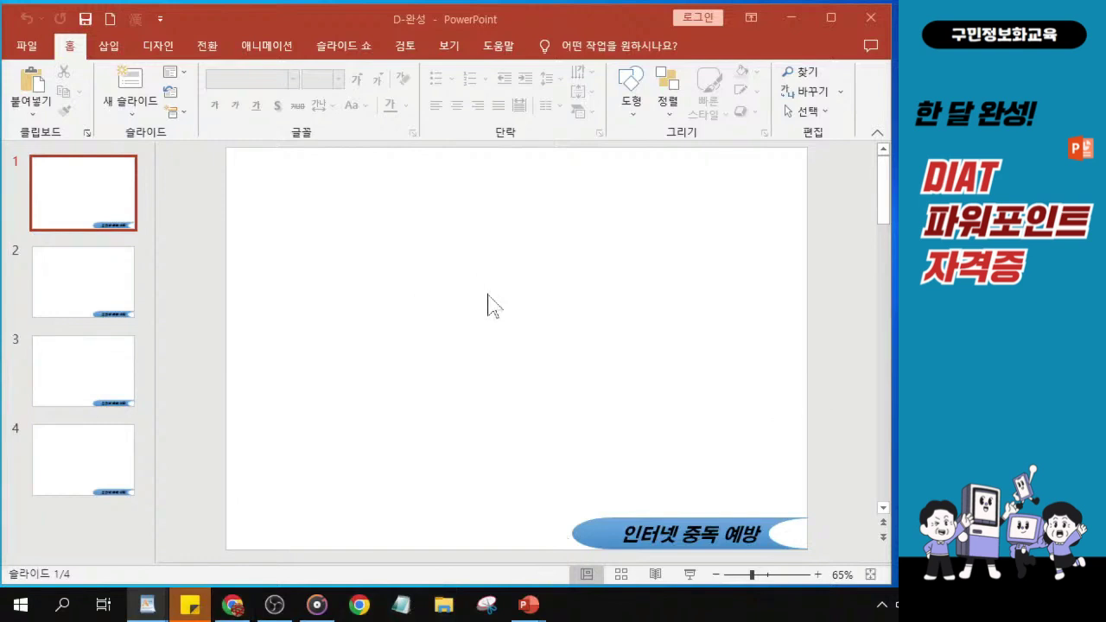
- Switch to the D_슬라이드1 sample and examine slide 1's title ribbon, smiley face, textured arrow and mouse drawing
{"action": "mouse_move", "coordinate": [523, 617]}
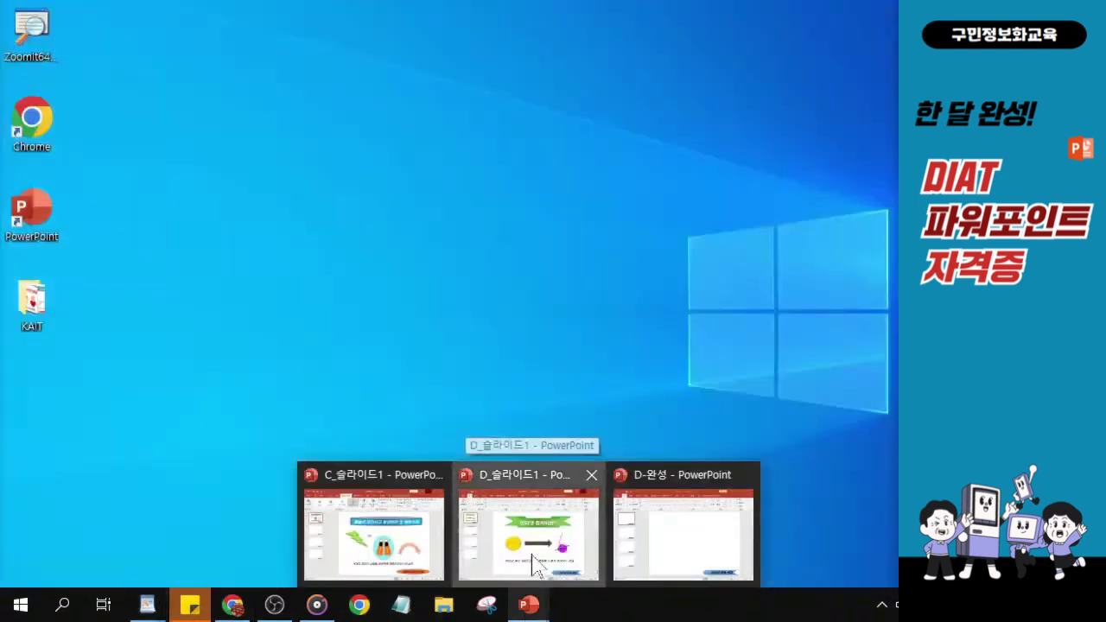
{"action": "left_click", "coordinate": [682, 532]}
{"action": "left_click_drag", "start_coordinate": [1105, 155], "coordinate": [552, 39]}
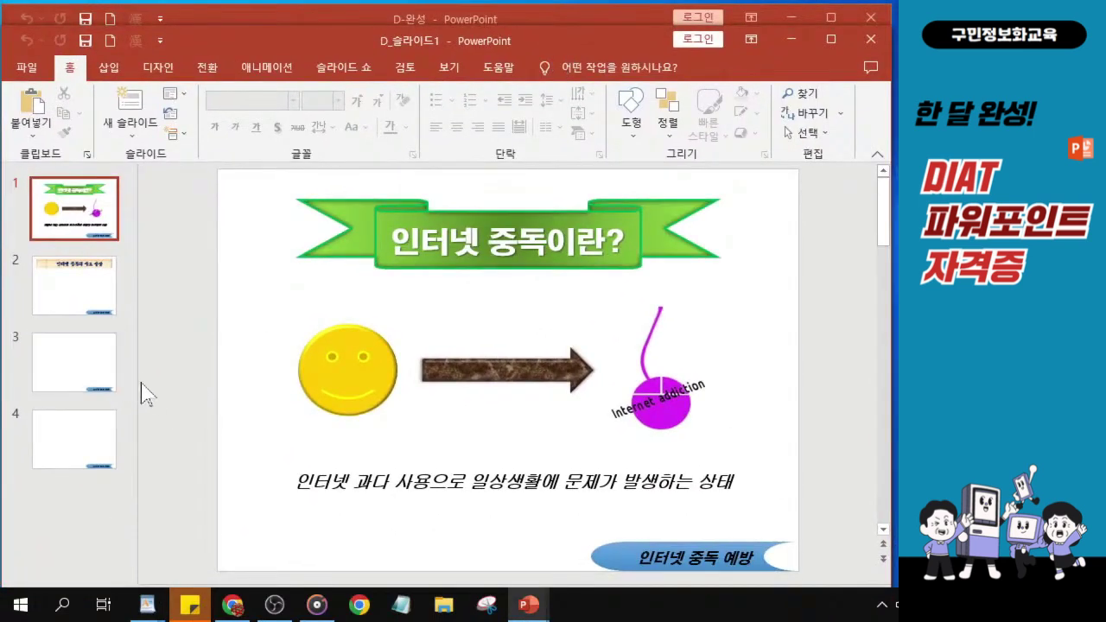
{"action": "left_click_drag", "start_coordinate": [140, 372], "coordinate": [73, 369]}
{"action": "key", "text": "ctrl"}
{"action": "left_click_drag", "start_coordinate": [391, 43], "coordinate": [398, 23]}
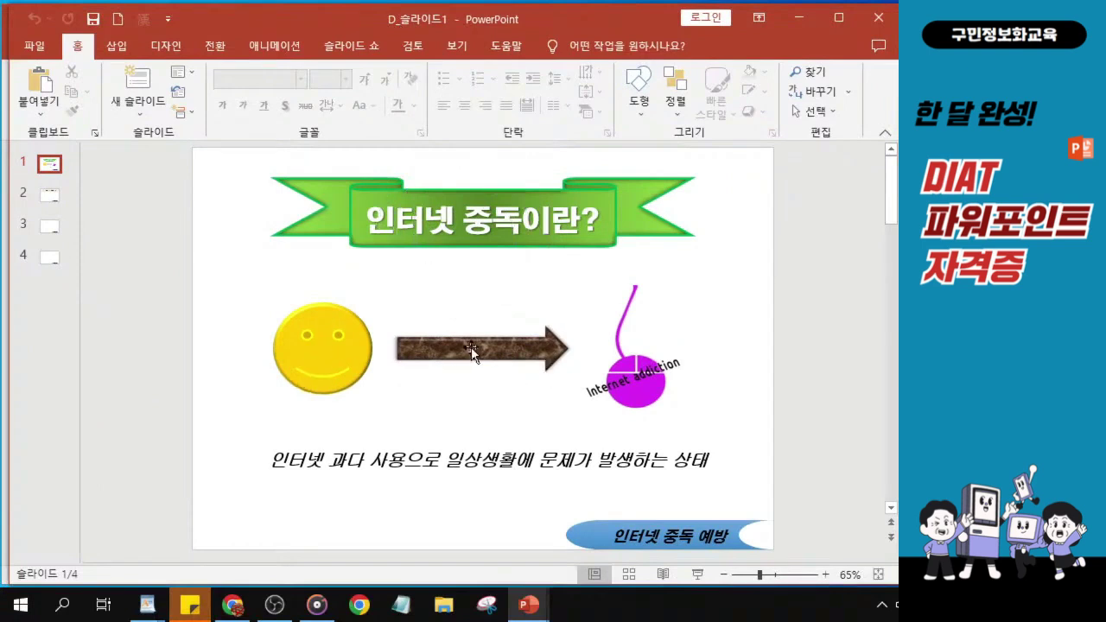
{"action": "key", "text": "ctrl"}
{"action": "key", "text": "ctrl"}
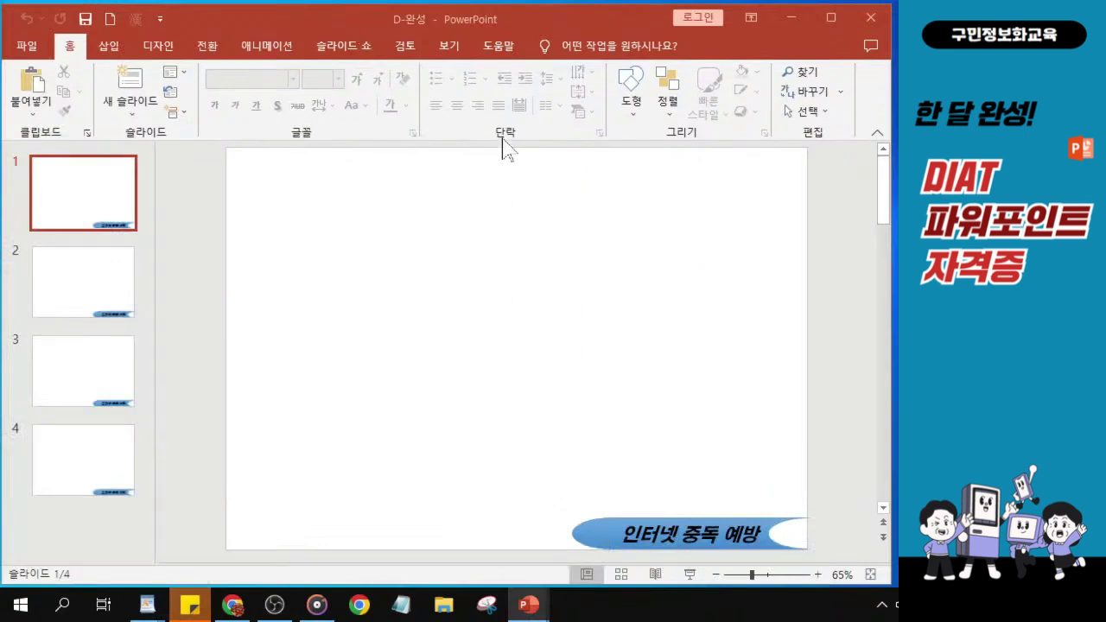
- Draw a wide down-ribbon shape across the upper part of slide 1 in D-완성 for the title banner
{"action": "left_click", "coordinate": [631, 110]}
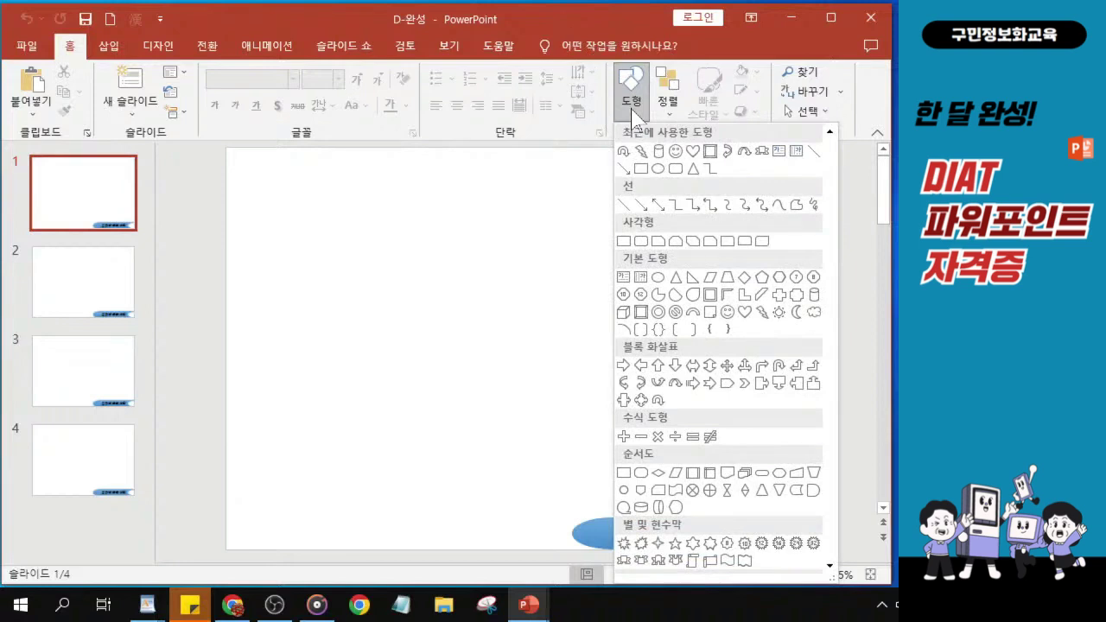
{"action": "scroll", "coordinate": [654, 536], "scroll_direction": "down", "scroll_amount": 2}
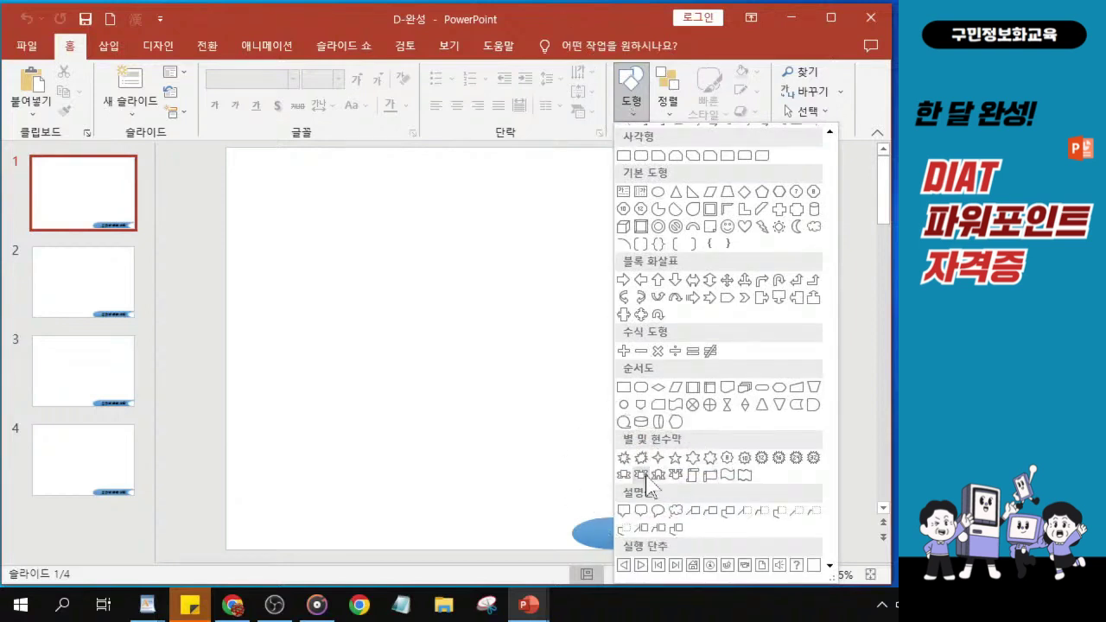
{"action": "left_click", "coordinate": [641, 476]}
{"action": "left_click", "coordinate": [643, 476]}
{"action": "left_click_drag", "start_coordinate": [303, 170], "coordinate": [760, 231]}
{"action": "left_click_drag", "start_coordinate": [435, 210], "coordinate": [421, 212]}
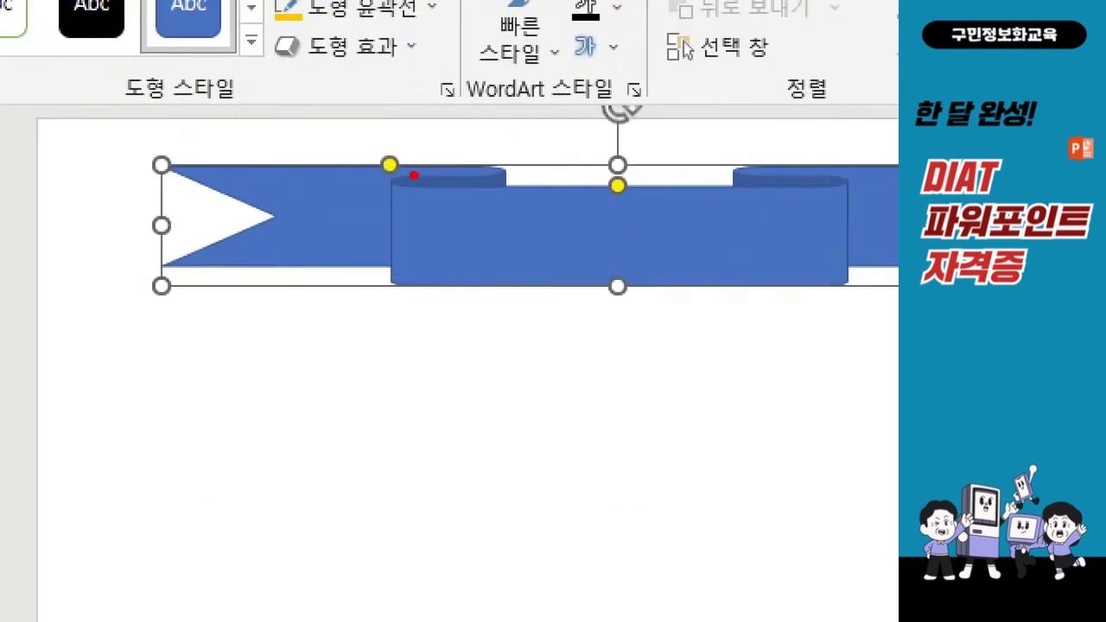
{"action": "left_click_drag", "start_coordinate": [445, 207], "coordinate": [466, 193]}
{"action": "mouse_move", "coordinate": [536, 241]}
{"action": "left_mouse_down"}
{"action": "mouse_move", "coordinate": [582, 217]}
{"action": "mouse_move", "coordinate": [654, 216]}
{"action": "mouse_move", "coordinate": [612, 238]}
{"action": "left_mouse_up"}
{"action": "mouse_move", "coordinate": [408, 184]}
{"action": "left_mouse_down"}
{"action": "mouse_move", "coordinate": [393, 191]}
{"action": "mouse_move", "coordinate": [358, 152]}
{"action": "mouse_move", "coordinate": [430, 135]}
{"action": "mouse_move", "coordinate": [396, 182]}
{"action": "mouse_move", "coordinate": [322, 218]}
{"action": "mouse_move", "coordinate": [277, 220]}
{"action": "mouse_move", "coordinate": [325, 248]}
{"action": "left_mouse_up"}
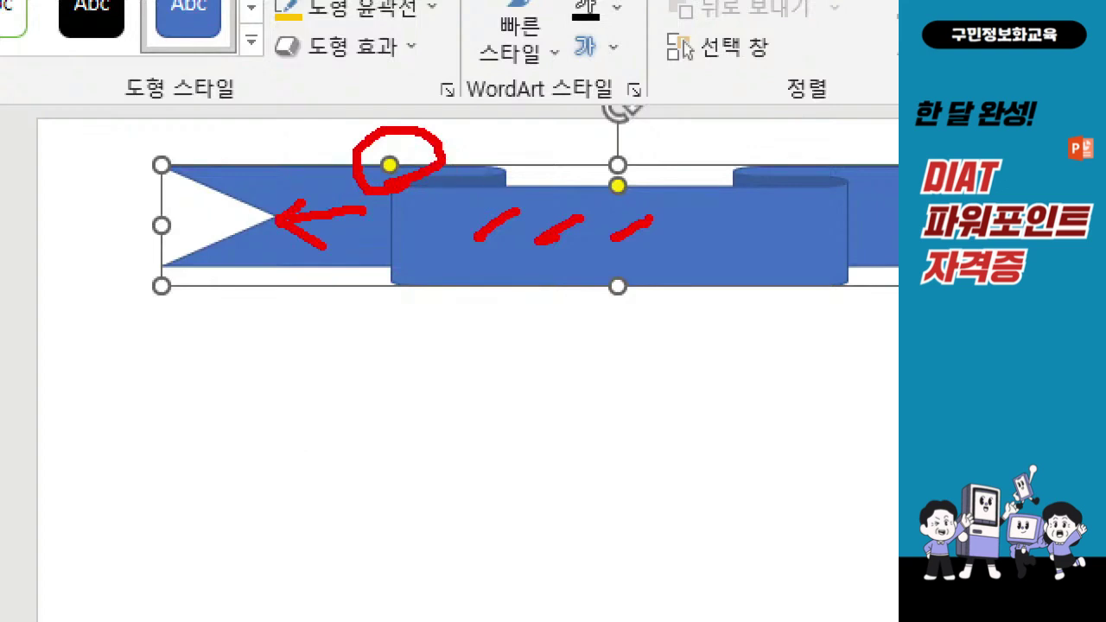
{"action": "key", "text": "Escape"}
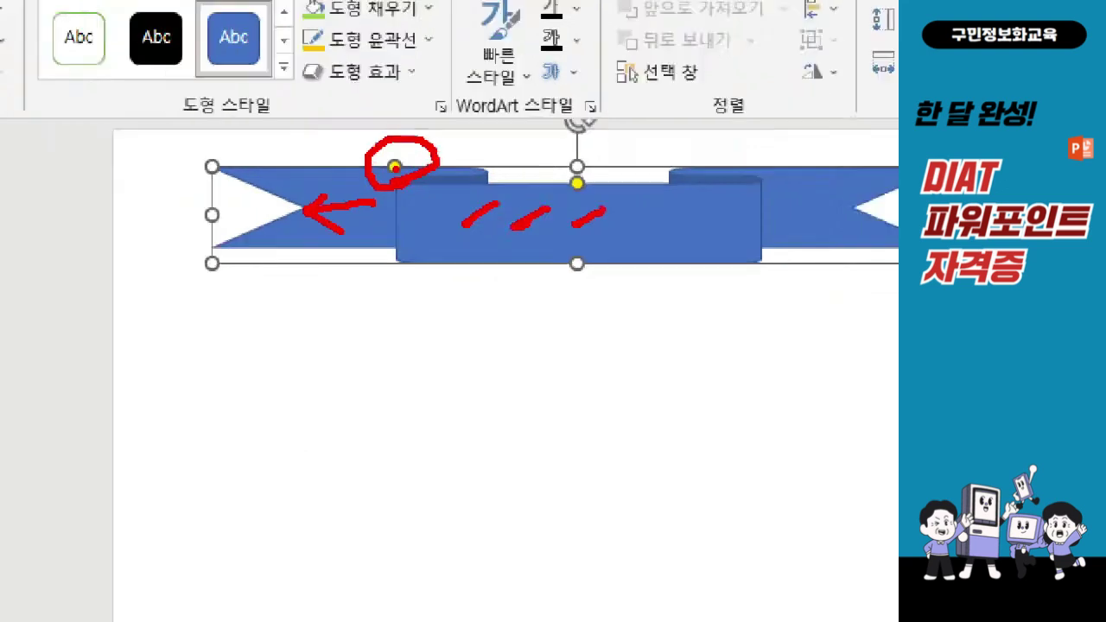
- Widen the central band of the title ribbon and fill the ribbon with the standard light green colour
{"action": "left_click_drag", "start_coordinate": [401, 171], "coordinate": [376, 178]}
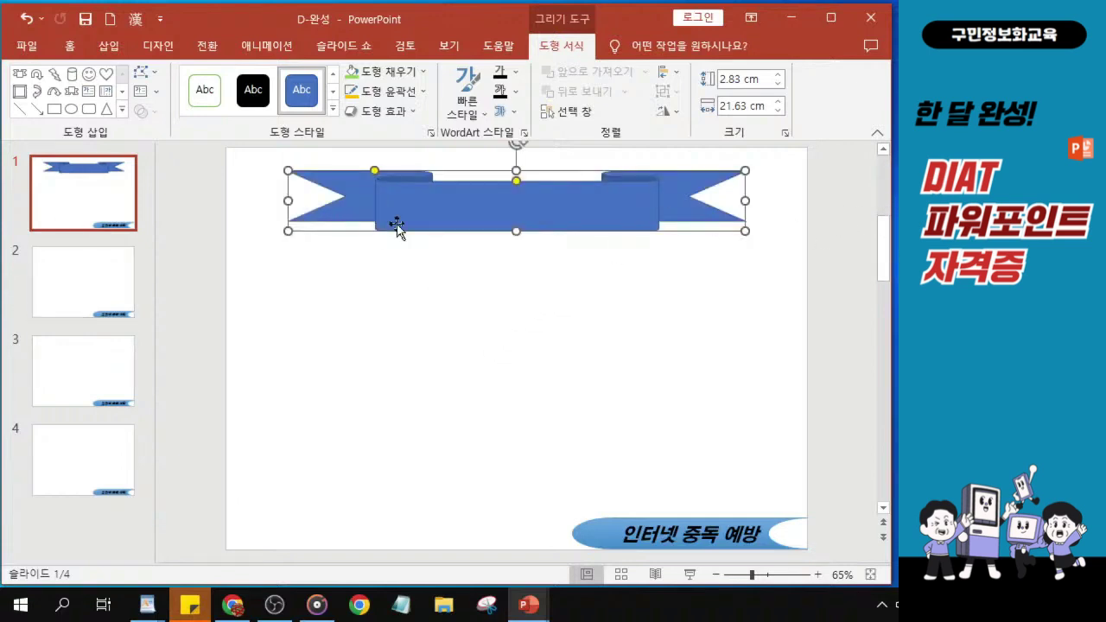
{"action": "left_click", "coordinate": [396, 76]}
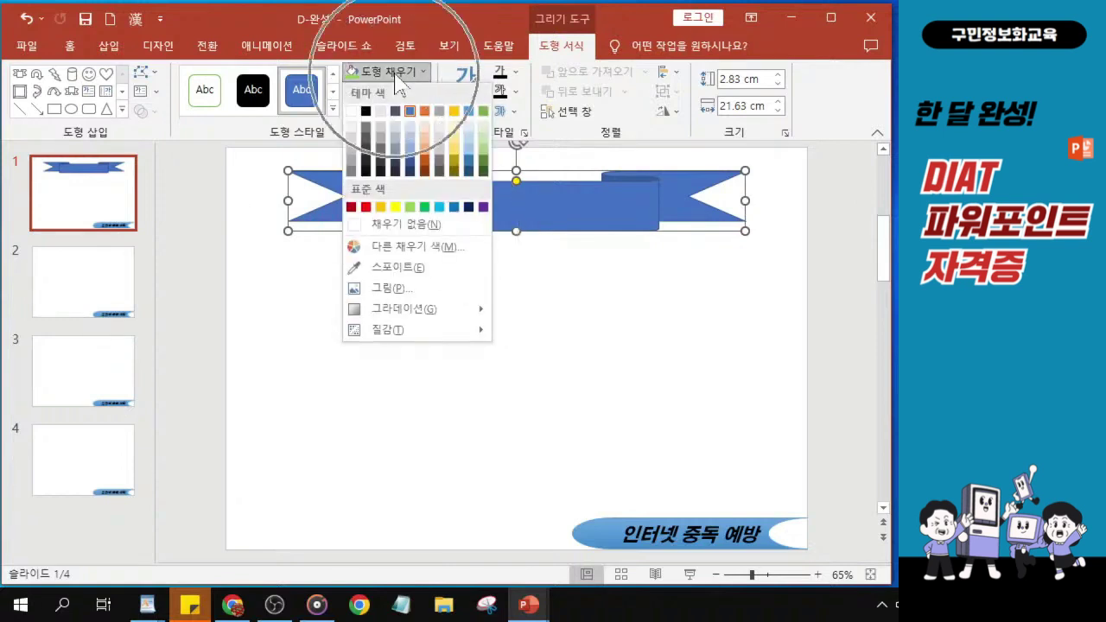
{"action": "left_click", "coordinate": [395, 75]}
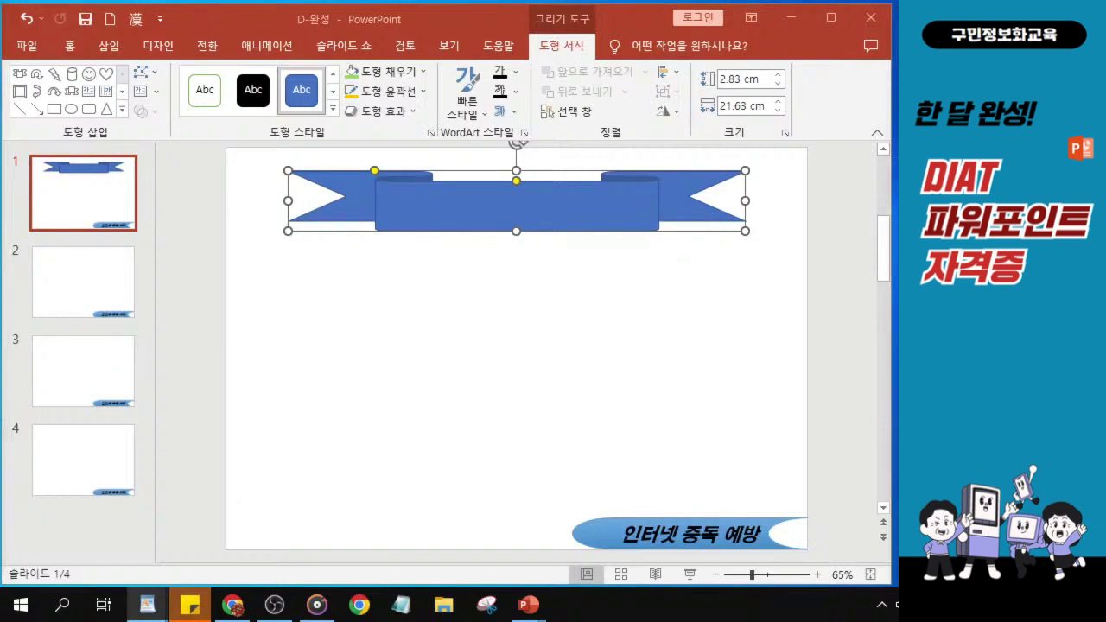
{"action": "left_click", "coordinate": [403, 74]}
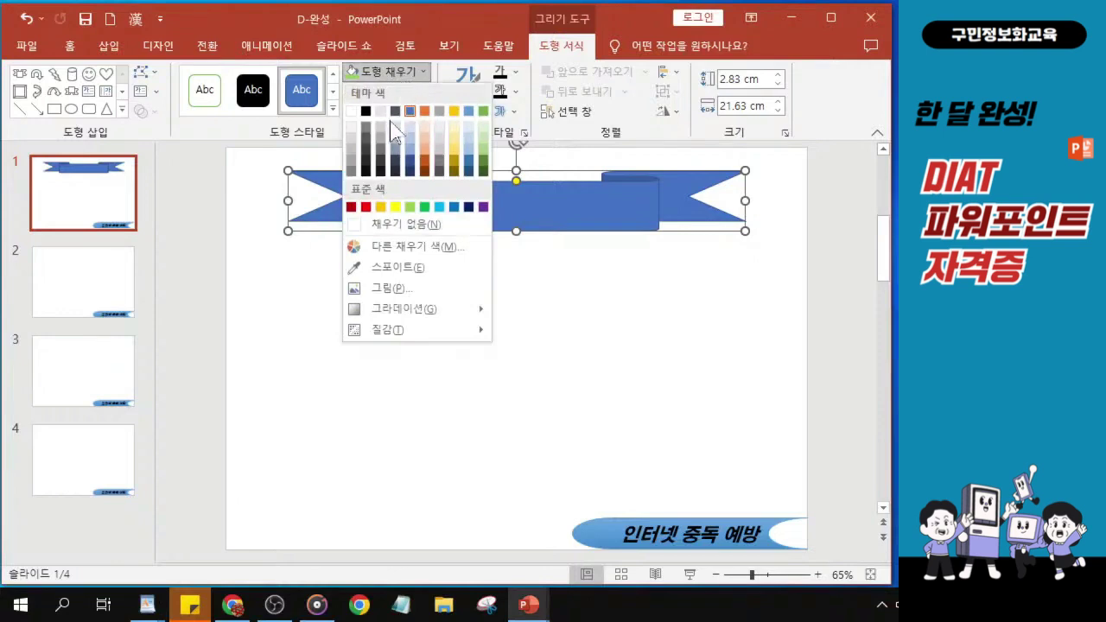
{"action": "left_click", "coordinate": [409, 208]}
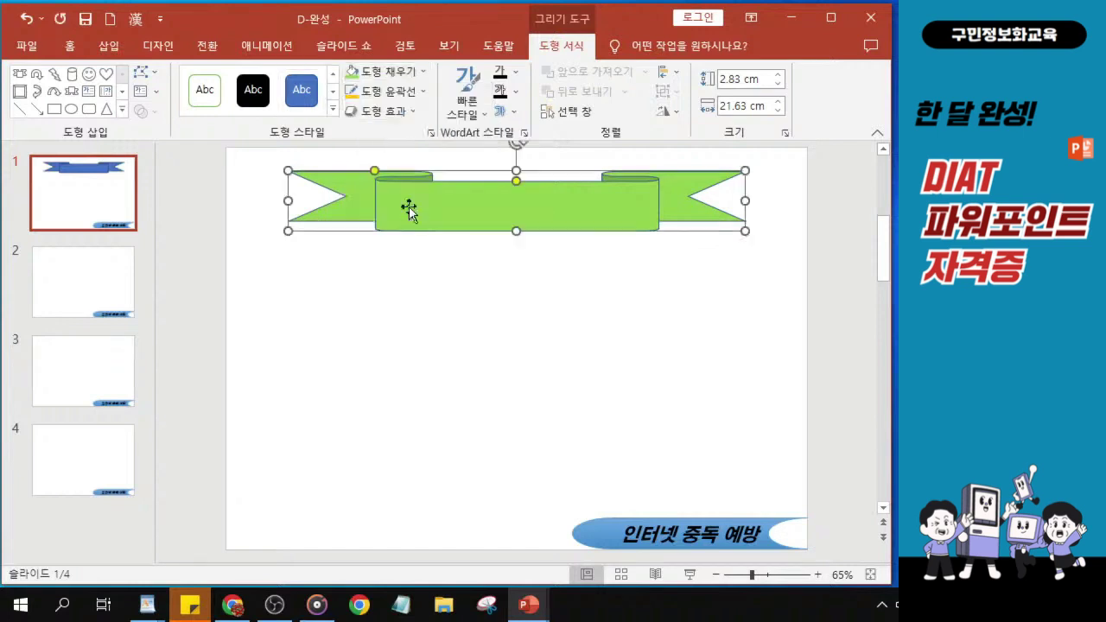
- Apply the dark gradient that radiates from the center to the ribbon's light green fill
{"action": "left_click", "coordinate": [400, 74]}
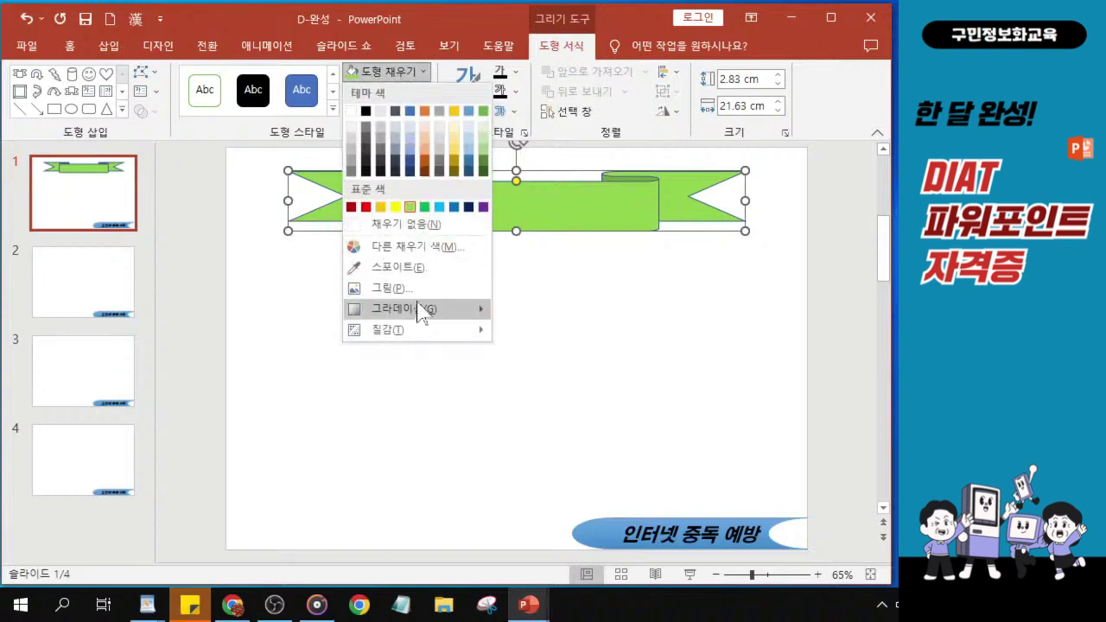
{"action": "mouse_move", "coordinate": [421, 316]}
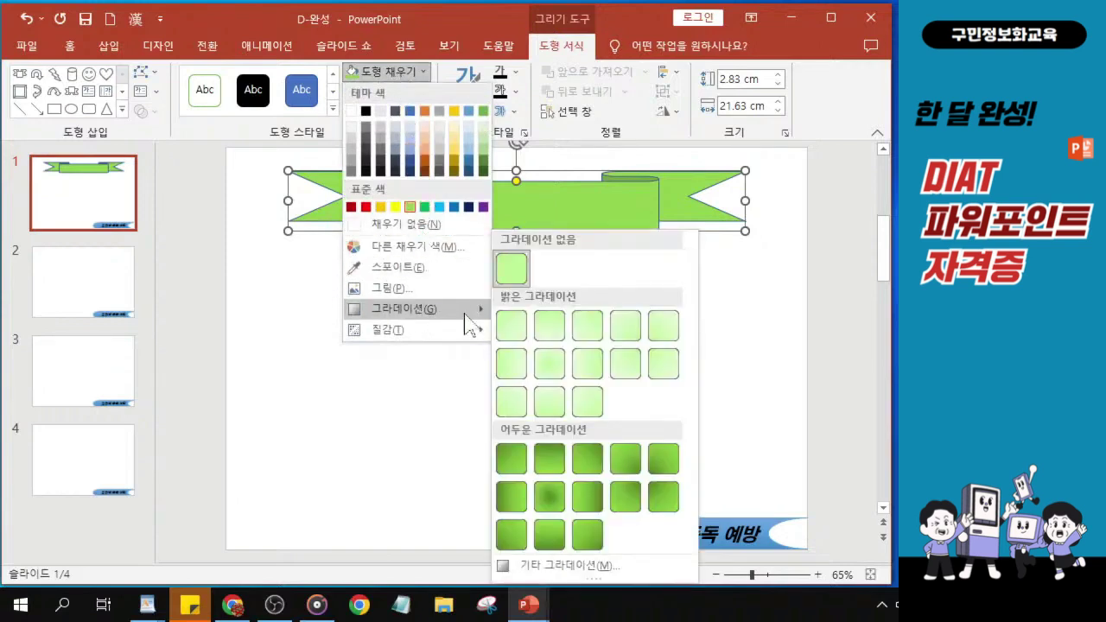
{"action": "left_click", "coordinate": [548, 498]}
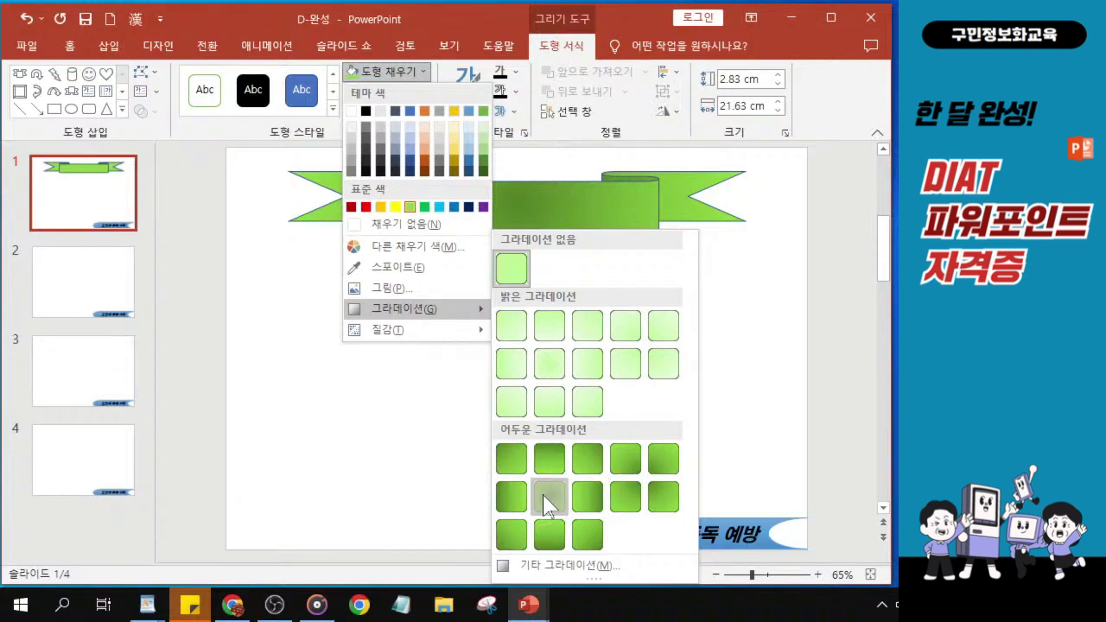
{"action": "left_click", "coordinate": [546, 499]}
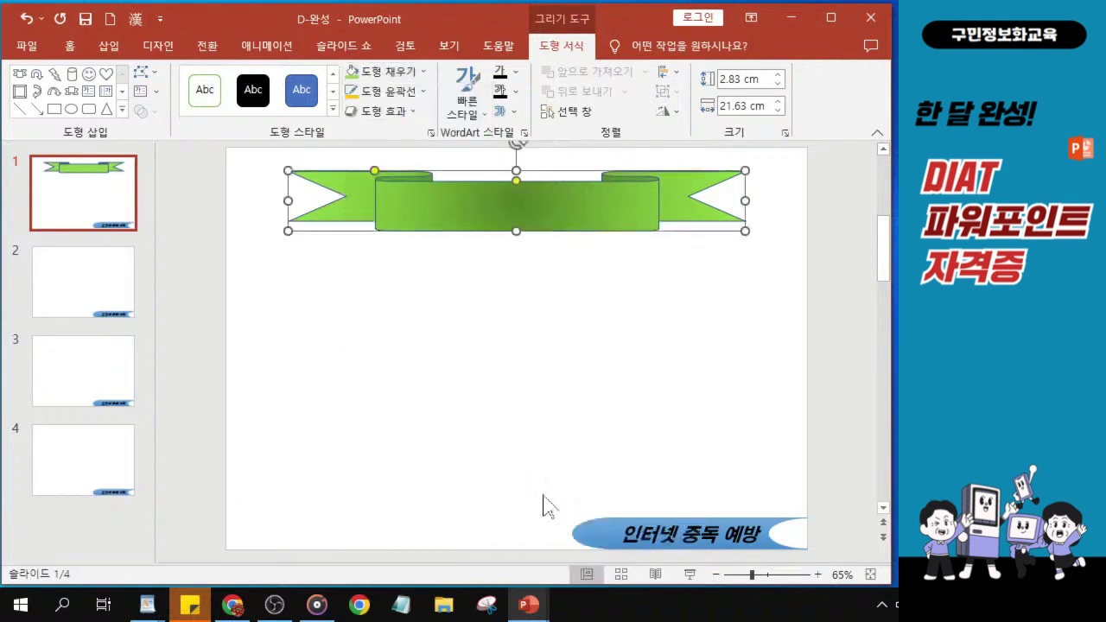
- Give the title ribbon a standard green outline with a 3 pt thickness
{"action": "left_click", "coordinate": [403, 93]}
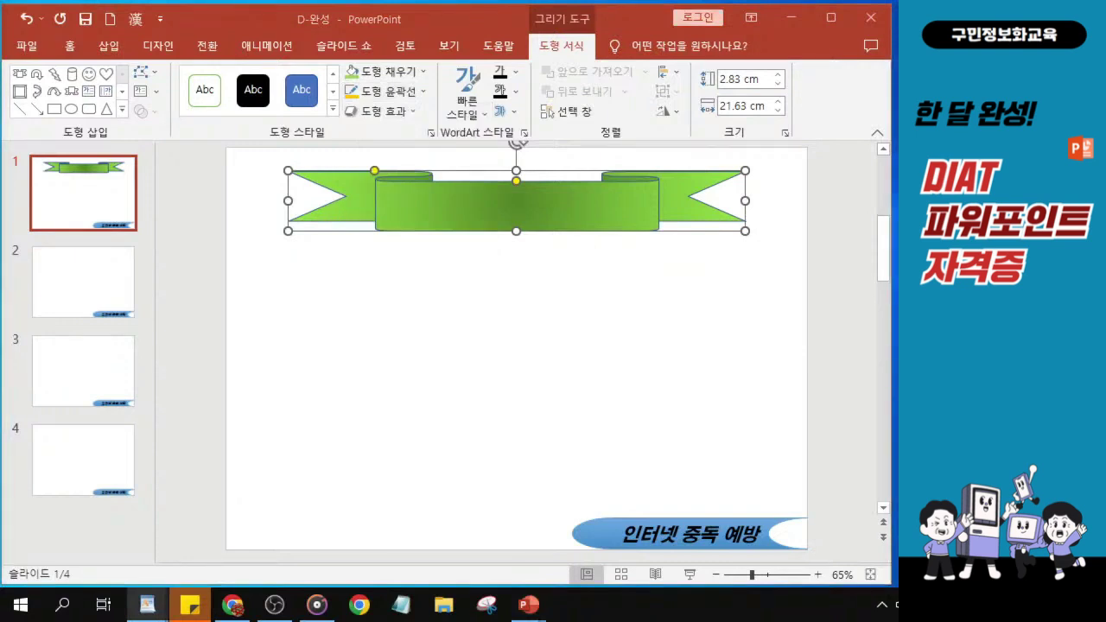
{"action": "left_click", "coordinate": [404, 91]}
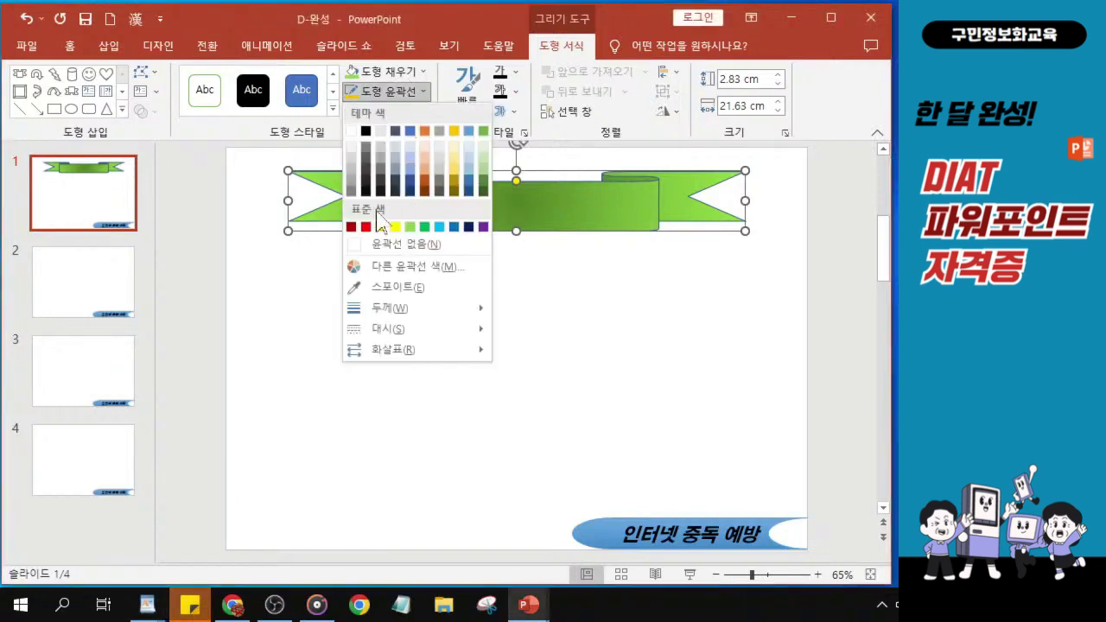
{"action": "left_click", "coordinate": [424, 227]}
{"action": "left_click", "coordinate": [396, 93]}
{"action": "mouse_move", "coordinate": [446, 309]}
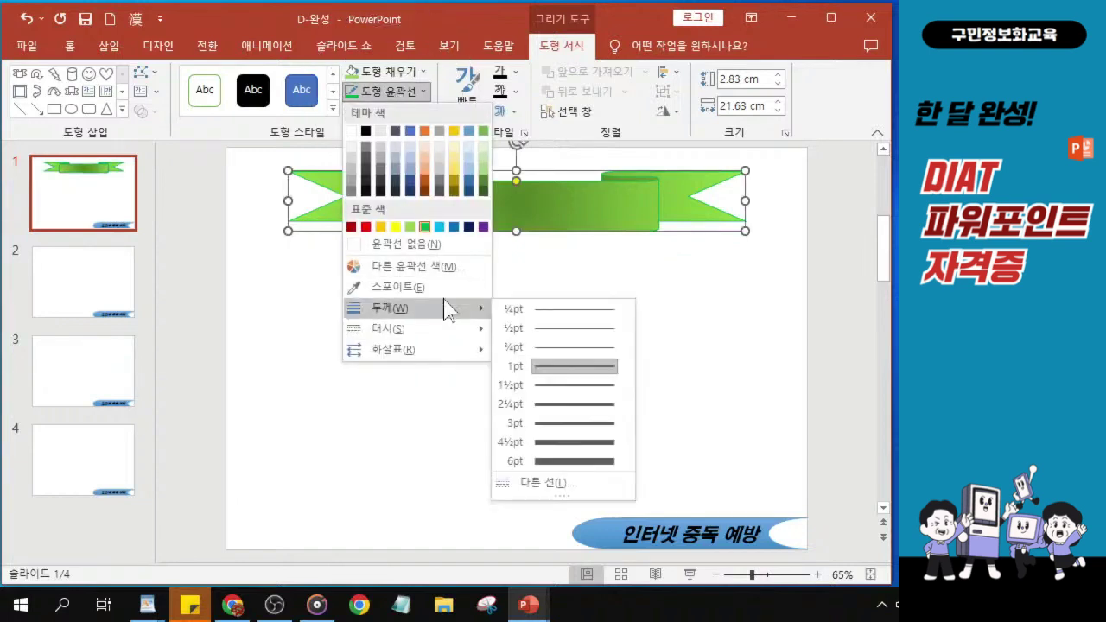
{"action": "left_click", "coordinate": [544, 424]}
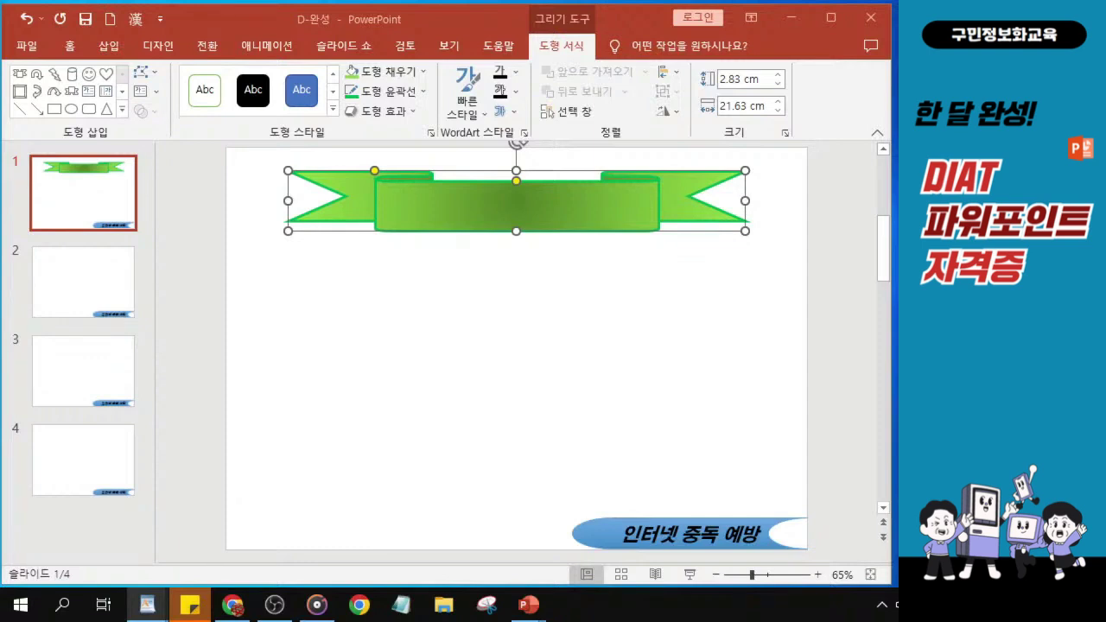
- Add the centered inner shadow (안쪽) effect to the title ribbon
{"action": "left_click", "coordinate": [386, 111]}
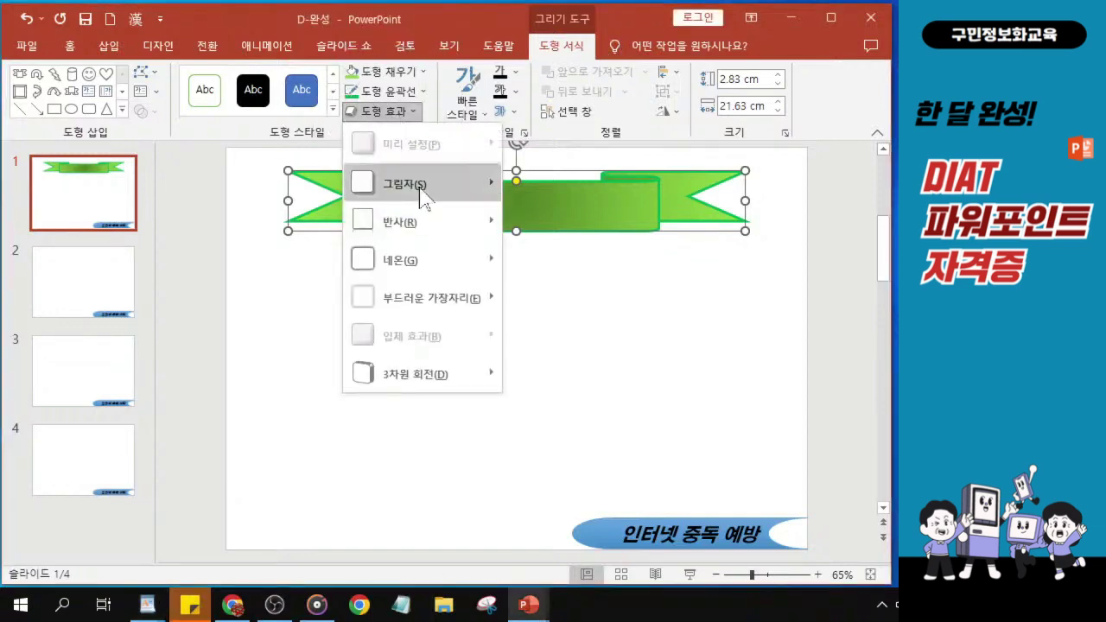
{"action": "mouse_move", "coordinate": [423, 197]}
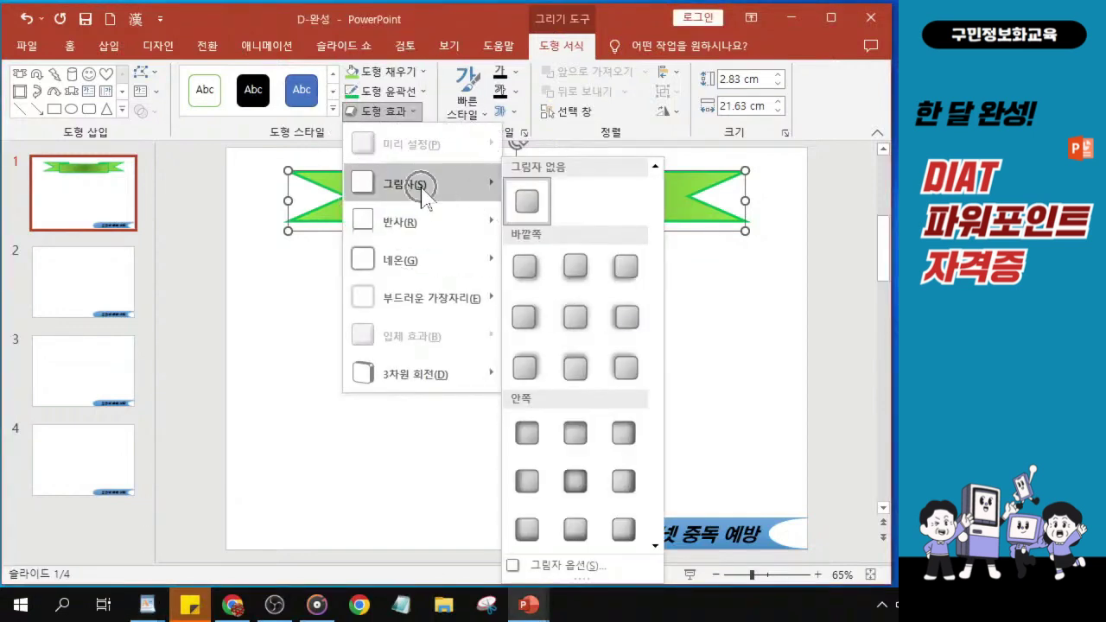
{"action": "left_click", "coordinate": [583, 493]}
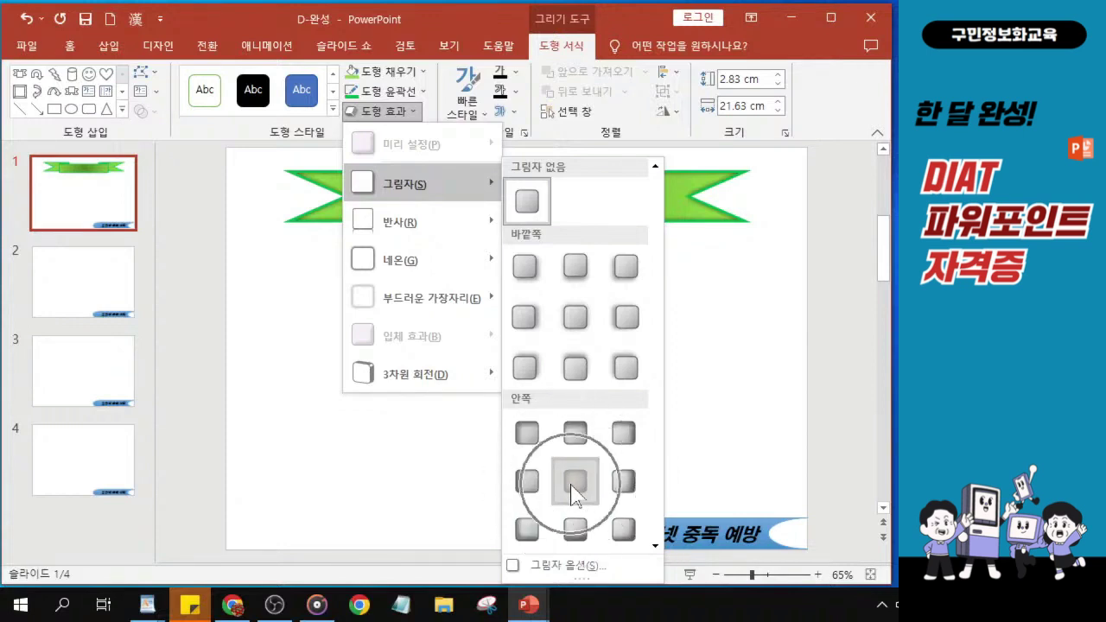
{"action": "left_click", "coordinate": [575, 482]}
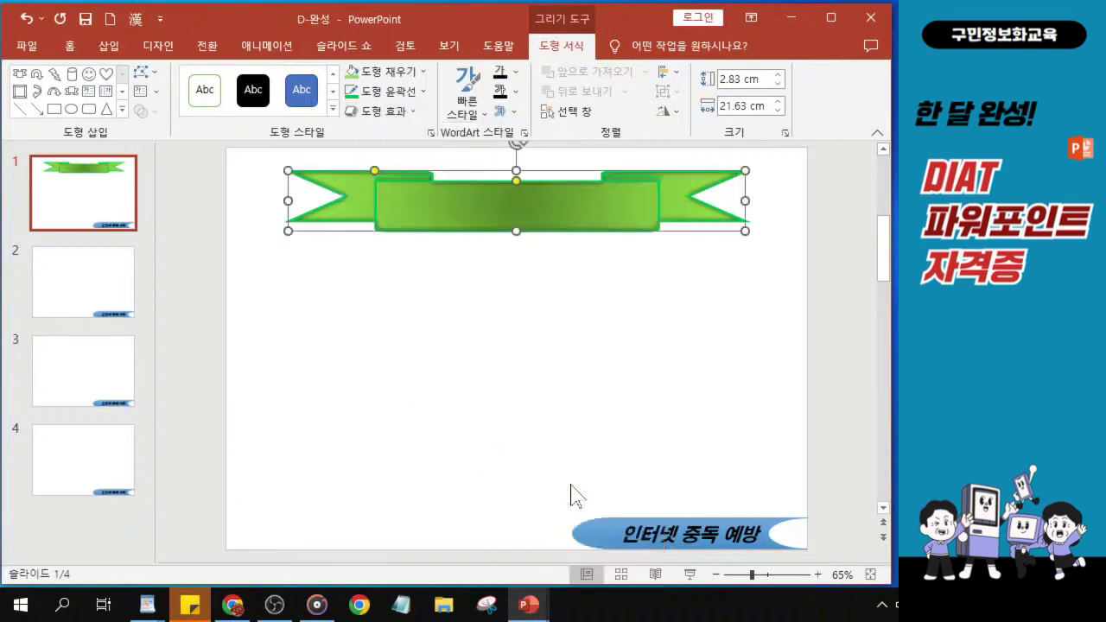
- Set the title ribbon's text font to HY견고딕
{"action": "left_click", "coordinate": [71, 47]}
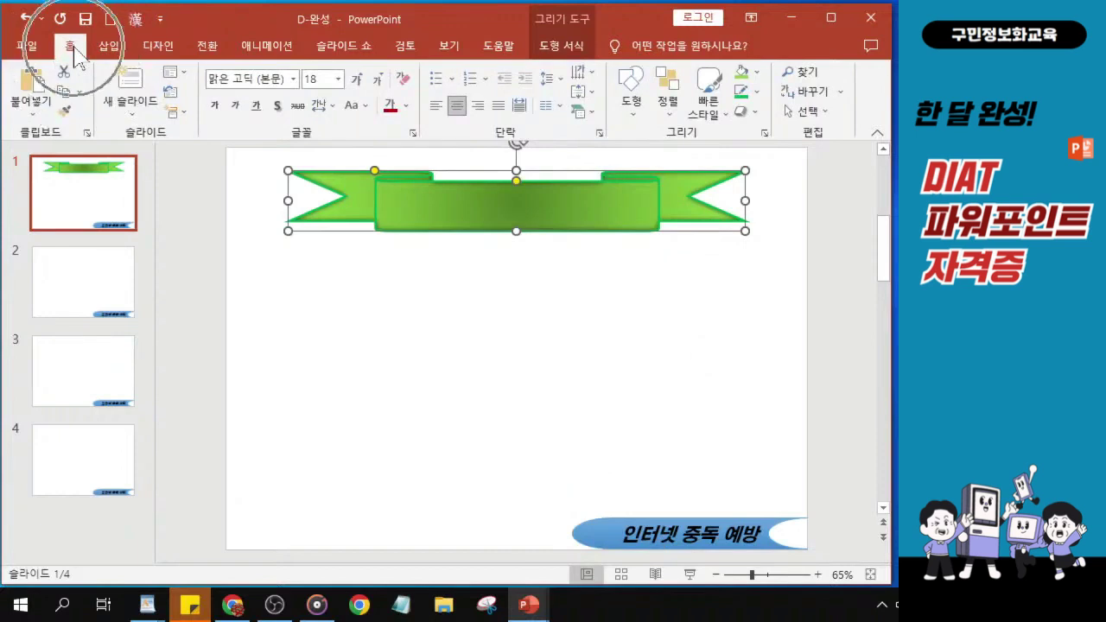
{"action": "left_click", "coordinate": [293, 80]}
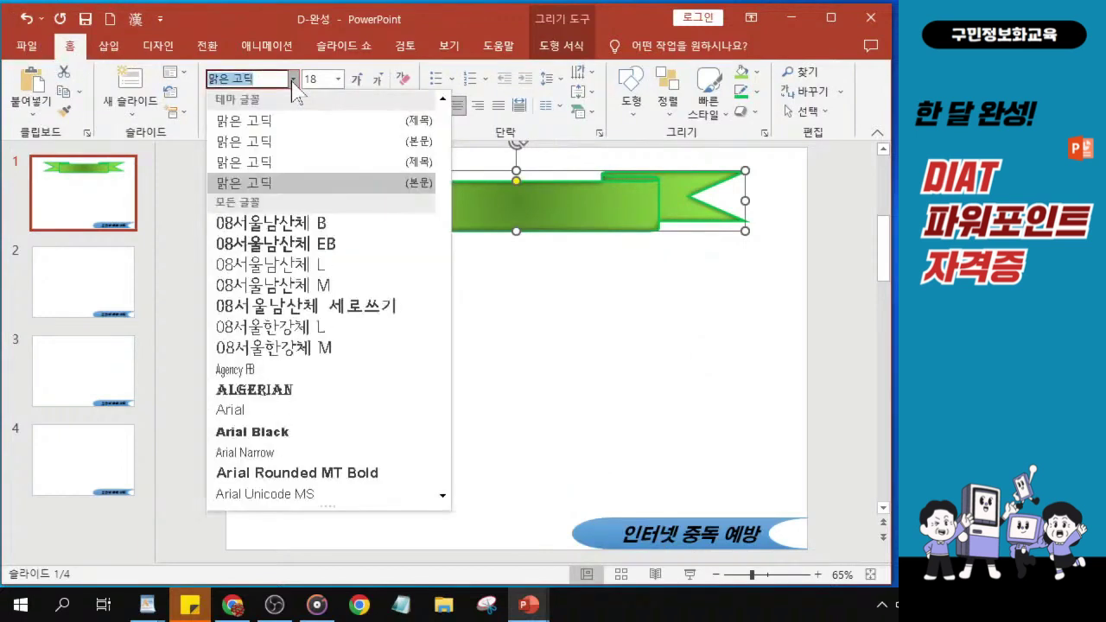
{"action": "scroll", "coordinate": [361, 440], "scroll_direction": "down", "scroll_amount": 4}
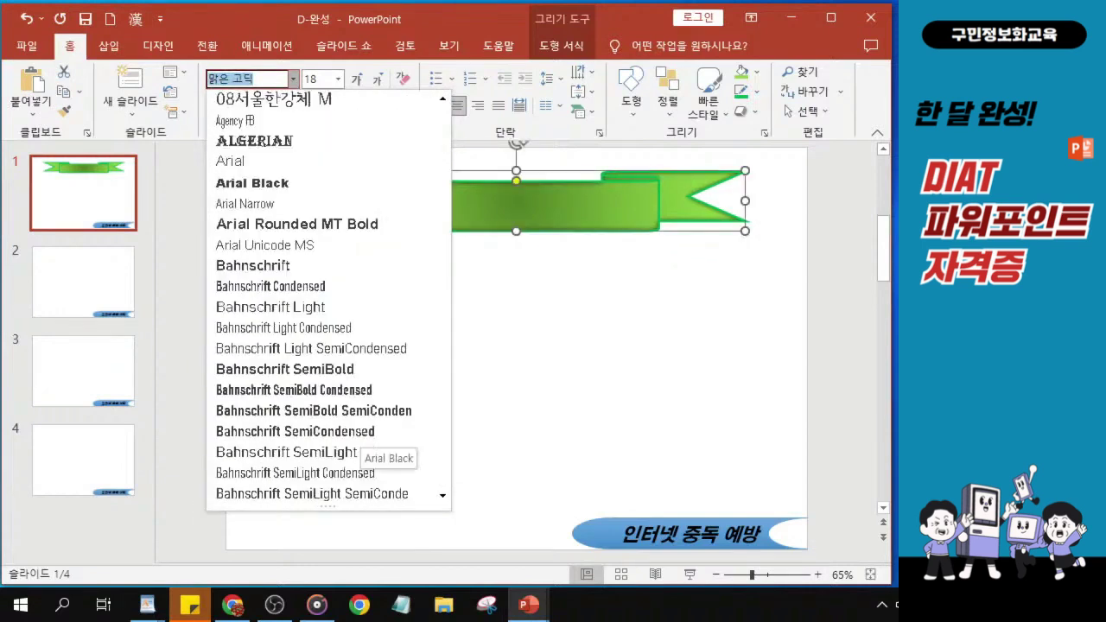
{"action": "key", "text": "Escape"}
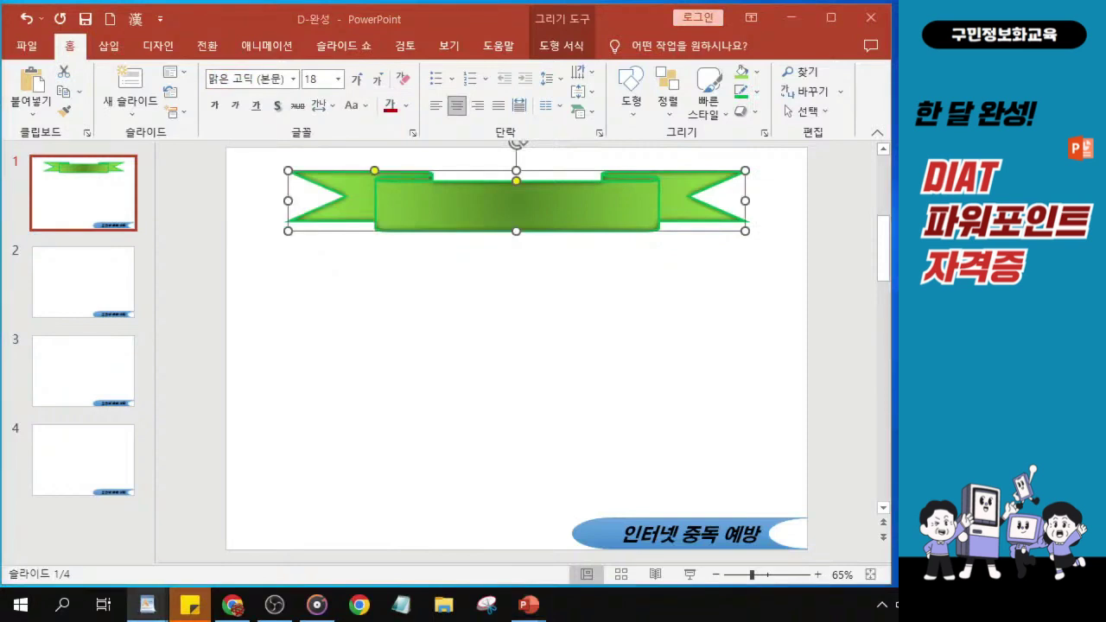
{"action": "left_click", "coordinate": [294, 82]}
{"action": "left_click", "coordinate": [294, 80]}
{"action": "scroll", "coordinate": [356, 316], "scroll_direction": "down", "scroll_amount": 9}
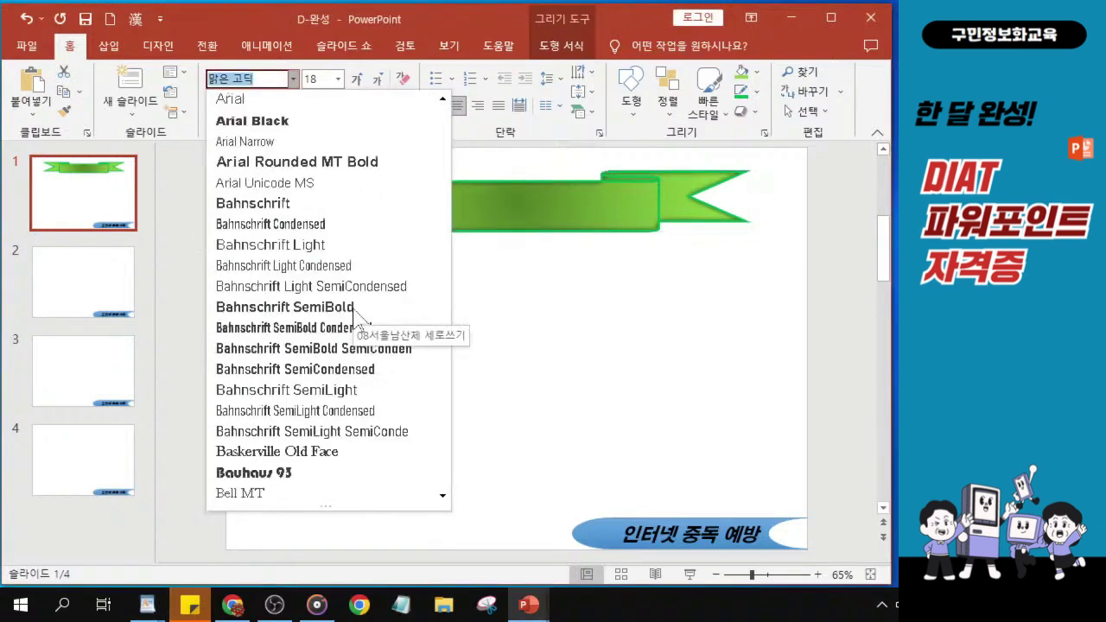
{"action": "scroll", "coordinate": [355, 316], "scroll_direction": "down", "scroll_amount": 9}
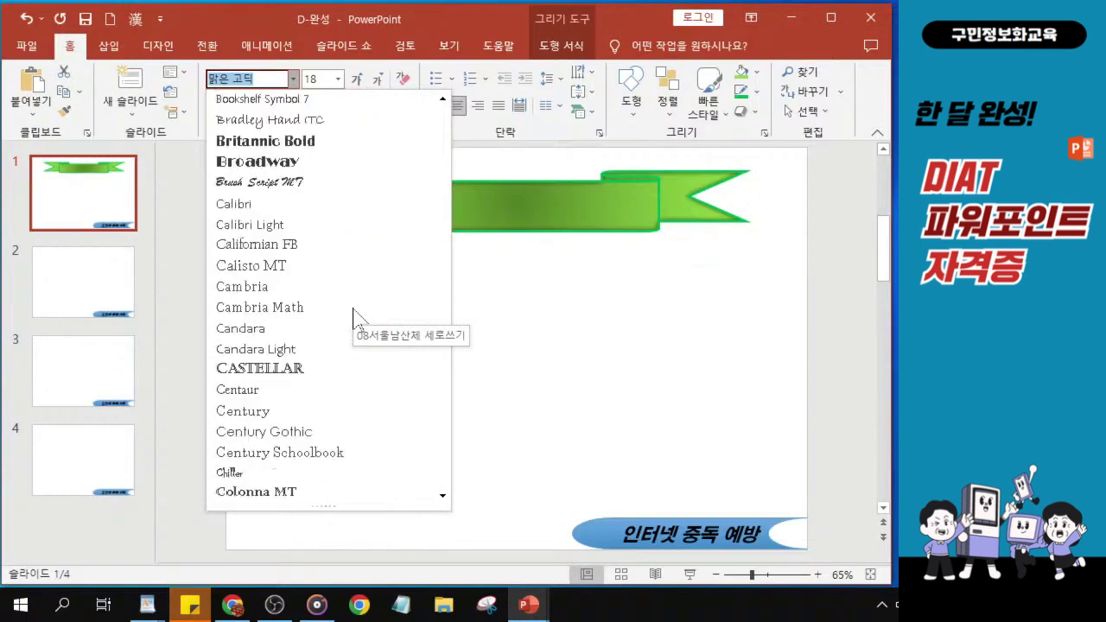
{"action": "scroll", "coordinate": [354, 317], "scroll_direction": "down", "scroll_amount": 10}
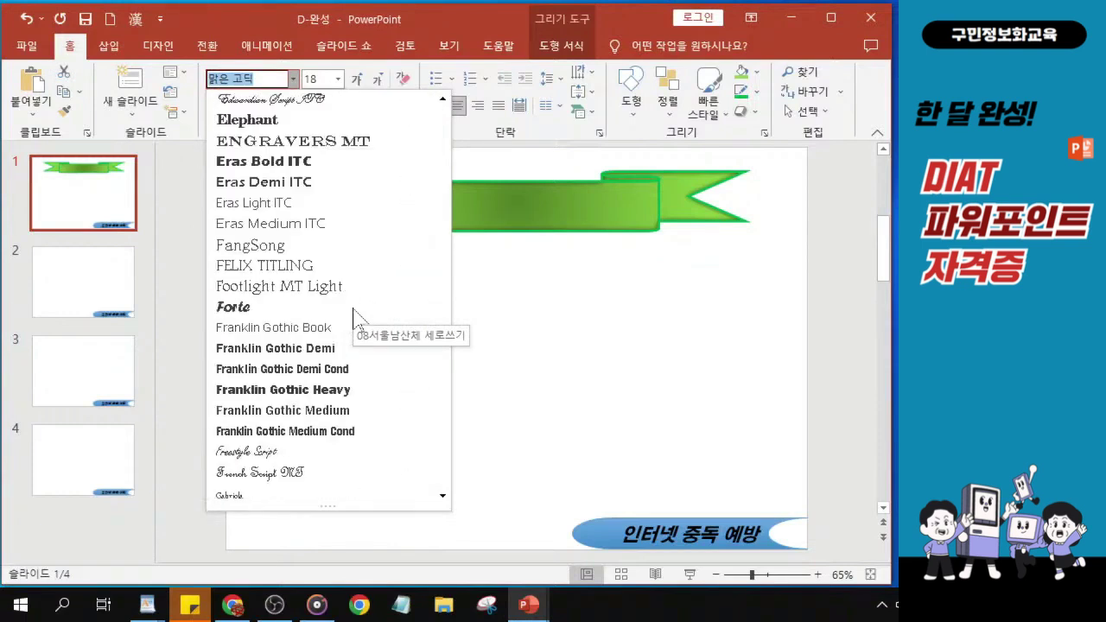
{"action": "scroll", "coordinate": [354, 317], "scroll_direction": "down", "scroll_amount": 9}
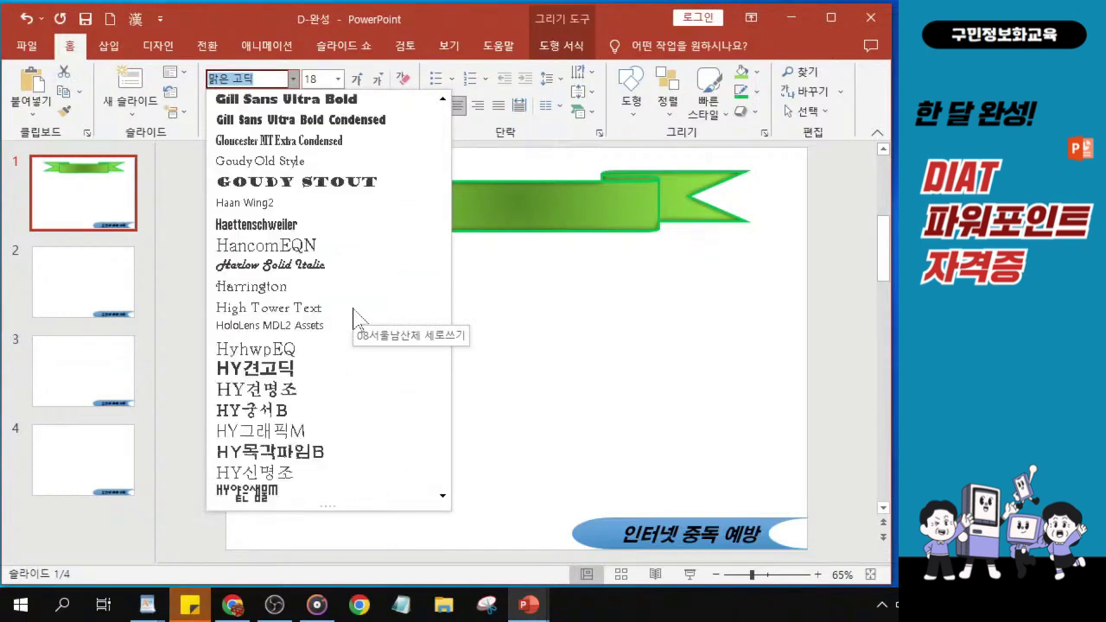
{"action": "scroll", "coordinate": [354, 316], "scroll_direction": "down", "scroll_amount": 1}
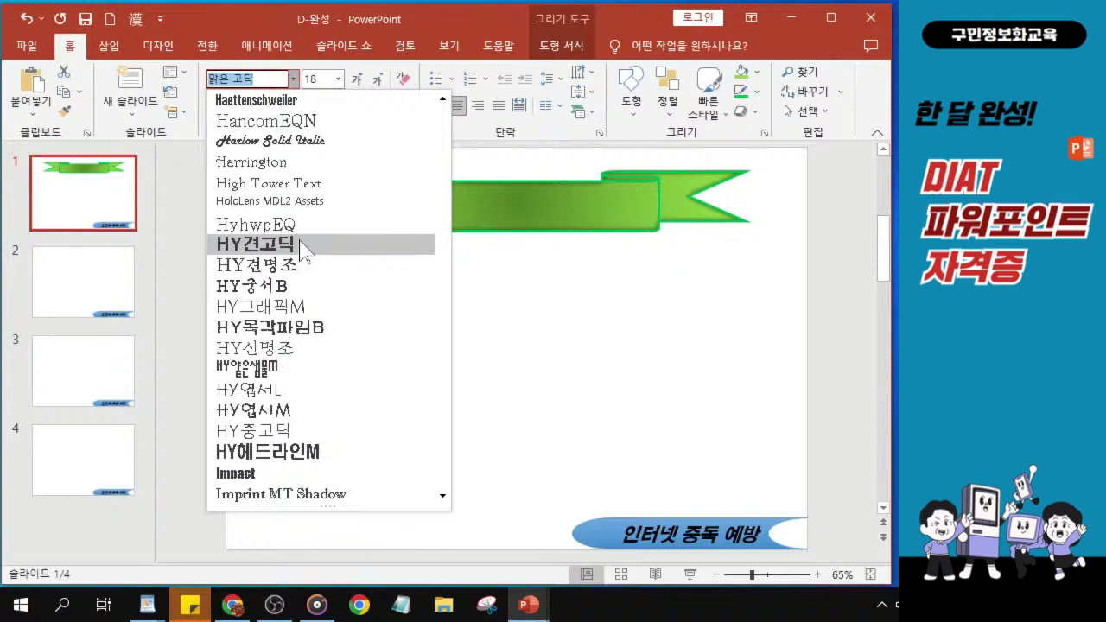
{"action": "left_click", "coordinate": [309, 248]}
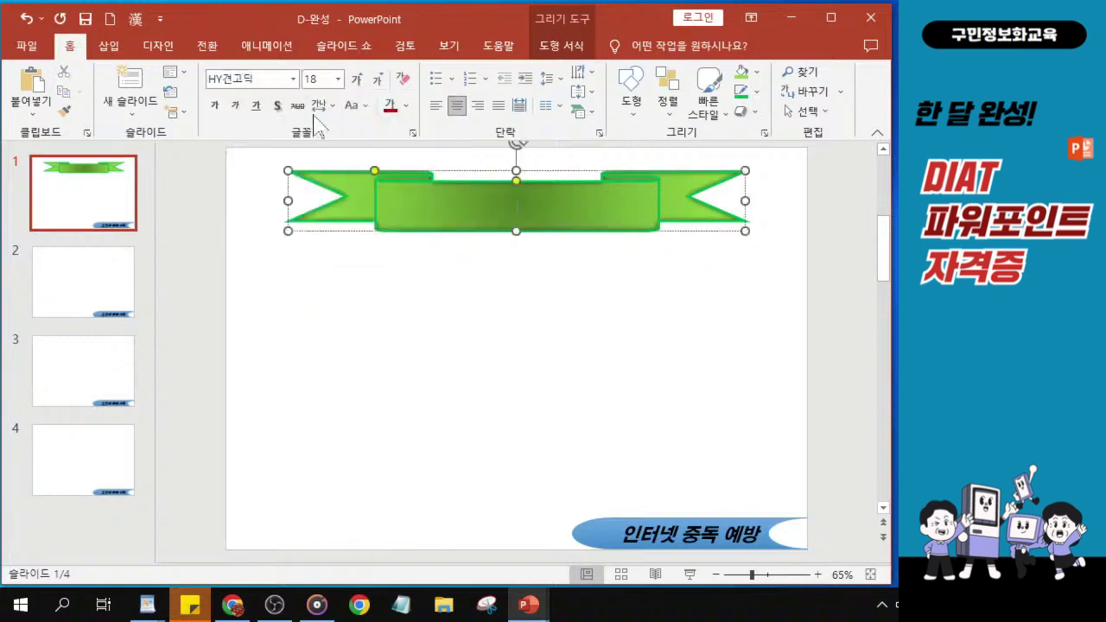
- Set the ribbon's text size to 40 and turn on bold and text shadow
{"action": "left_click", "coordinate": [318, 82]}
{"action": "type", "text": "40"}
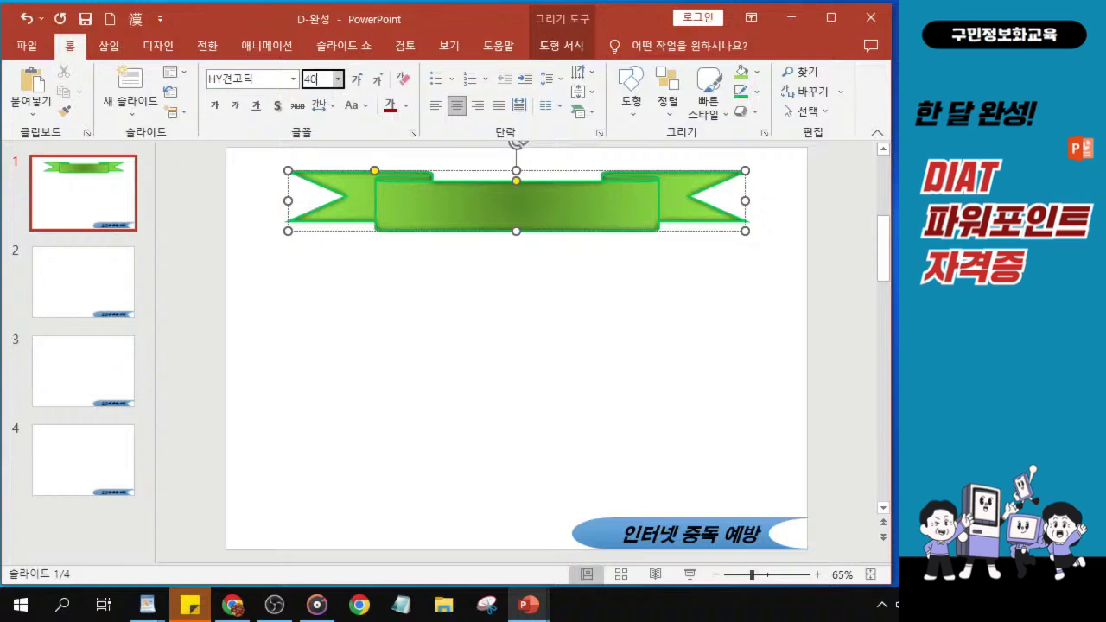
{"action": "key", "text": "Return"}
{"action": "left_click", "coordinate": [215, 105]}
{"action": "left_click", "coordinate": [277, 105]}
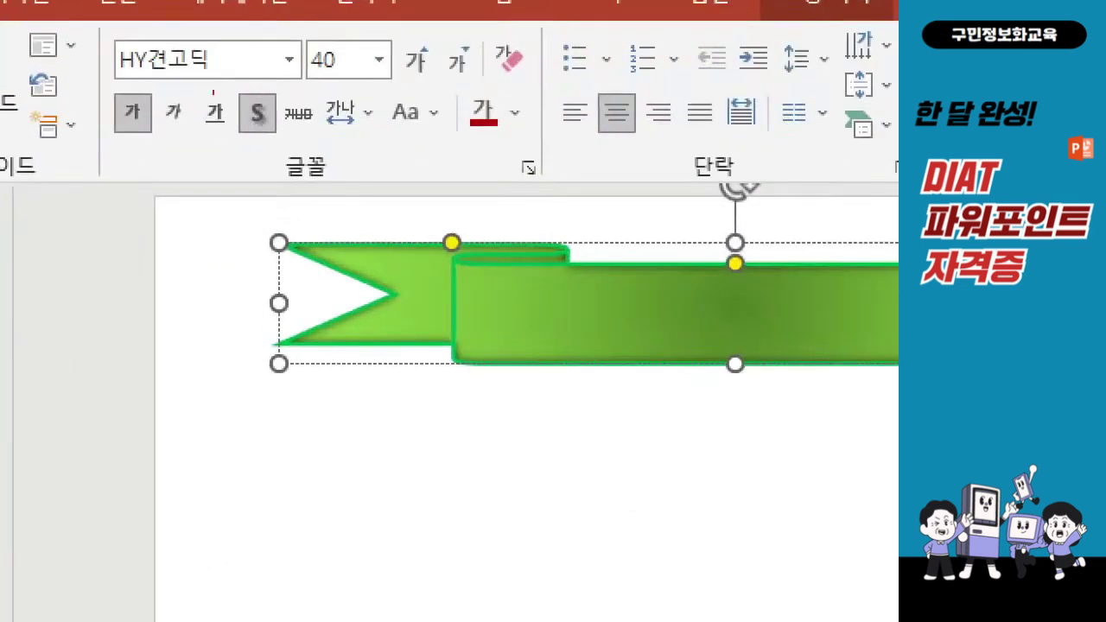
{"action": "left_click_drag", "start_coordinate": [94, 89], "coordinate": [159, 149]}
{"action": "mouse_move", "coordinate": [236, 81]}
{"action": "left_mouse_down"}
{"action": "mouse_move", "coordinate": [285, 136]}
{"action": "mouse_move", "coordinate": [271, 137]}
{"action": "left_mouse_up"}
{"action": "left_click_drag", "start_coordinate": [316, 82], "coordinate": [373, 82]}
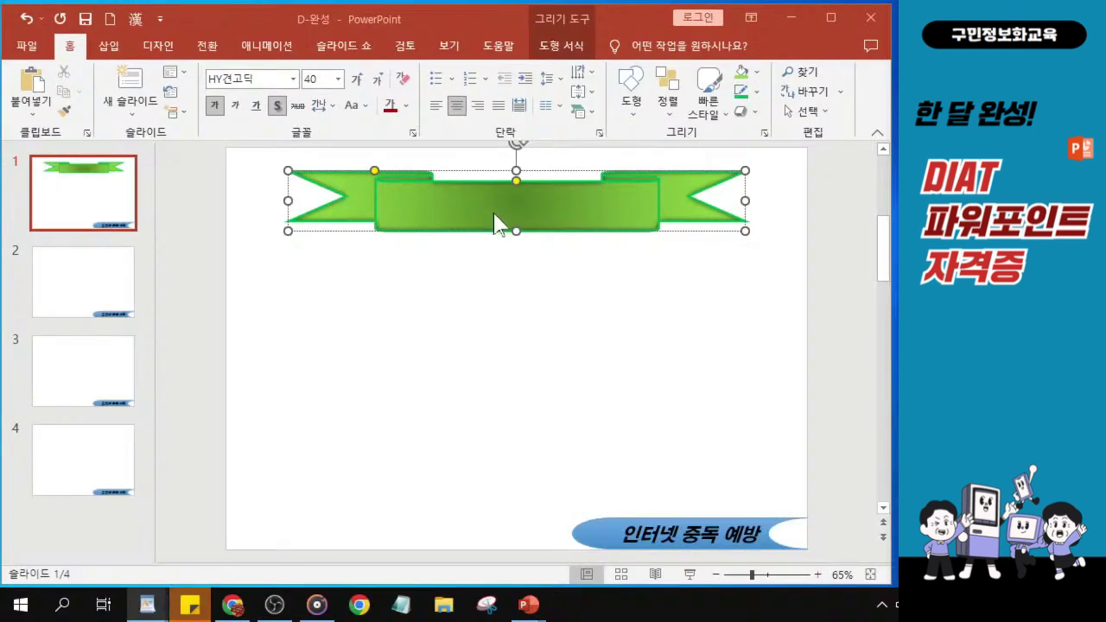
- Enter the title 인터넷 중독이란? in the ribbon, then make the ribbon slightly taller and place it a little lower on the slide
{"action": "left_click", "coordinate": [693, 348]}
{"action": "type", "text": "인터넷"}
{"action": "type", "text": " 중독ㅇ"}
{"action": "type", "text": "이란?"}
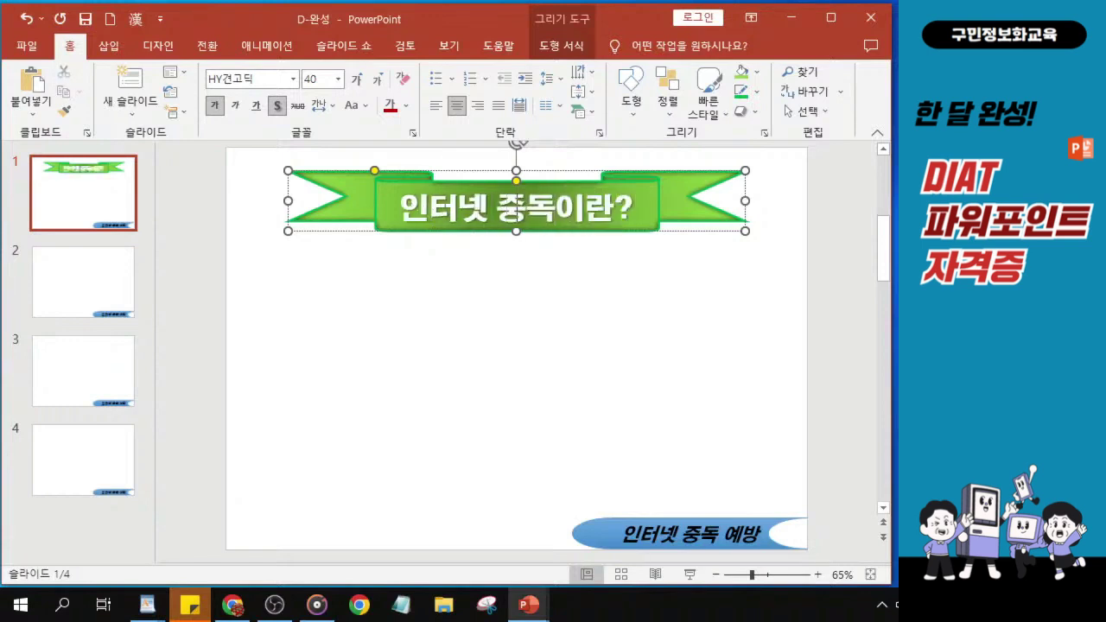
{"action": "left_click_drag", "start_coordinate": [516, 231], "coordinate": [545, 262]}
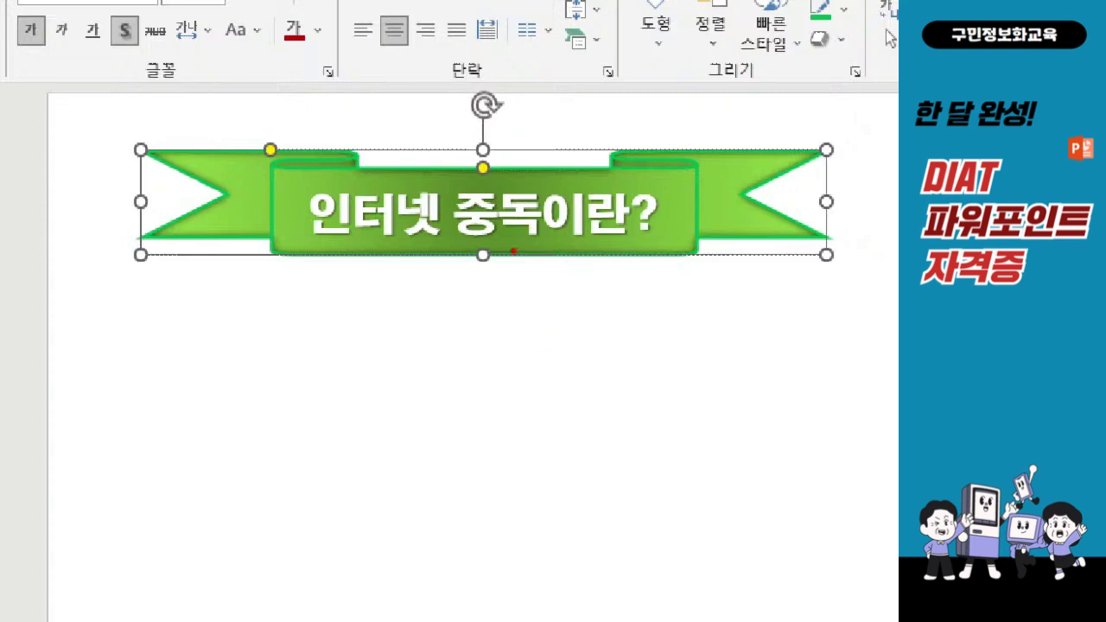
{"action": "mouse_move", "coordinate": [499, 281]}
{"action": "left_mouse_down"}
{"action": "mouse_move", "coordinate": [472, 278]}
{"action": "mouse_move", "coordinate": [501, 246]}
{"action": "mouse_move", "coordinate": [494, 275]}
{"action": "left_mouse_up"}
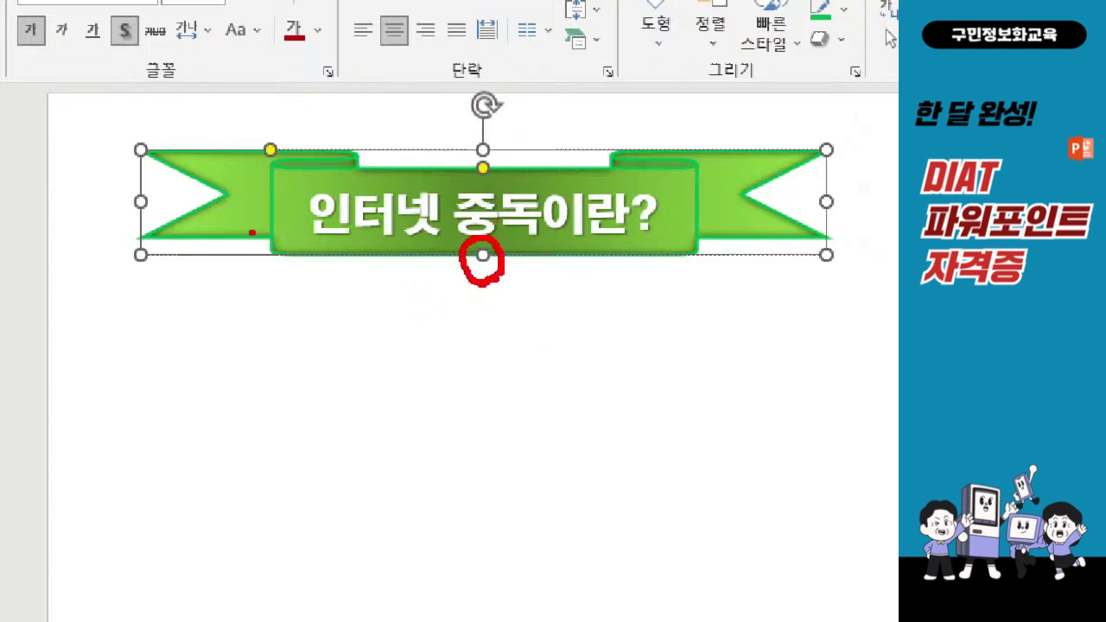
{"action": "mouse_move", "coordinate": [159, 226]}
{"action": "left_mouse_down"}
{"action": "mouse_move", "coordinate": [132, 229]}
{"action": "mouse_move", "coordinate": [163, 210]}
{"action": "mouse_move", "coordinate": [154, 228]}
{"action": "left_mouse_up"}
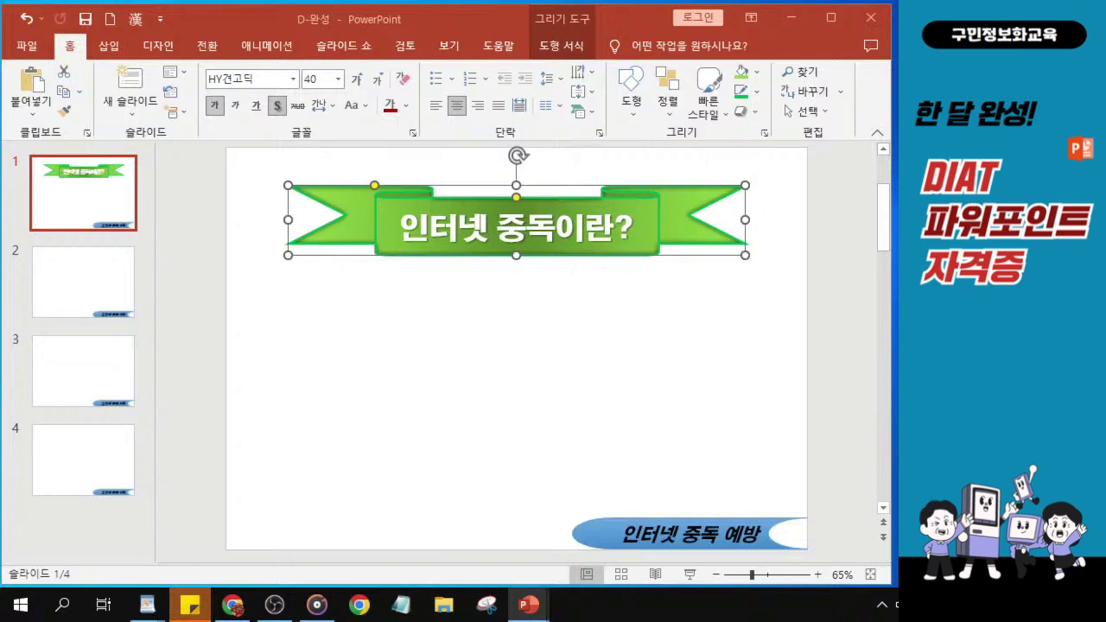
{"action": "key", "text": "alt+Tab"}
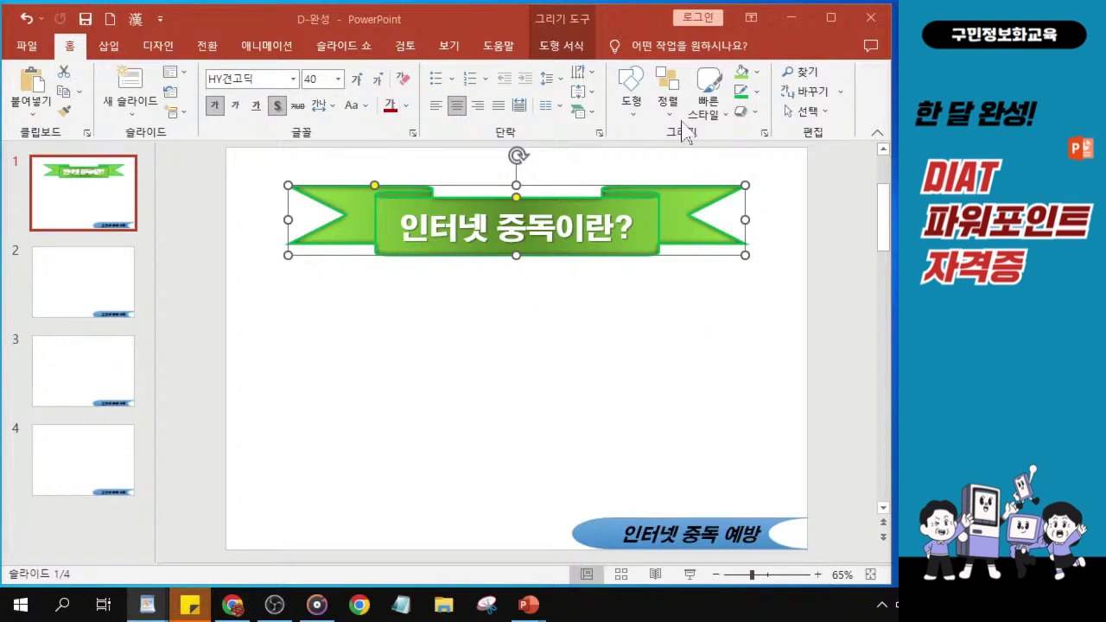
- Draw a smiley face shape below the title ribbon on the slide's left side, about 4.6 cm high and 4.7 cm wide
{"action": "left_click", "coordinate": [636, 119]}
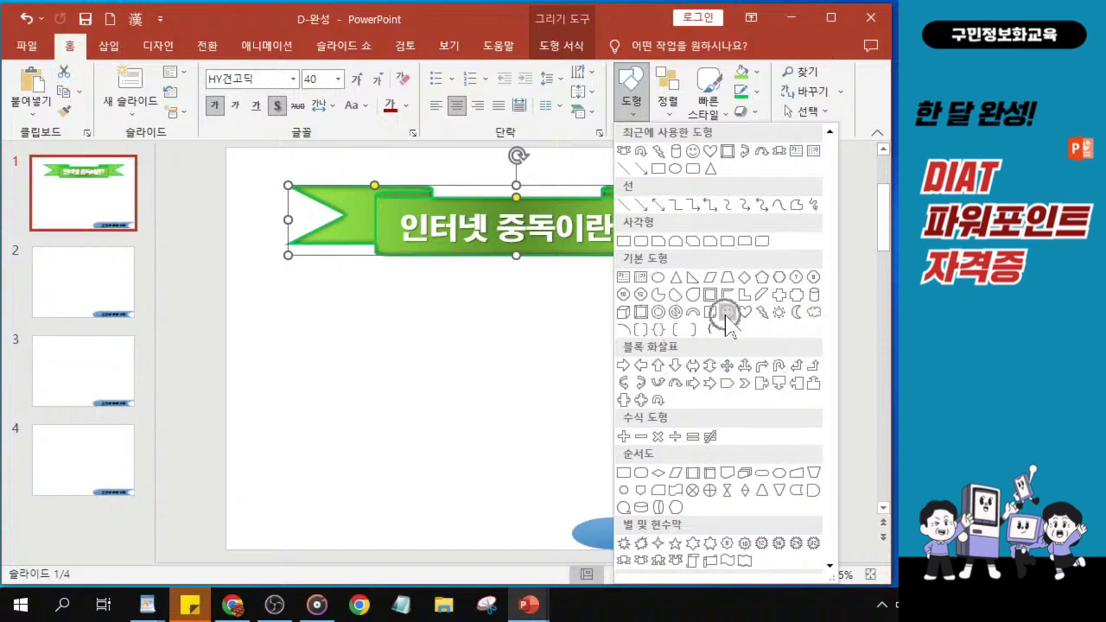
{"action": "left_click", "coordinate": [727, 313]}
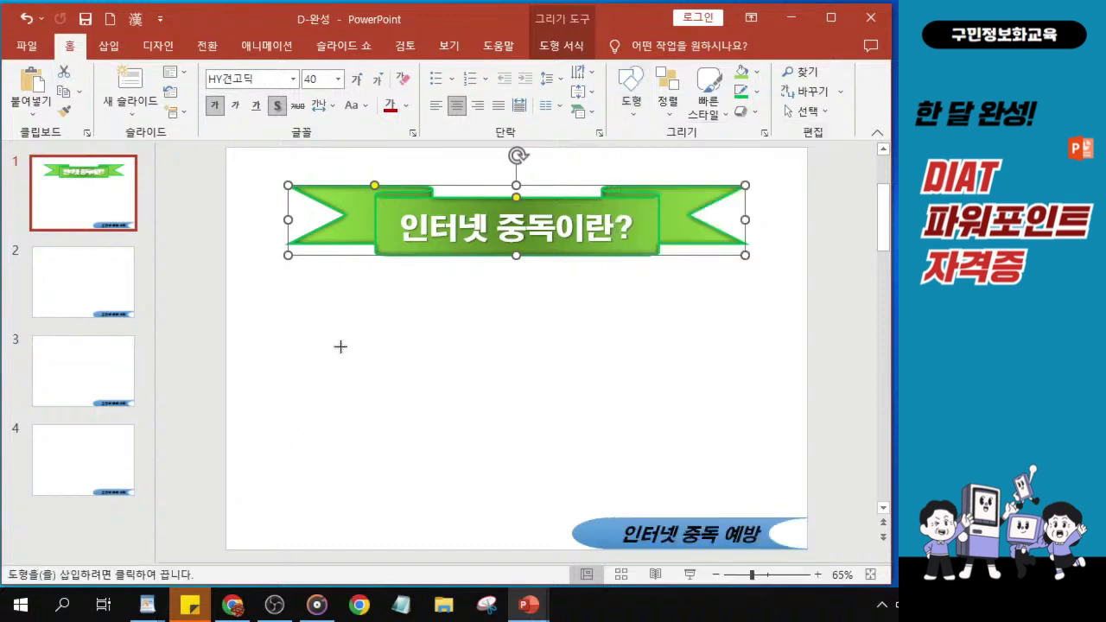
{"action": "left_click_drag", "start_coordinate": [326, 328], "coordinate": [439, 430]}
{"action": "left_click_drag", "start_coordinate": [403, 394], "coordinate": [389, 384]}
{"action": "key", "text": "ctrl"}
{"action": "key", "text": "ctrl"}
{"action": "key", "text": "ctrl"}
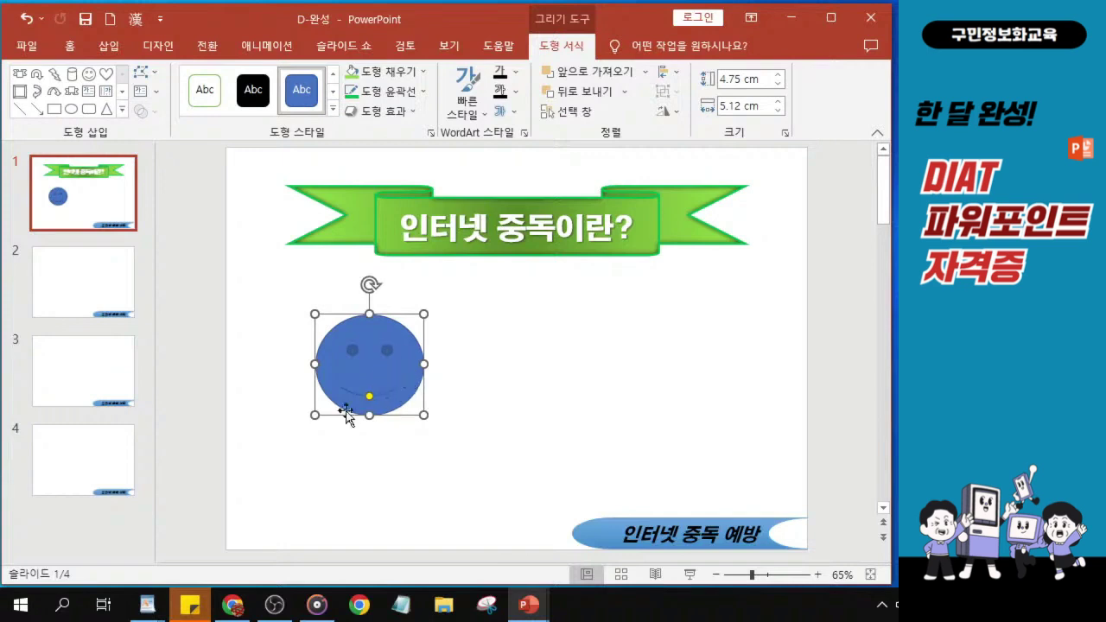
{"action": "left_click_drag", "start_coordinate": [315, 415], "coordinate": [324, 412]}
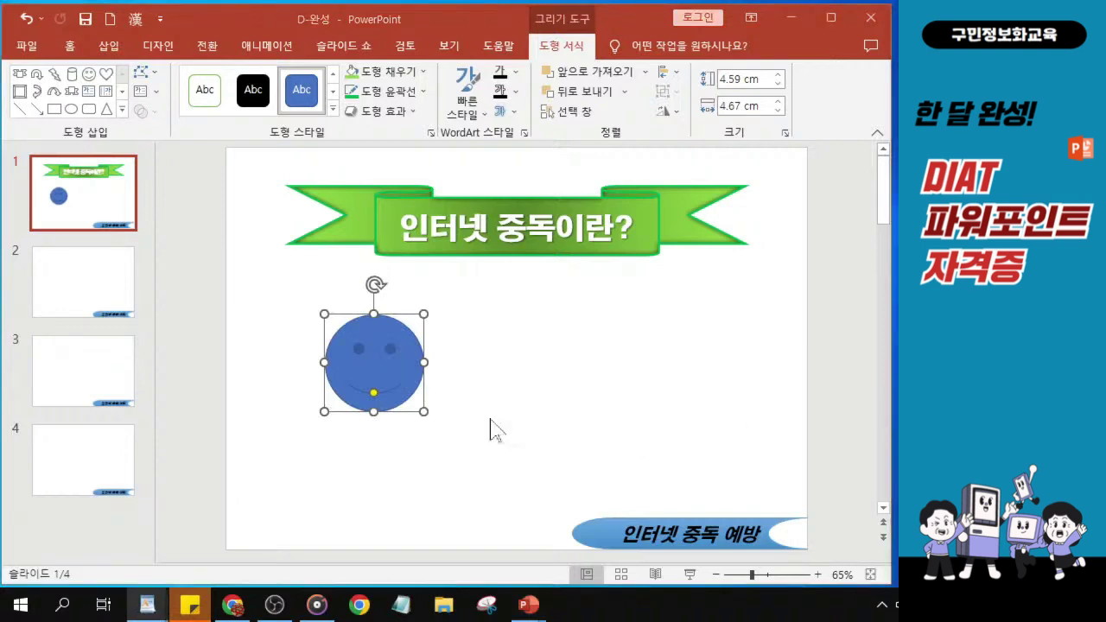
- Fill the smiley face with standard orange and give it a solid standard-yellow outline 2.5 pt wide
{"action": "left_click", "coordinate": [397, 76]}
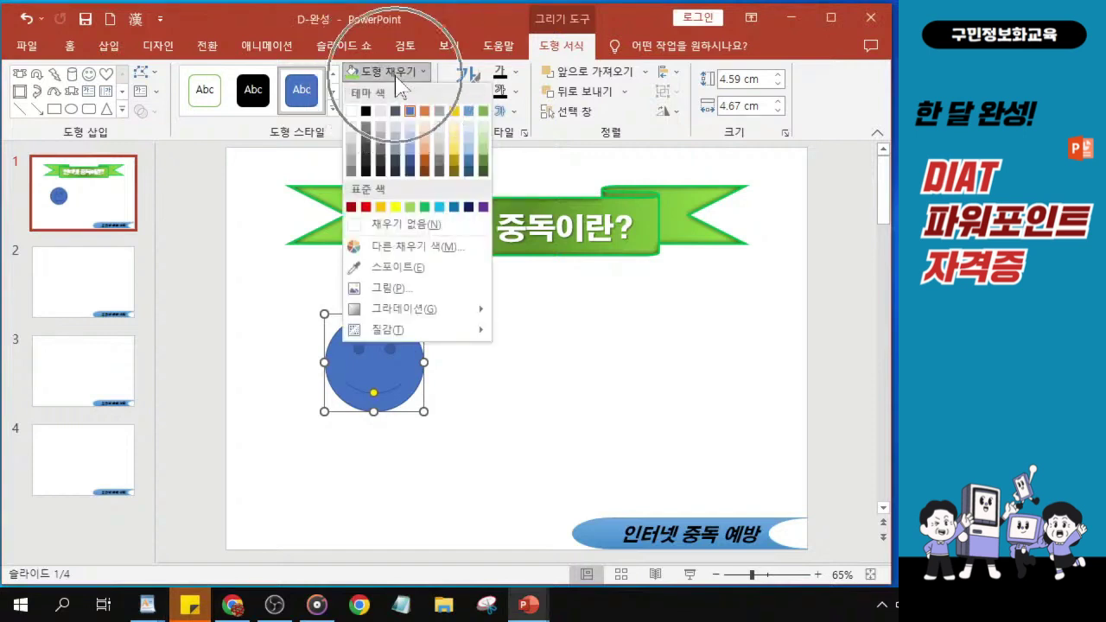
{"action": "left_click", "coordinate": [380, 206]}
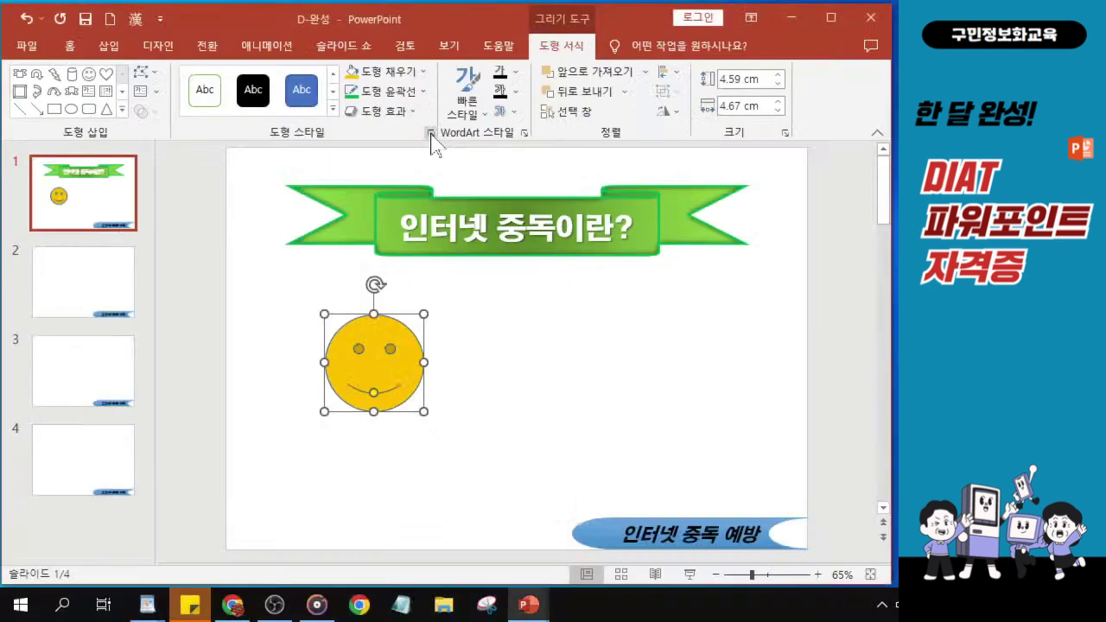
{"action": "left_click", "coordinate": [431, 134]}
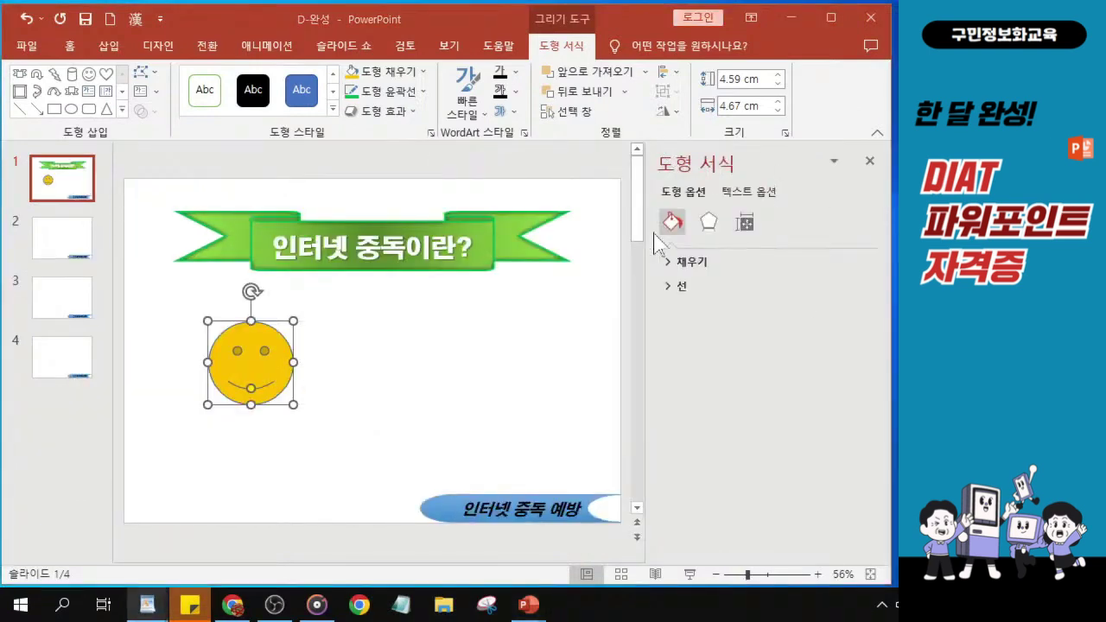
{"action": "left_click", "coordinate": [666, 290]}
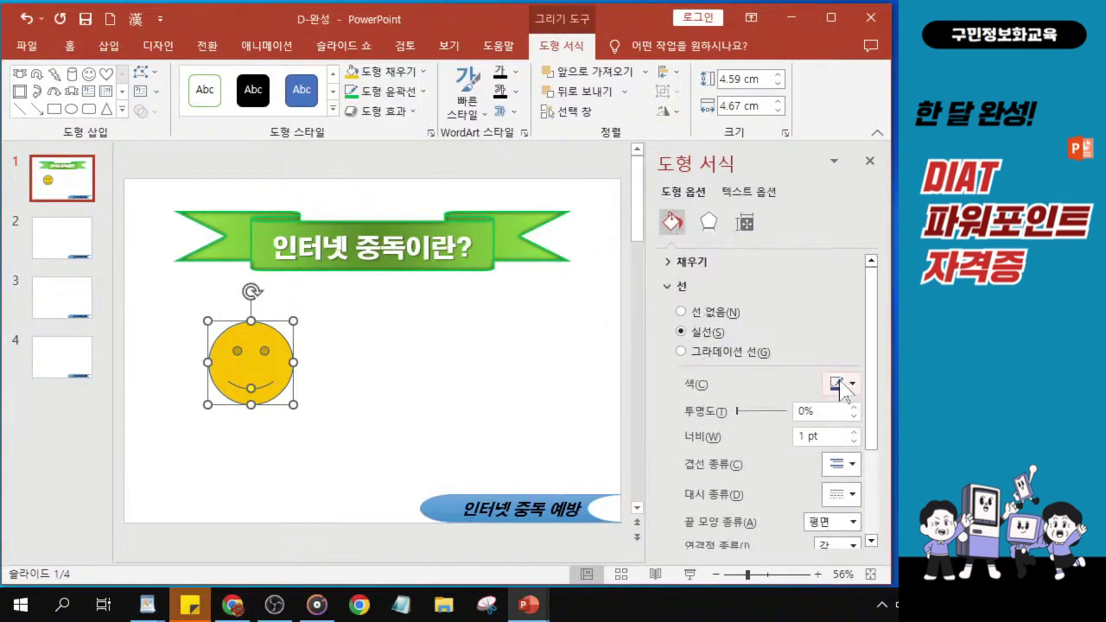
{"action": "left_click_drag", "start_coordinate": [446, 29], "coordinate": [358, 16]}
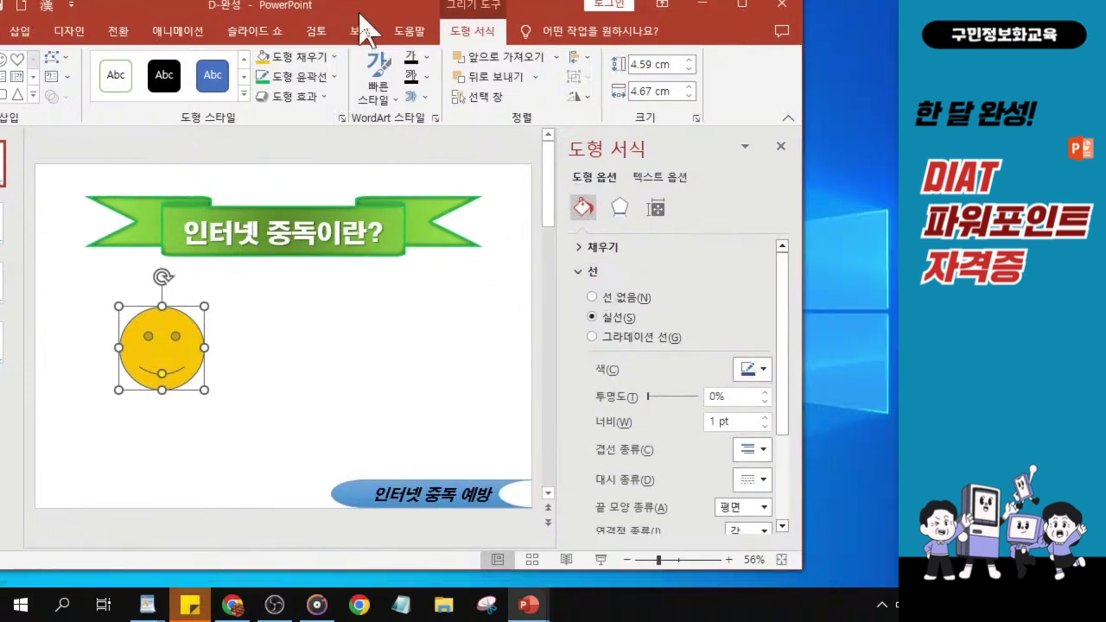
{"action": "left_click", "coordinate": [762, 371]}
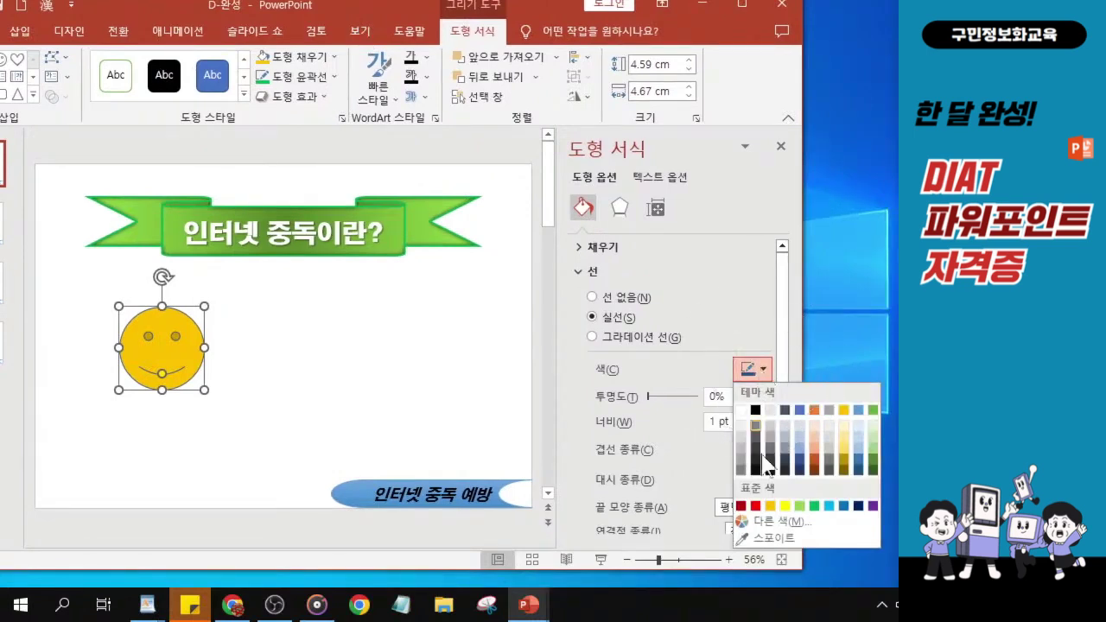
{"action": "left_click", "coordinate": [786, 506]}
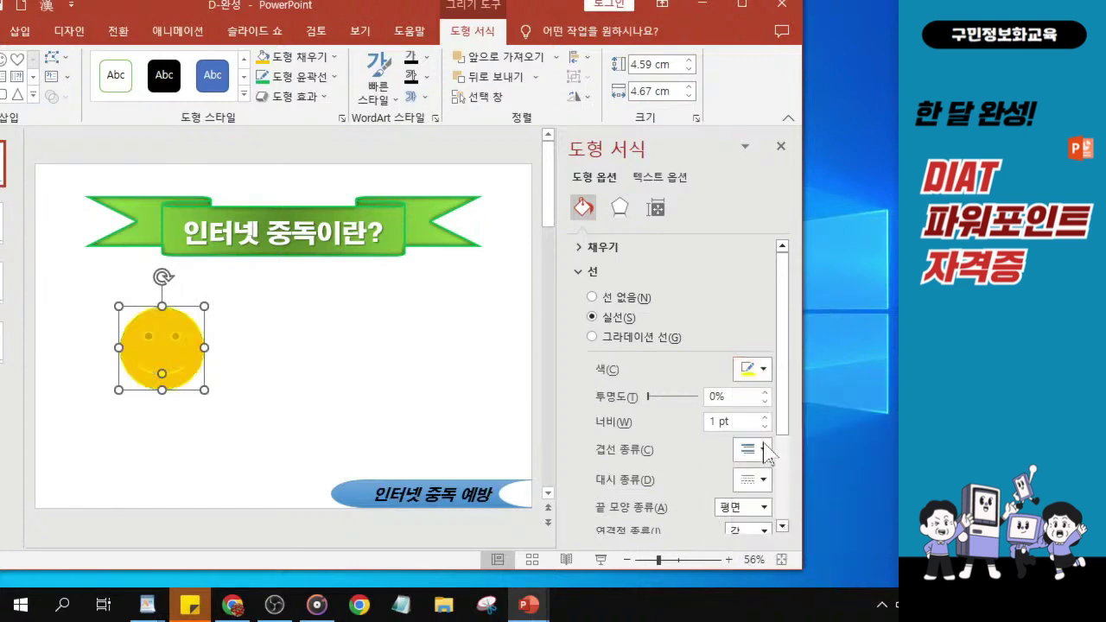
{"action": "double_click", "coordinate": [702, 425]}
{"action": "type", "text": "2.5"}
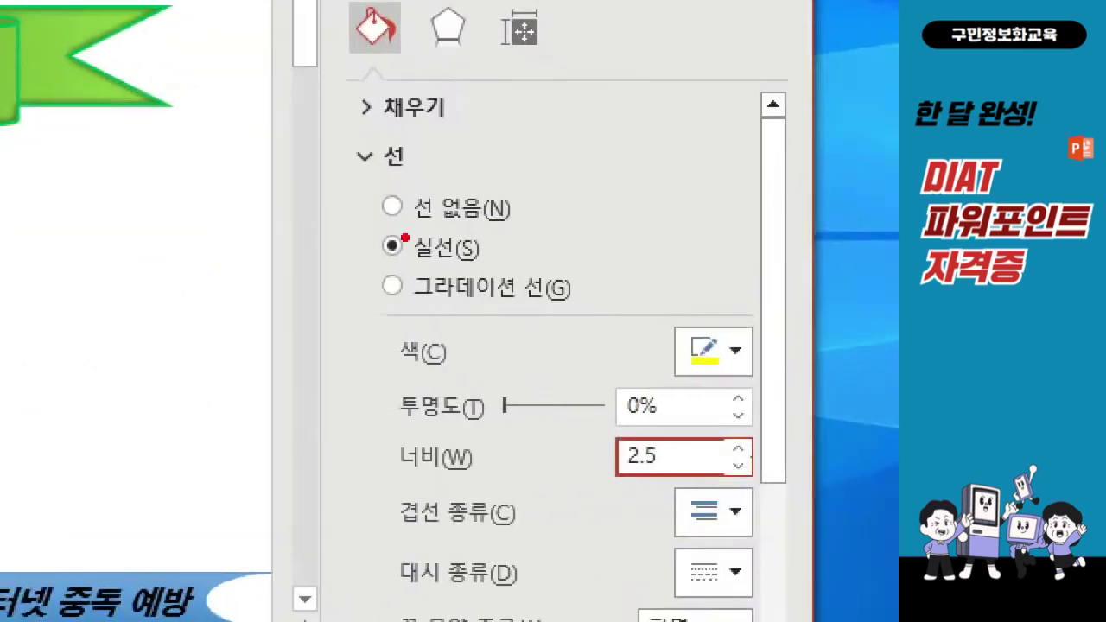
{"action": "left_click_drag", "start_coordinate": [371, 228], "coordinate": [511, 264]}
{"action": "mouse_move", "coordinate": [621, 305]}
{"action": "left_mouse_down"}
{"action": "mouse_move", "coordinate": [721, 401]}
{"action": "mouse_move", "coordinate": [779, 381]}
{"action": "left_mouse_up"}
{"action": "left_click_drag", "start_coordinate": [597, 426], "coordinate": [724, 486]}
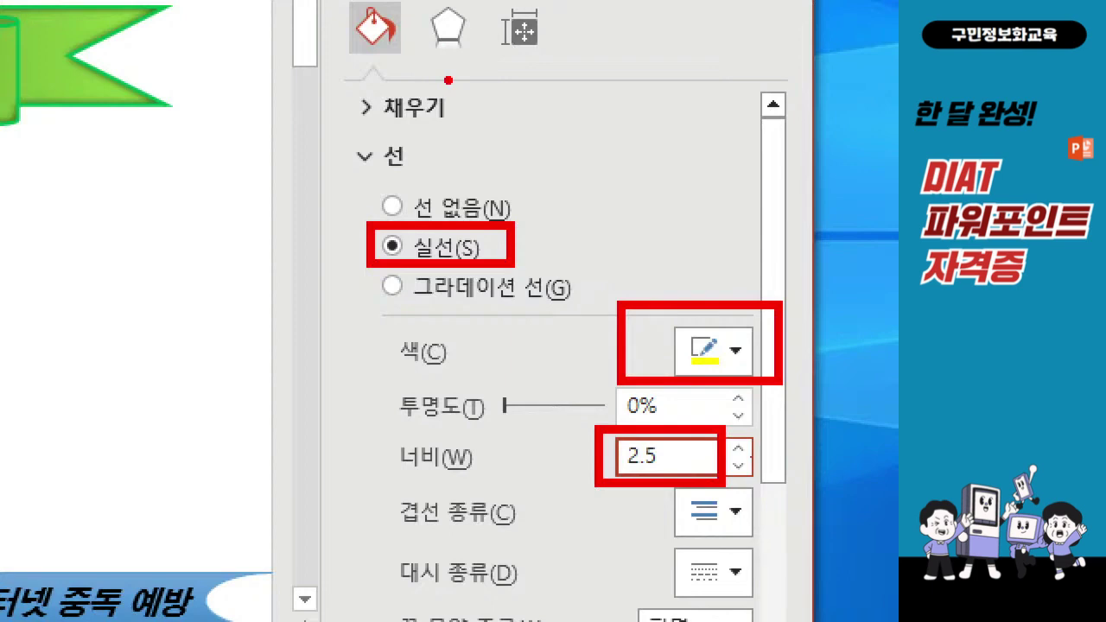
{"action": "mouse_move", "coordinate": [459, 72]}
{"action": "left_mouse_down"}
{"action": "mouse_move", "coordinate": [409, 40]}
{"action": "mouse_move", "coordinate": [466, 9]}
{"action": "mouse_move", "coordinate": [481, 52]}
{"action": "mouse_move", "coordinate": [454, 72]}
{"action": "mouse_move", "coordinate": [497, 82]}
{"action": "left_mouse_up"}
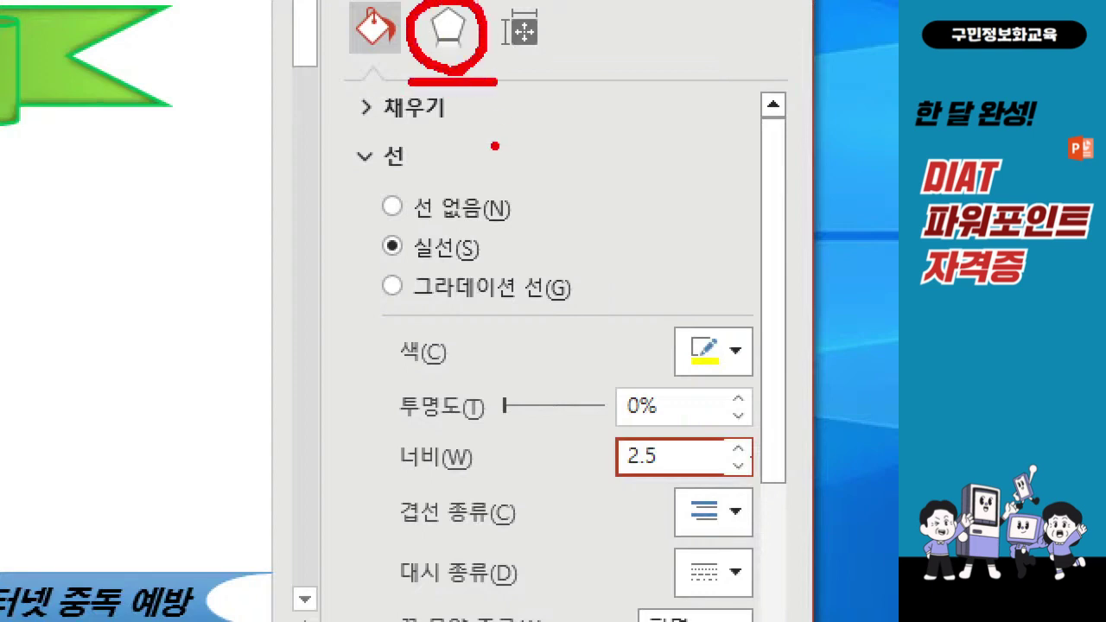
{"action": "mouse_move", "coordinate": [481, 40]}
{"action": "left_mouse_down"}
{"action": "mouse_move", "coordinate": [494, 80]}
{"action": "mouse_move", "coordinate": [472, 75]}
{"action": "left_mouse_up"}
{"action": "mouse_move", "coordinate": [440, 24]}
{"action": "left_mouse_down"}
{"action": "mouse_move", "coordinate": [451, 34]}
{"action": "mouse_move", "coordinate": [476, 19]}
{"action": "mouse_move", "coordinate": [473, 46]}
{"action": "left_mouse_up"}
{"action": "key", "text": "Escape"}
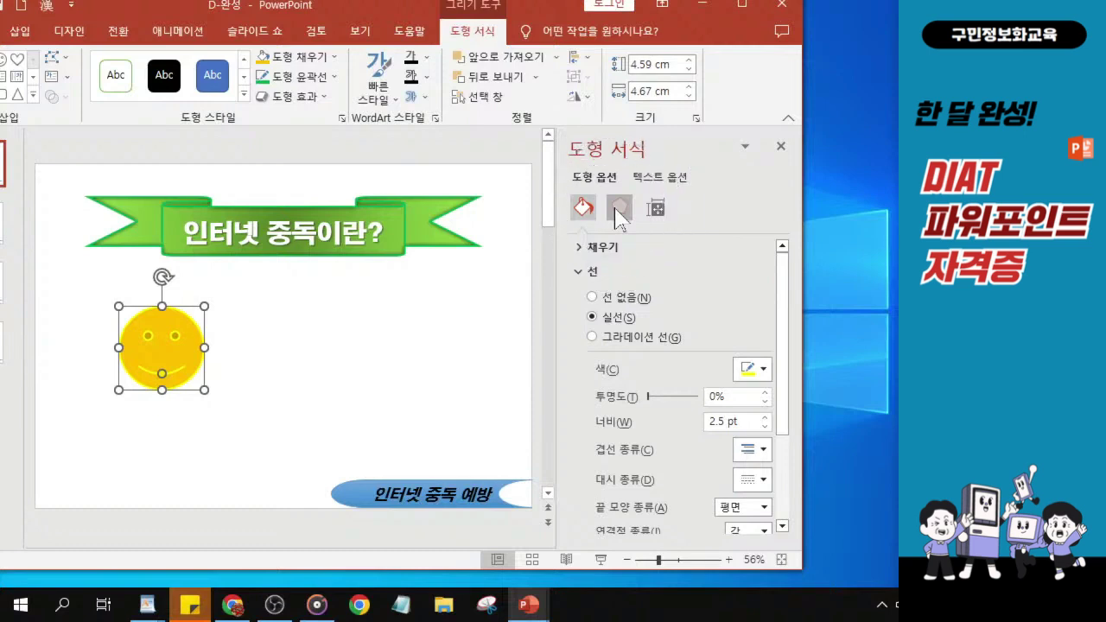
- Apply the first top bevel preset (위쪽 입체) to the smiley face, 6 pt in width and height
{"action": "left_click", "coordinate": [618, 210]}
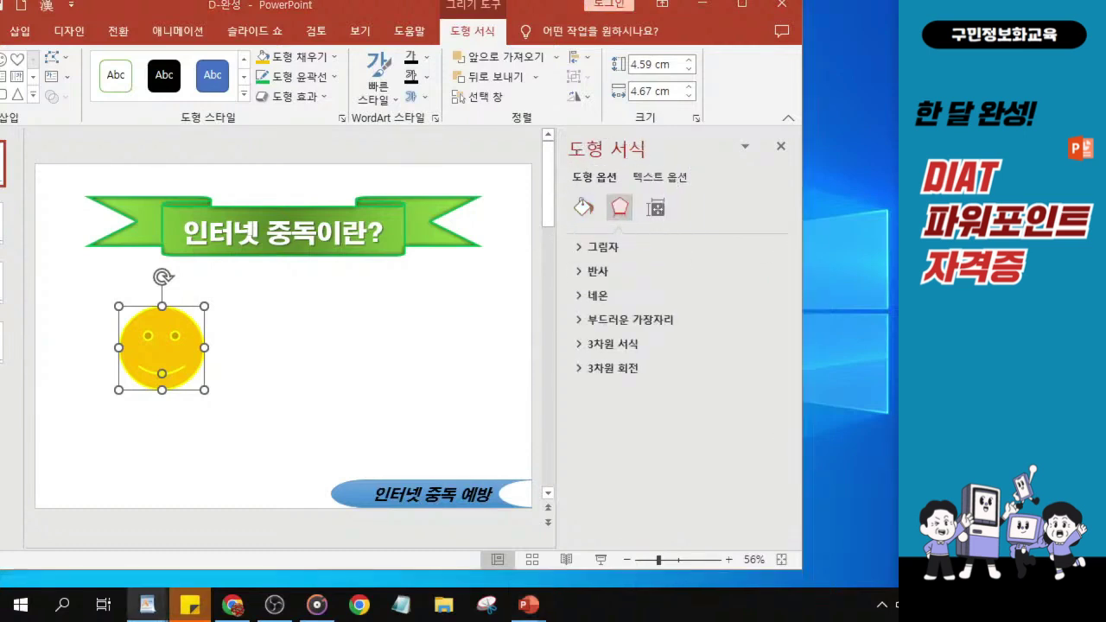
{"action": "left_click", "coordinate": [579, 344]}
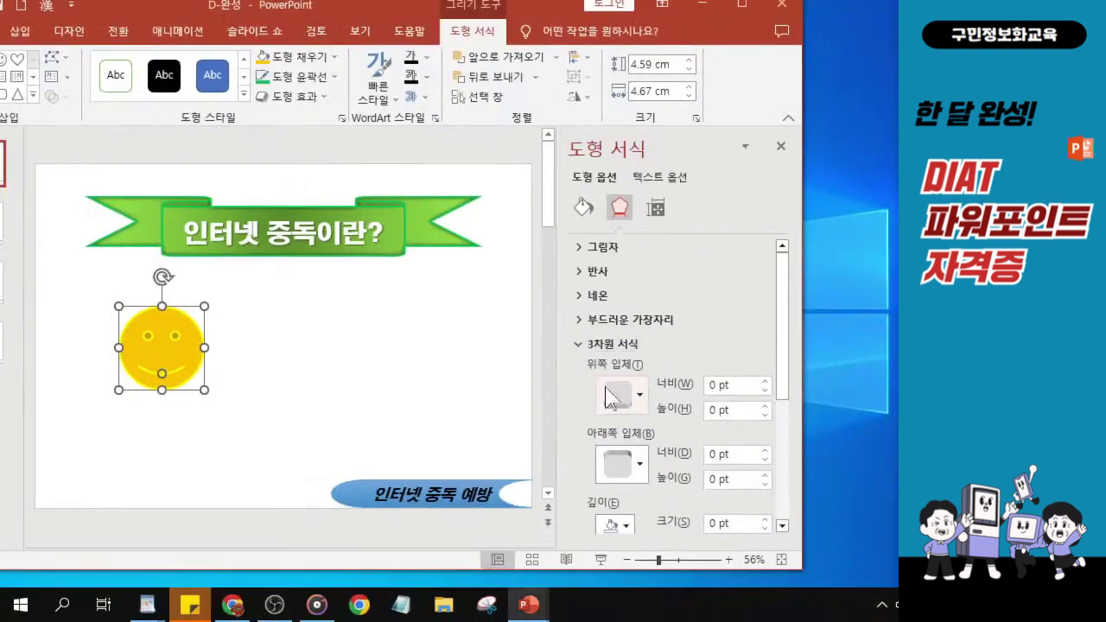
{"action": "left_click", "coordinate": [661, 450]}
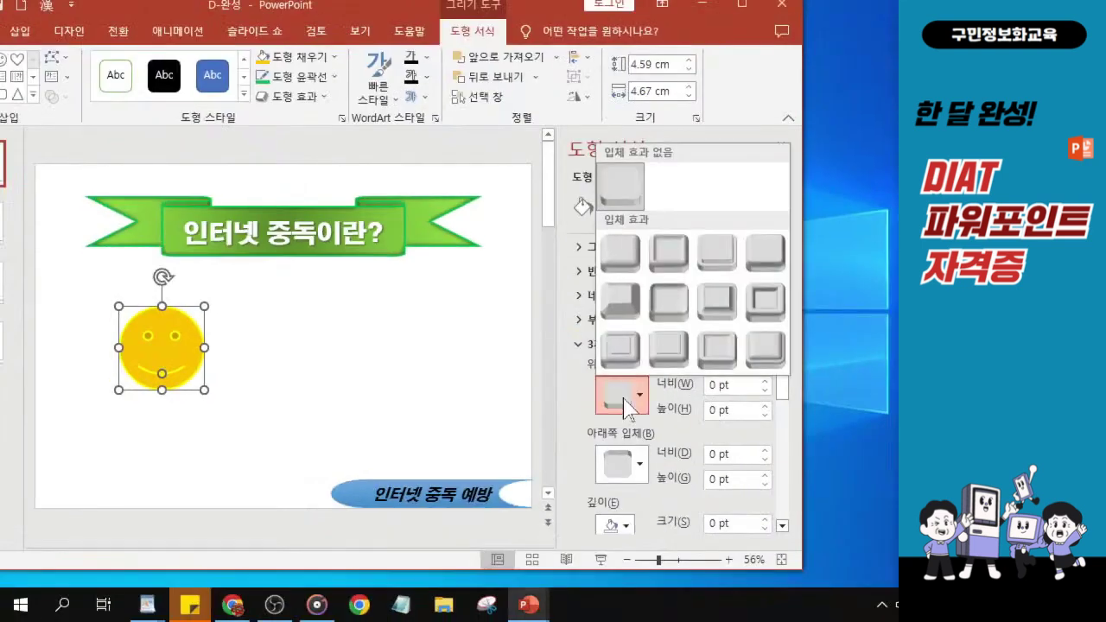
{"action": "left_click", "coordinate": [623, 253]}
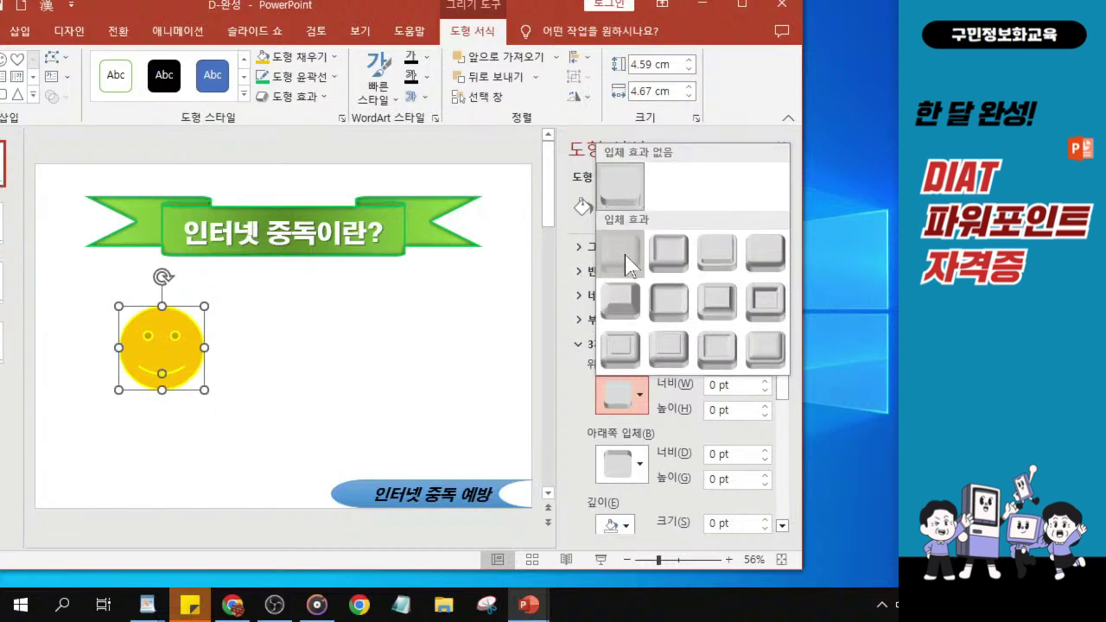
{"action": "left_click", "coordinate": [627, 262]}
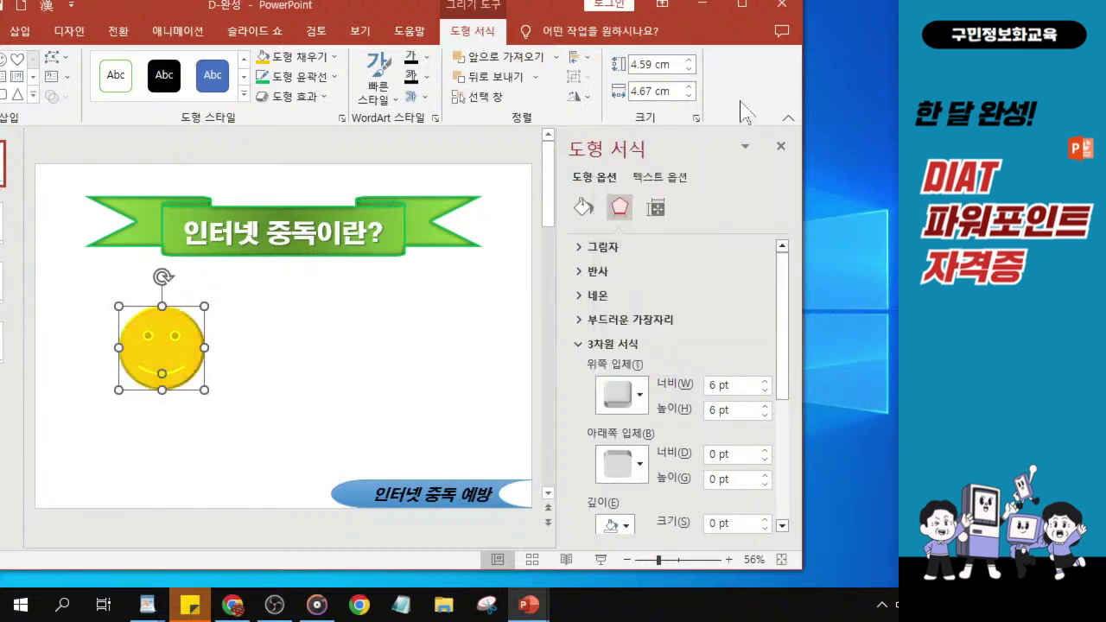
- Draw a right block arrow (화살표: 오른쪽) beside the smiley face, about 2.5 cm high and 7.8 cm wide
{"action": "left_click_drag", "start_coordinate": [318, 14], "coordinate": [412, 25]}
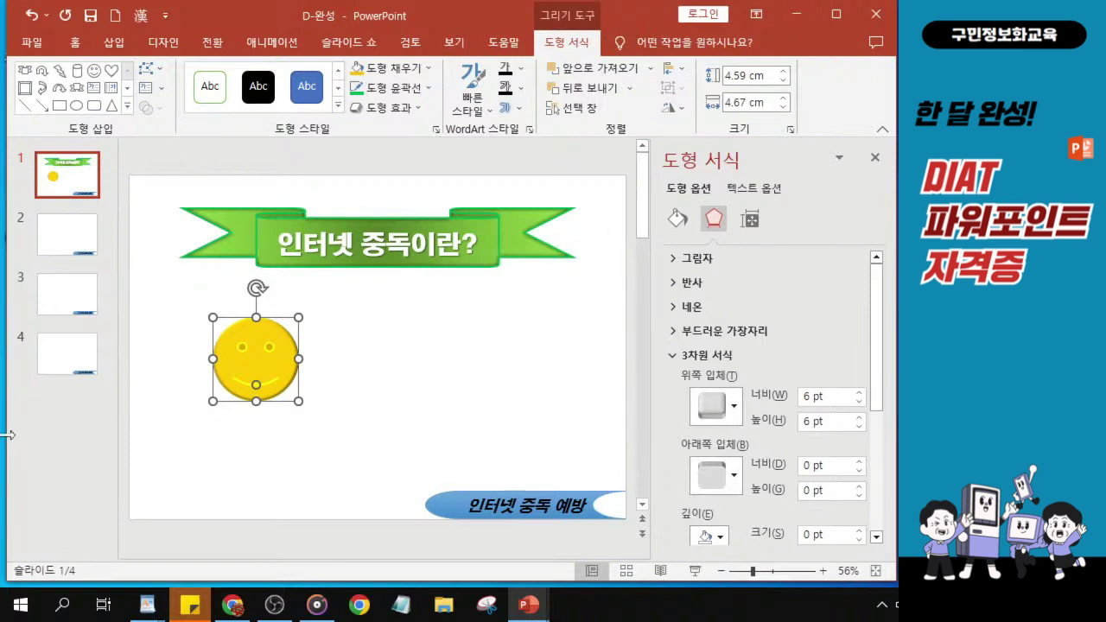
{"action": "left_click_drag", "start_coordinate": [117, 437], "coordinate": [87, 438]}
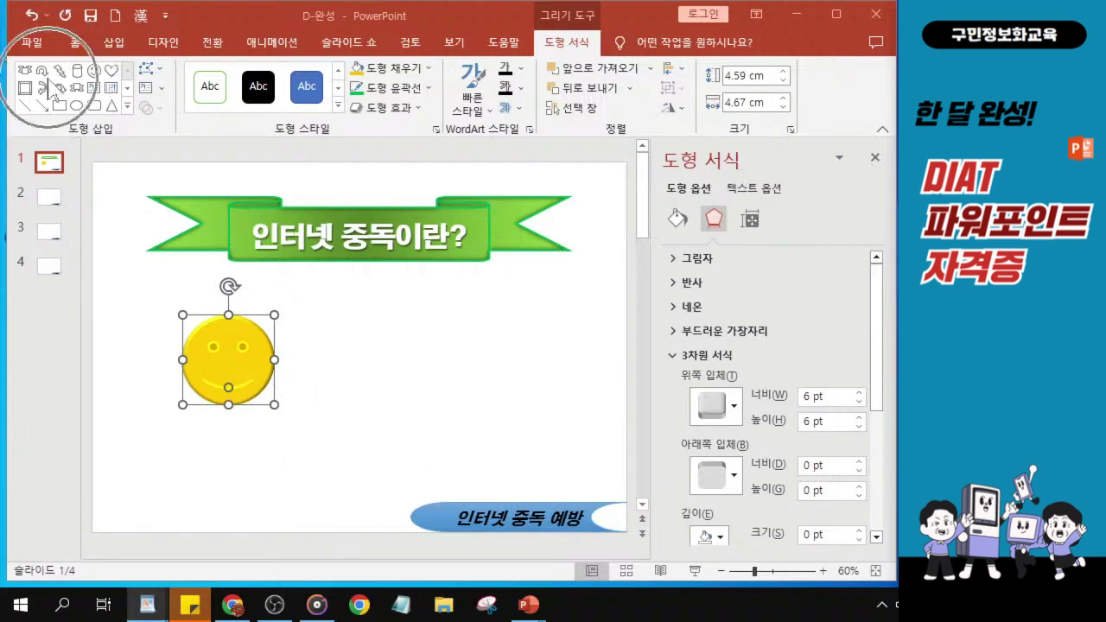
{"action": "left_click", "coordinate": [128, 106]}
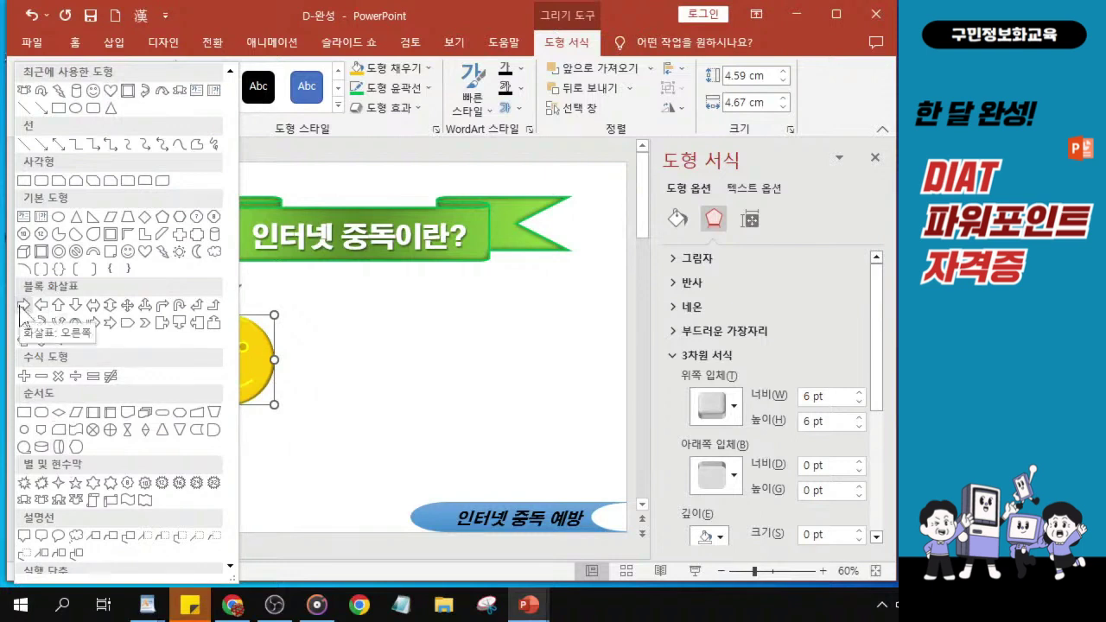
{"action": "key", "text": "ctrl"}
{"action": "key", "text": "ctrl"}
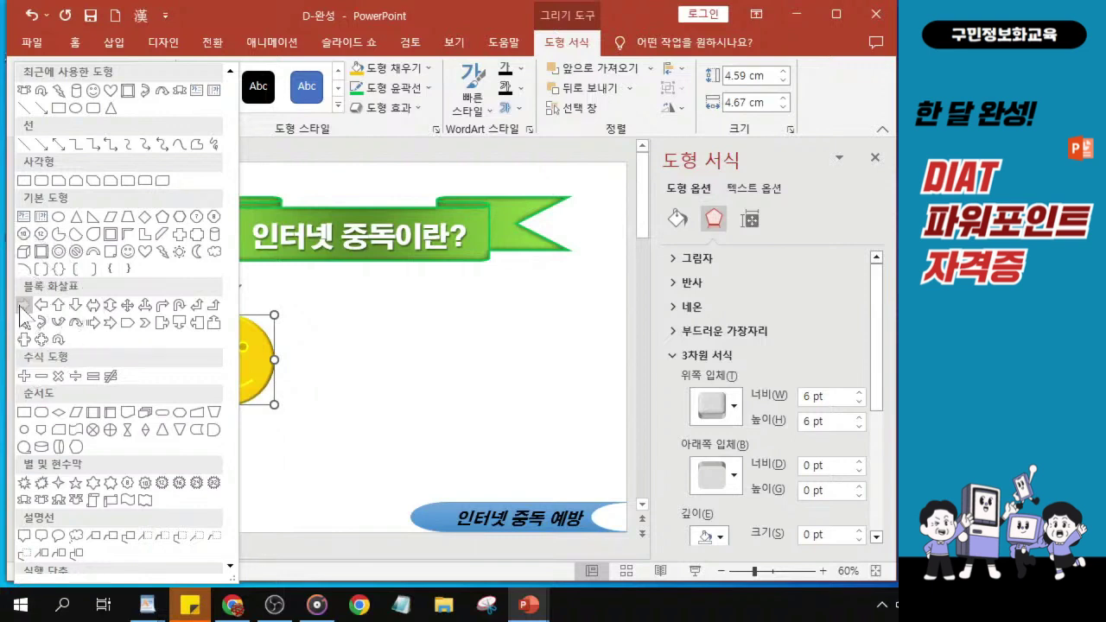
{"action": "key", "text": "ctrl"}
{"action": "left_click", "coordinate": [21, 307]}
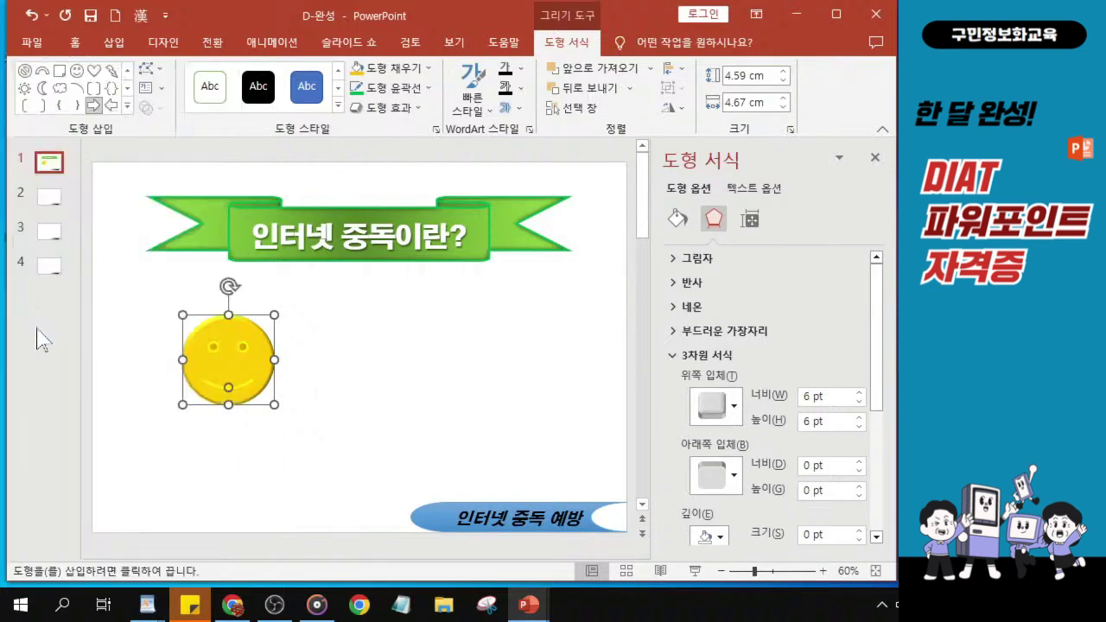
{"action": "left_click_drag", "start_coordinate": [291, 340], "coordinate": [486, 390]}
{"action": "left_click_drag", "start_coordinate": [420, 366], "coordinate": [450, 363]}
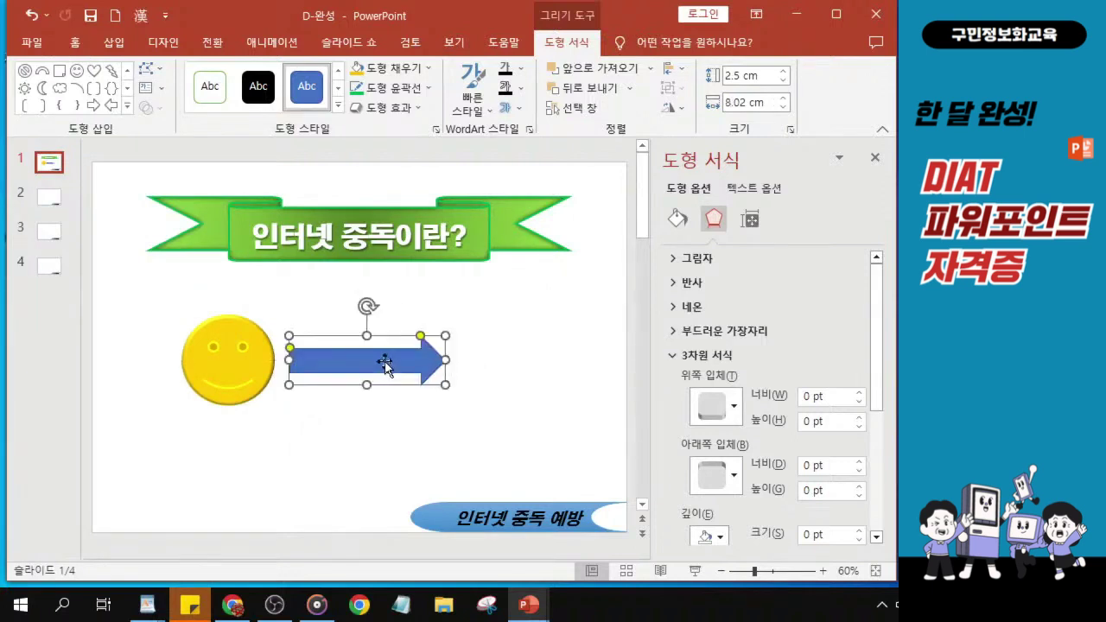
{"action": "left_click_drag", "start_coordinate": [289, 361], "coordinate": [294, 360]}
{"action": "left_click_drag", "start_coordinate": [375, 371], "coordinate": [378, 375]}
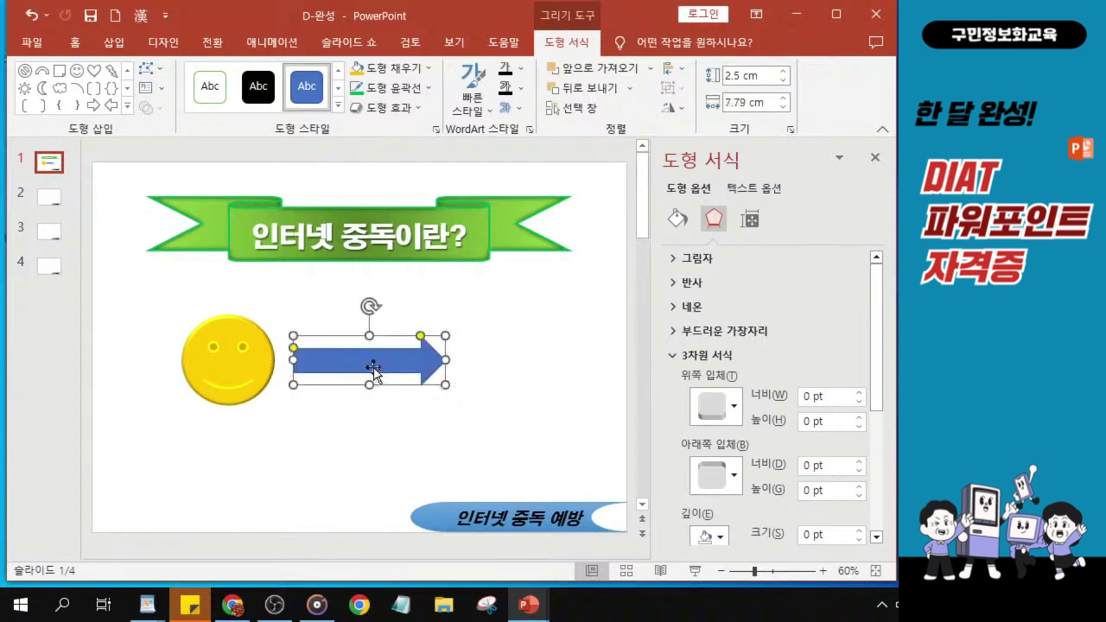
- Switch the right arrow's fill to picture or texture fill (그림 또는 질감 채우기)
{"action": "left_click", "coordinate": [753, 179]}
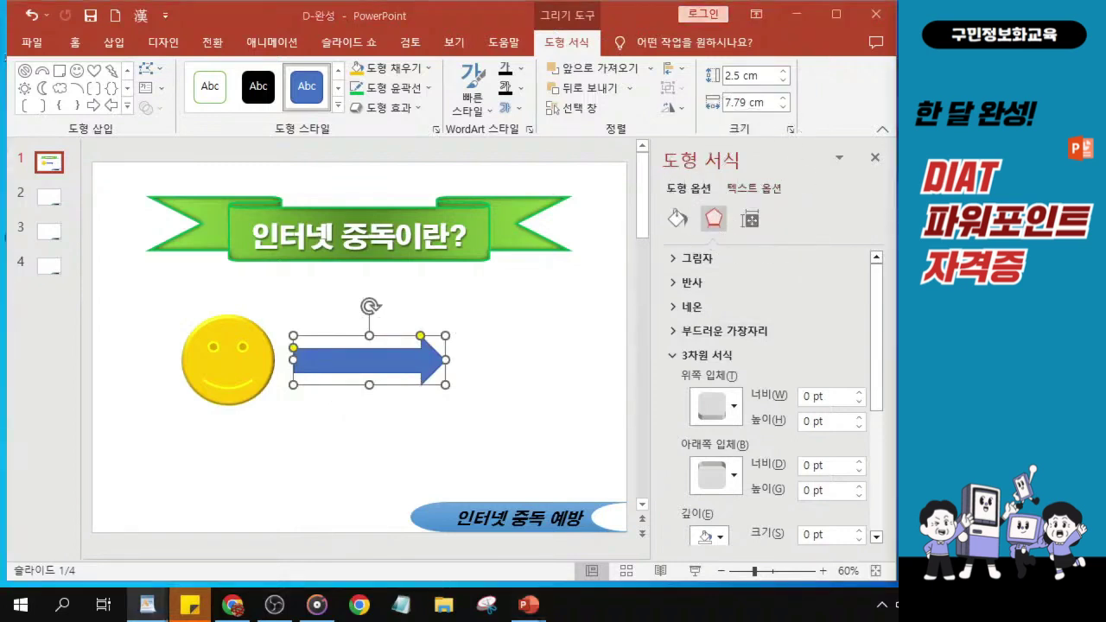
{"action": "left_click", "coordinate": [678, 220]}
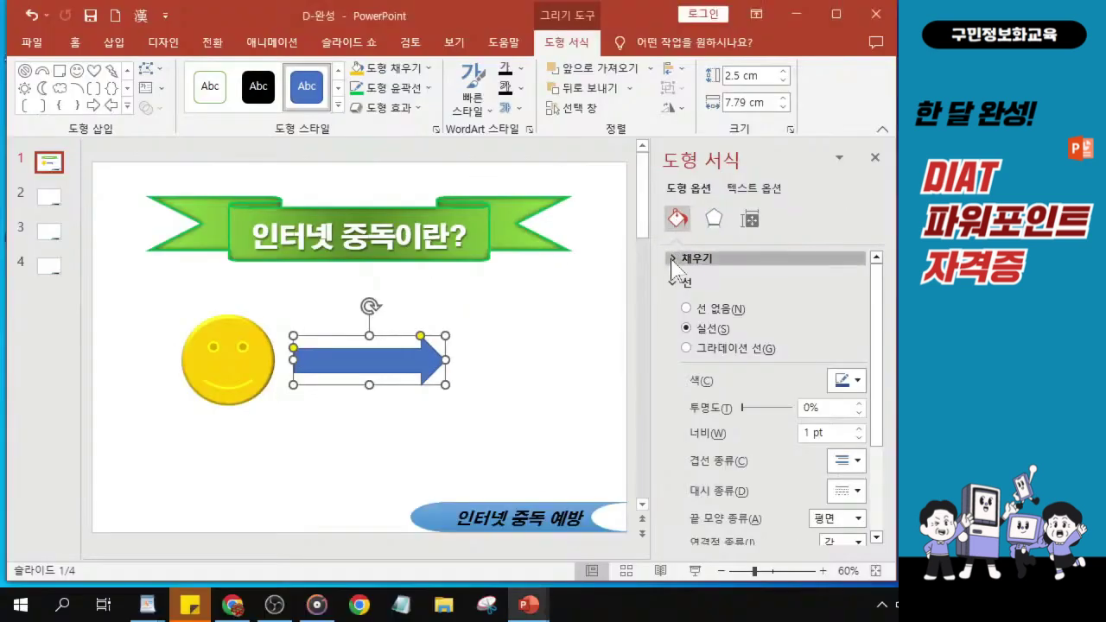
{"action": "left_click", "coordinate": [675, 302]}
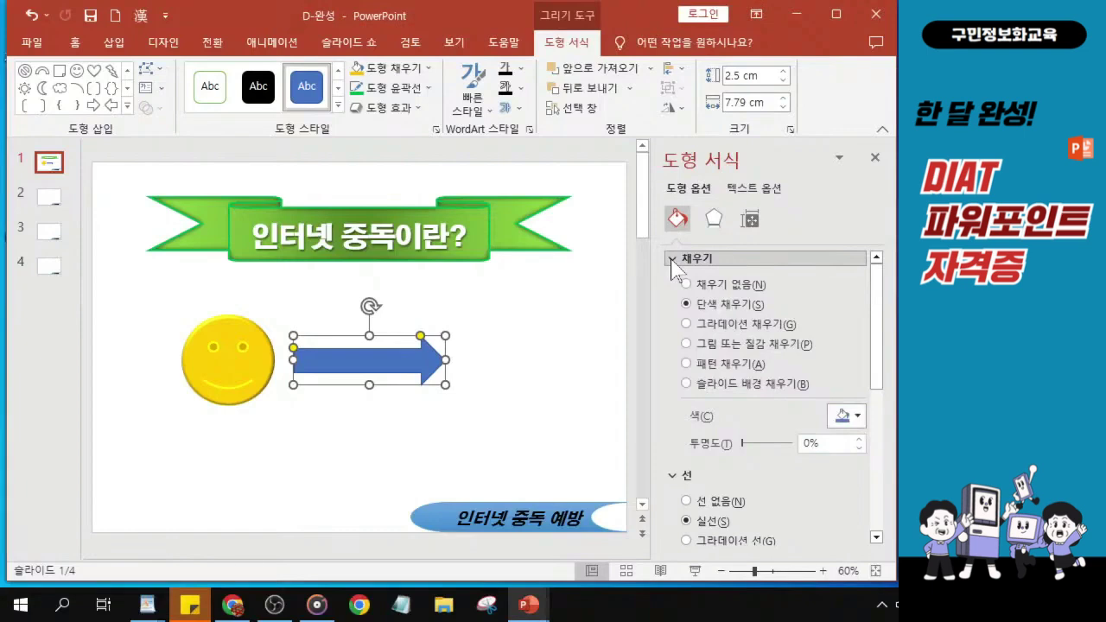
{"action": "left_click", "coordinate": [699, 348]}
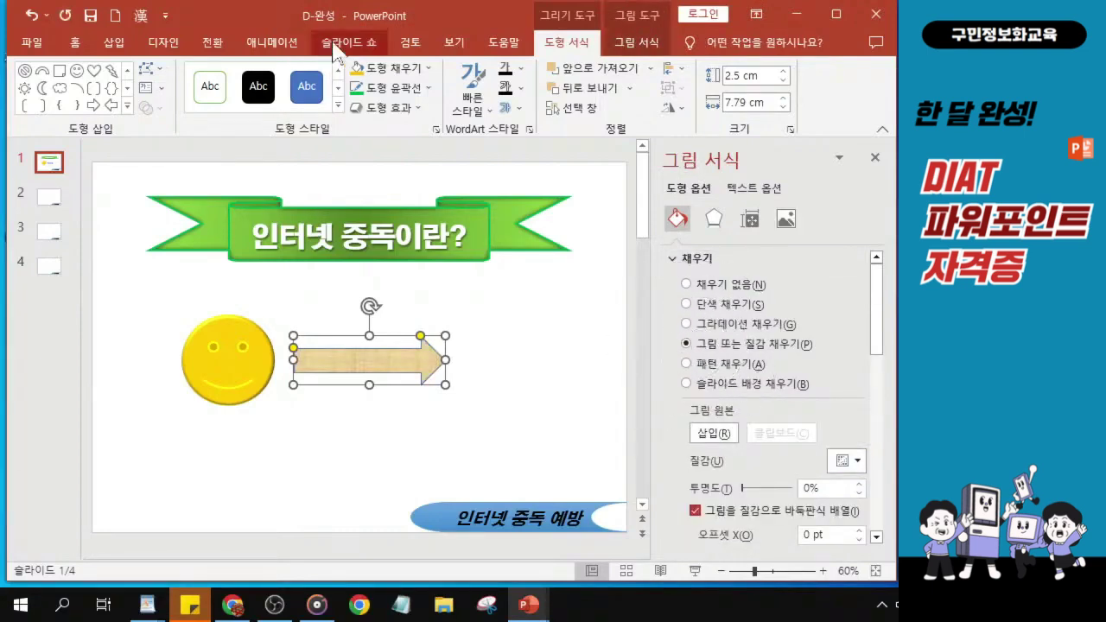
- Fill the right arrow with the dark brown marble texture, moving the window over so the texture gallery has room
{"action": "left_click_drag", "start_coordinate": [381, 20], "coordinate": [172, 24]}
{"action": "left_click", "coordinate": [514, 354]}
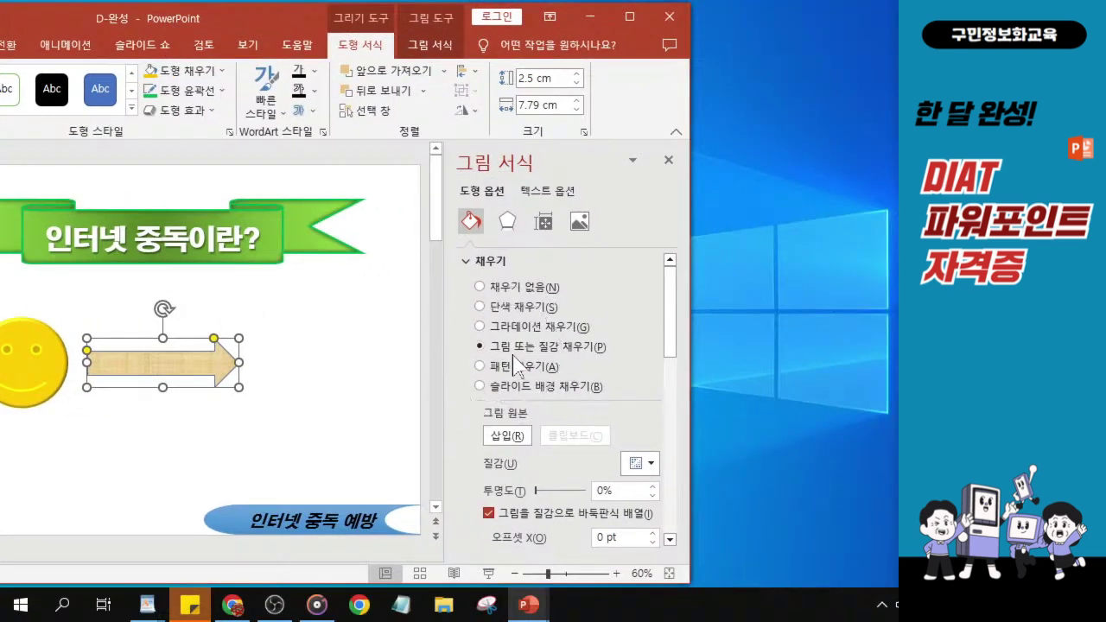
{"action": "left_click", "coordinate": [640, 474]}
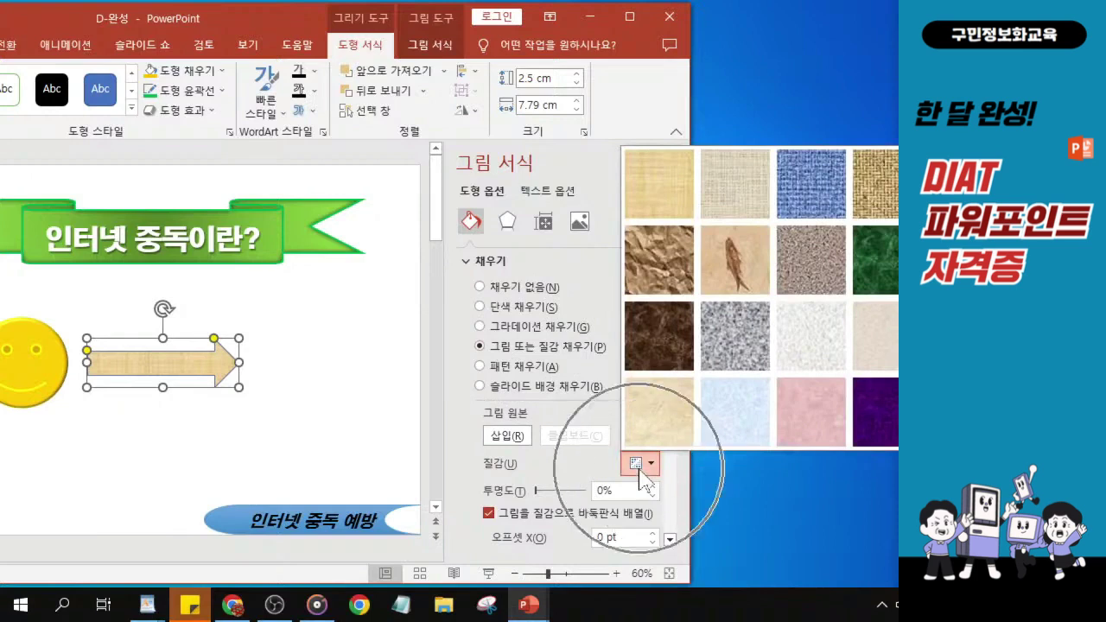
{"action": "left_click", "coordinate": [640, 474]}
{"action": "left_click", "coordinate": [640, 474]}
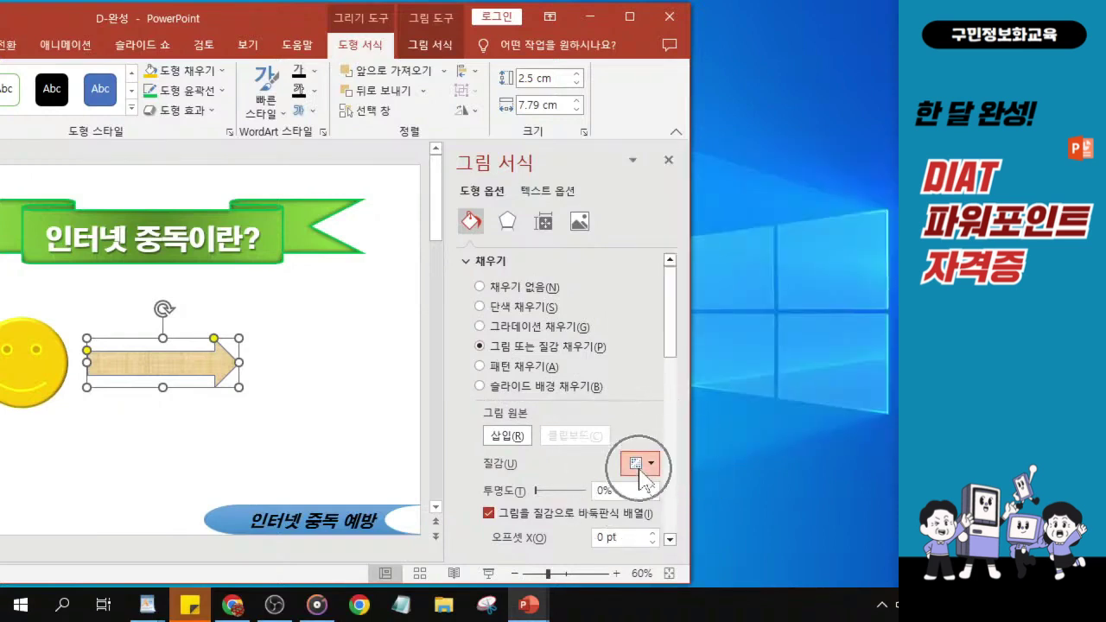
{"action": "left_click", "coordinate": [641, 473]}
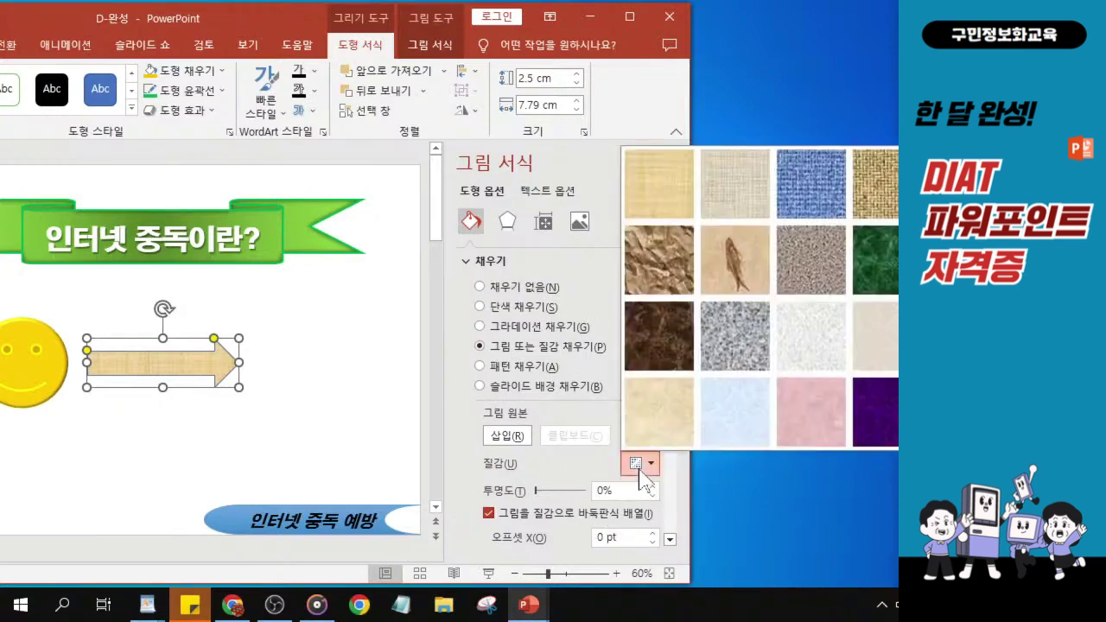
{"action": "left_click", "coordinate": [641, 474]}
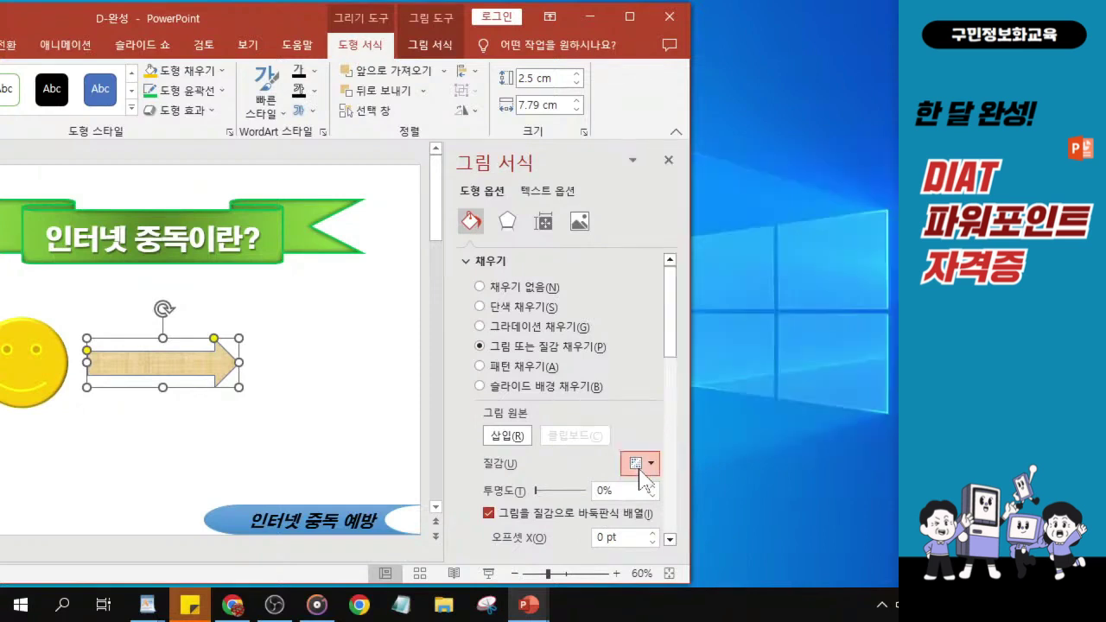
{"action": "left_click_drag", "start_coordinate": [288, 19], "coordinate": [248, 16]}
{"action": "left_click", "coordinate": [598, 461]}
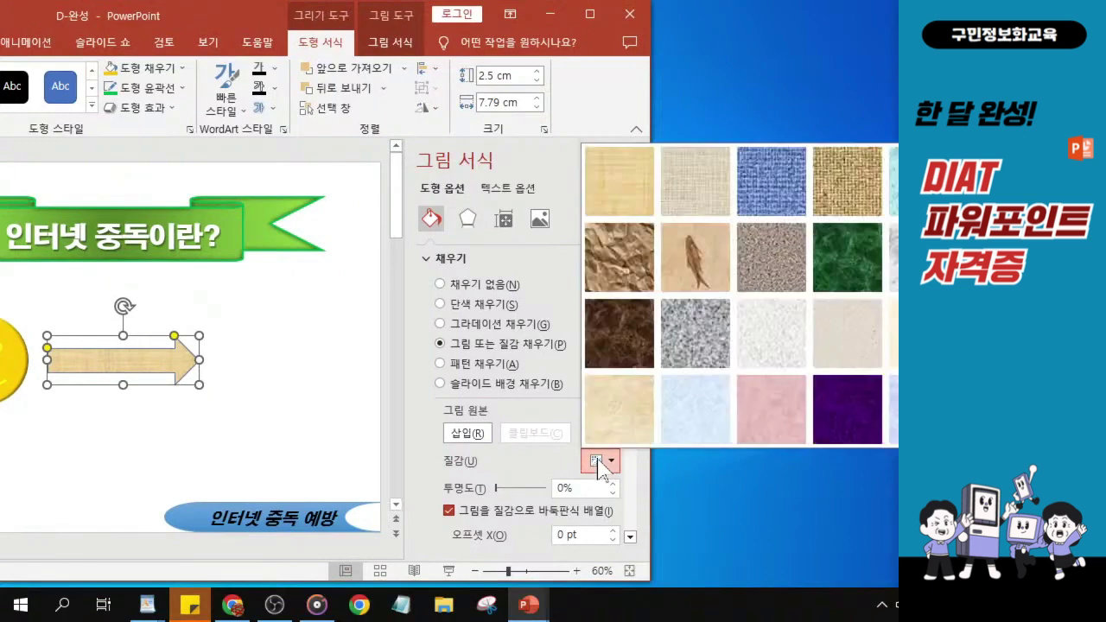
{"action": "left_click", "coordinate": [611, 335]}
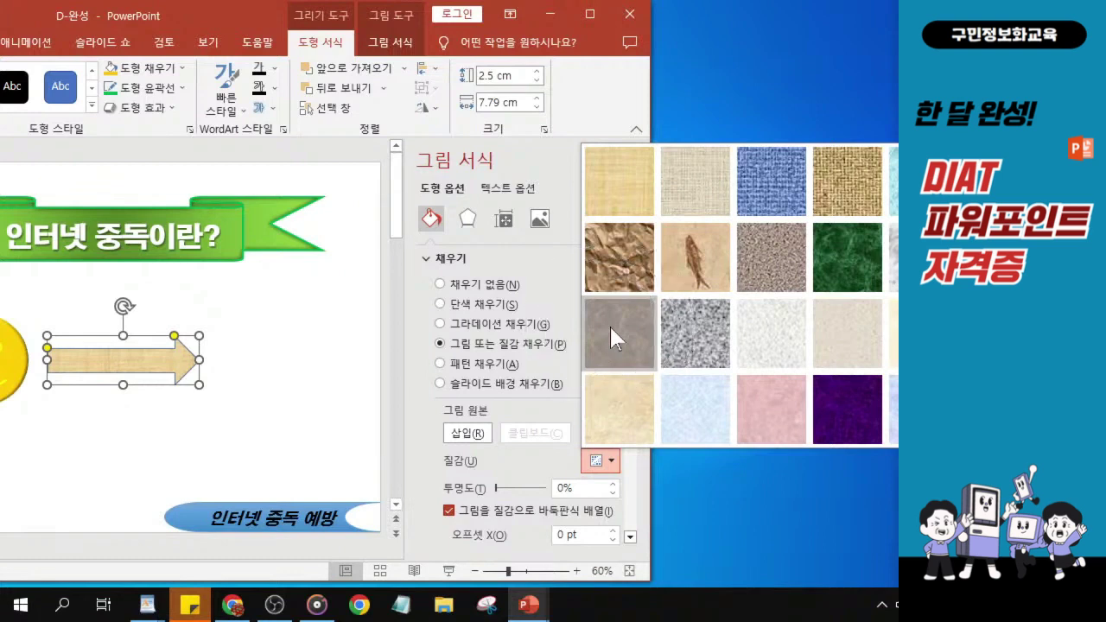
{"action": "left_click", "coordinate": [611, 328]}
{"action": "left_click", "coordinate": [611, 330]}
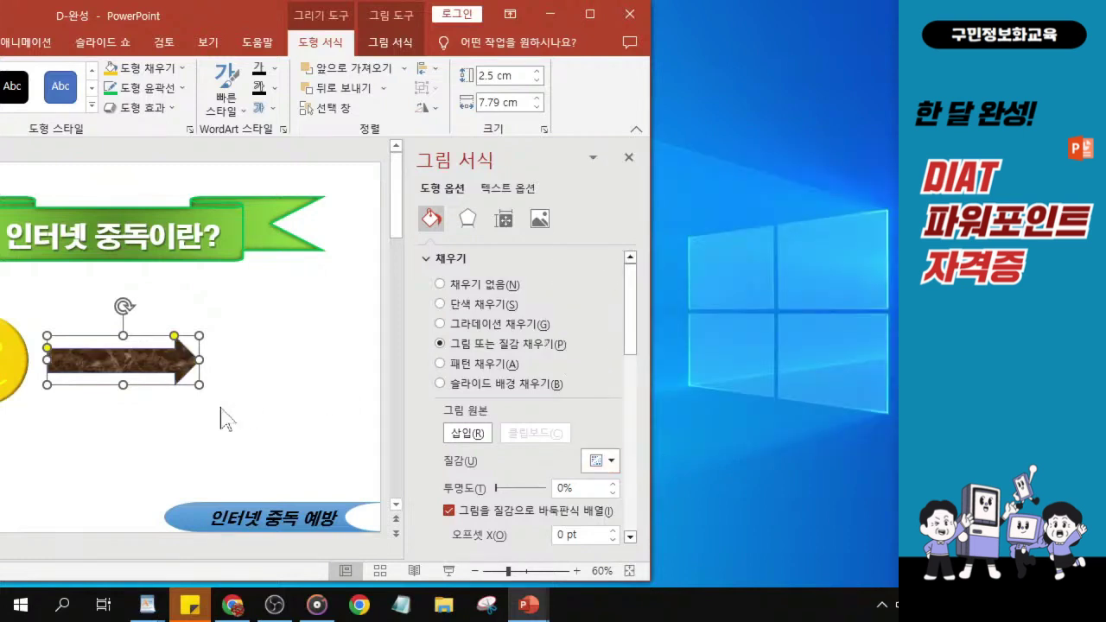
- Remove the textured arrow's outline (선 없음)
{"action": "left_click", "coordinate": [136, 368]}
{"action": "left_click", "coordinate": [426, 259]}
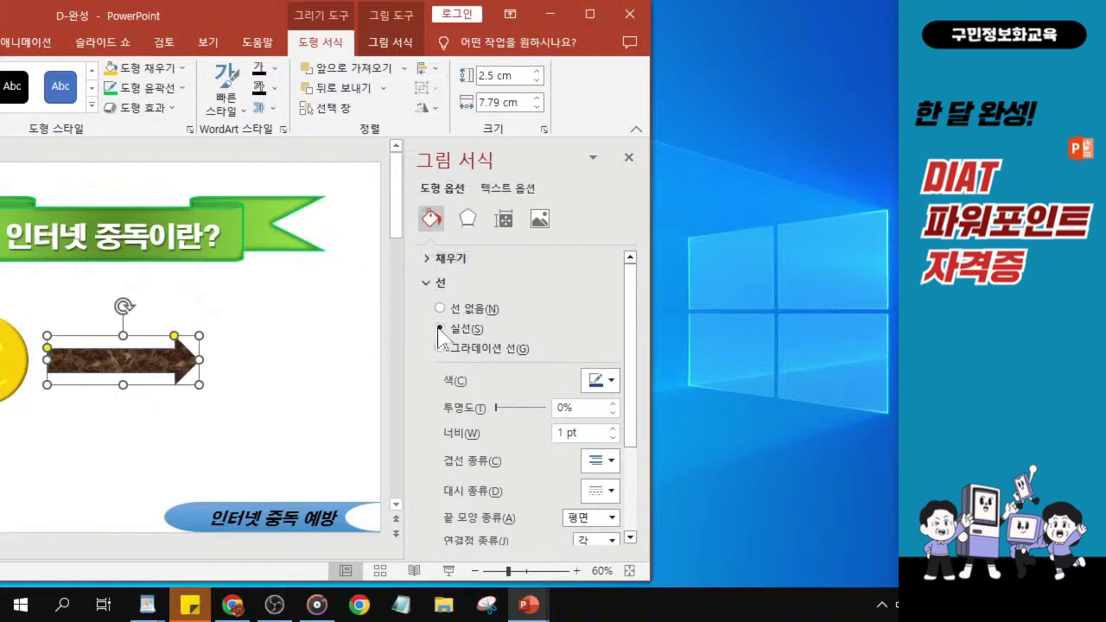
{"action": "left_click", "coordinate": [440, 310]}
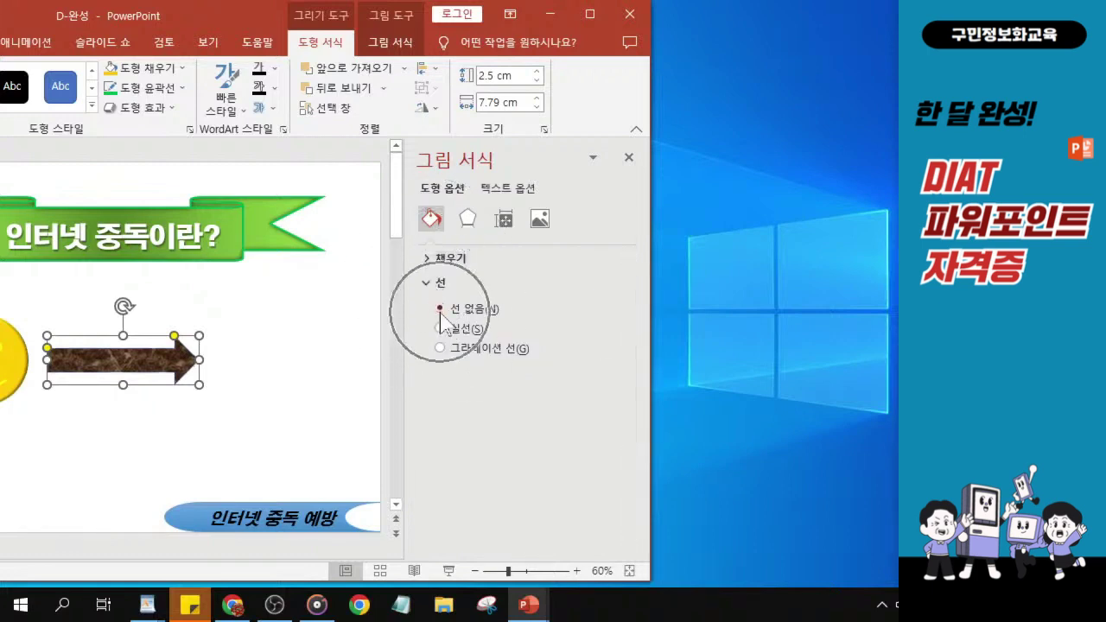
{"action": "left_click", "coordinate": [440, 309]}
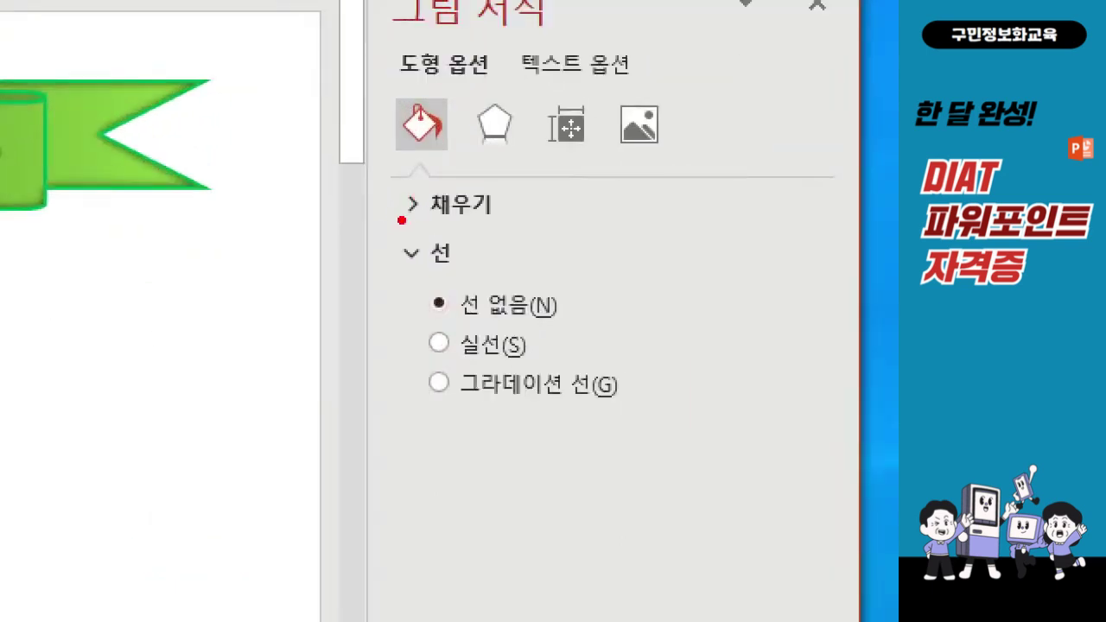
{"action": "left_click_drag", "start_coordinate": [401, 221], "coordinate": [433, 223]}
{"action": "mouse_move", "coordinate": [405, 275]}
{"action": "left_mouse_down"}
{"action": "mouse_move", "coordinate": [447, 321]}
{"action": "mouse_move", "coordinate": [561, 330]}
{"action": "left_mouse_up"}
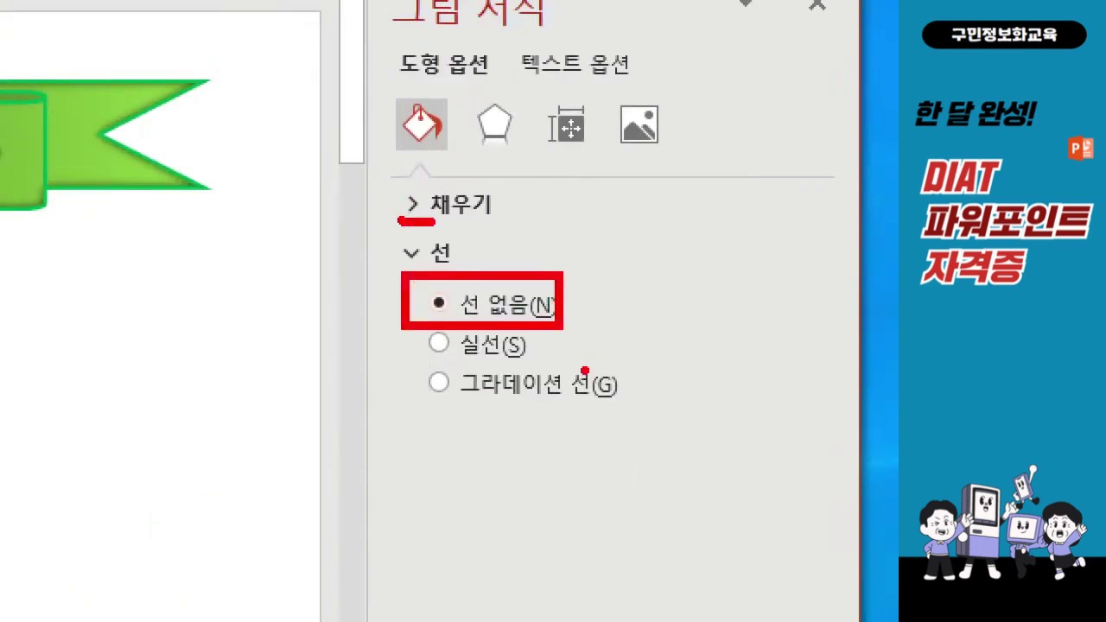
{"action": "mouse_move", "coordinate": [458, 91]}
{"action": "left_mouse_down"}
{"action": "mouse_move", "coordinate": [522, 173]}
{"action": "mouse_move", "coordinate": [536, 164]}
{"action": "left_mouse_up"}
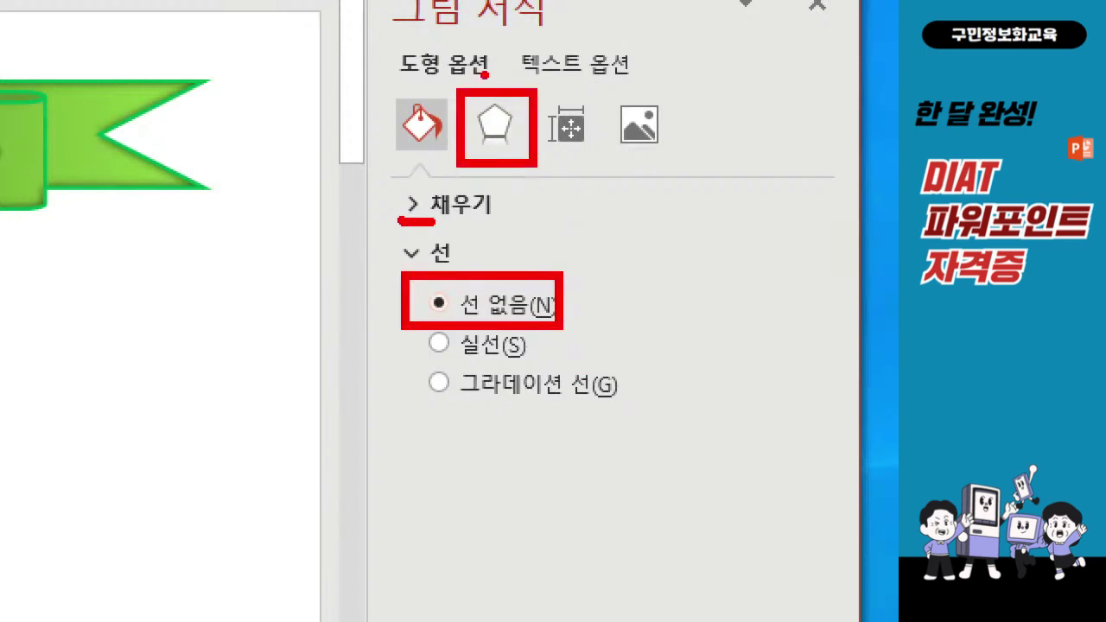
{"action": "left_click_drag", "start_coordinate": [476, 60], "coordinate": [525, 40]}
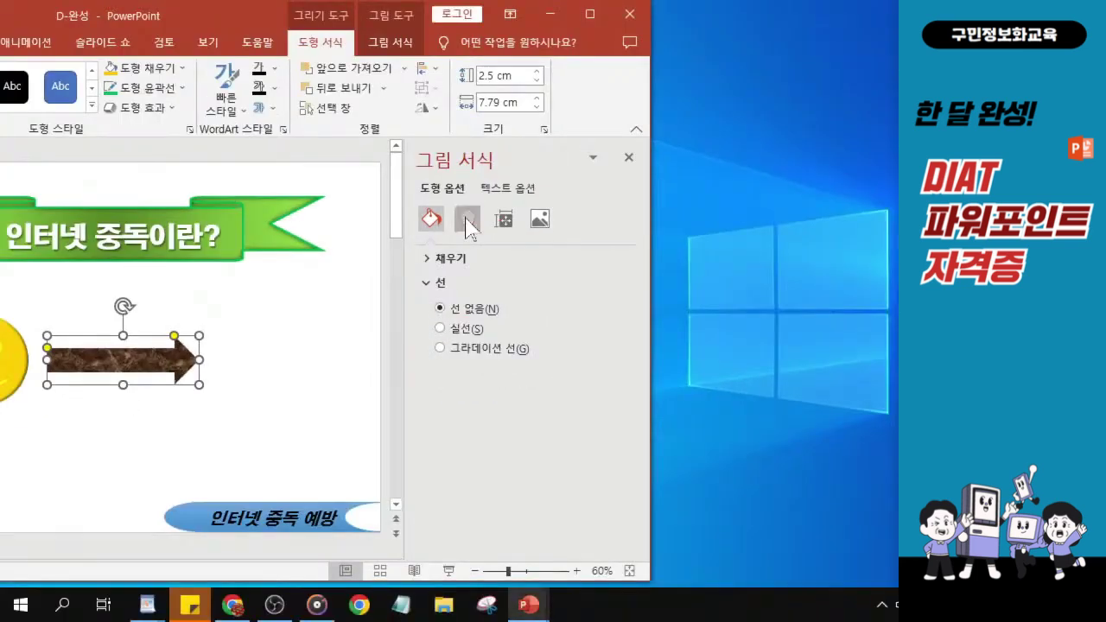
- Give the textured arrow the centered outer shadow preset (바깥쪽)
{"action": "left_click", "coordinate": [496, 128]}
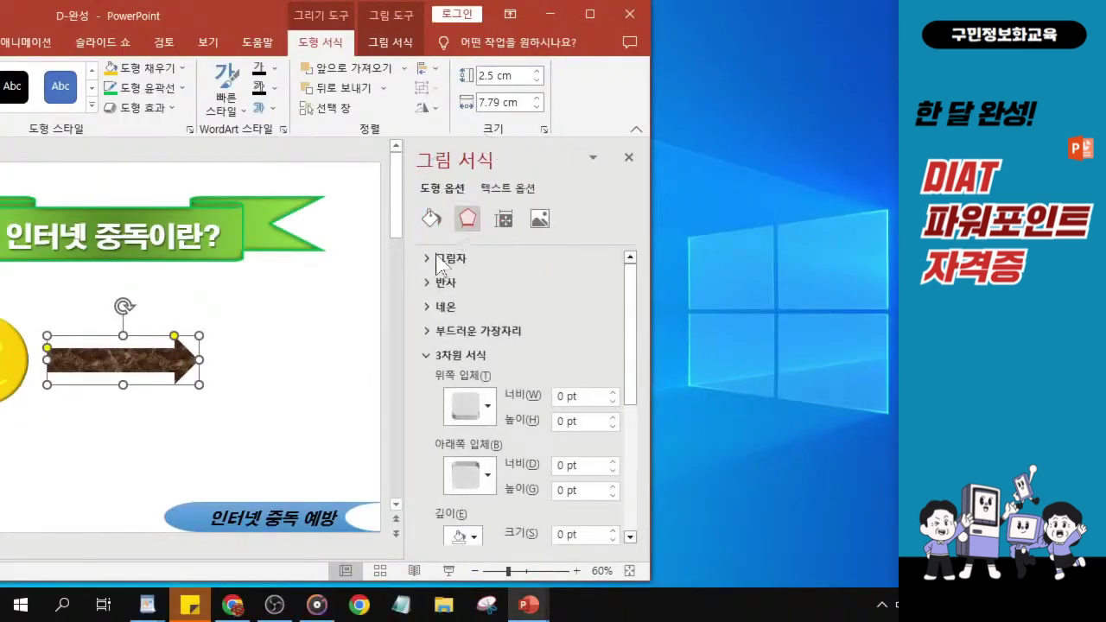
{"action": "left_click", "coordinate": [427, 261]}
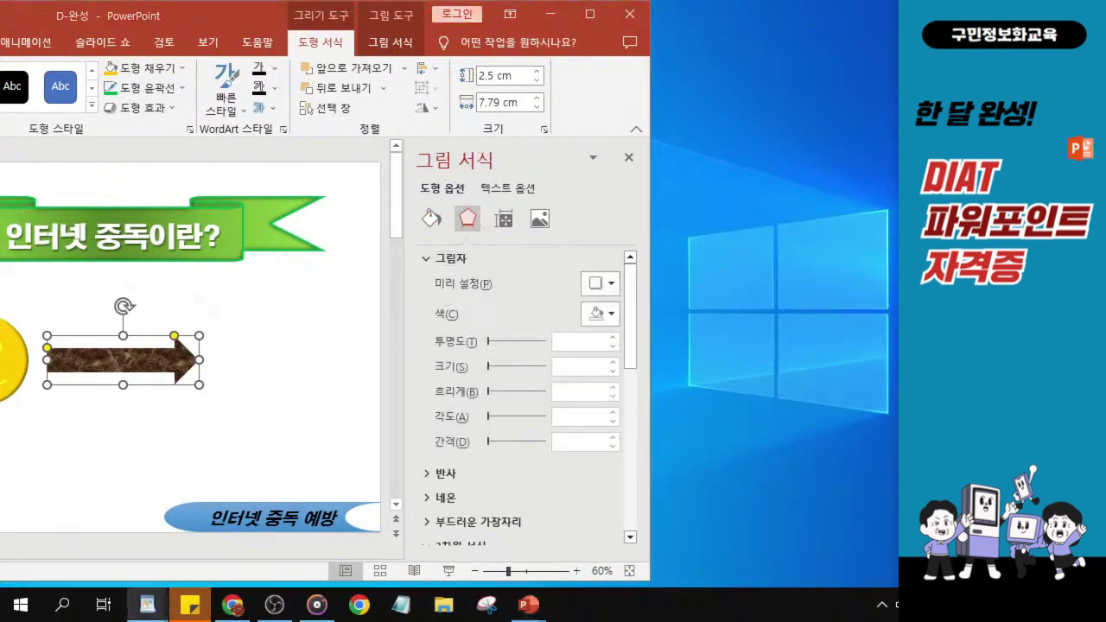
{"action": "left_click", "coordinate": [601, 287]}
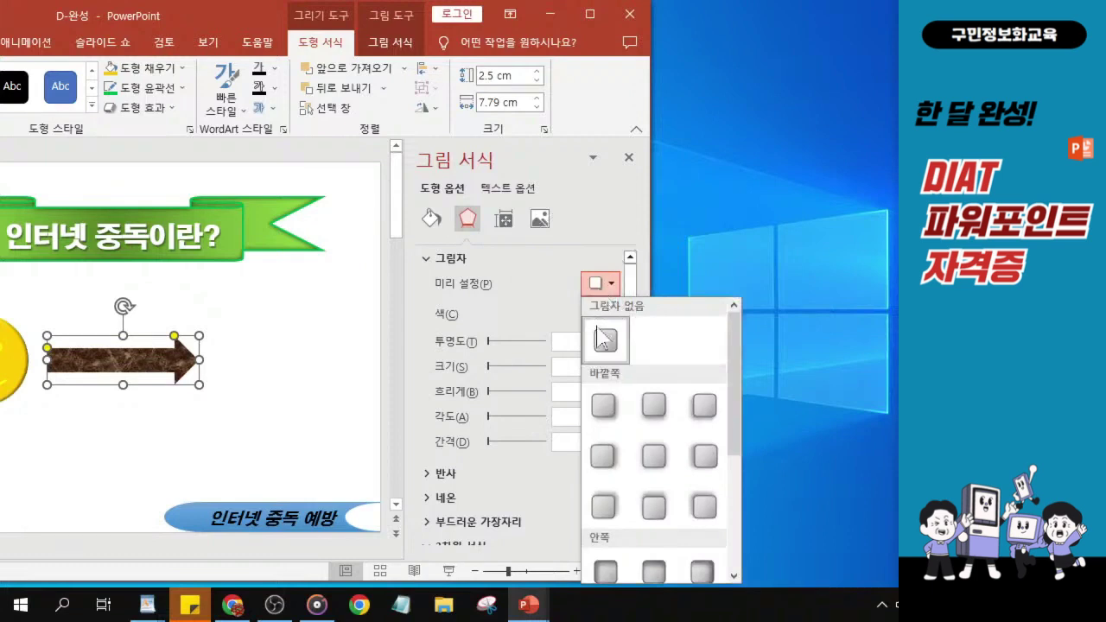
{"action": "left_click", "coordinate": [654, 464]}
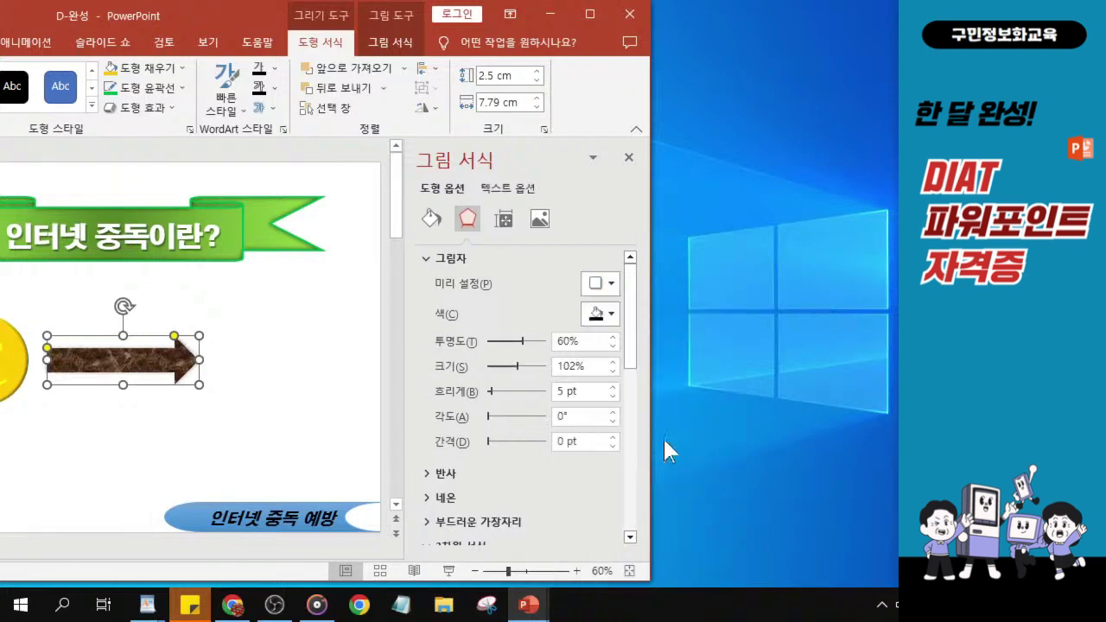
{"action": "left_click", "coordinate": [427, 261]}
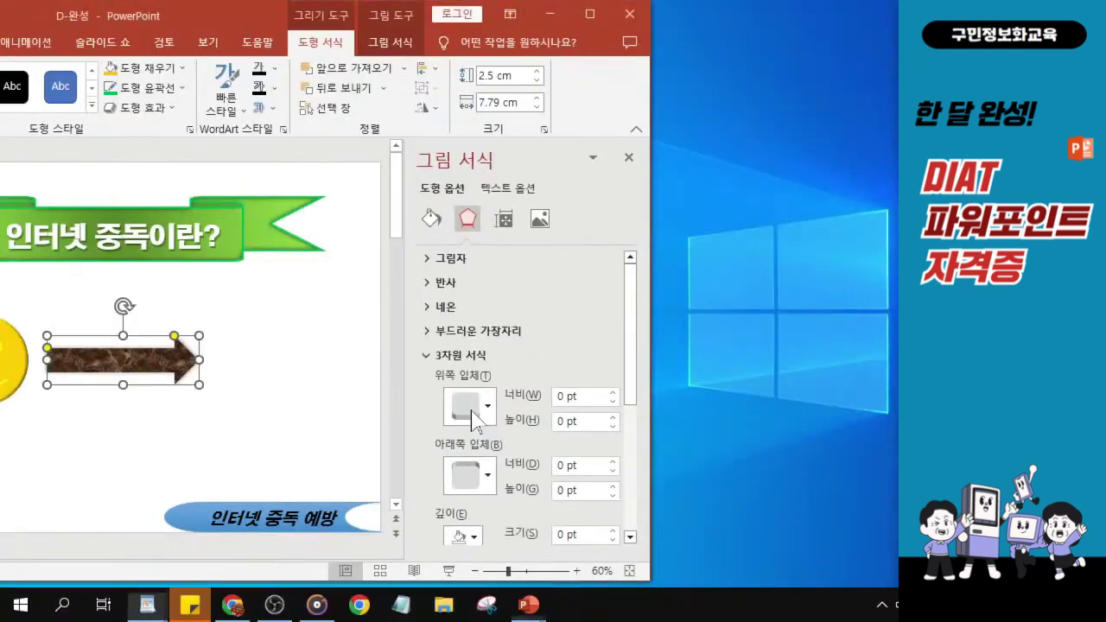
- Apply the first top bevel preset (위쪽 입체) to the textured arrow and close the picture formatting pane
{"action": "left_click", "coordinate": [478, 424]}
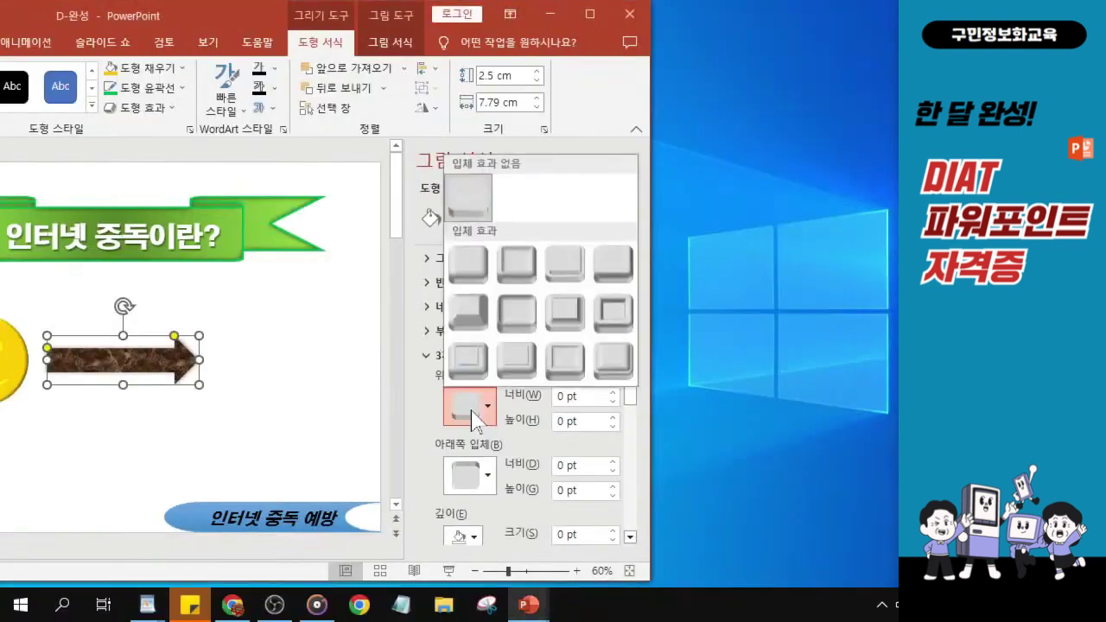
{"action": "left_click", "coordinate": [473, 272]}
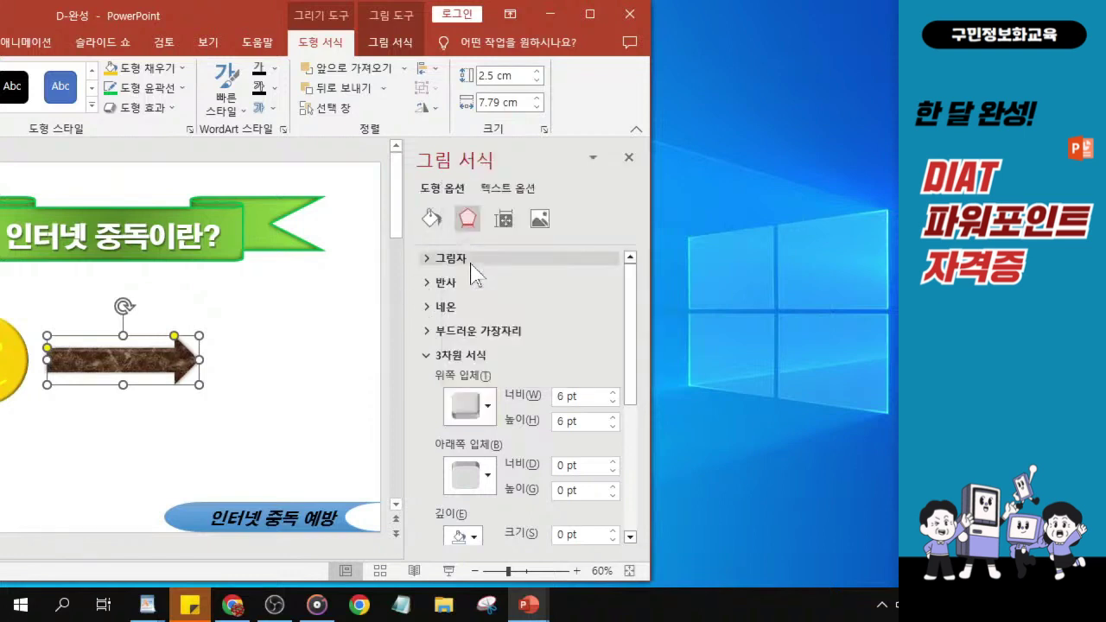
{"action": "left_click", "coordinate": [628, 159]}
{"action": "left_click_drag", "start_coordinate": [216, 26], "coordinate": [456, 26]}
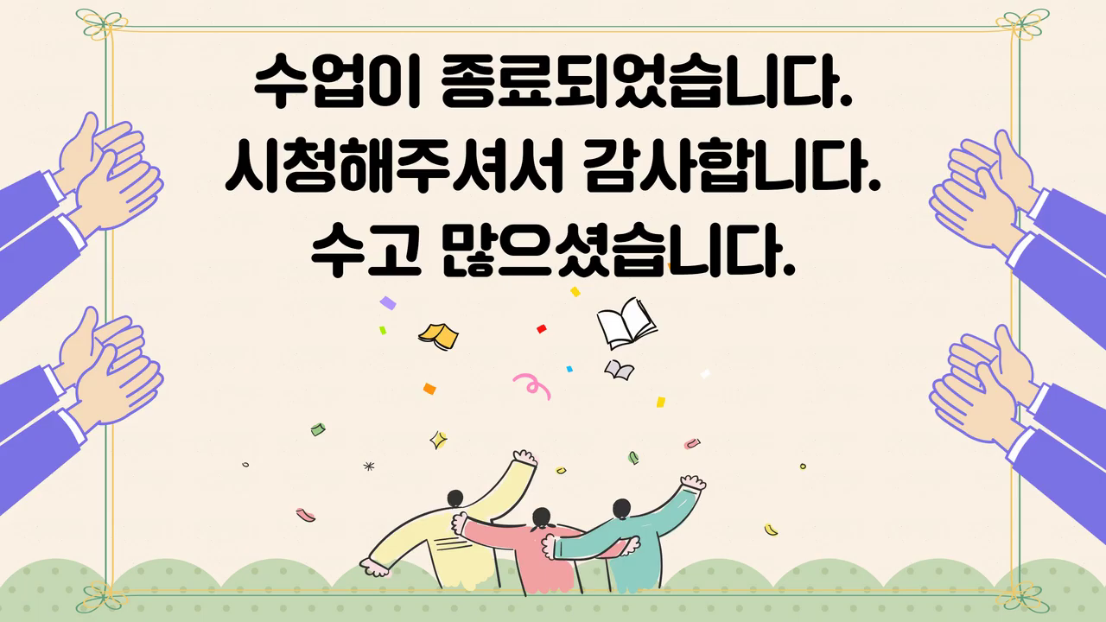